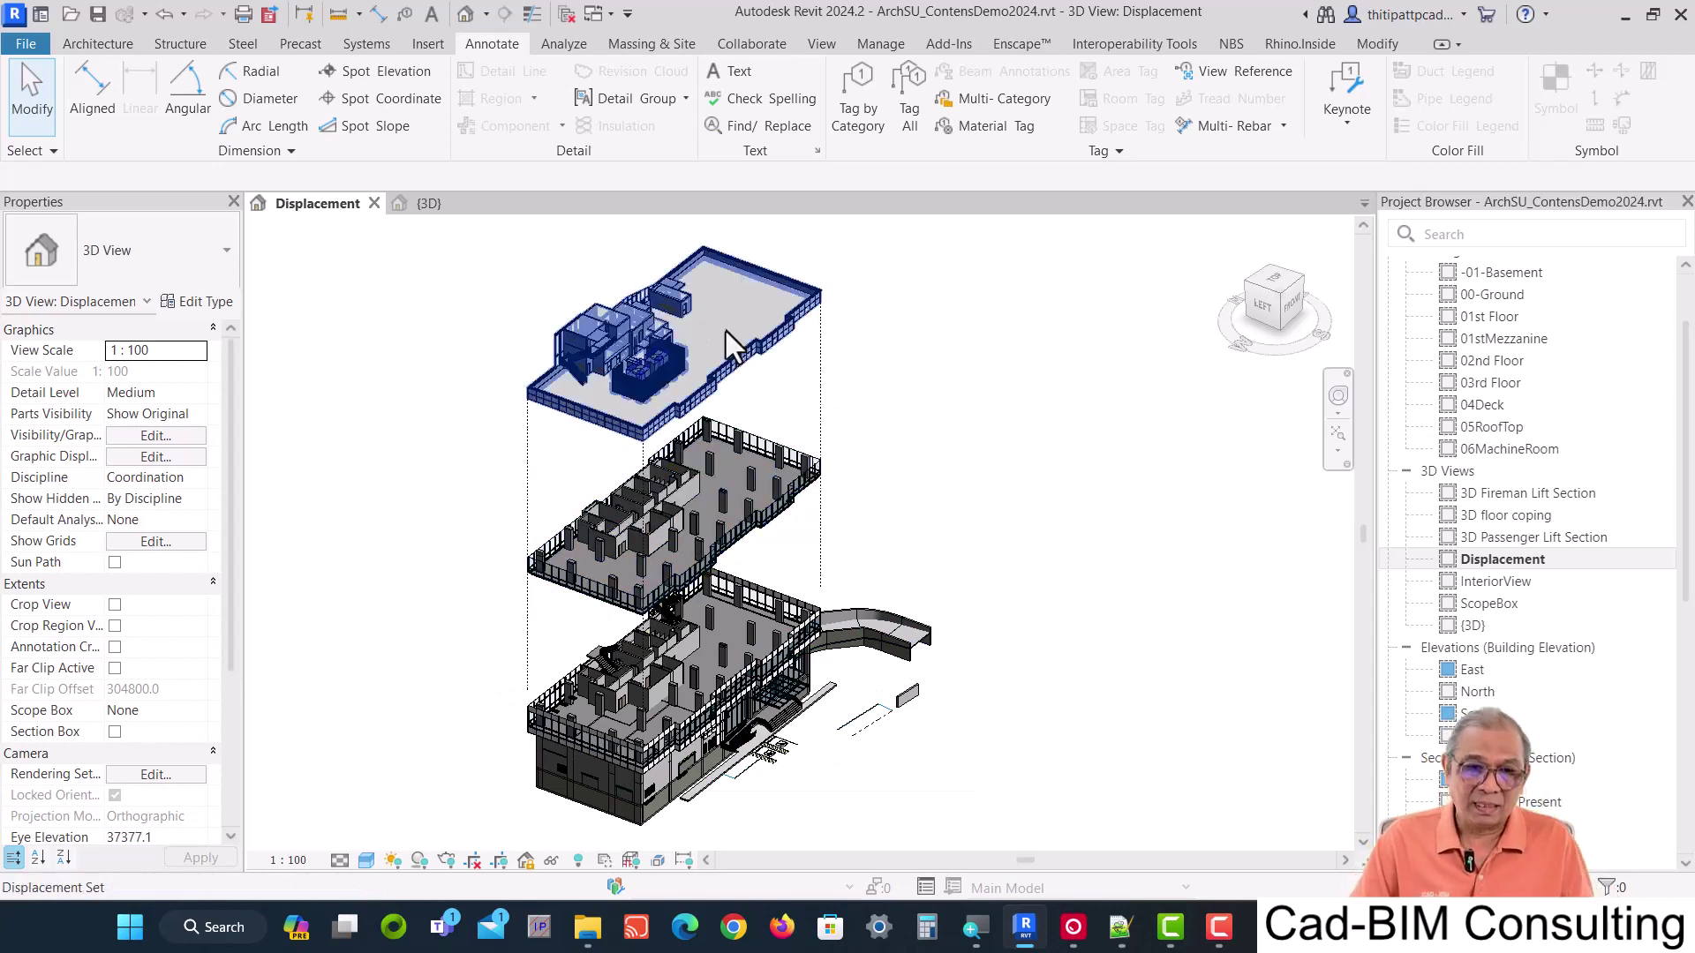
# Open the default {3D} view of the site and orbit it slightly.
pyautogui.click(436, 205)
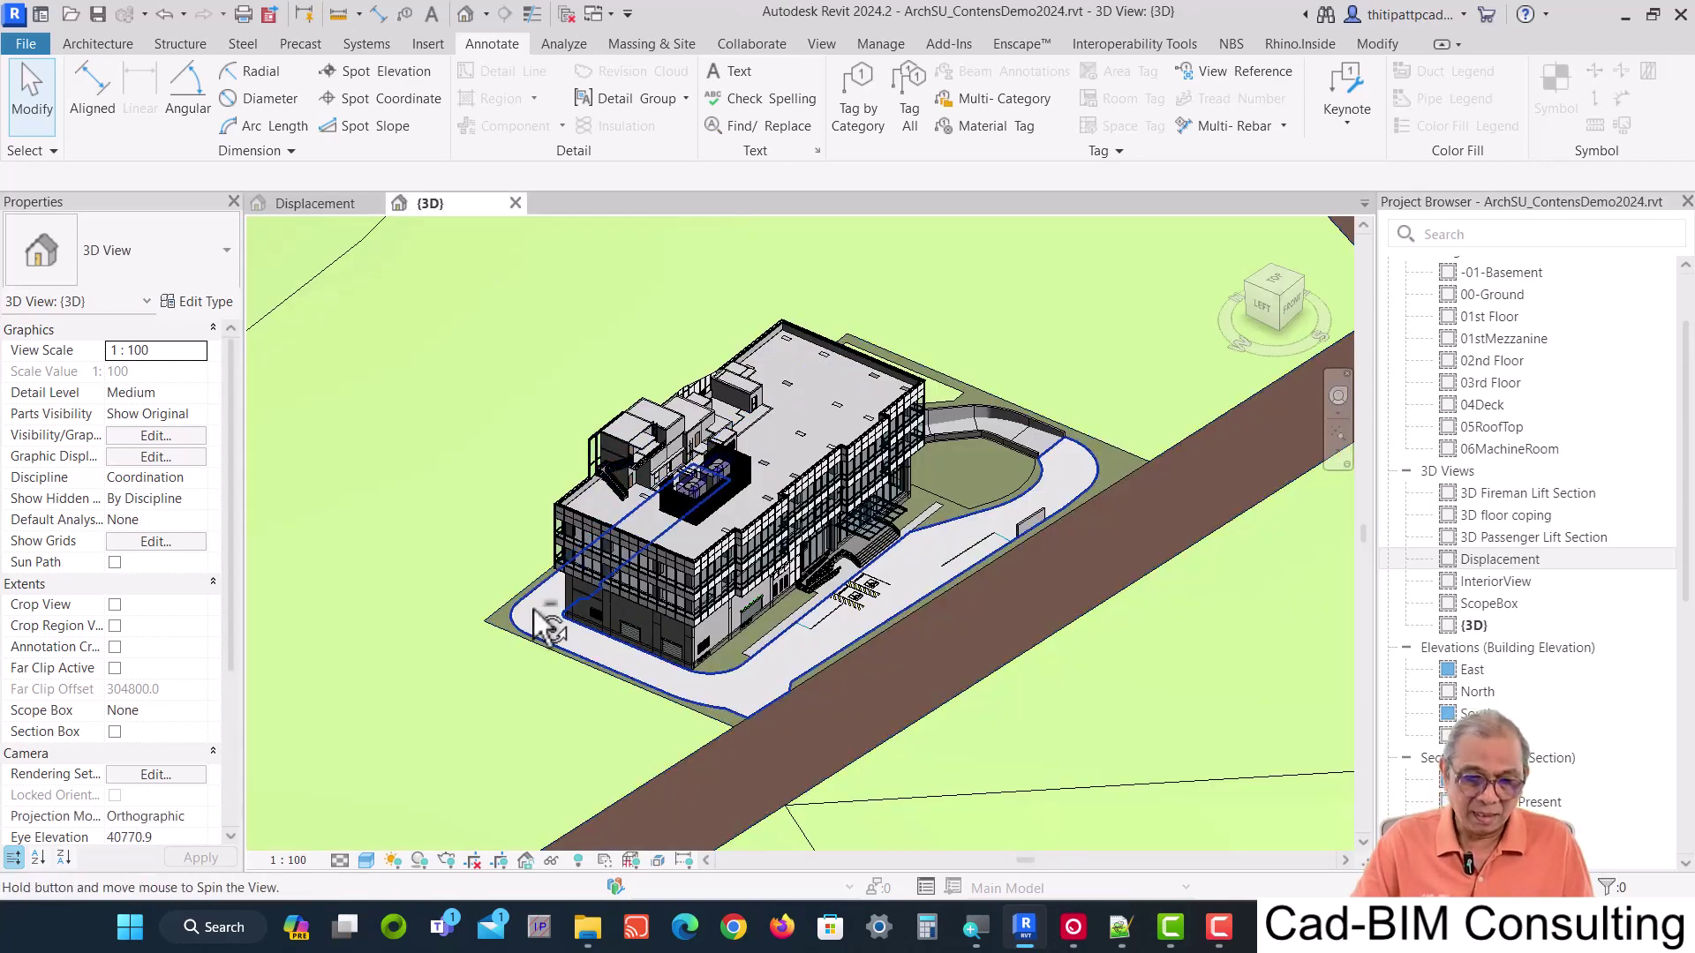
pyautogui.keyDown('shift'); pyautogui.moveTo(548, 602); pyautogui.dragTo(512, 658, button='middle'); pyautogui.keyUp('shift')
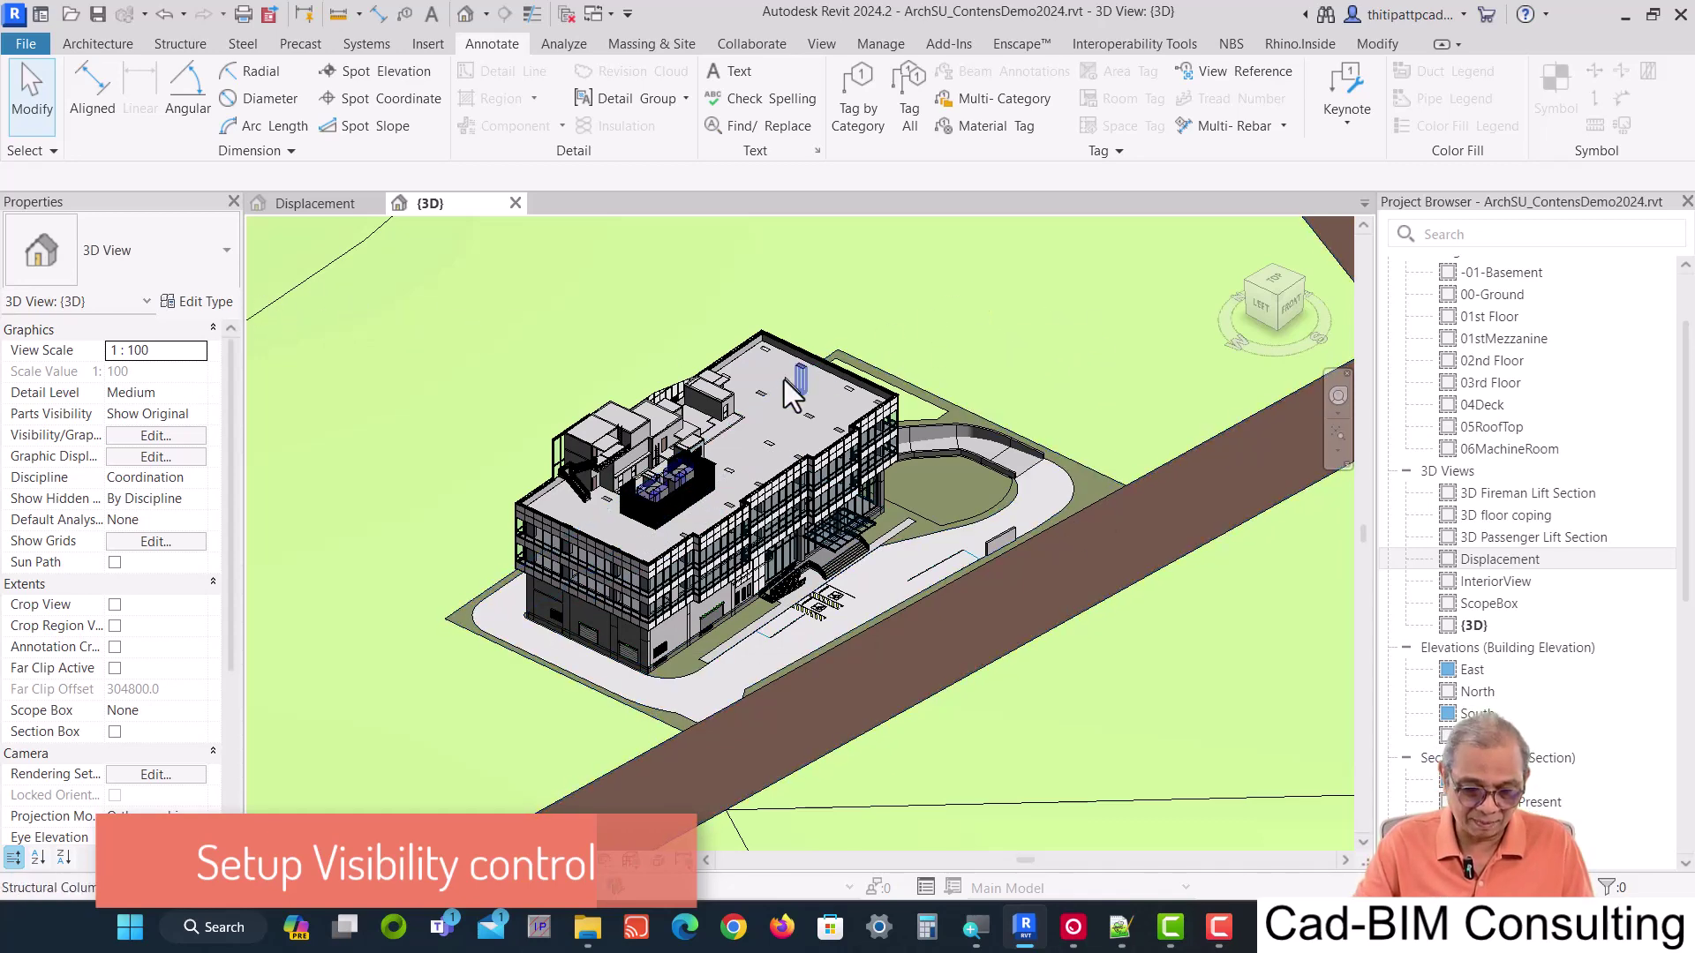
# Hide the Toposolid category in the {3D} view's Visibility/Graphics settings.
pyautogui.press('v')
pyautogui.press('g')
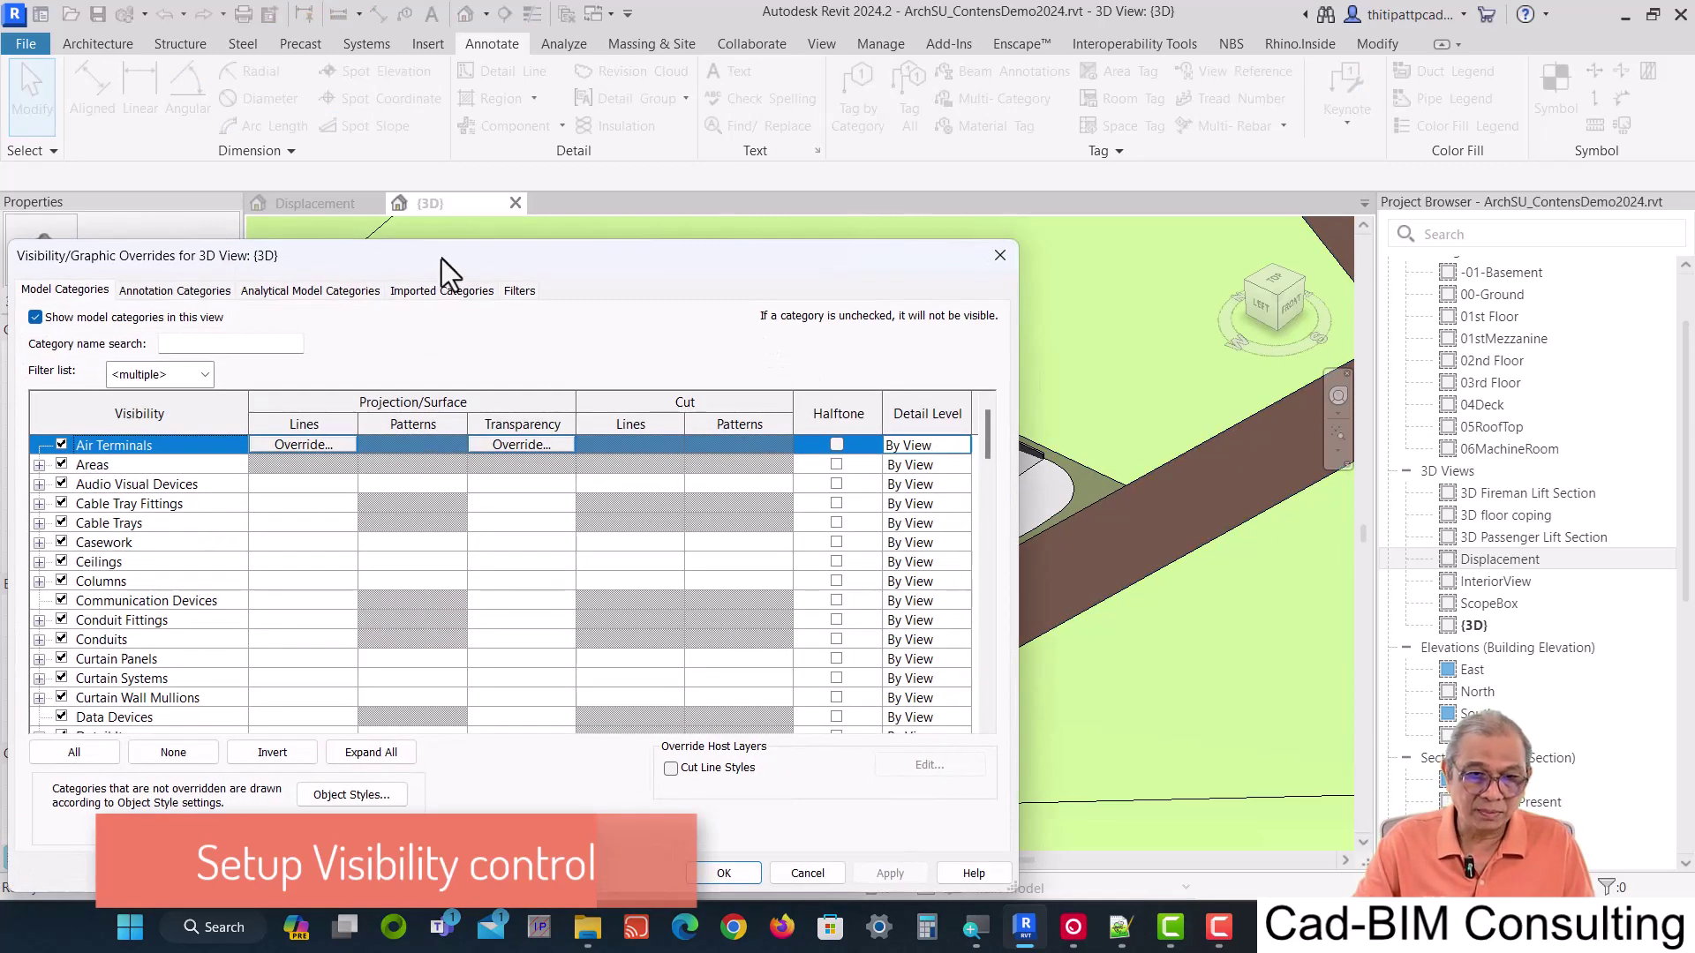
pyautogui.moveTo(441, 258); pyautogui.dragTo(685, 126)
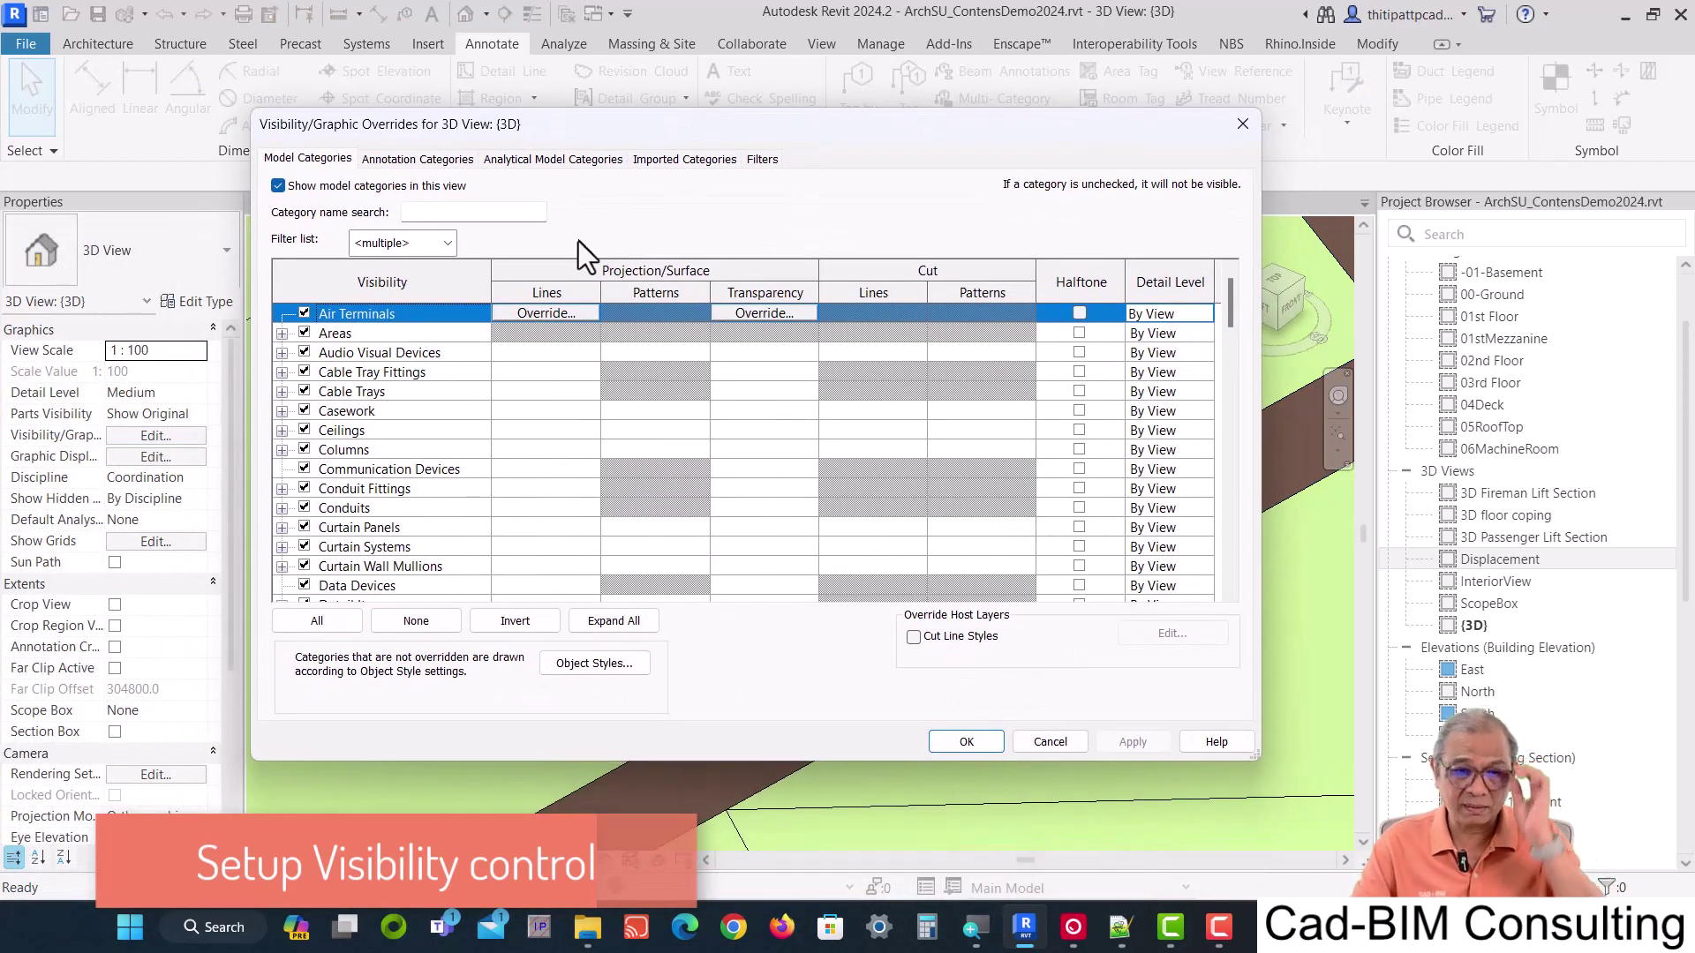
pyautogui.scroll(-3, 442, 432)
pyautogui.click(437, 212)
pyautogui.write('t')
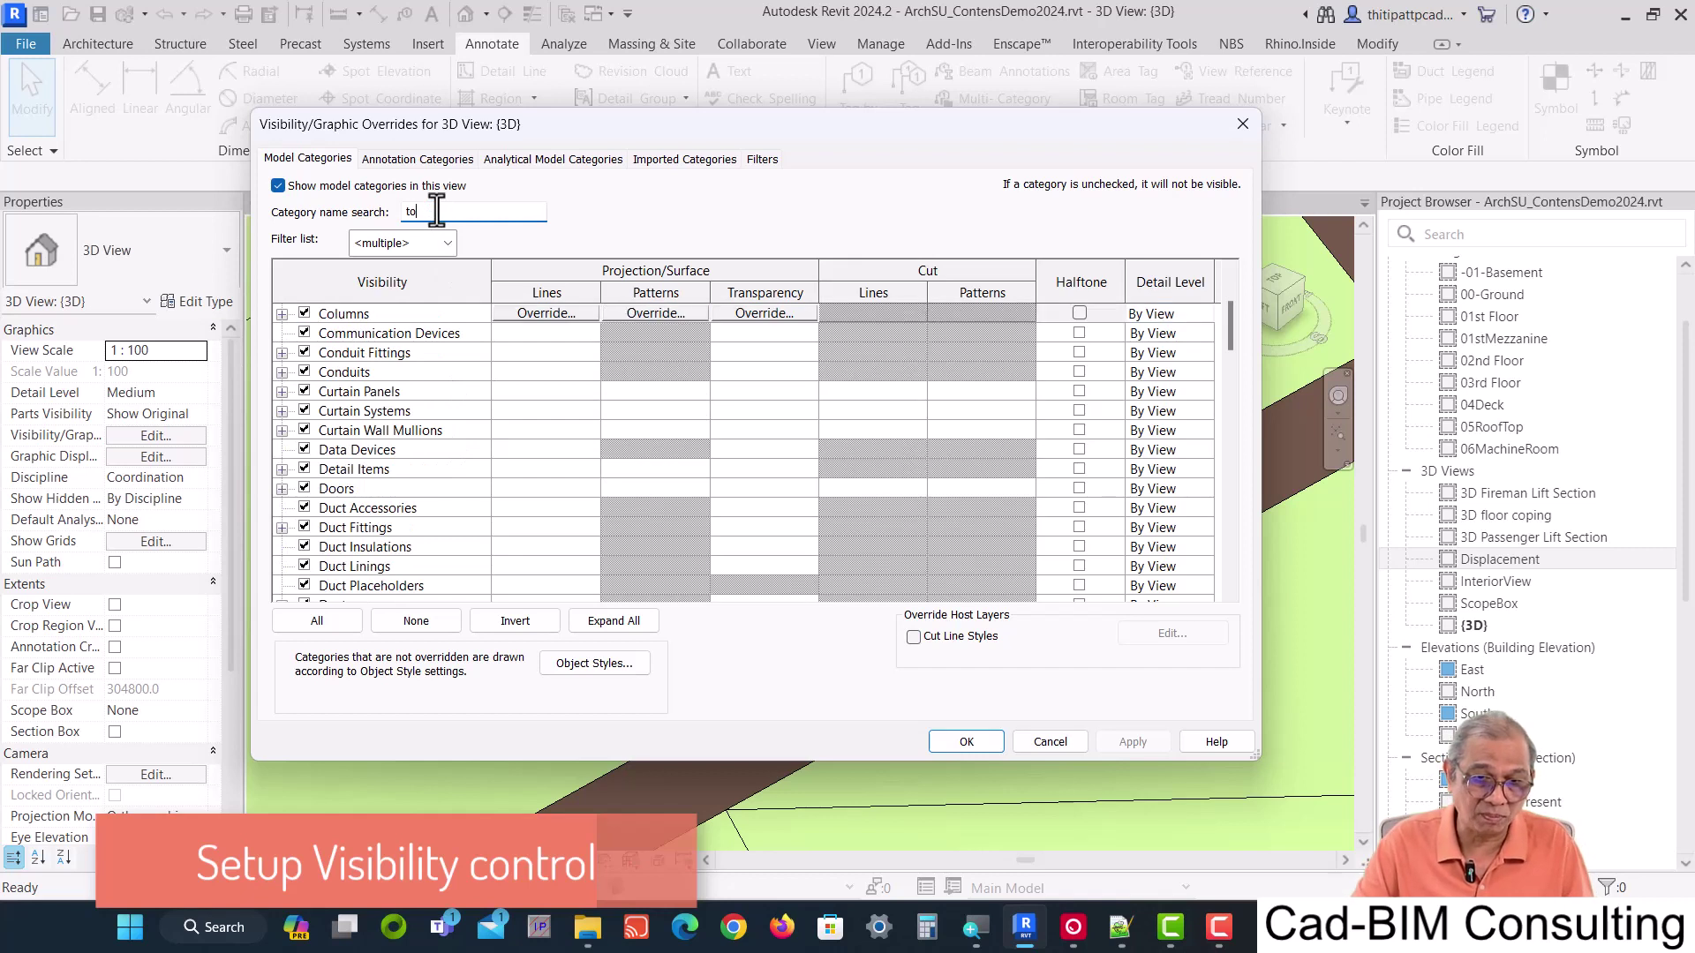
pyautogui.write('op')
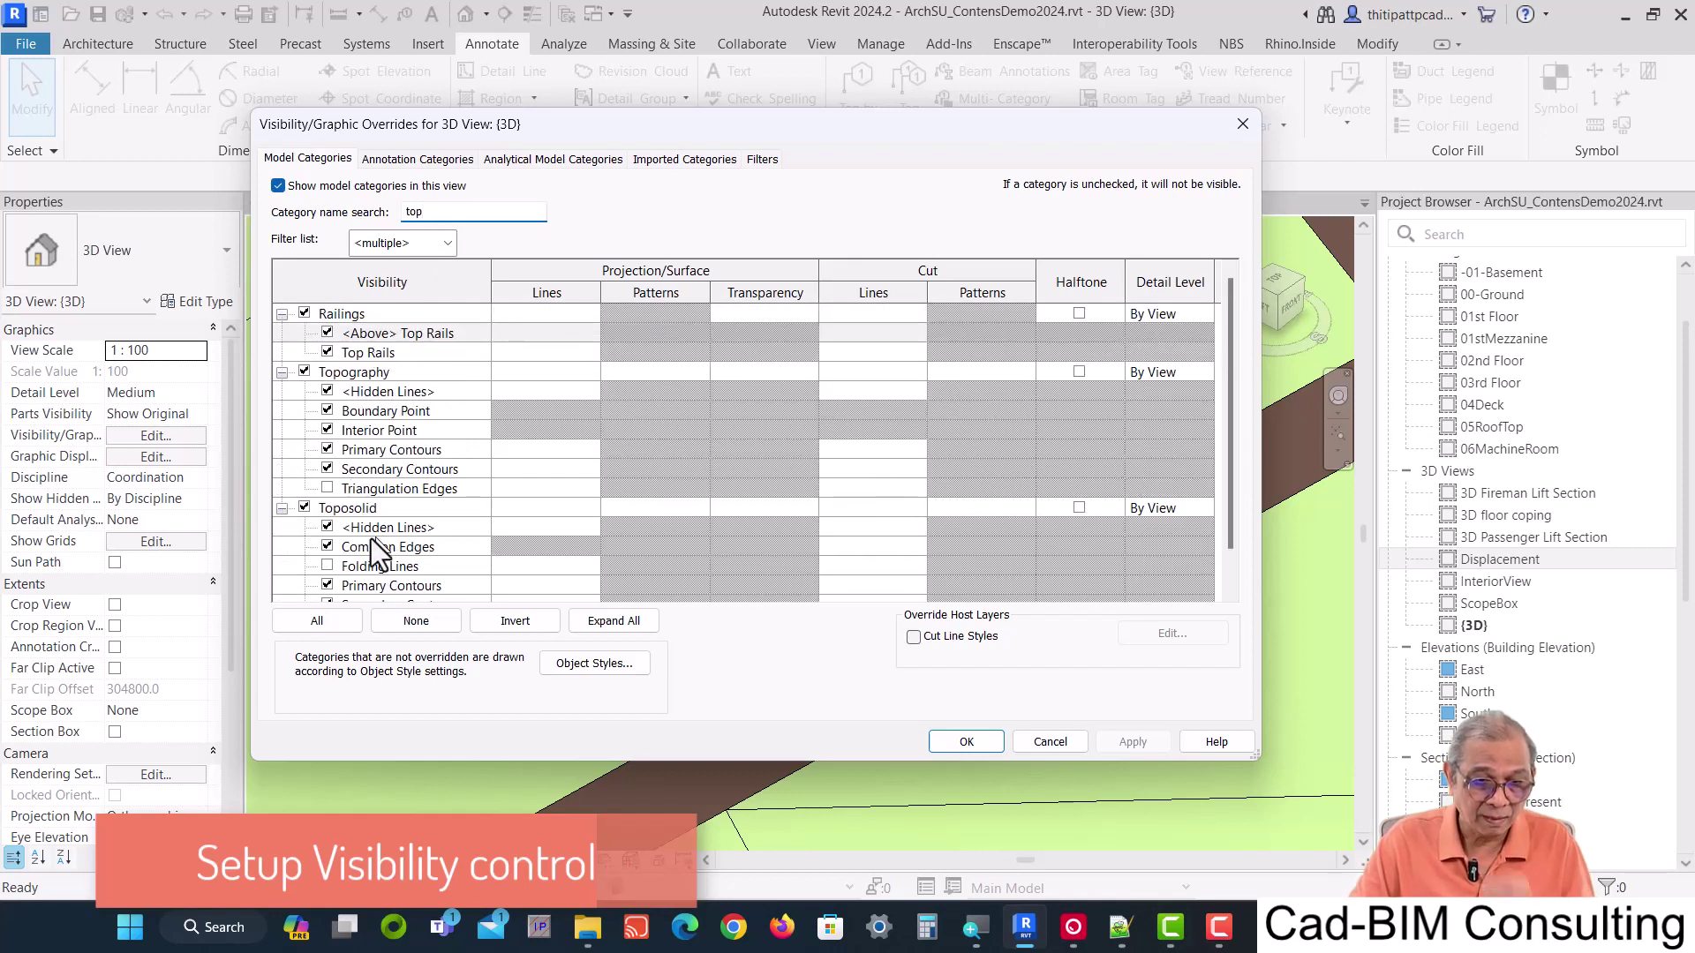
pyautogui.click(304, 507)
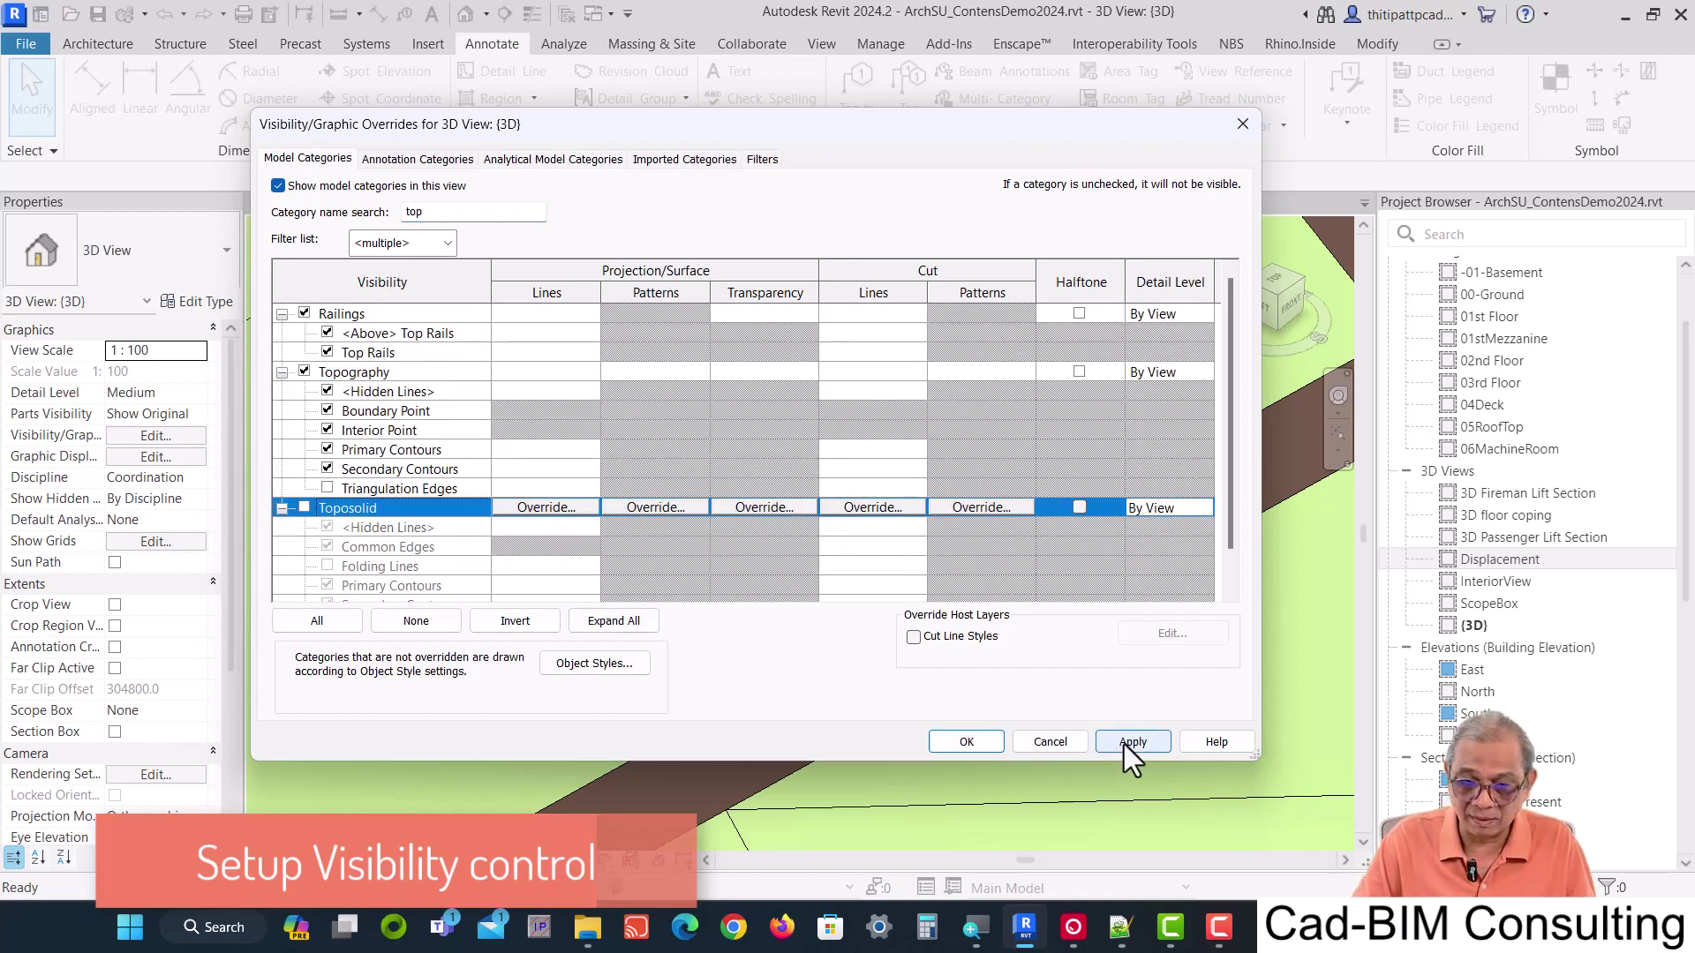
pyautogui.click(1131, 743)
pyautogui.moveTo(746, 122)
pyautogui.mouseDown()
pyautogui.moveTo(582, 610)
pyautogui.moveTo(745, 200)
pyautogui.mouseUp()
pyautogui.click(964, 816)
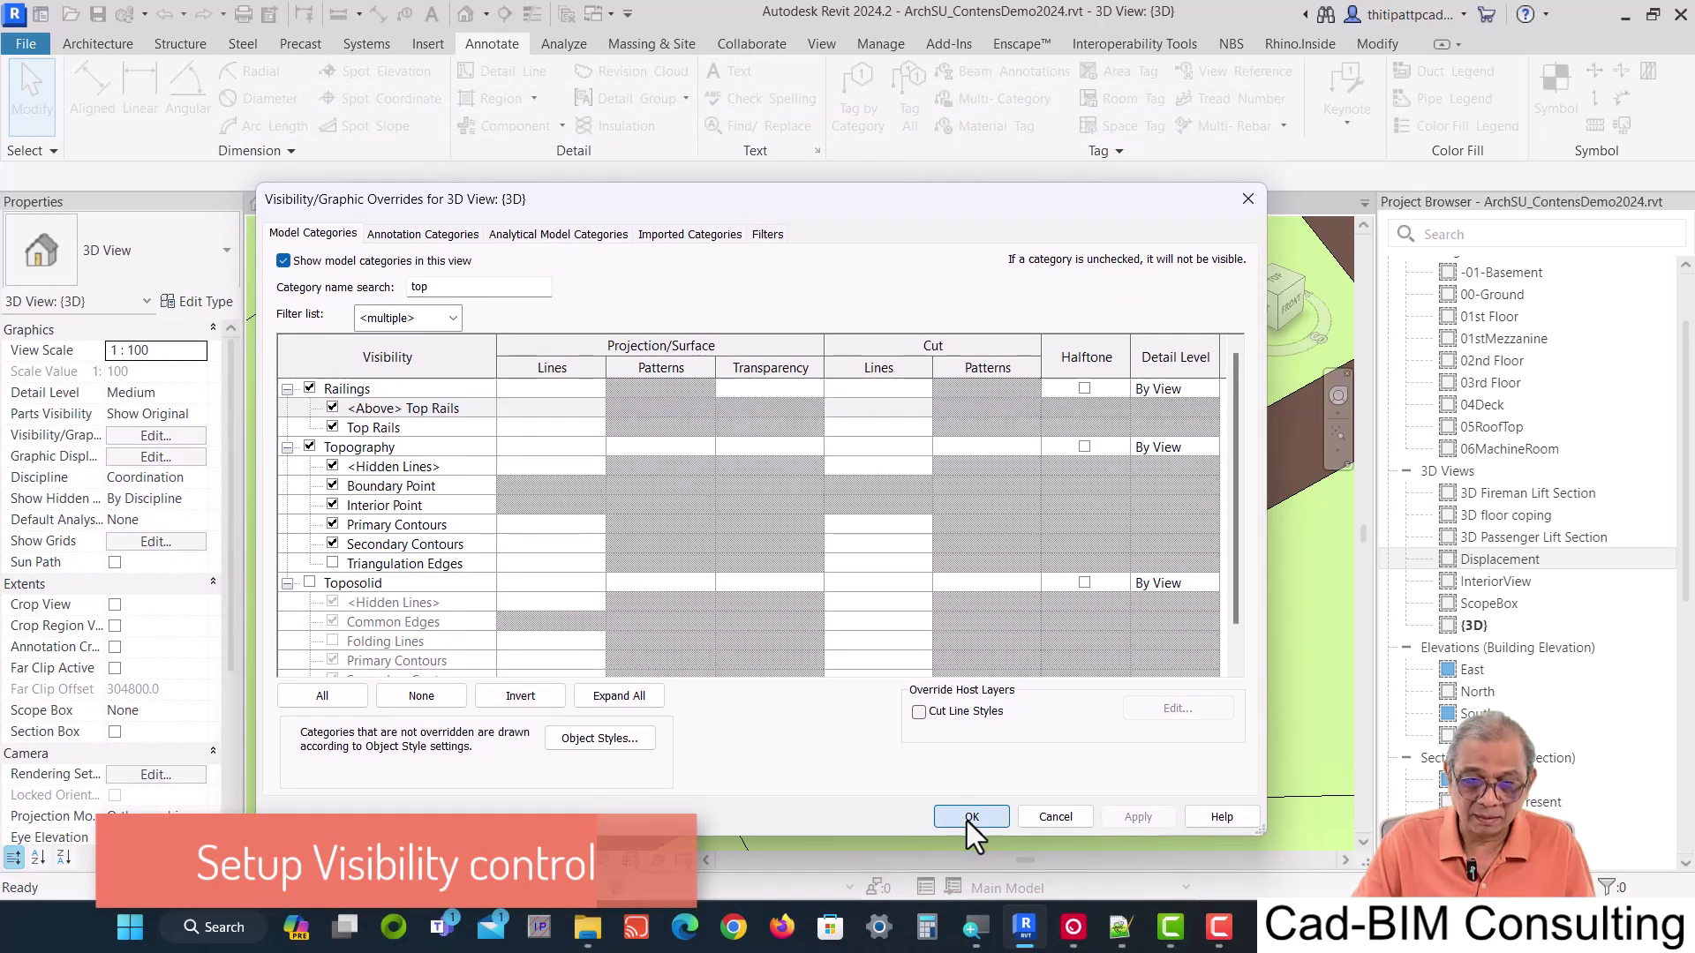
pyautogui.click(600, 306)
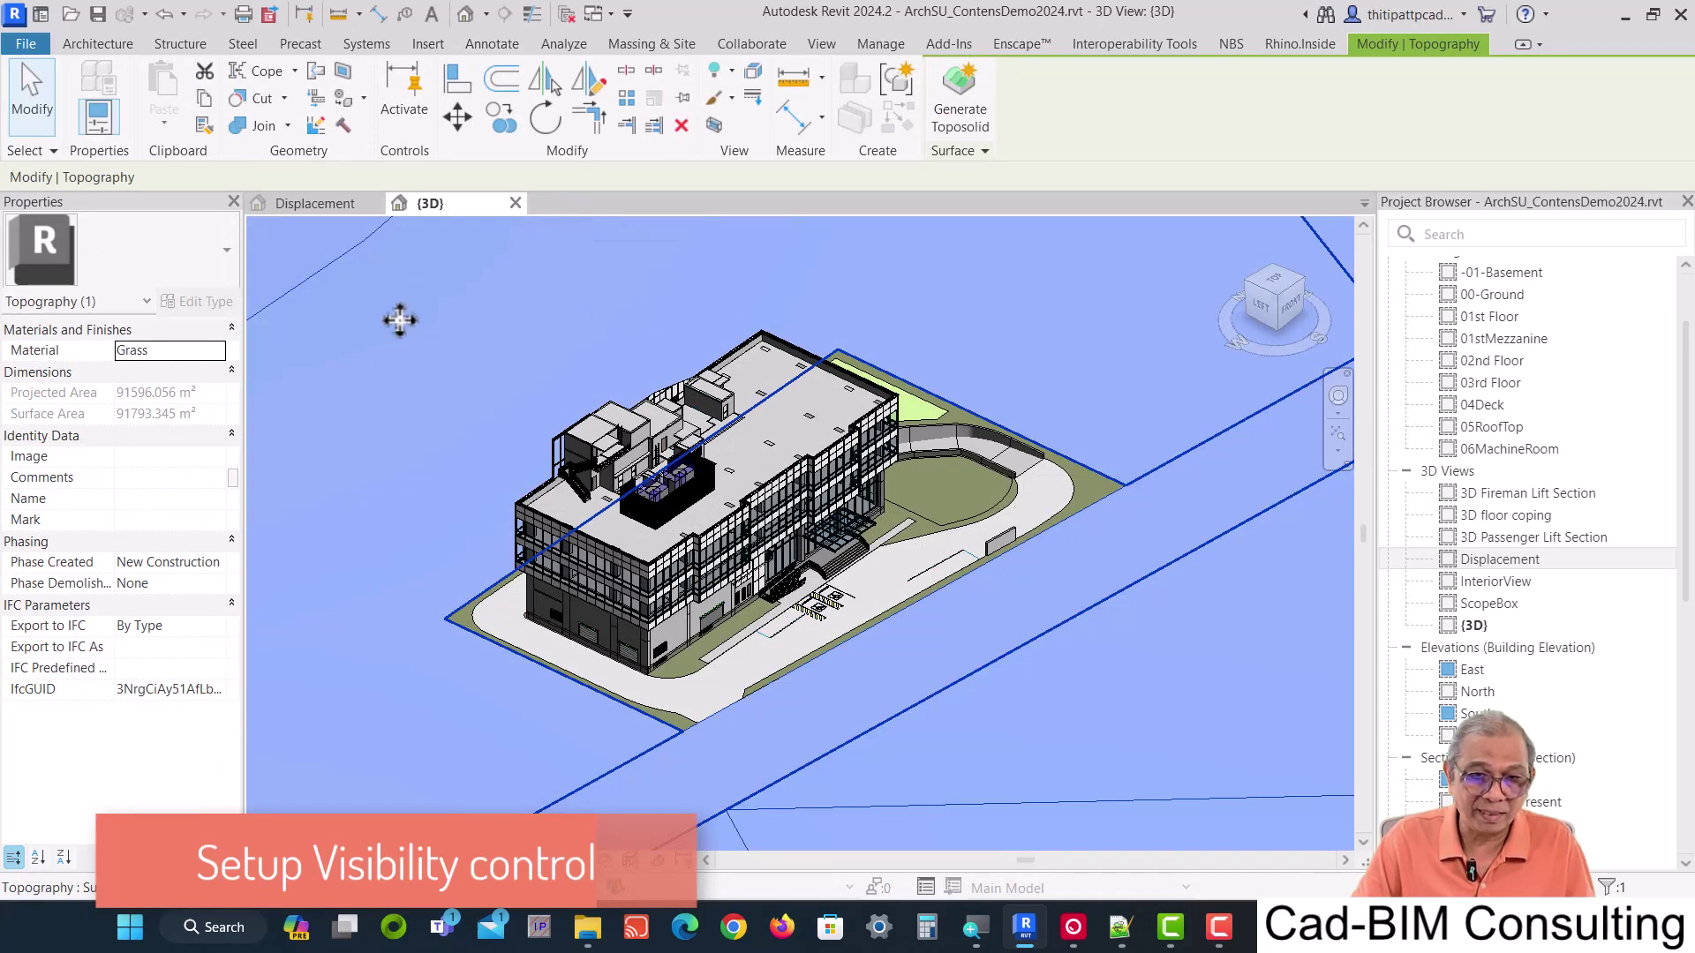
# Hide the Topography category as well so the terrain disappears.
pyautogui.press('v')
pyautogui.press('v')
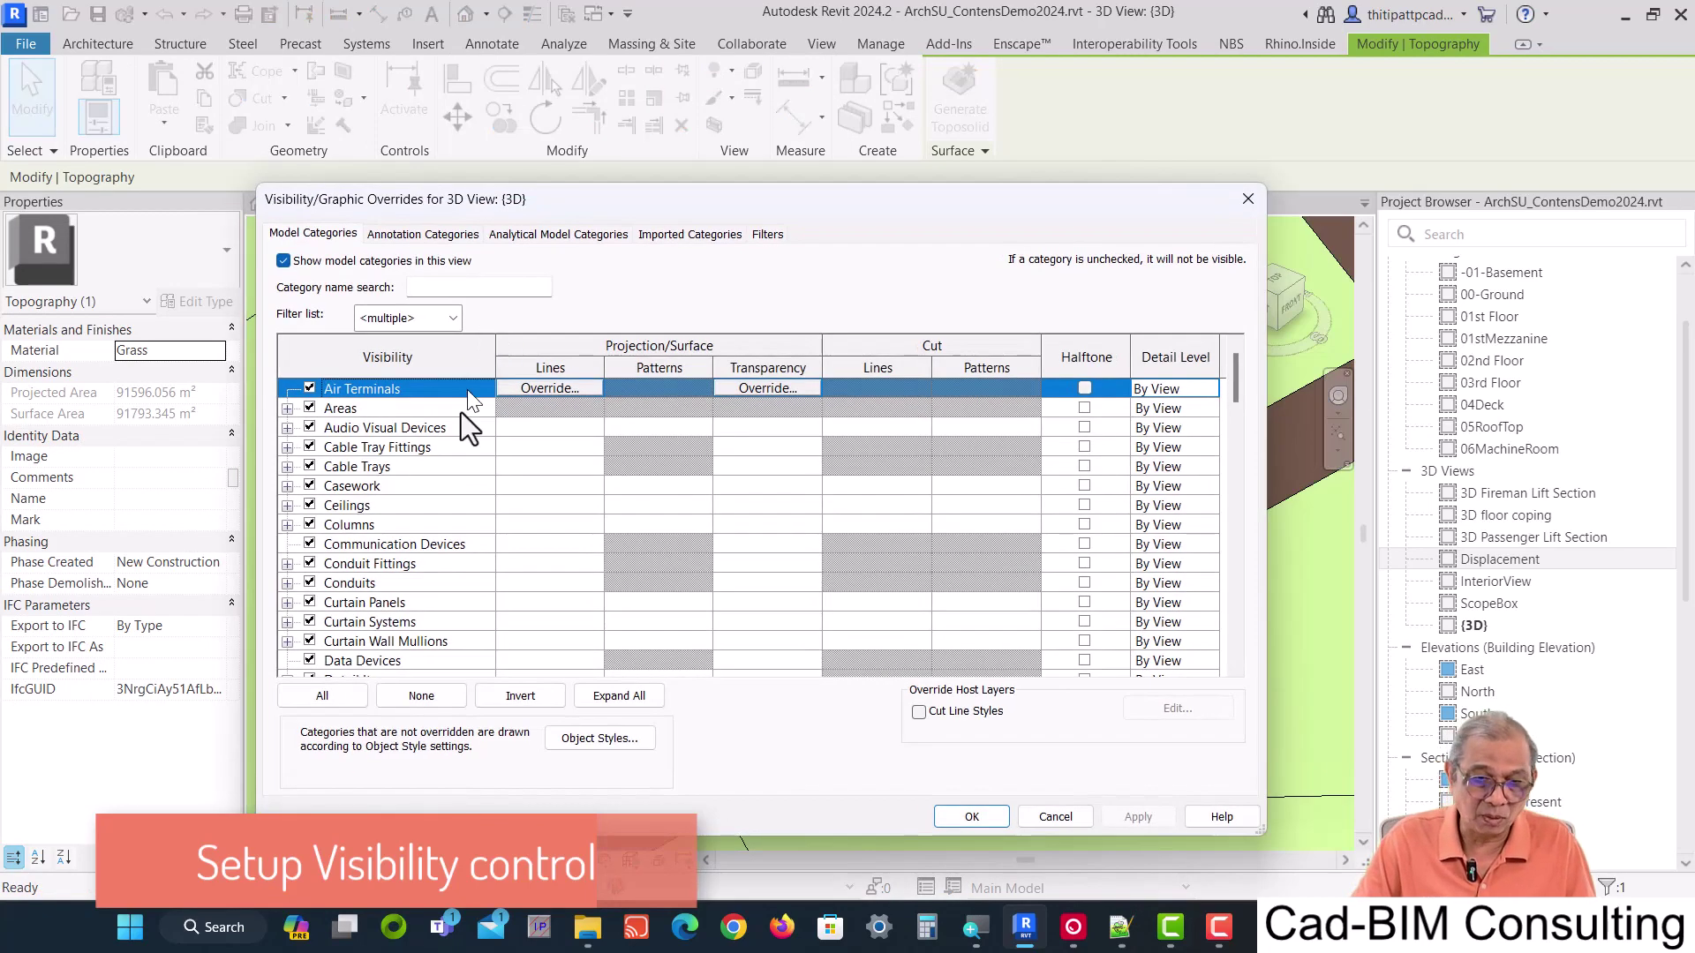
pyautogui.click(452, 286)
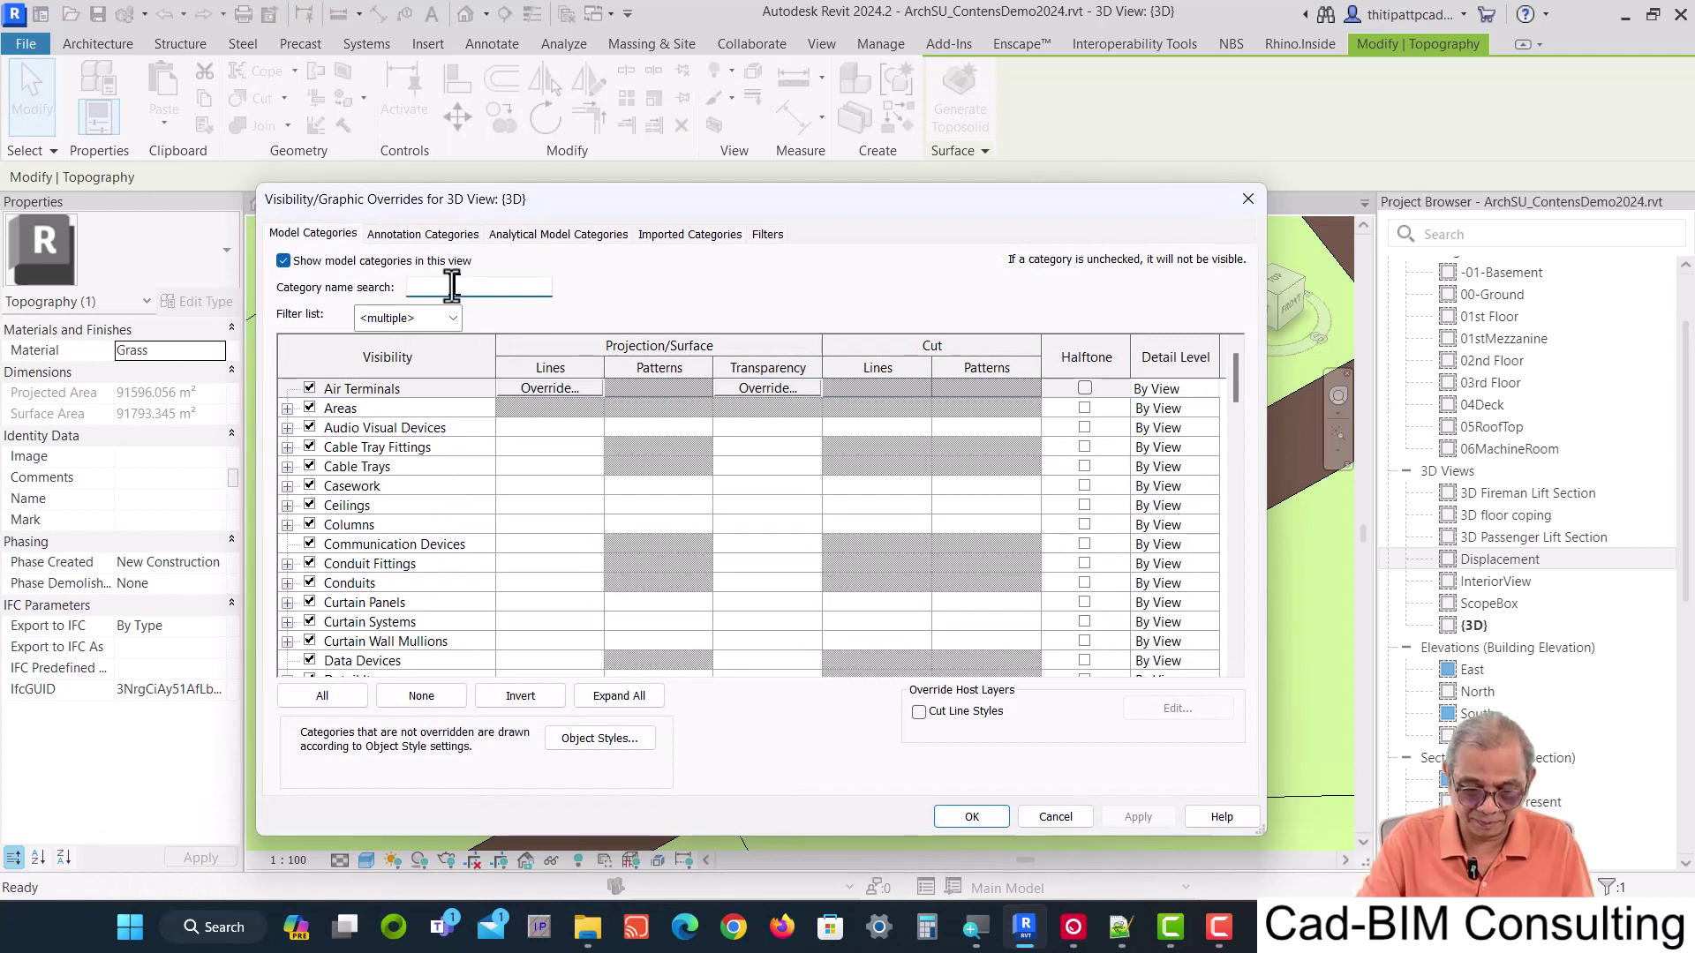
pyautogui.write('top')
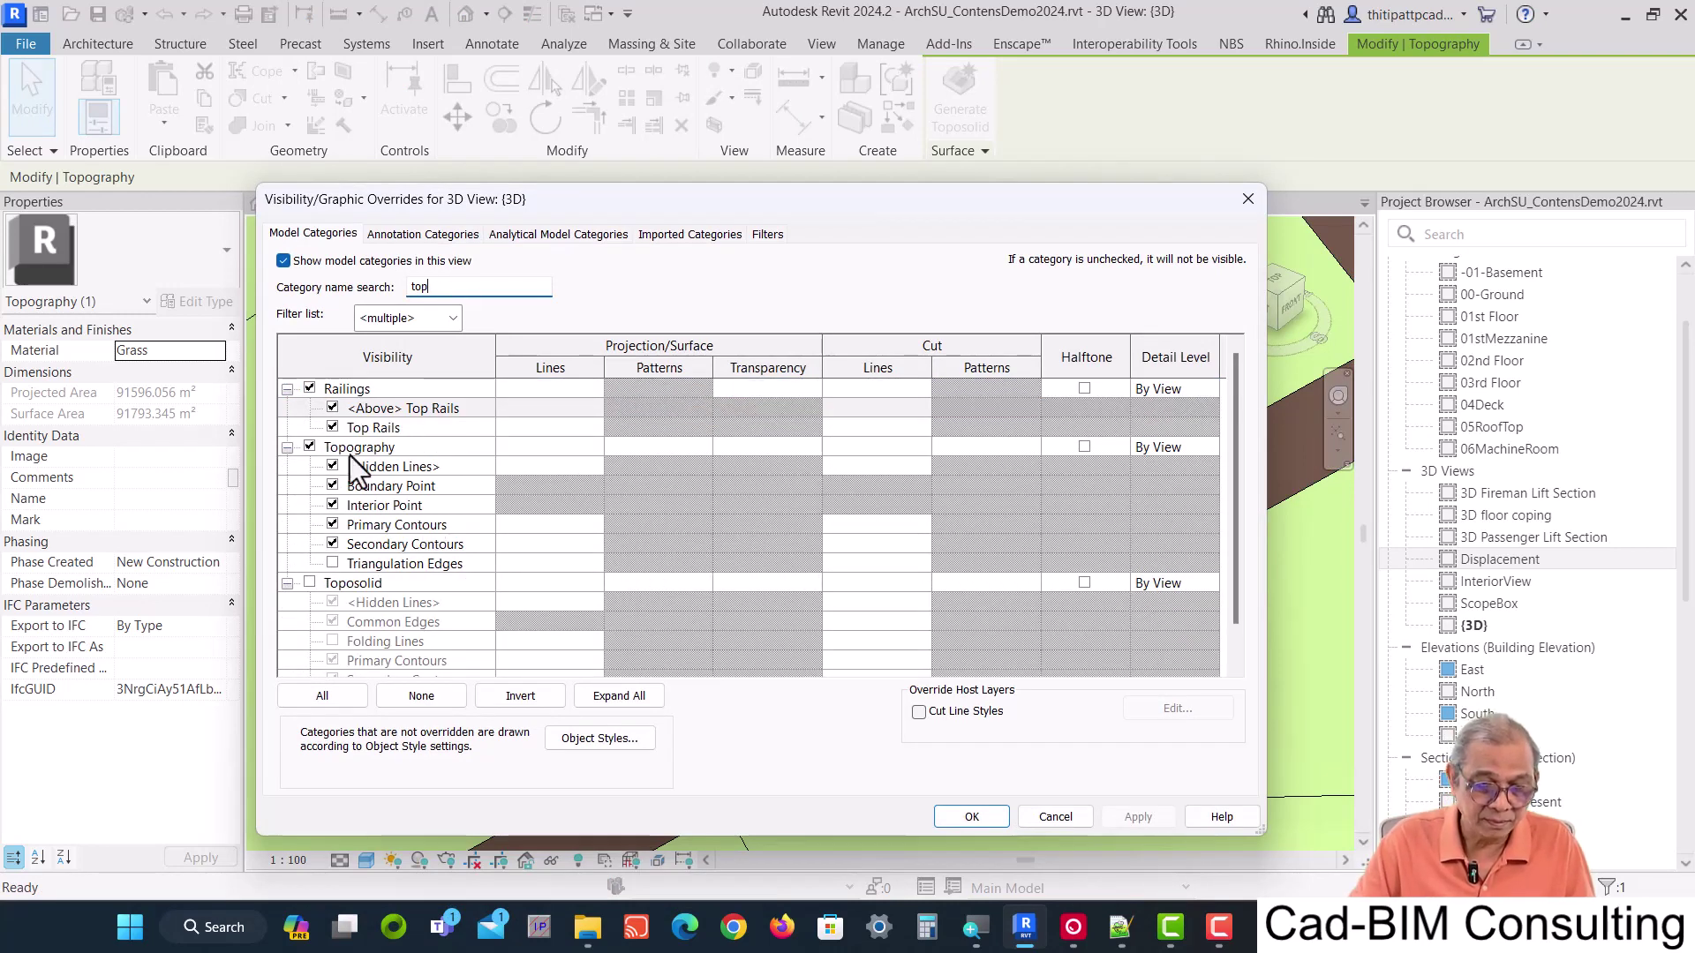
pyautogui.click(309, 446)
pyautogui.click(973, 816)
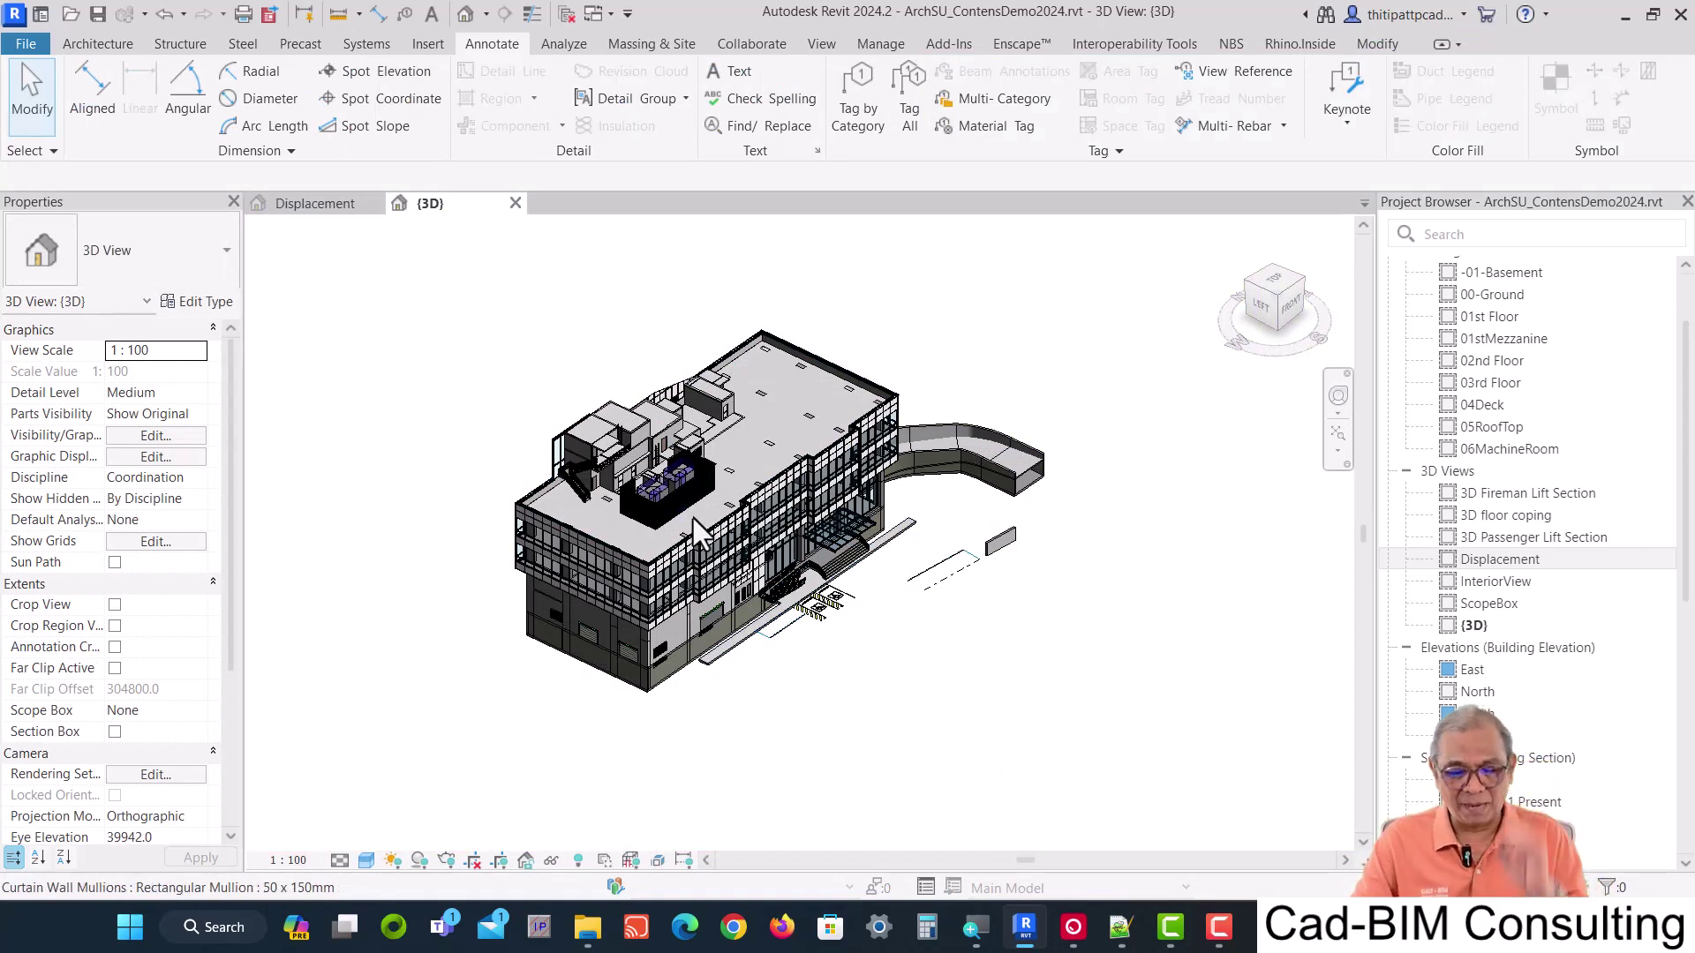
# Navigate to the front facade and Tab-select the whole BuddedGlaz curtain wall.
pyautogui.moveTo(693, 519)
pyautogui.keyDown('shift'); pyautogui.mouseDown(button='middle')
pyautogui.moveTo(703, 618)
pyautogui.moveTo(630, 565)
pyautogui.mouseUp(button='middle'); pyautogui.keyUp('shift')
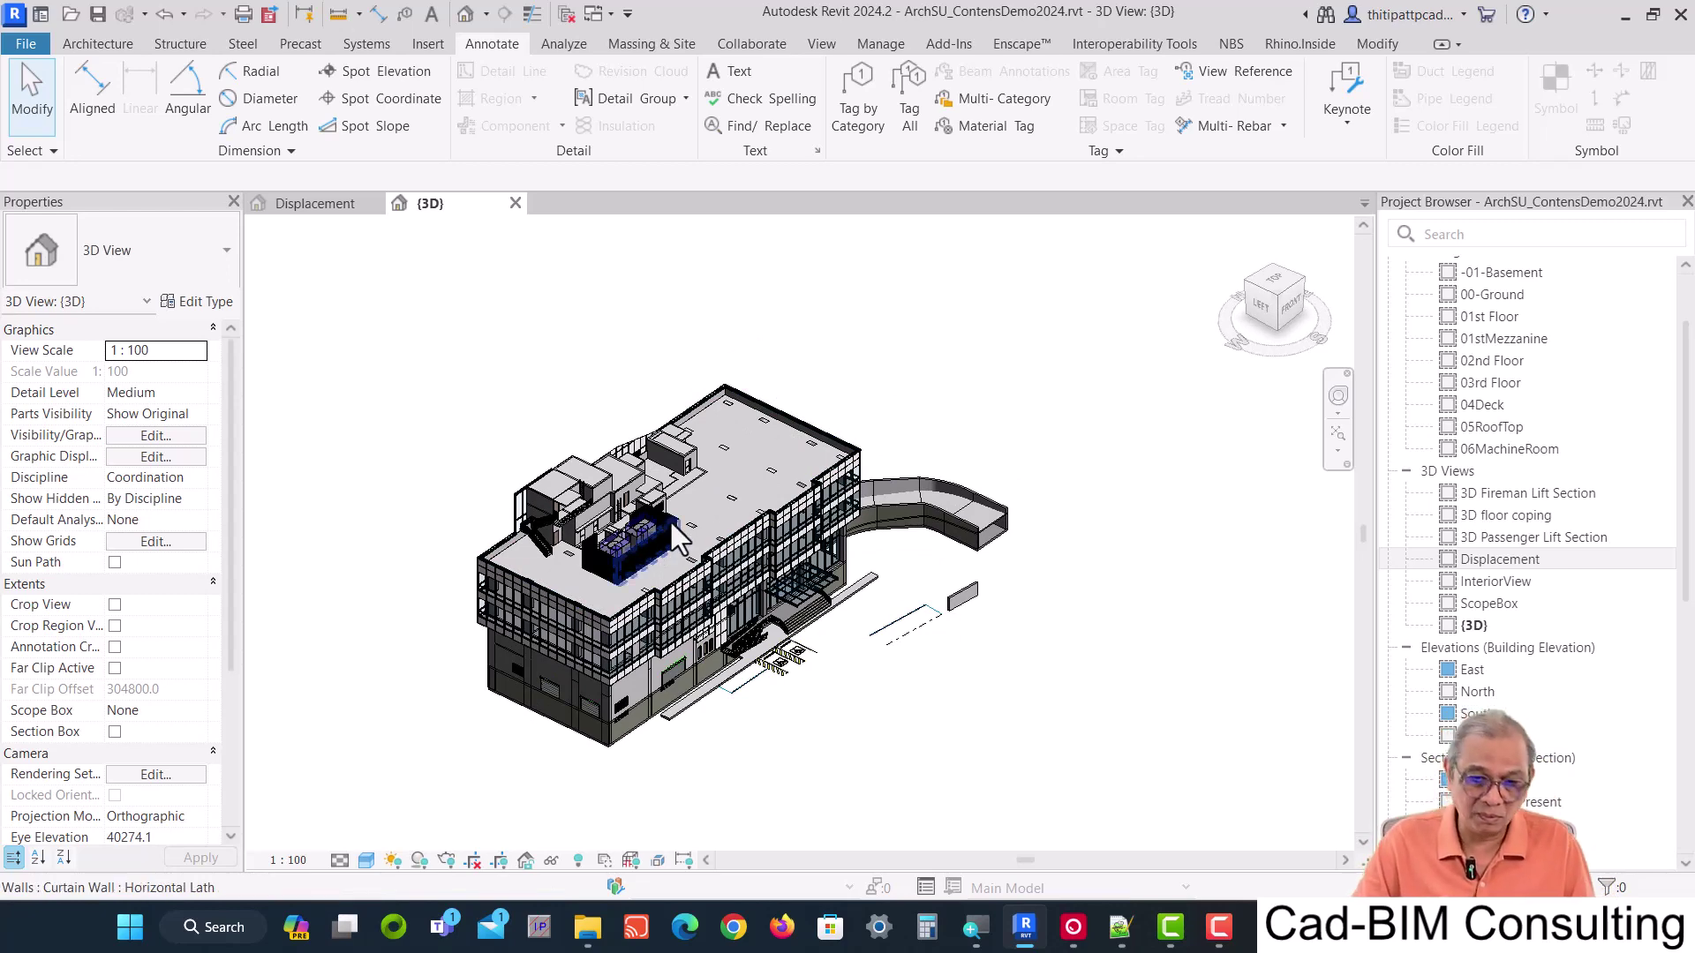
pyautogui.moveTo(685, 517); pyautogui.dragTo(722, 563, button='middle')
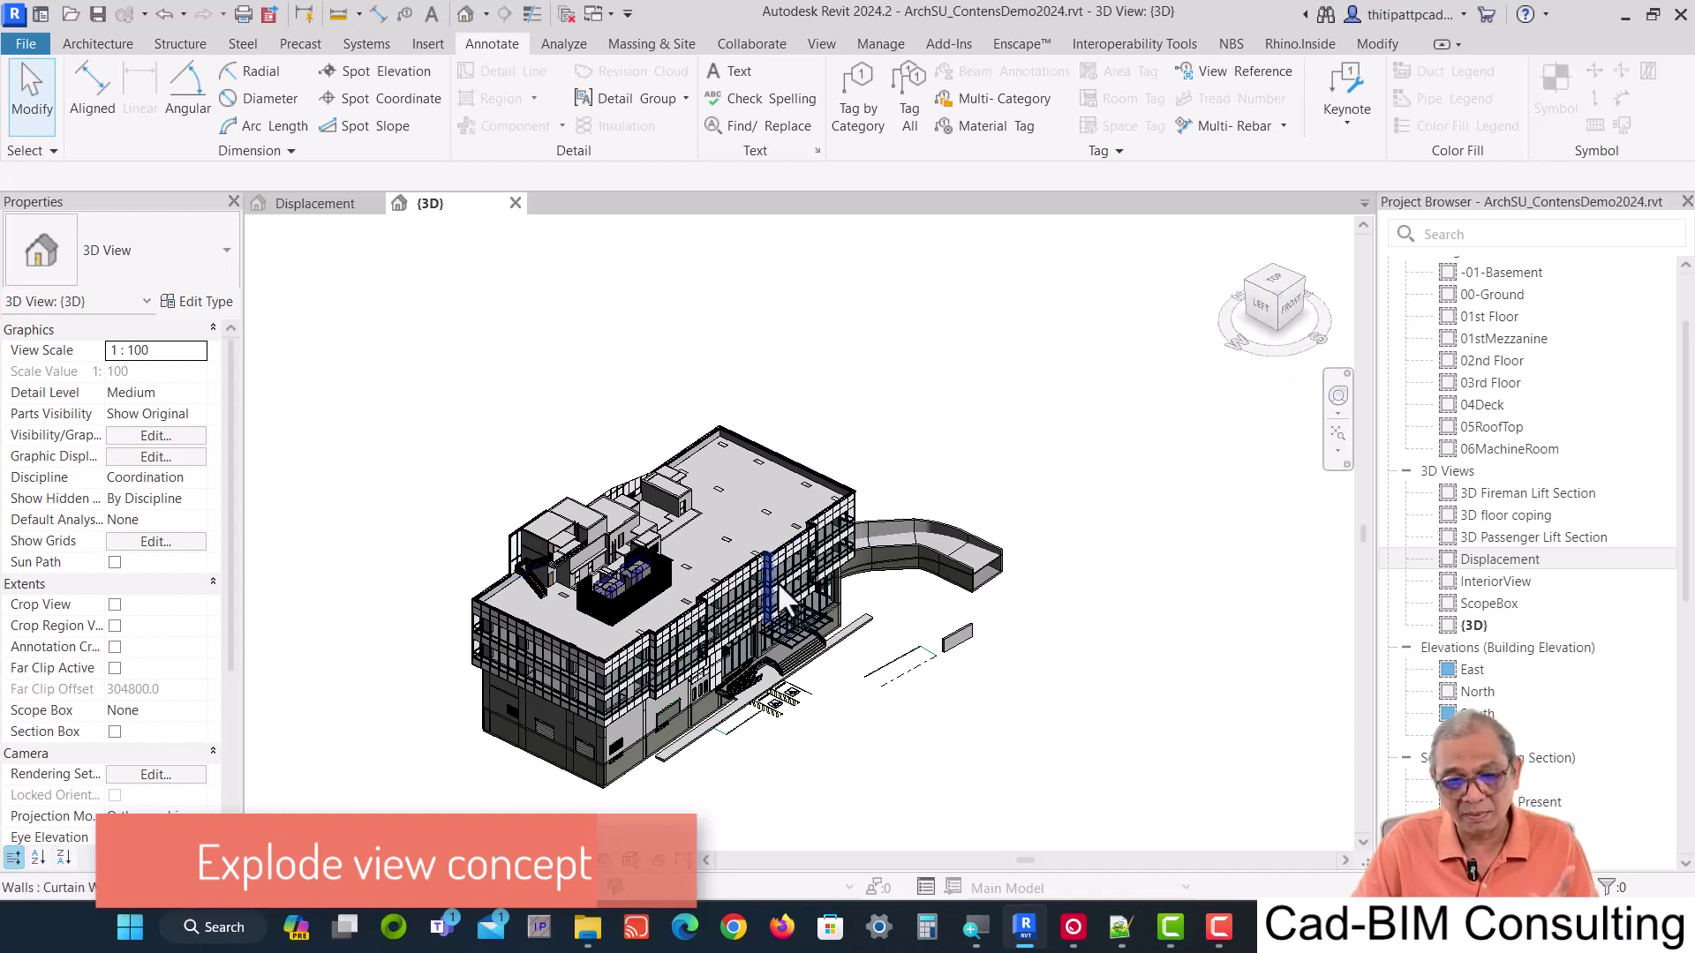
pyautogui.scroll(4, 777, 581)
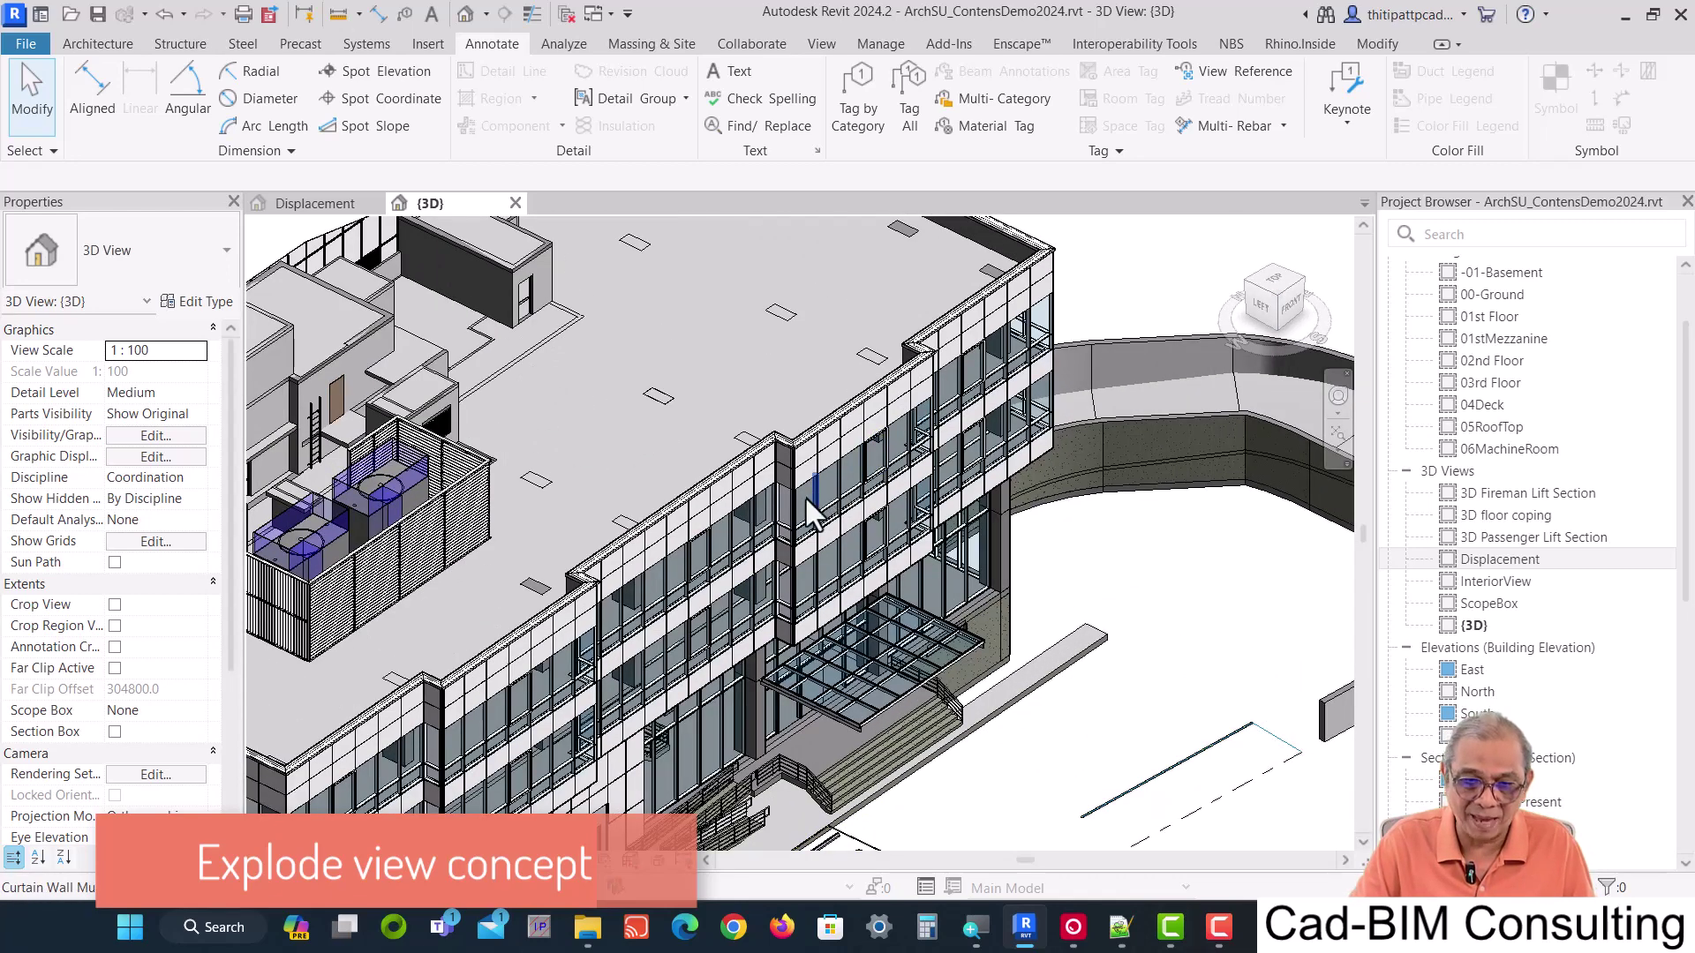
pyautogui.press('Tab')
pyautogui.click(807, 499)
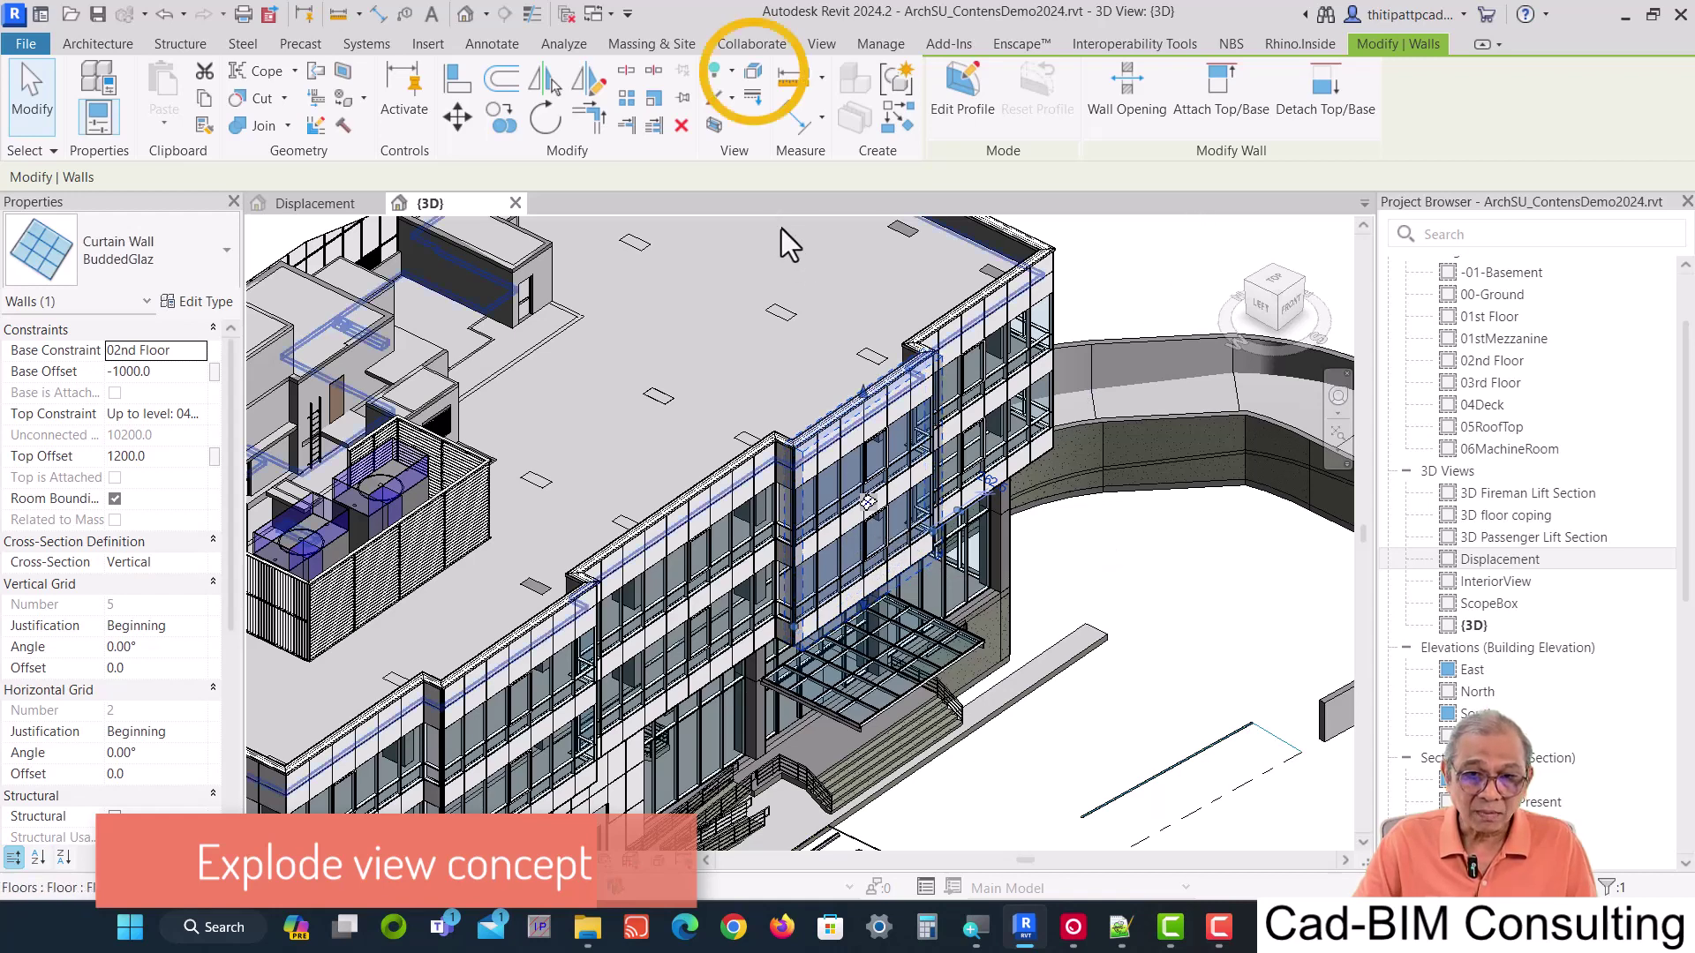
pyautogui.click(752, 74)
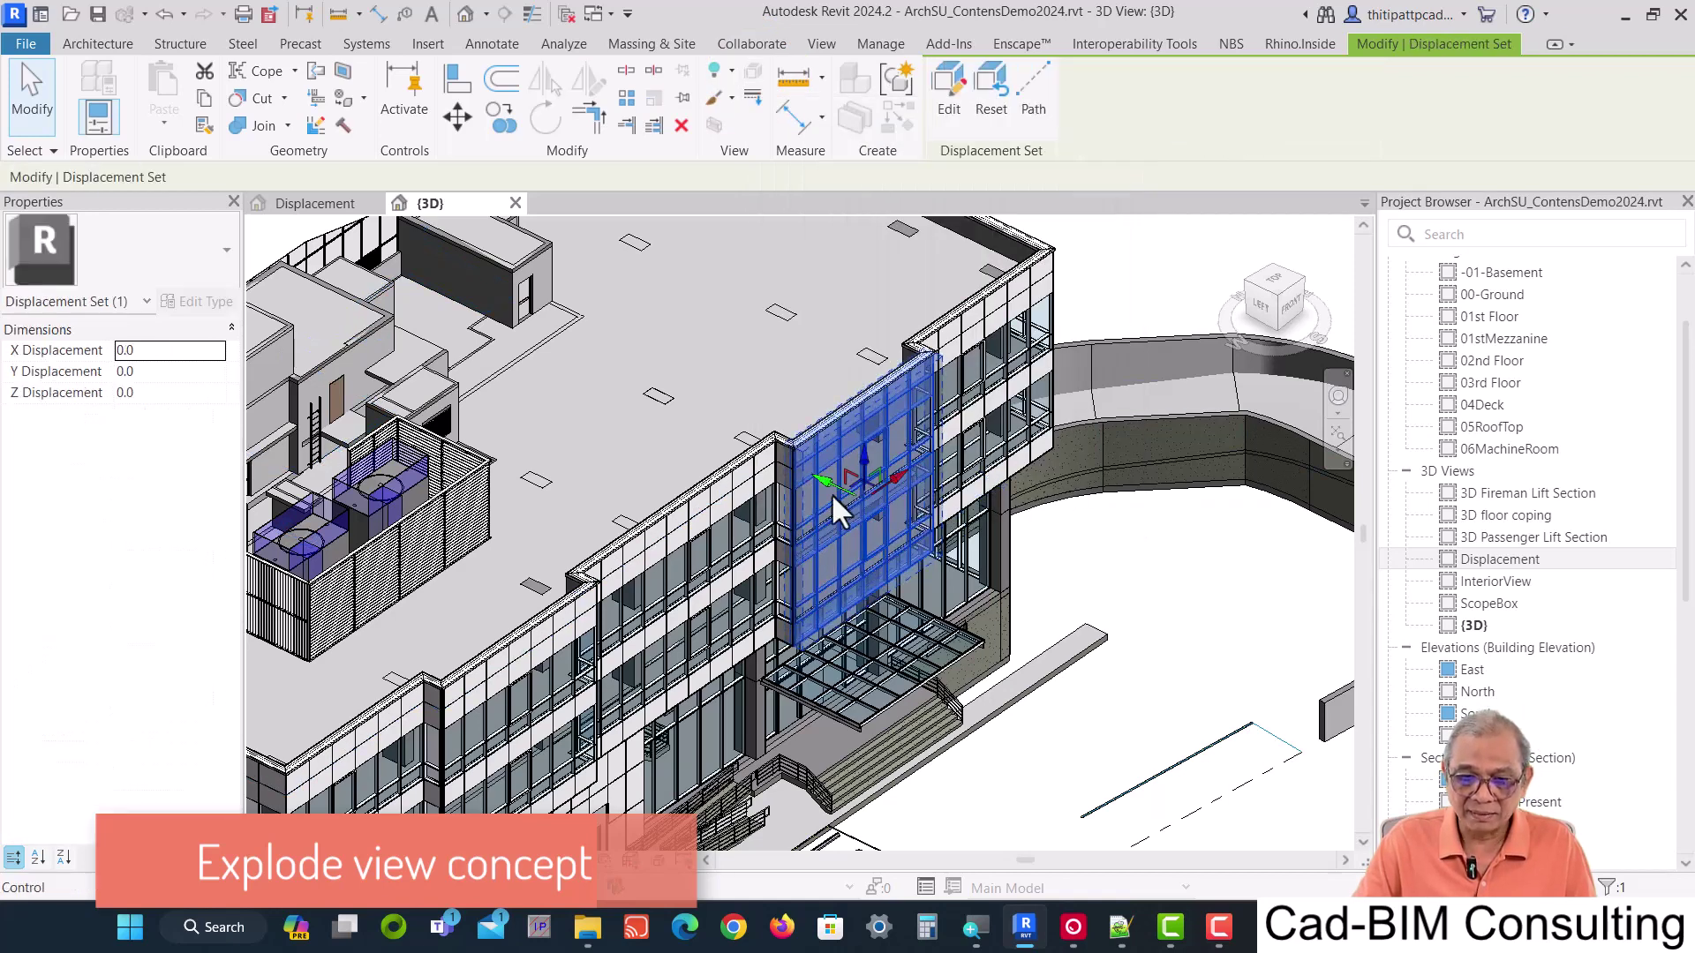
pyautogui.moveTo(826, 485); pyautogui.dragTo(1029, 583)
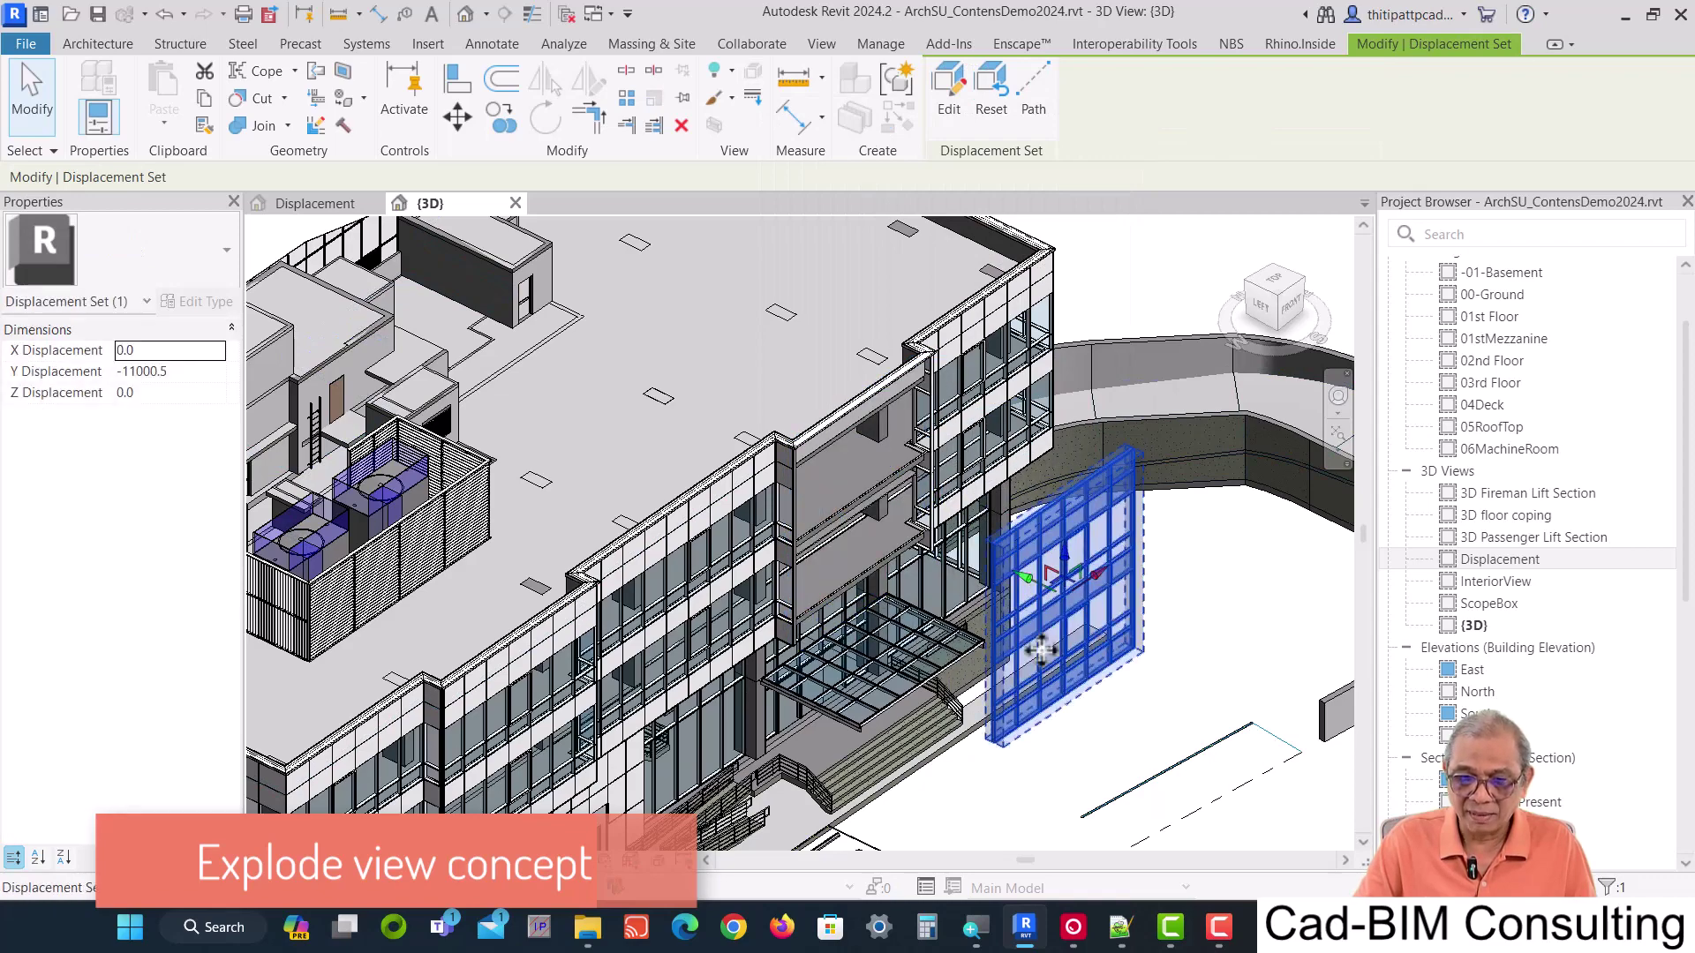
pyautogui.keyDown('shift'); pyautogui.moveTo(768, 681); pyautogui.dragTo(781, 616, button='middle'); pyautogui.keyUp('shift')
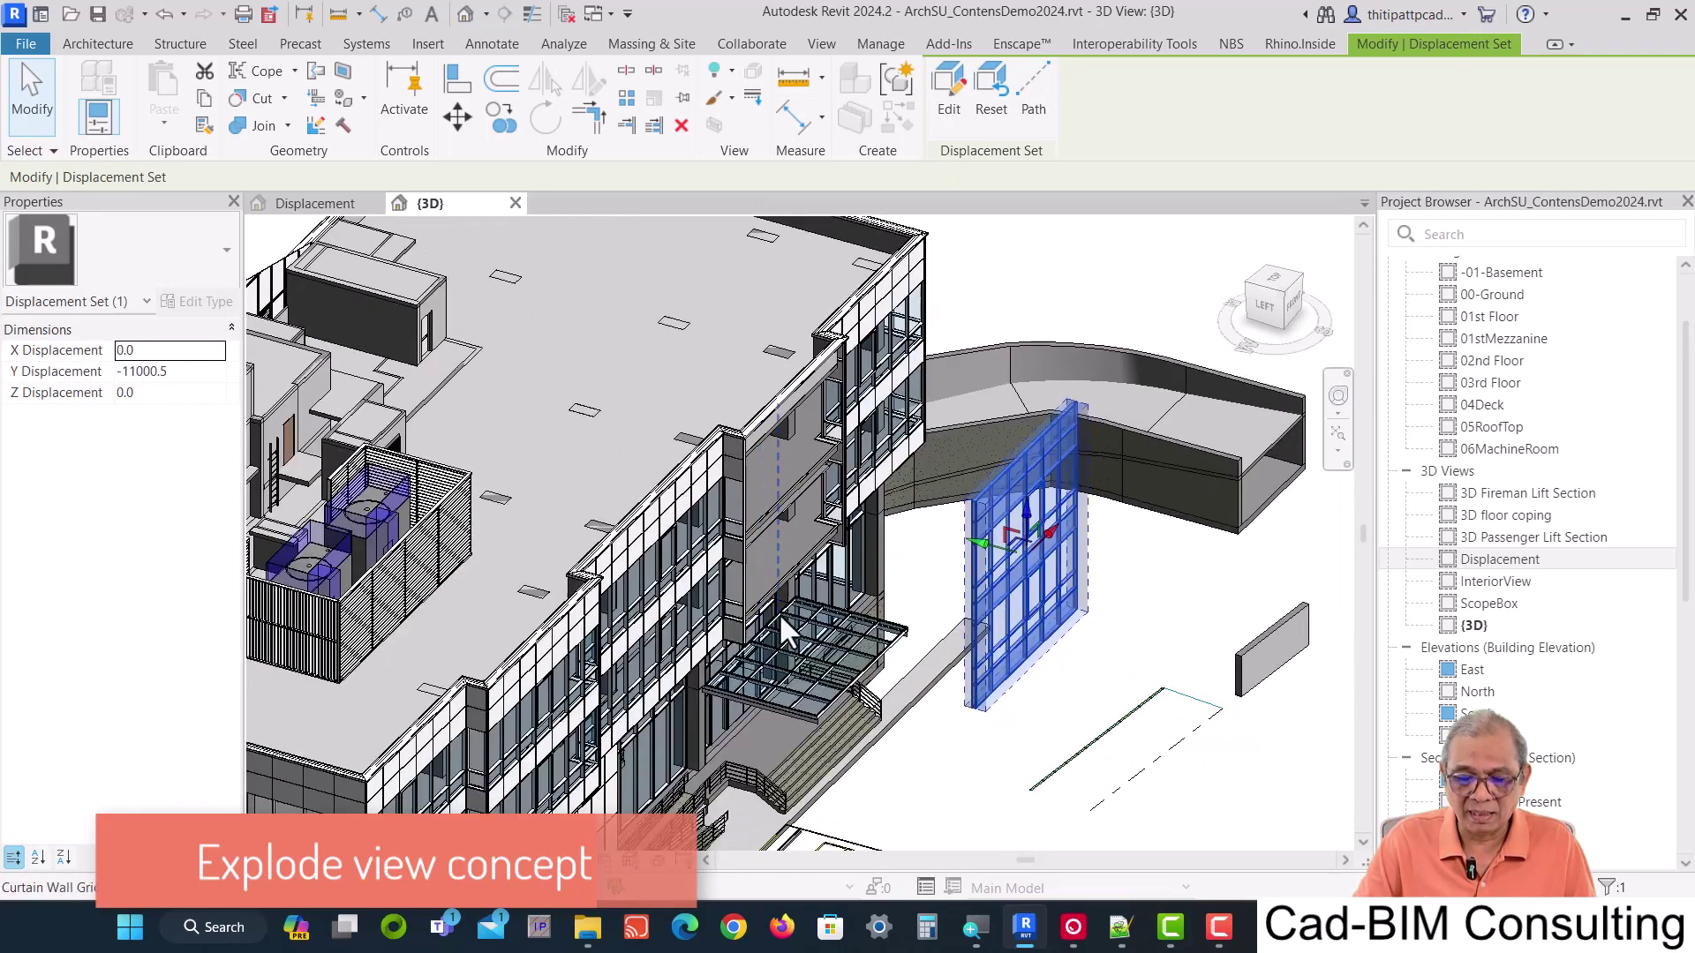
pyautogui.click(1147, 595)
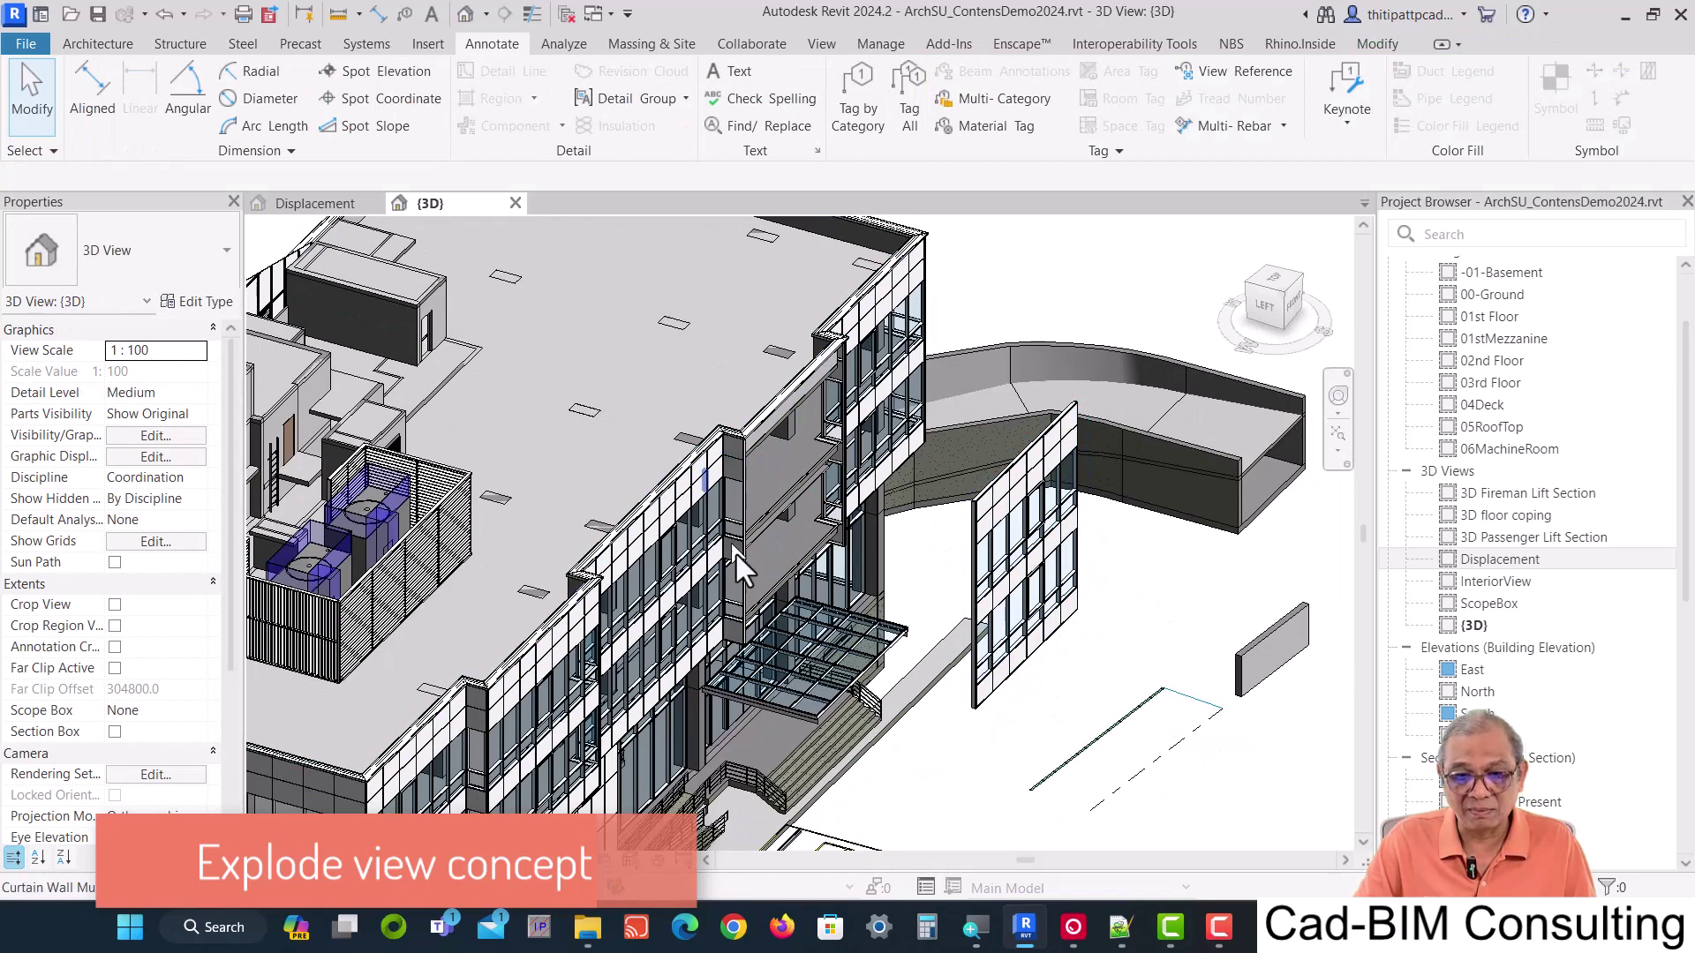
pyautogui.click(1008, 501)
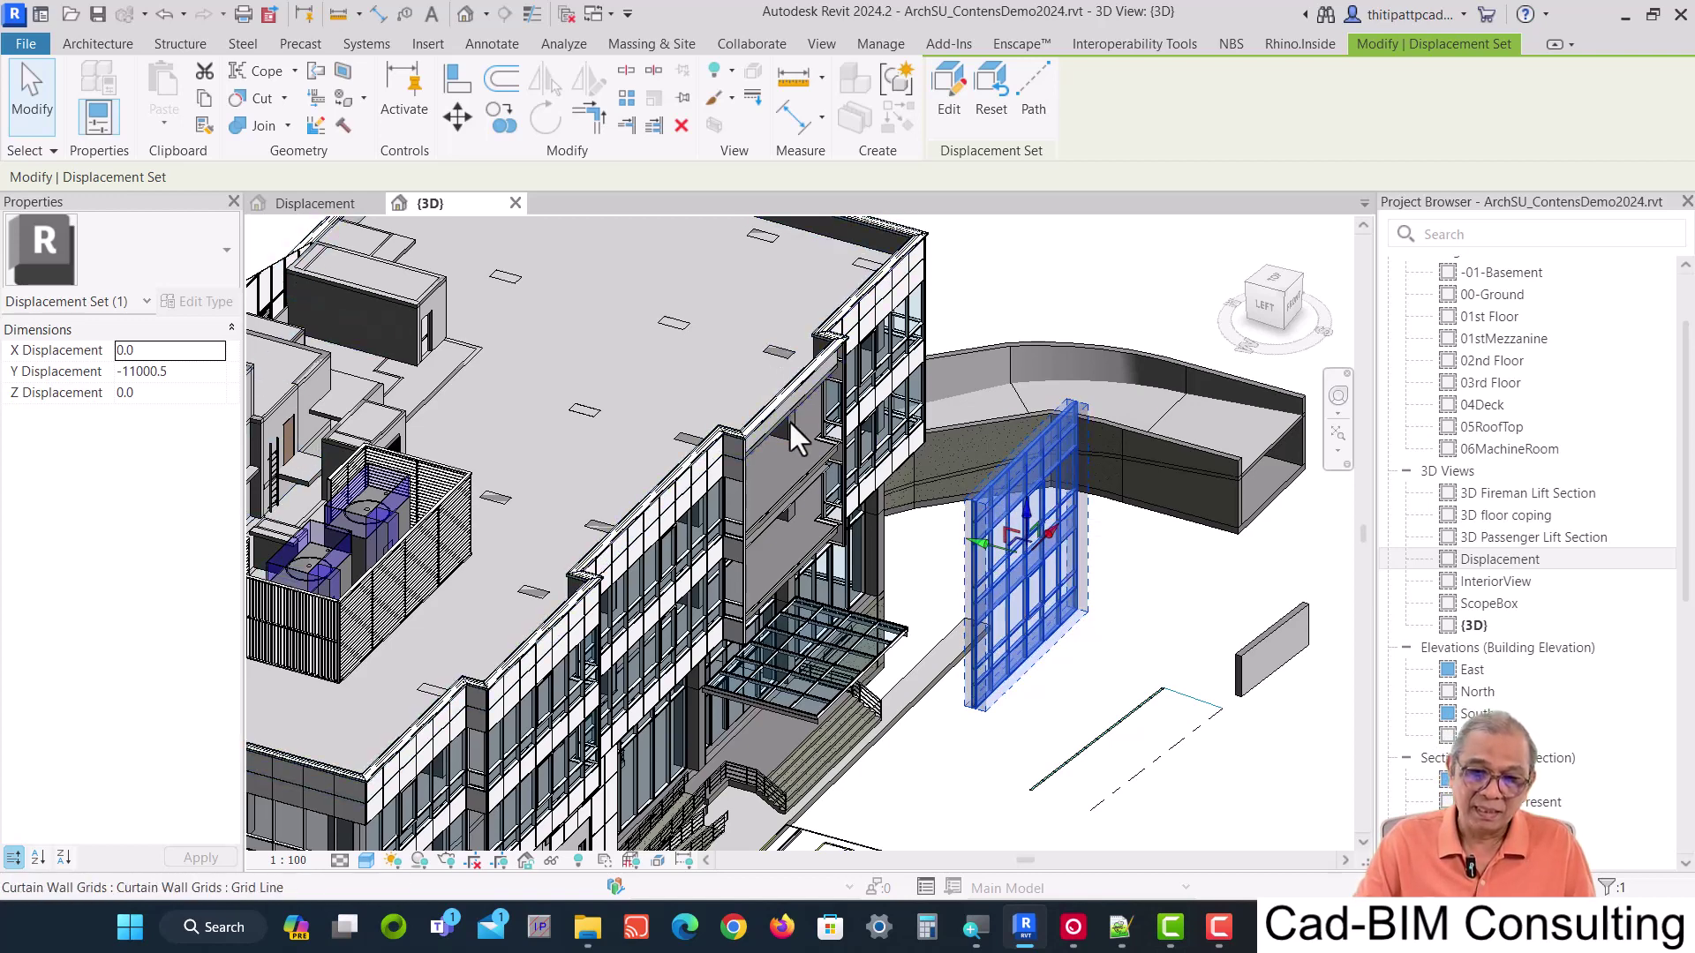
pyautogui.click(992, 97)
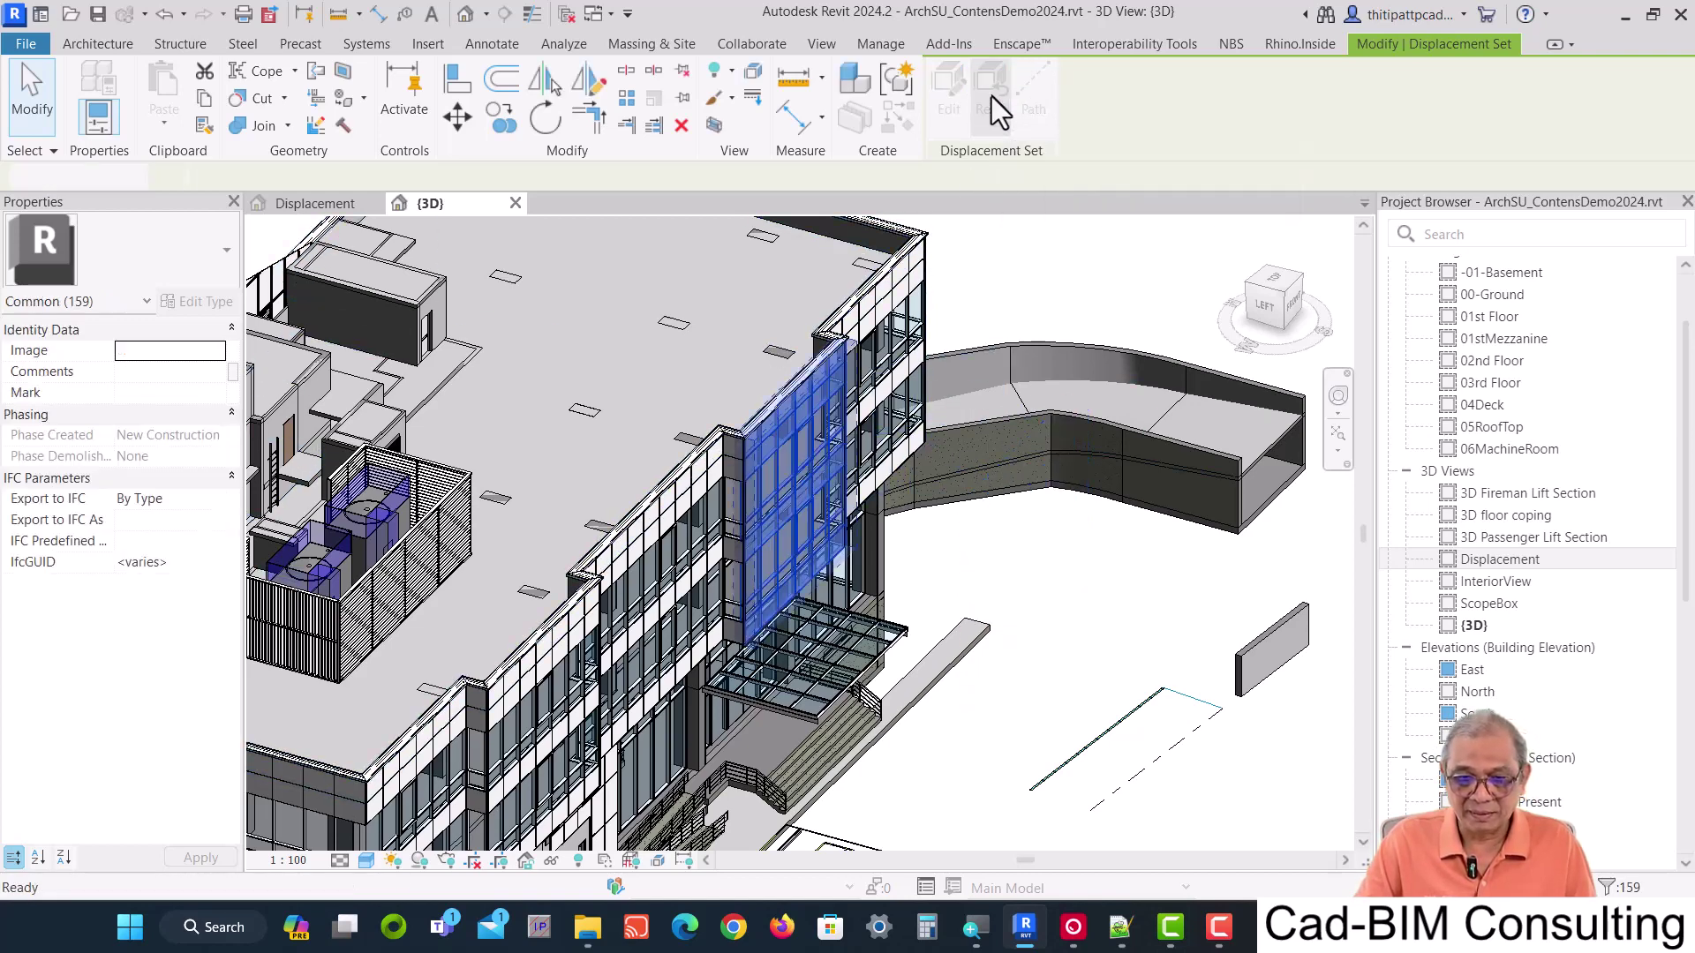
pyautogui.click(1063, 277)
# Switch to the FRONT view and window-select the upper roof level (2262 elements).
pyautogui.scroll(-3, 773, 527)
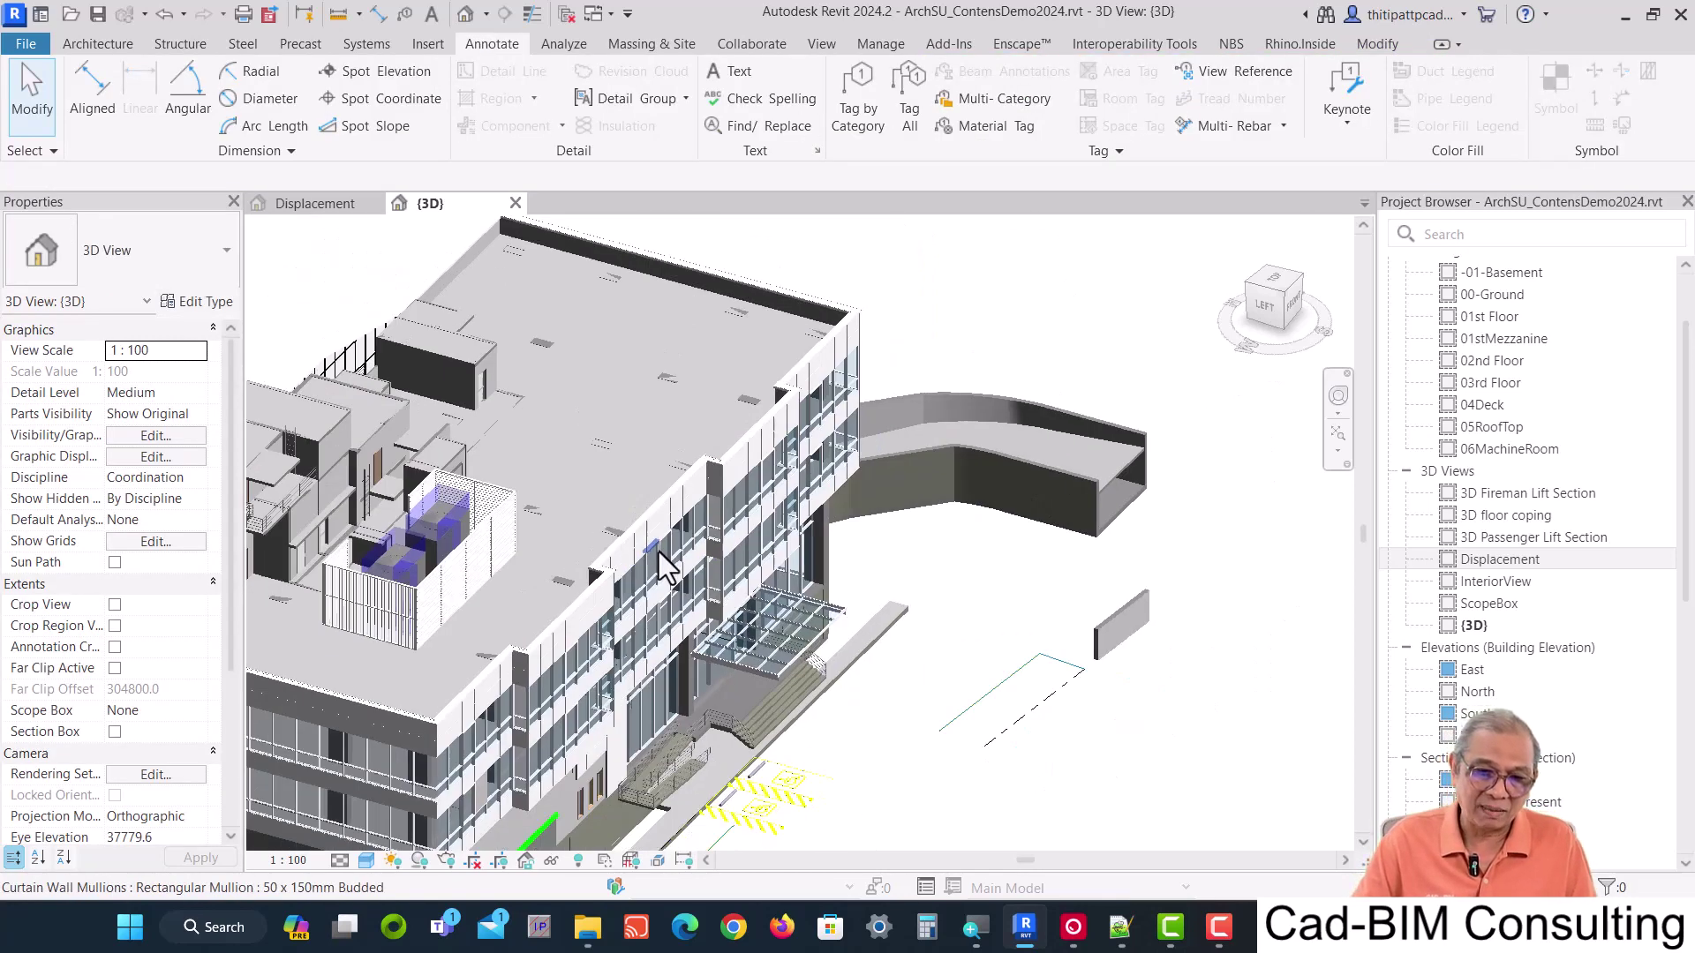
pyautogui.scroll(-3, 746, 600)
pyautogui.moveTo(747, 600)
pyautogui.keyDown('shift'); pyautogui.mouseDown(button='middle')
pyautogui.moveTo(860, 626)
pyautogui.moveTo(844, 571)
pyautogui.mouseUp(button='middle'); pyautogui.keyUp('shift')
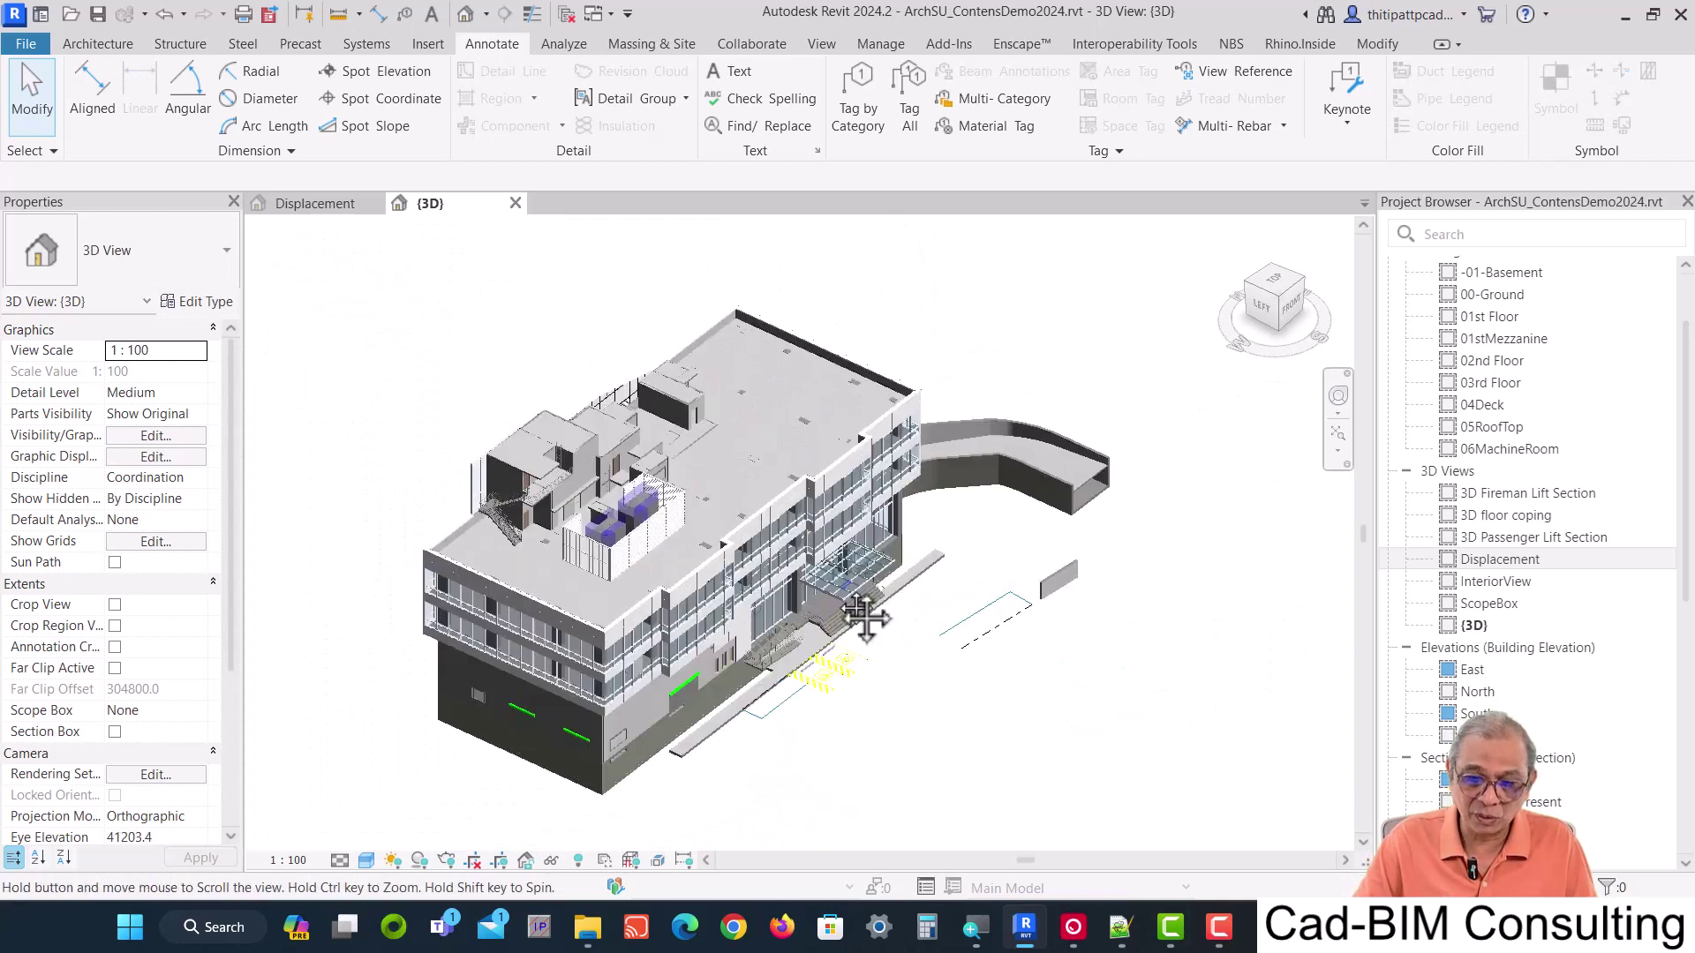
pyautogui.scroll(2, 844, 570)
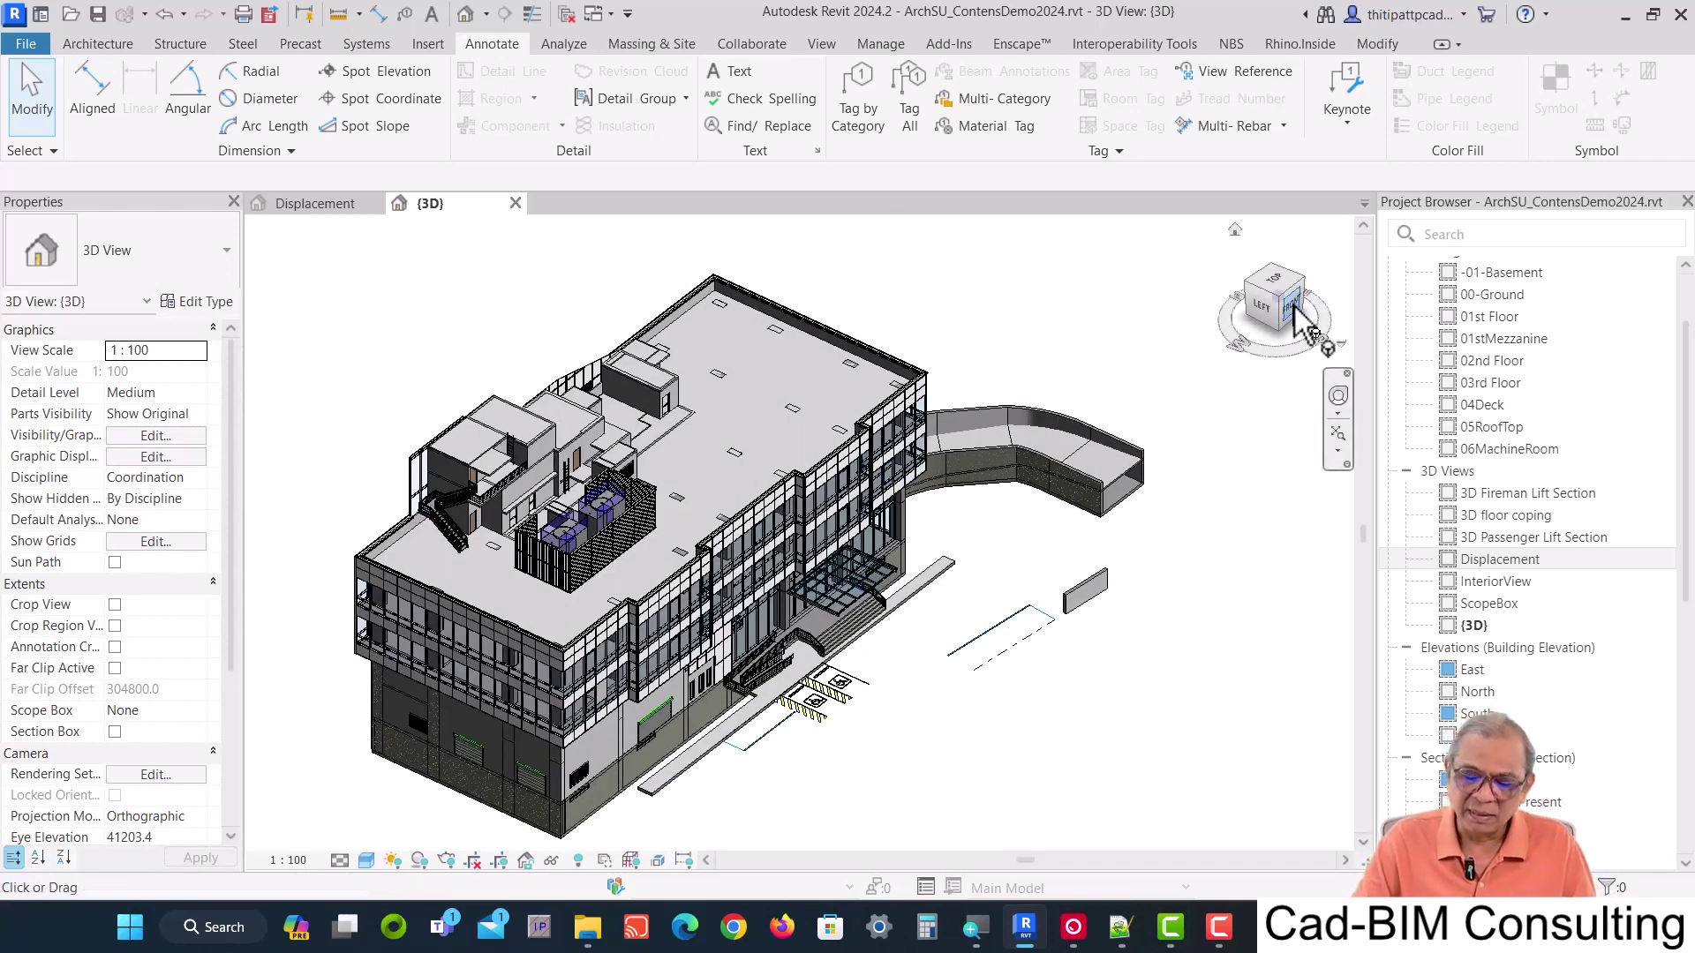
pyautogui.keyDown('shift'); pyautogui.moveTo(894, 594); pyautogui.dragTo(918, 578, button='middle'); pyautogui.keyUp('shift')
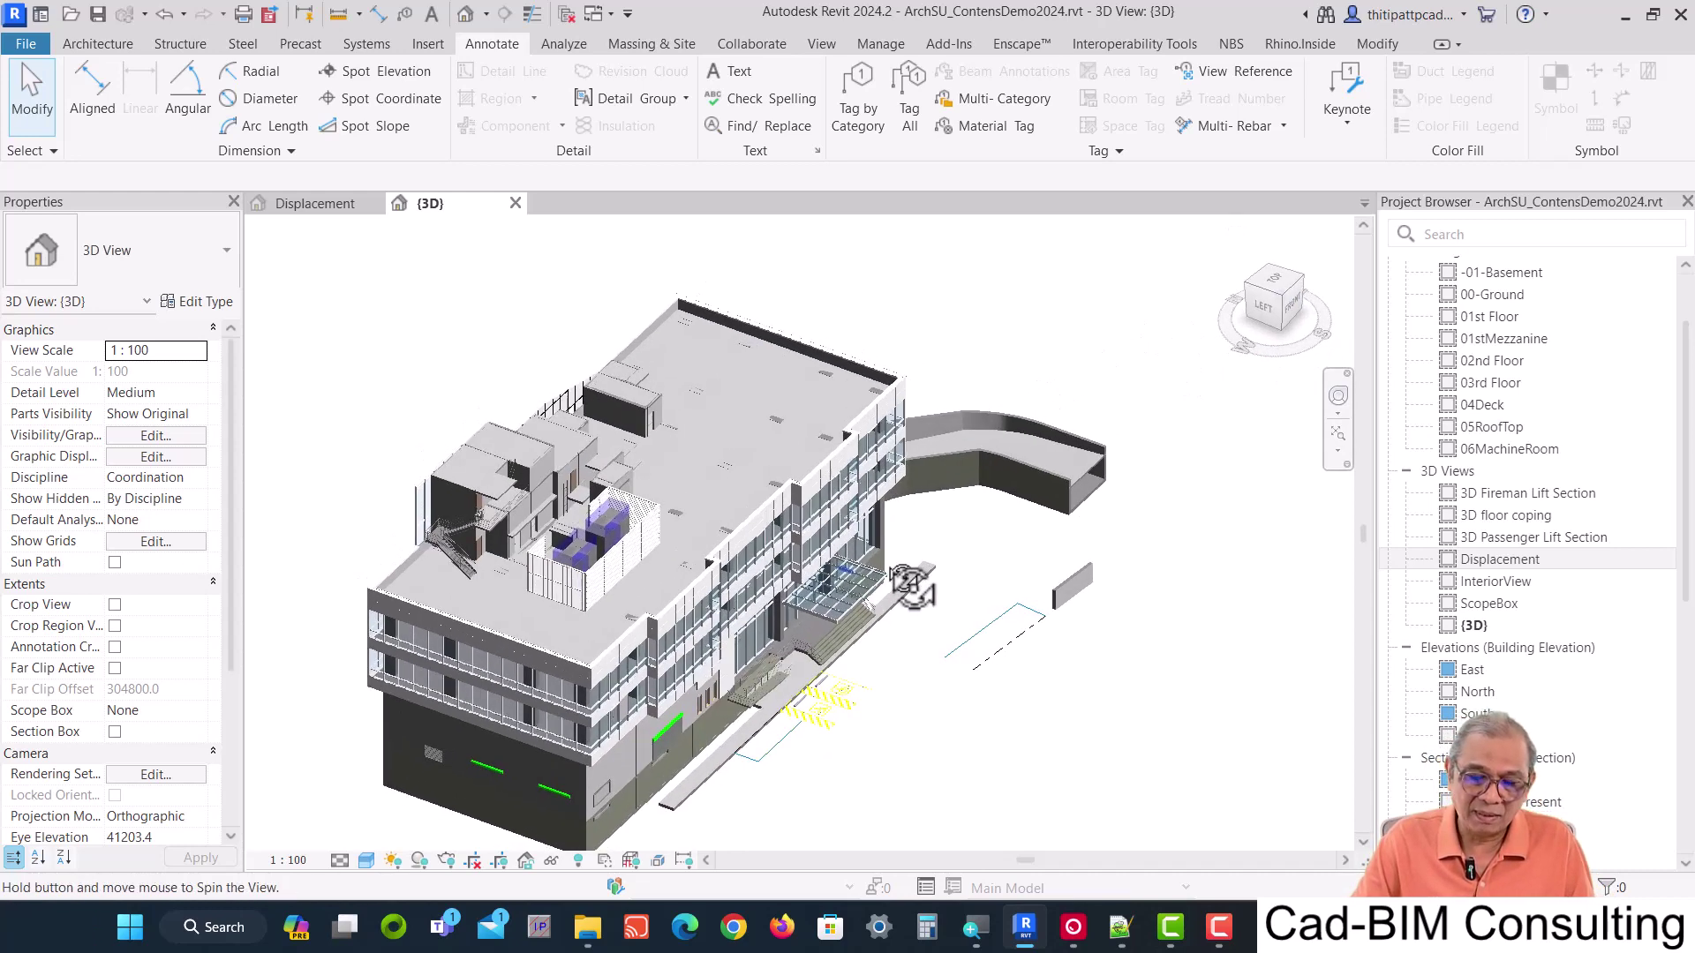
pyautogui.click(1294, 304)
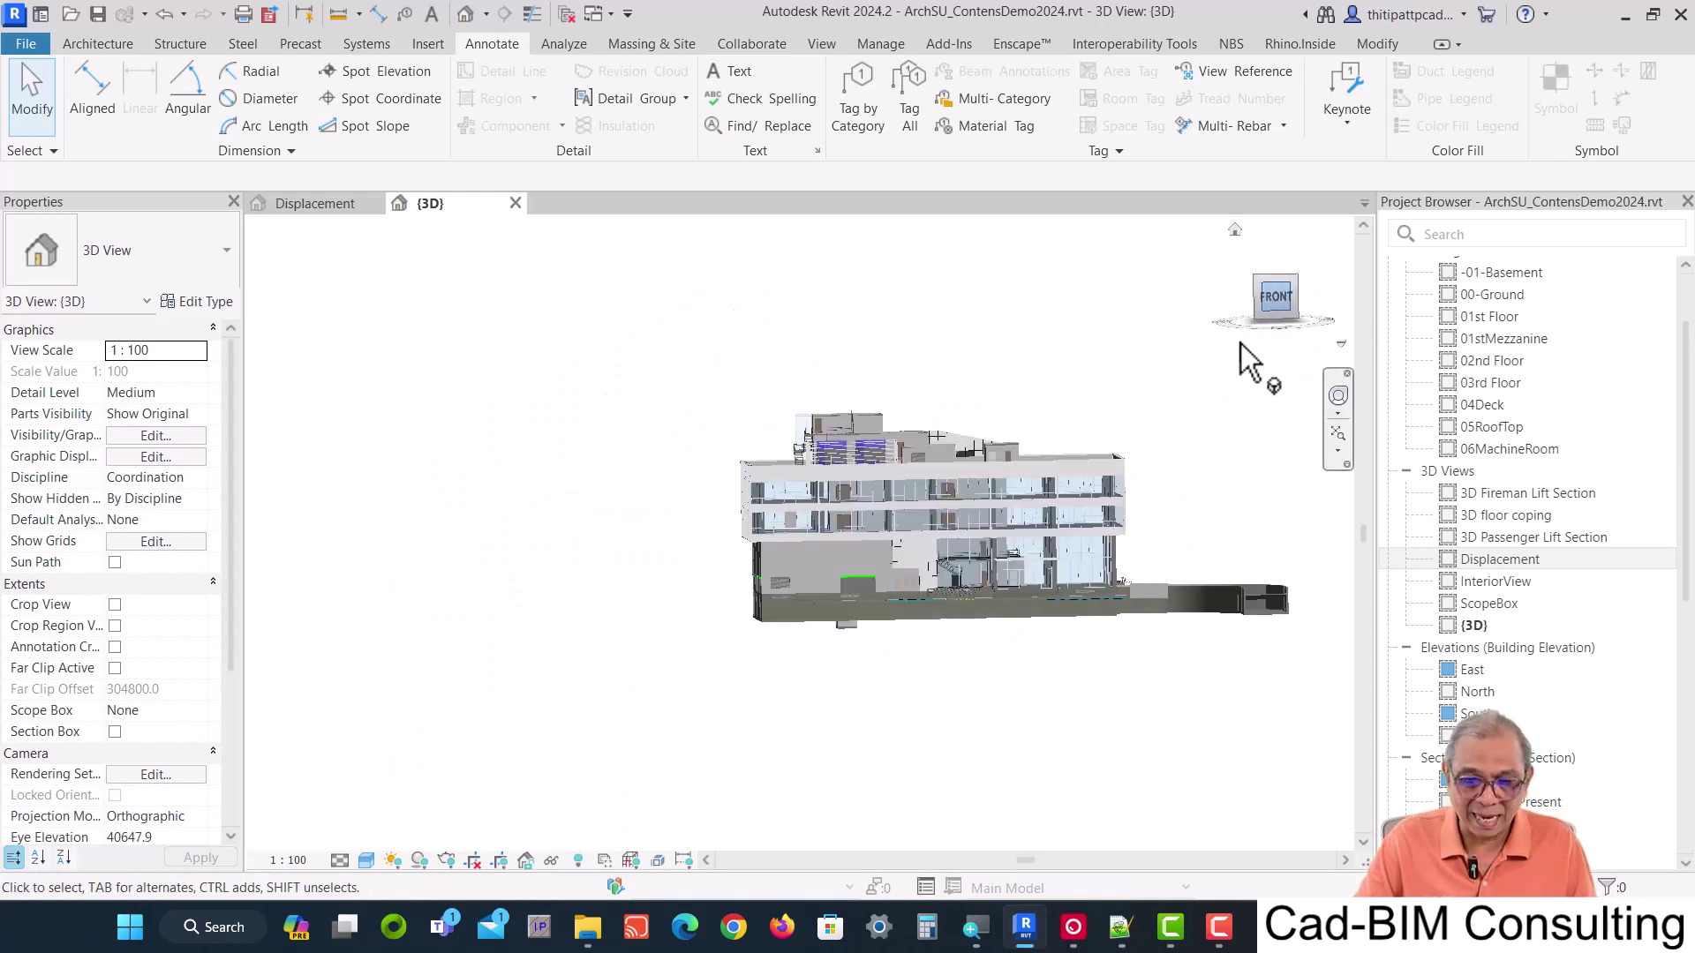
pyautogui.scroll(2, 659, 431)
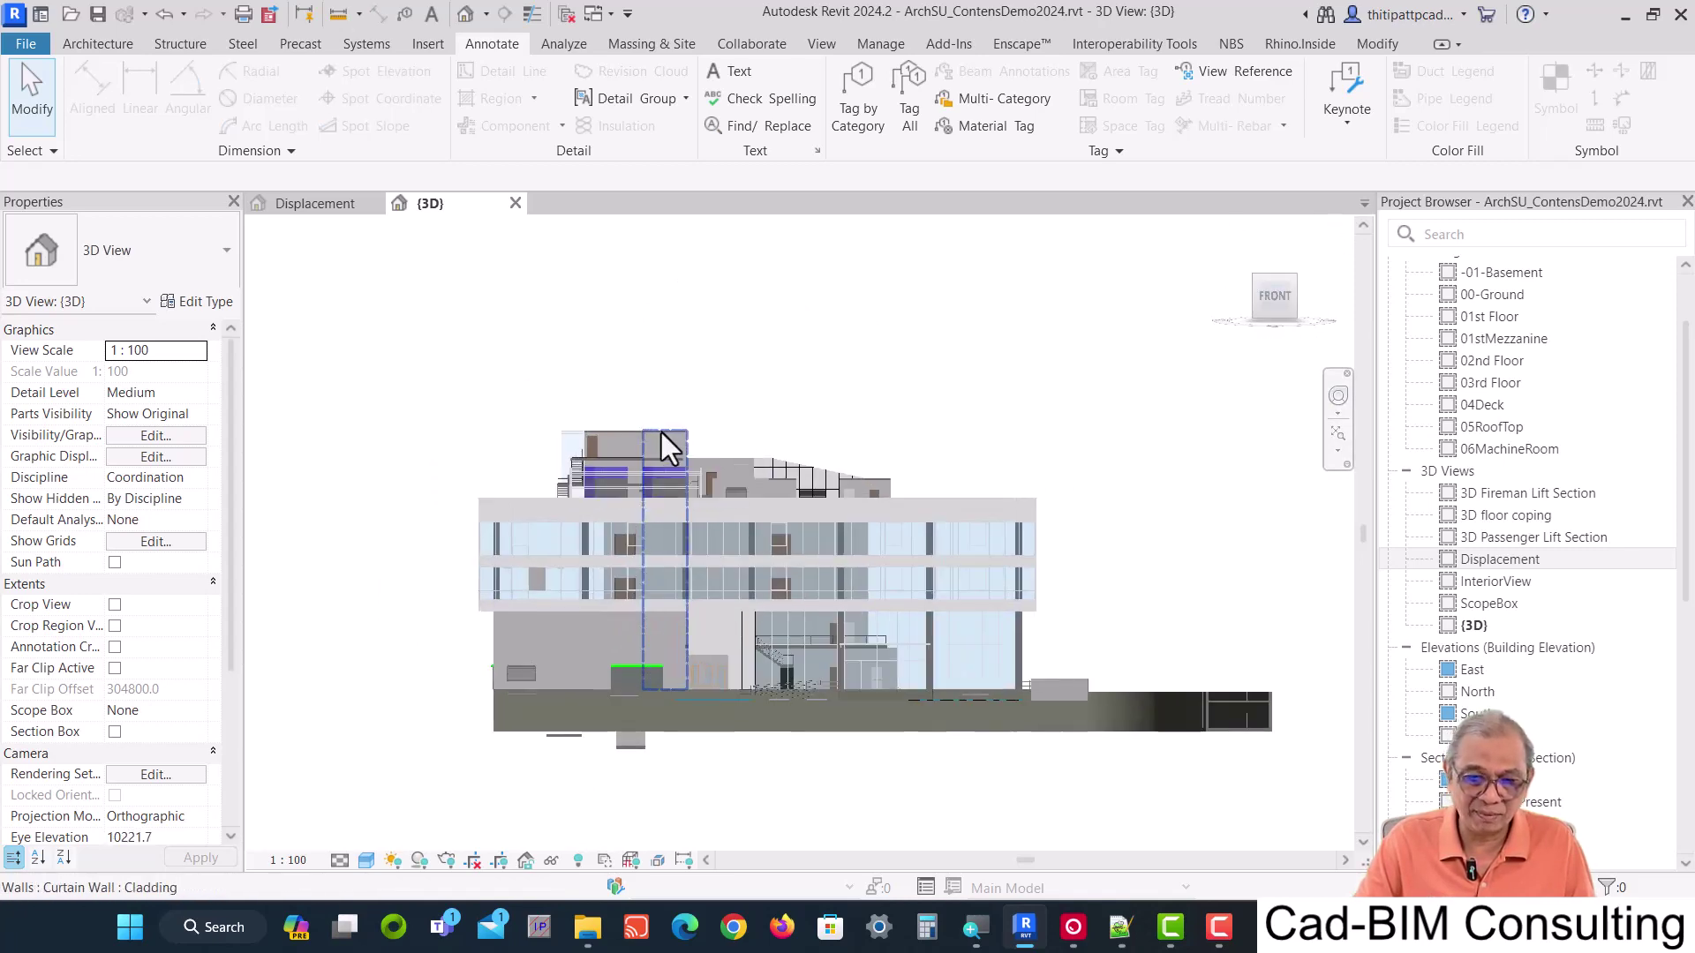
pyautogui.moveTo(857, 561); pyautogui.dragTo(877, 557, button='middle')
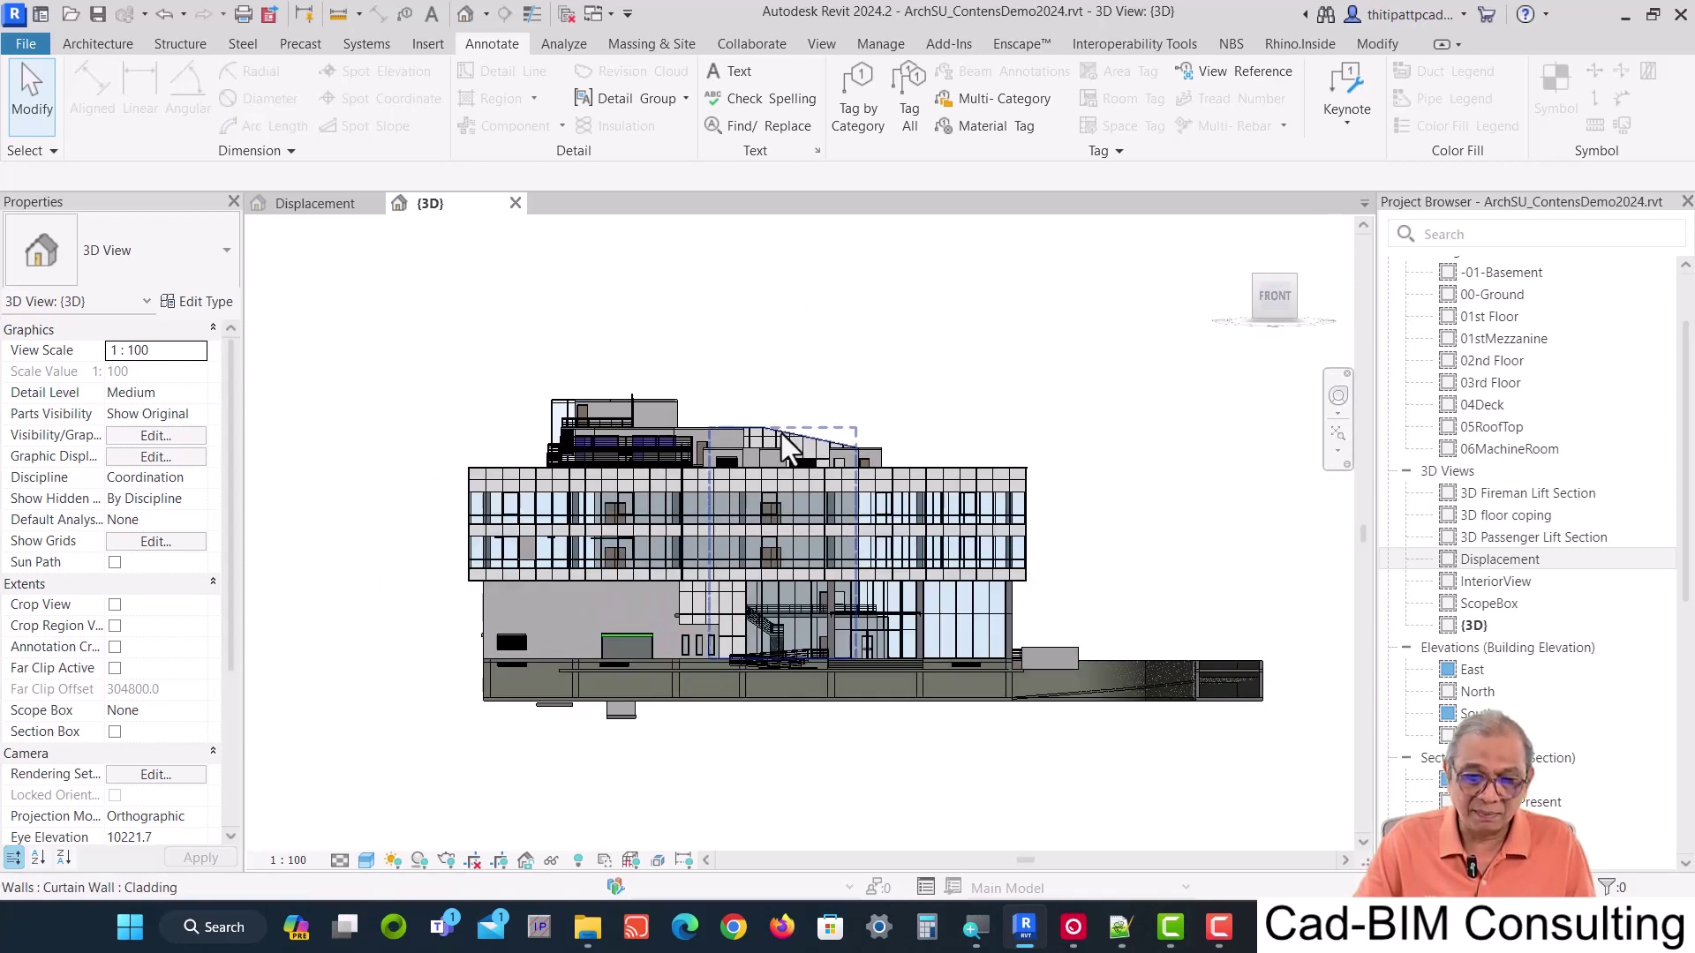
pyautogui.scroll(1, 781, 433)
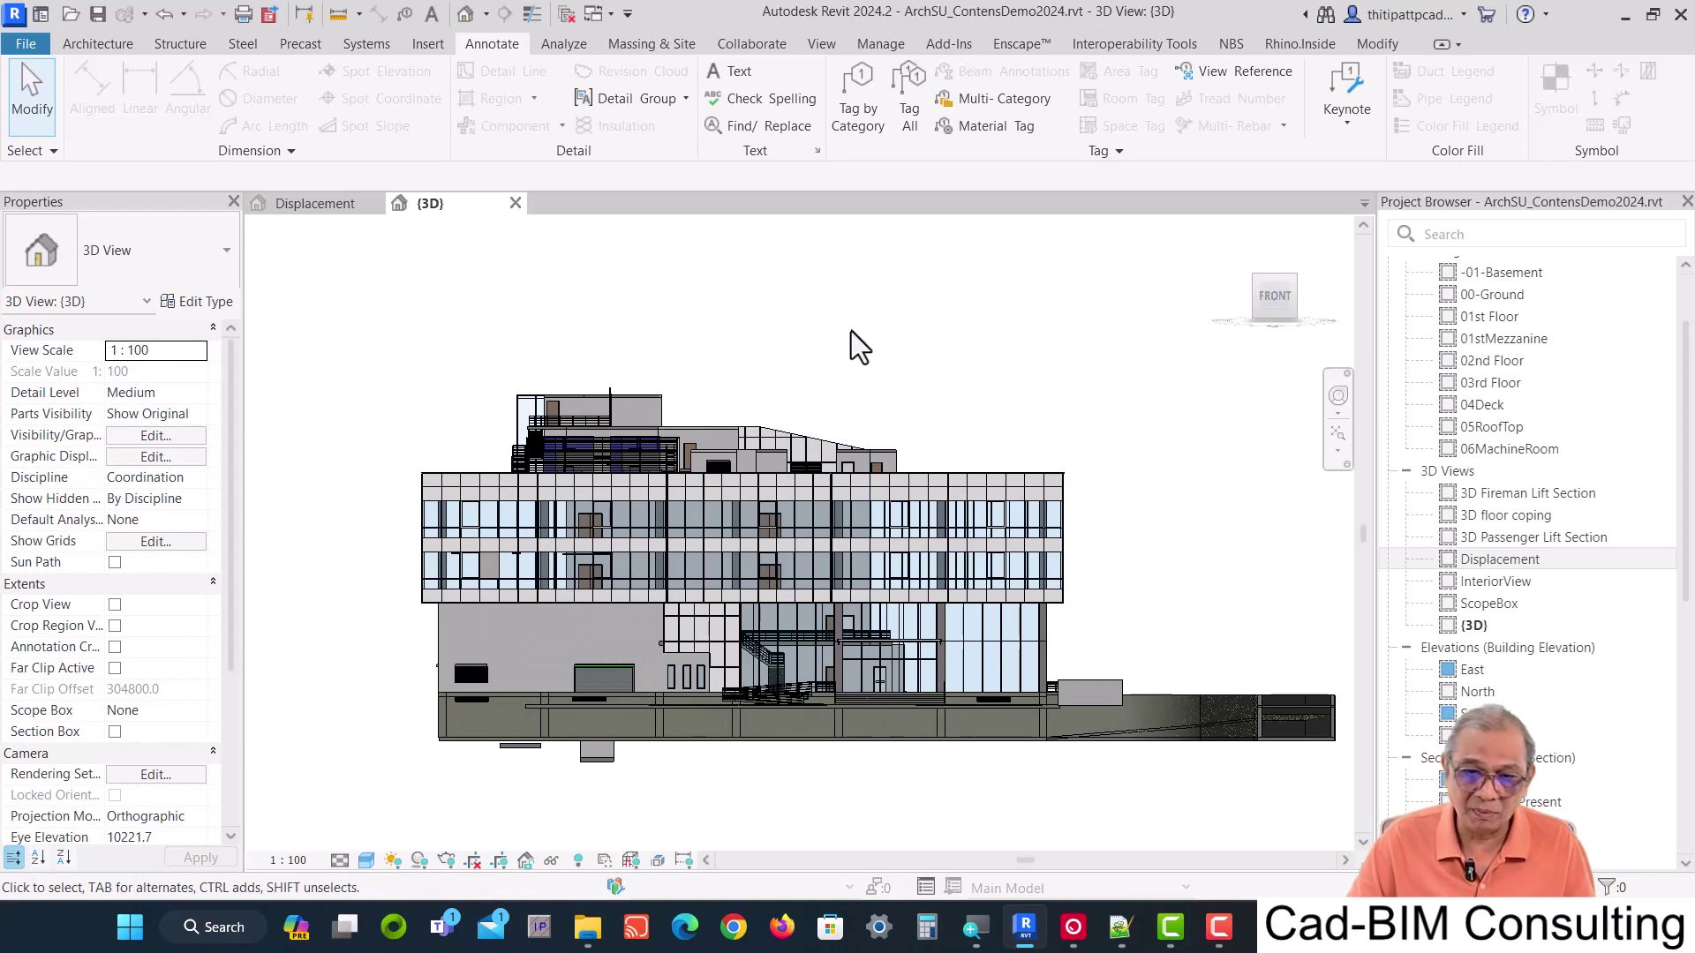
pyautogui.moveTo(334, 345); pyautogui.dragTo(1115, 509)
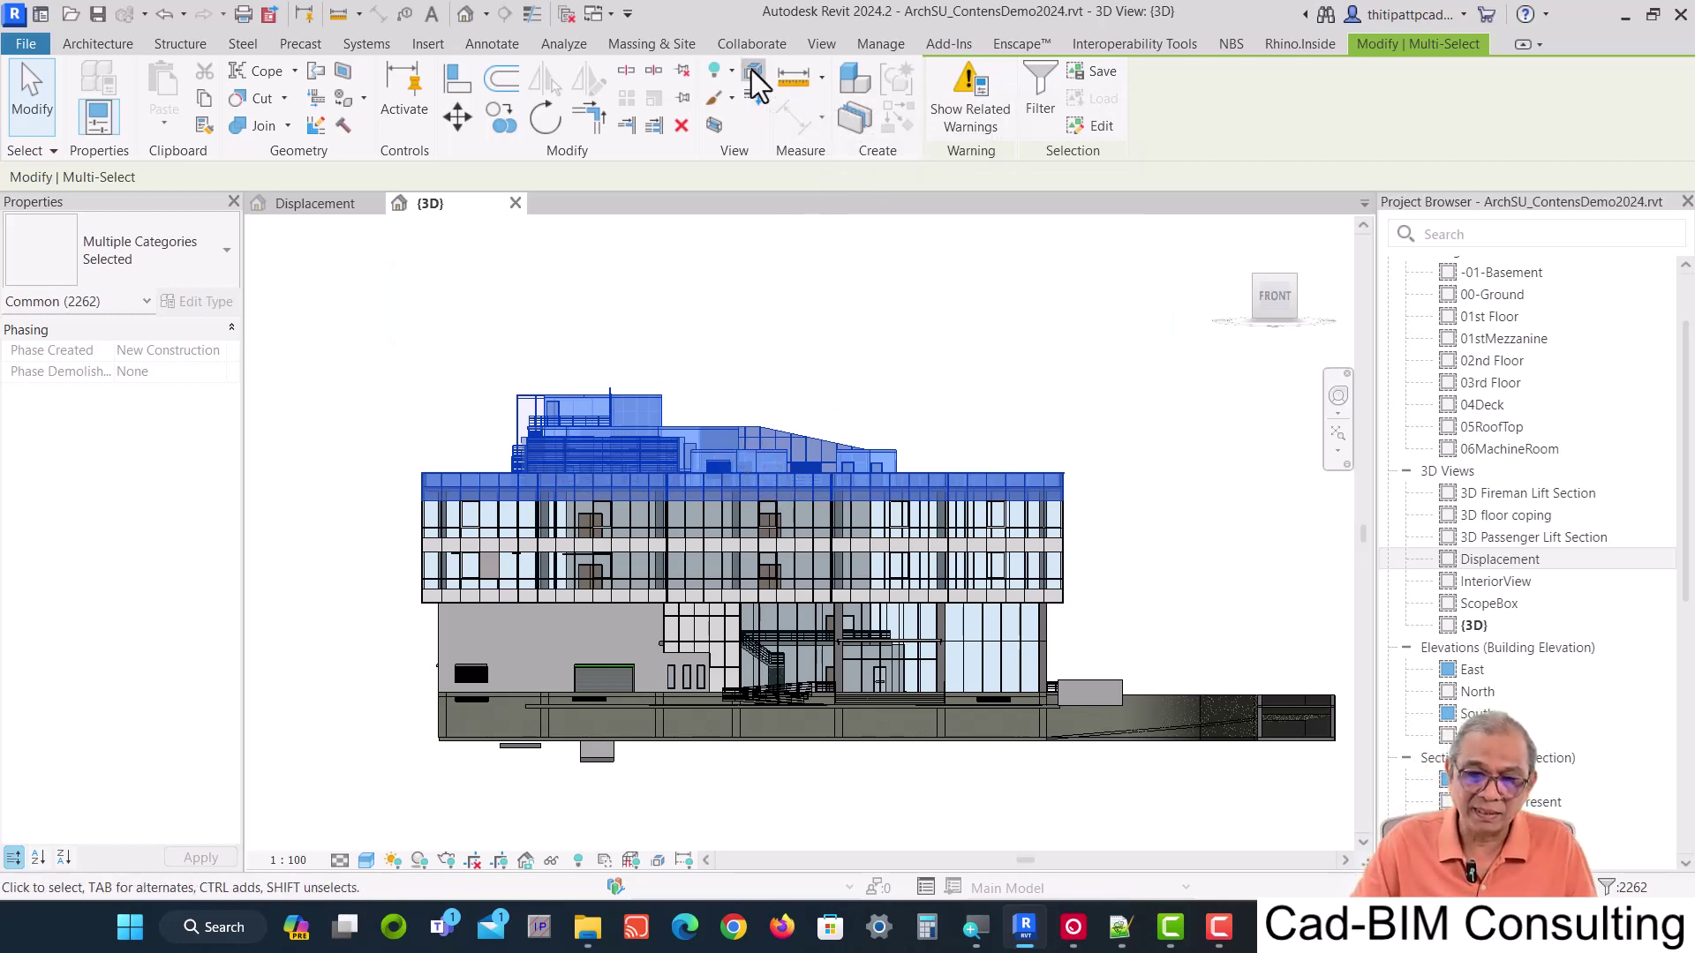
# Make the roof level a displacement set, raise it high above the building, then deselect.
pyautogui.click(753, 73)
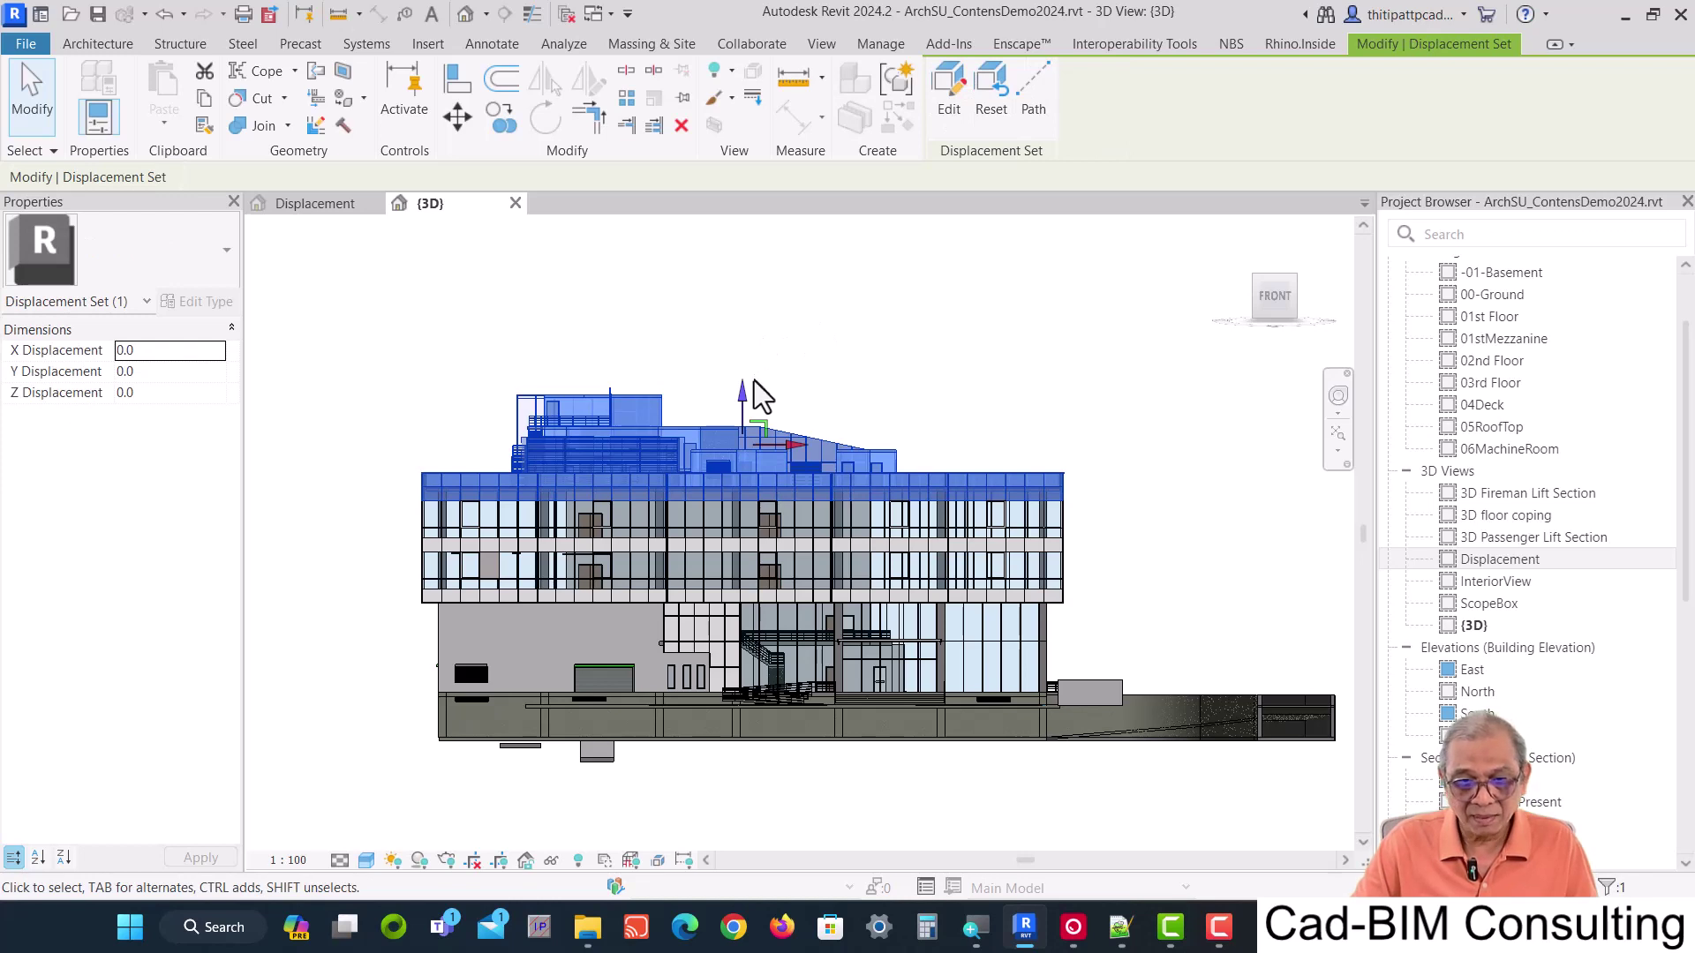
pyautogui.moveTo(745, 402); pyautogui.dragTo(736, 265)
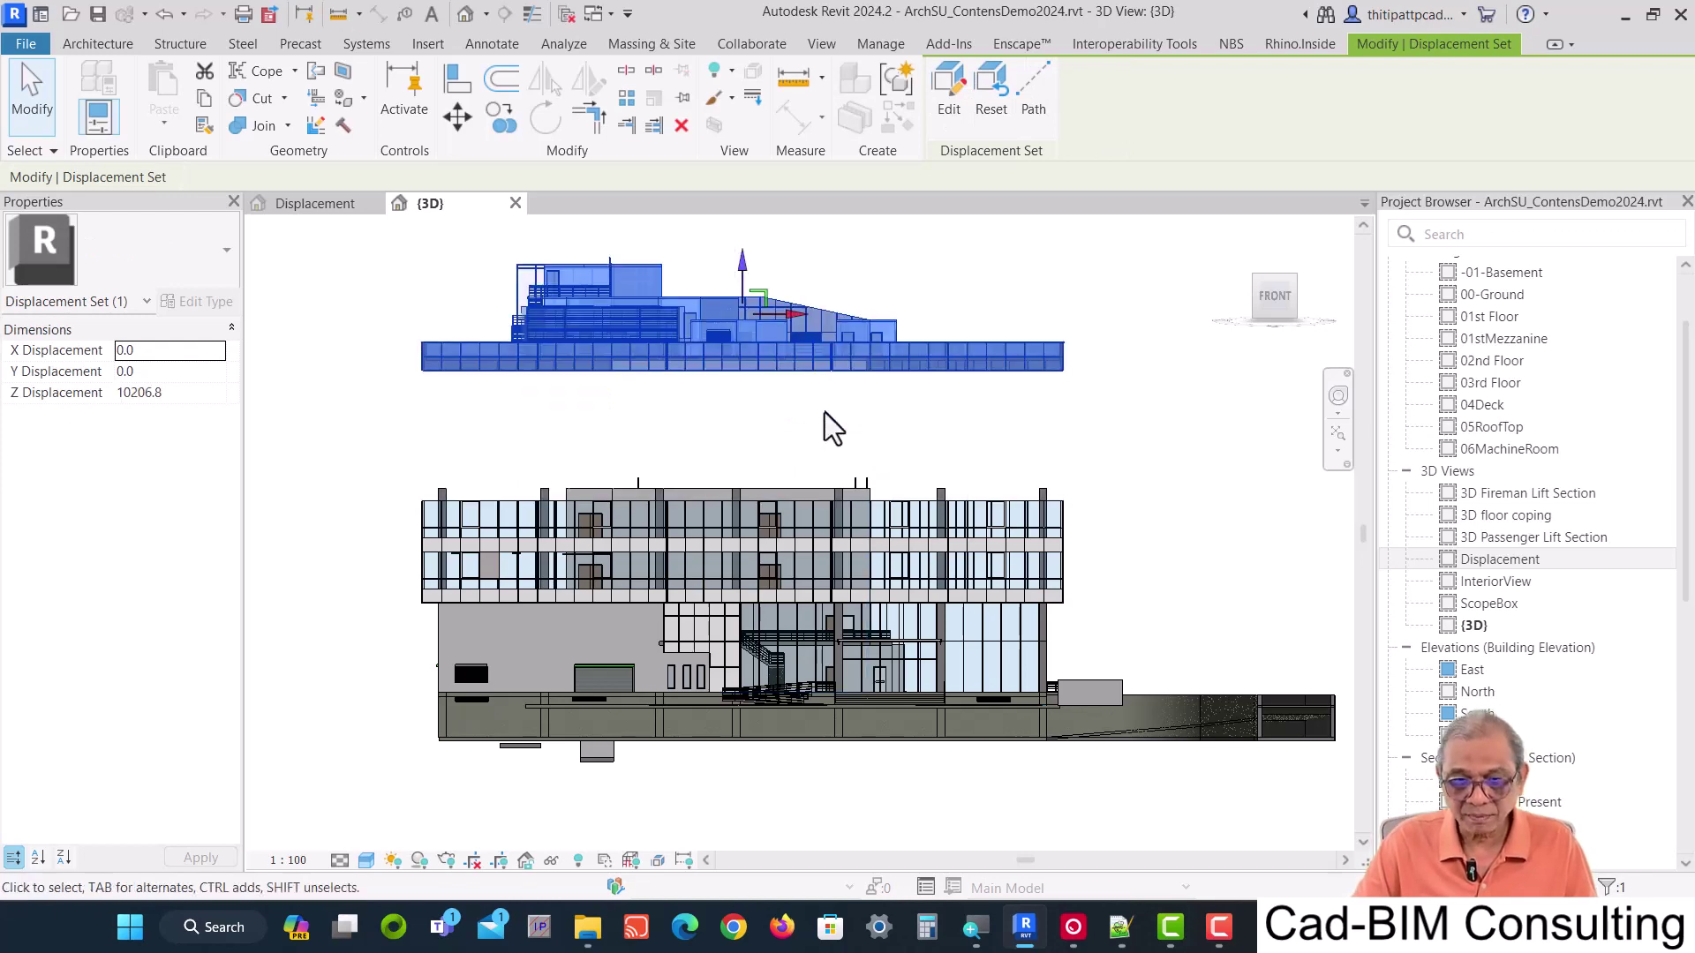
pyautogui.moveTo(969, 444); pyautogui.dragTo(987, 609, button='middle')
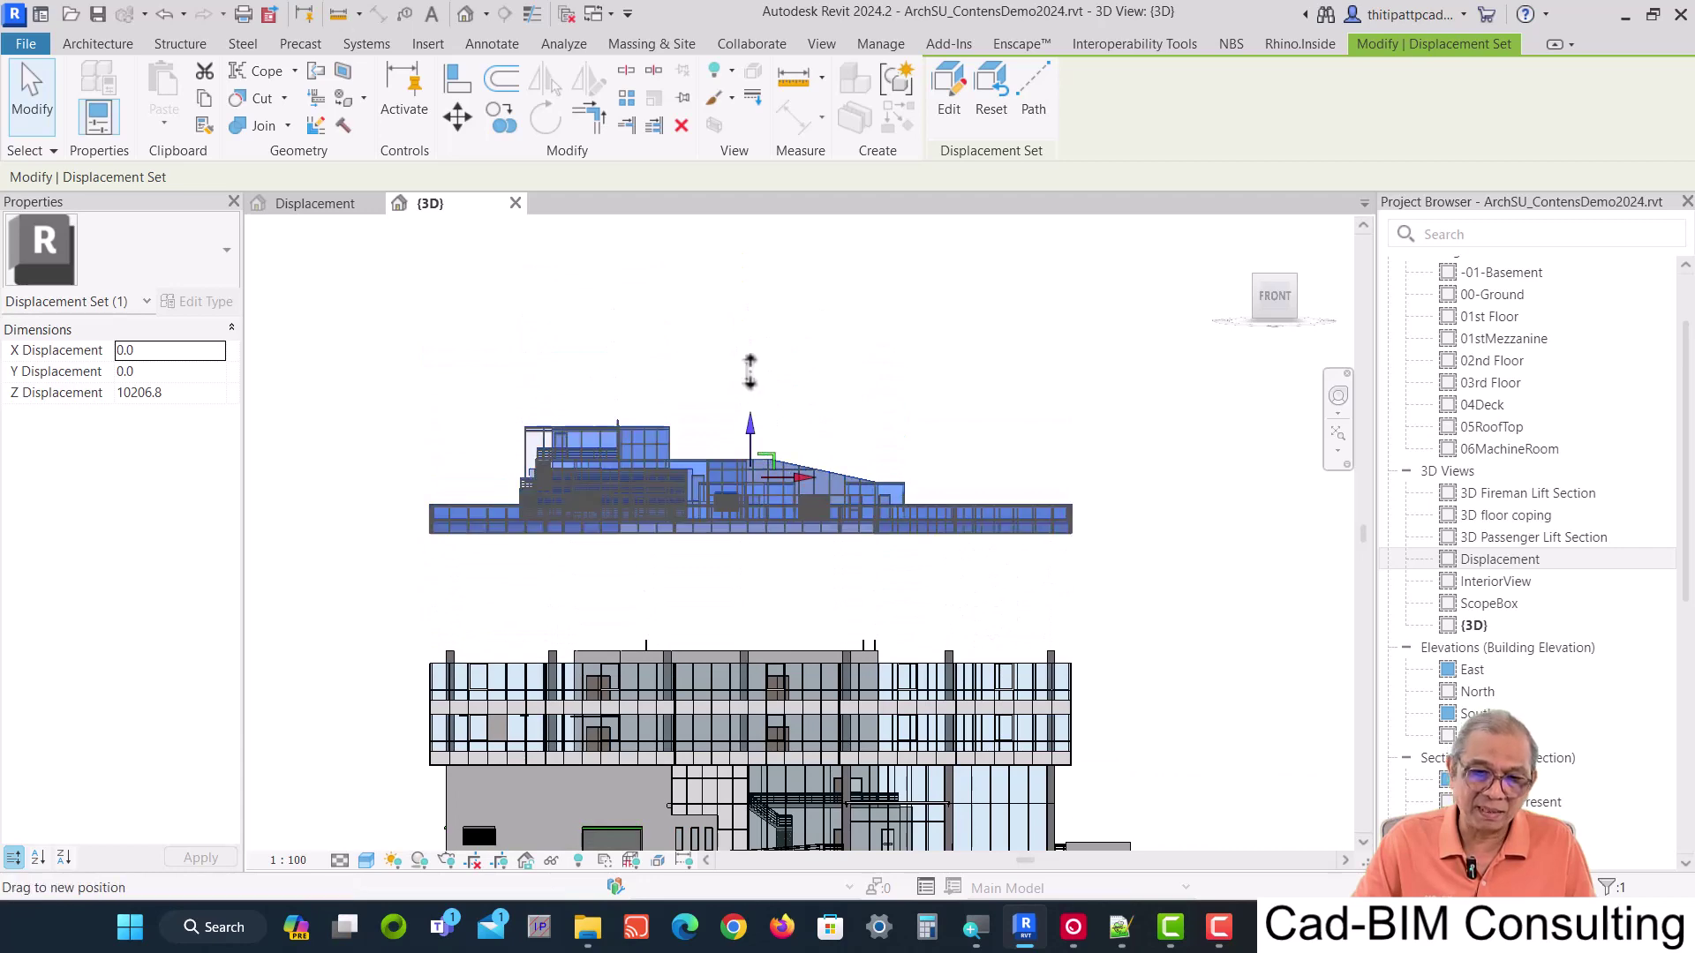
pyautogui.moveTo(749, 370); pyautogui.dragTo(749, 222)
pyautogui.click(750, 521)
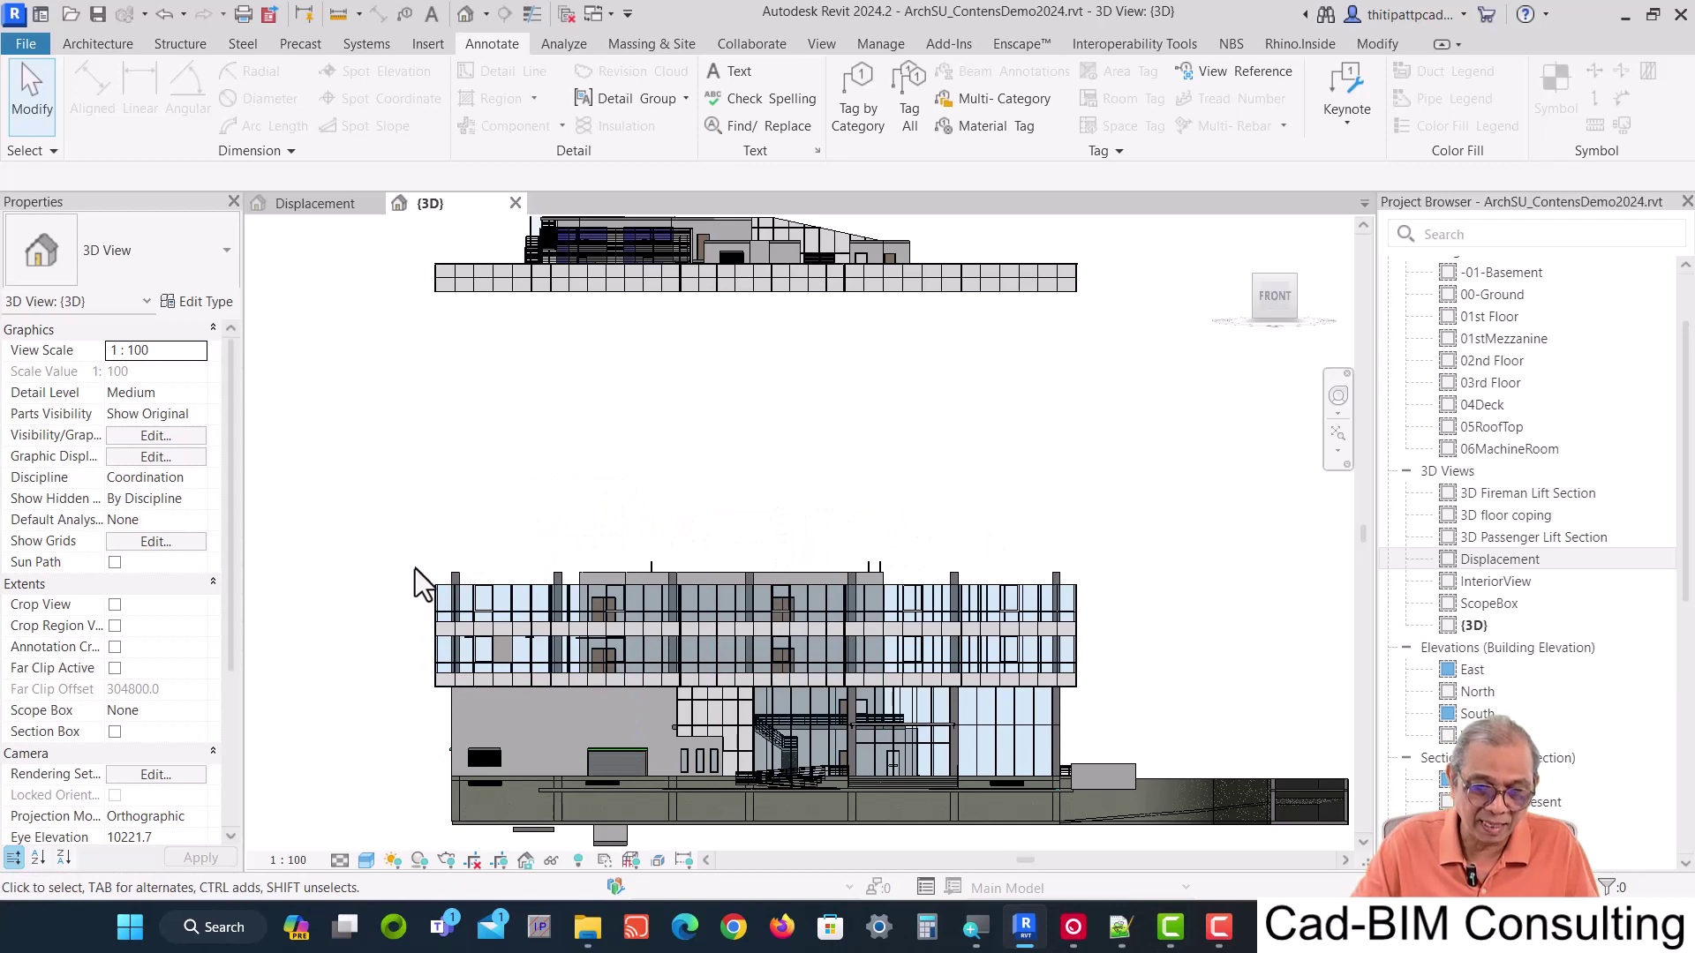
# Select the top floor's curtain-wall band, filtering out Curtain Wall Grids.
pyautogui.moveTo(414, 569); pyautogui.dragTo(512, 613)
pyautogui.moveTo(766, 651); pyautogui.dragTo(1110, 639)
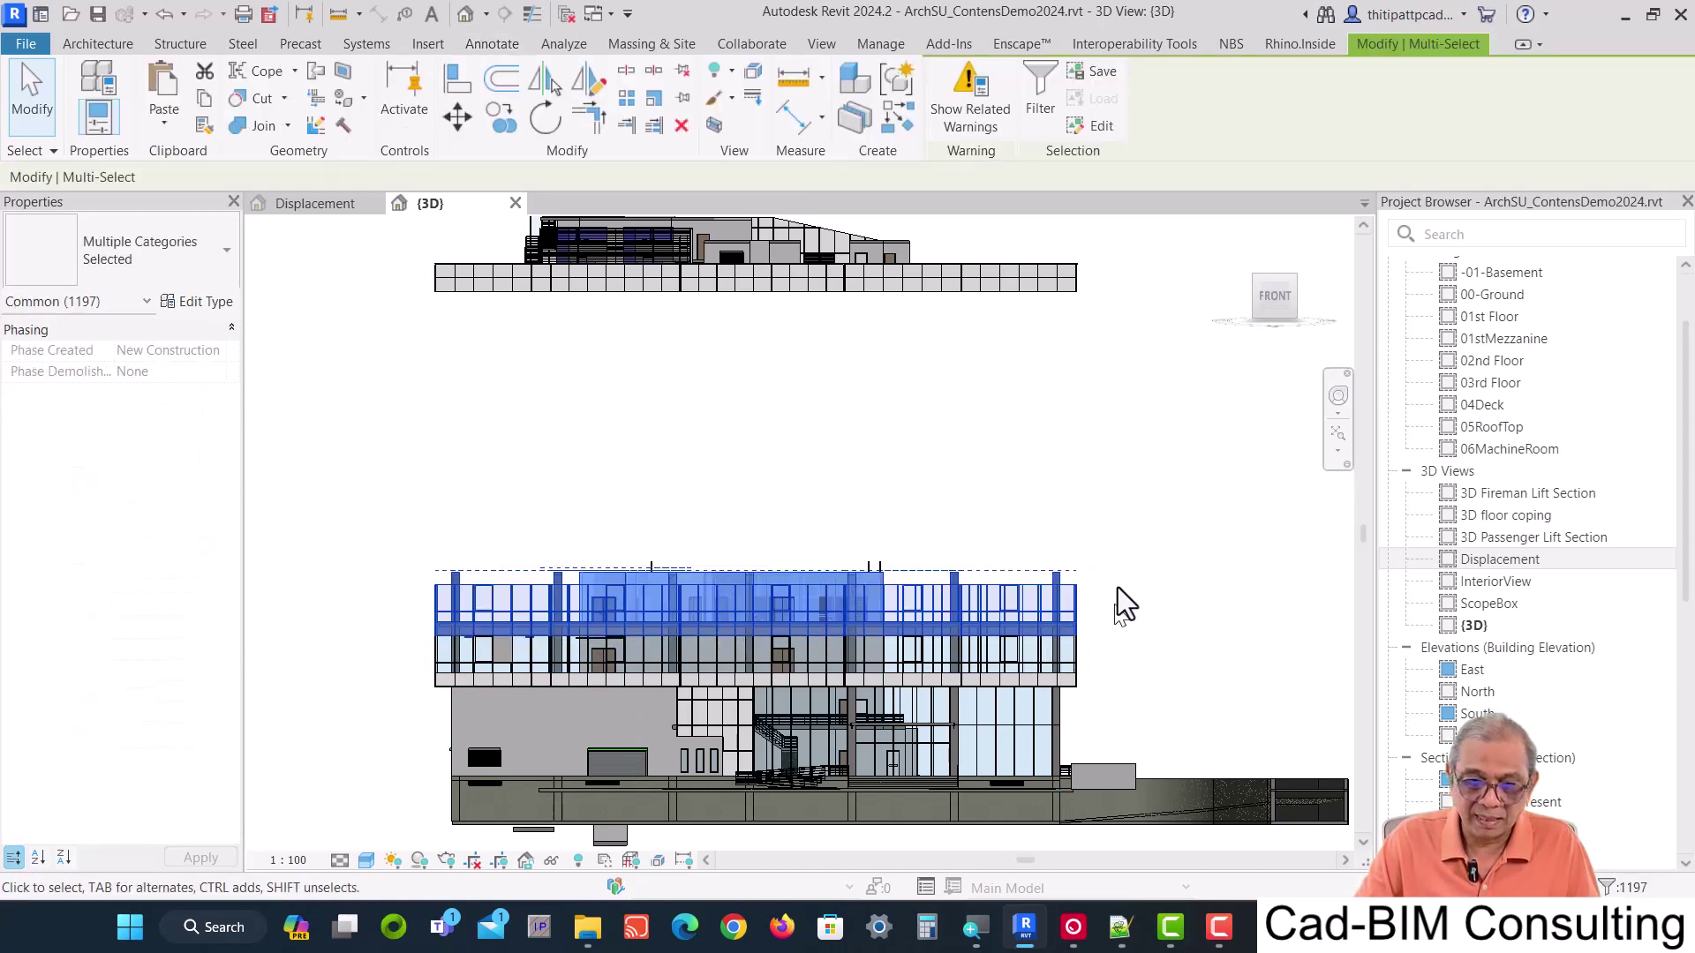
pyautogui.click(1050, 104)
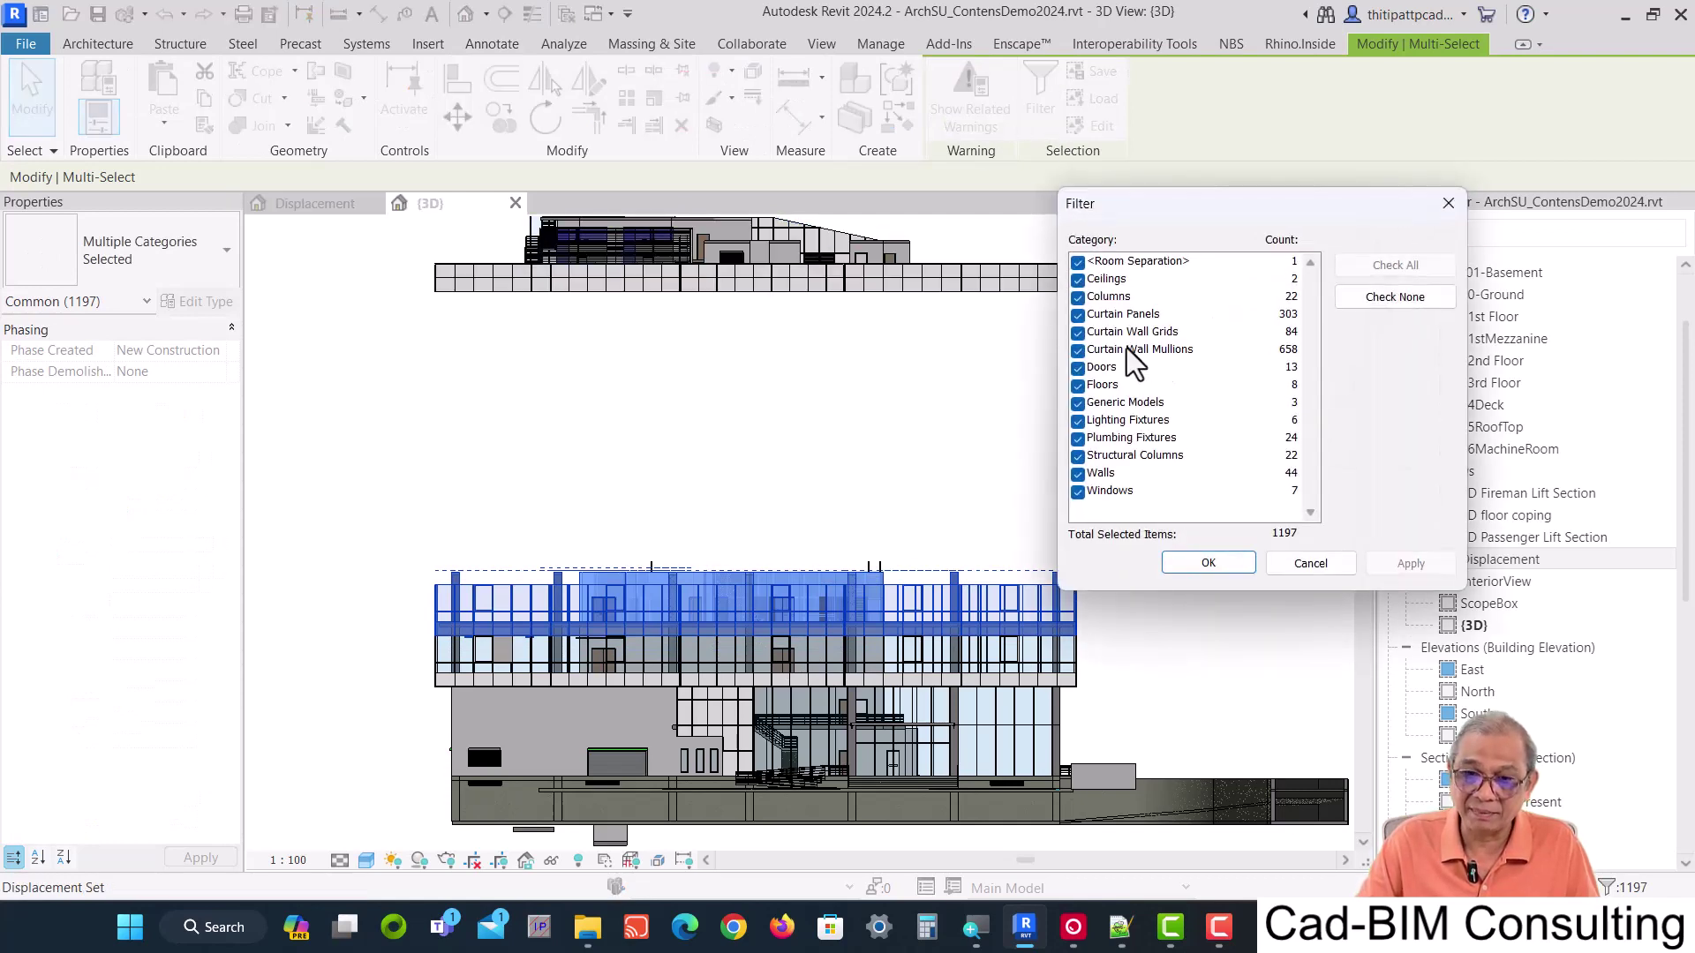
pyautogui.click(1077, 333)
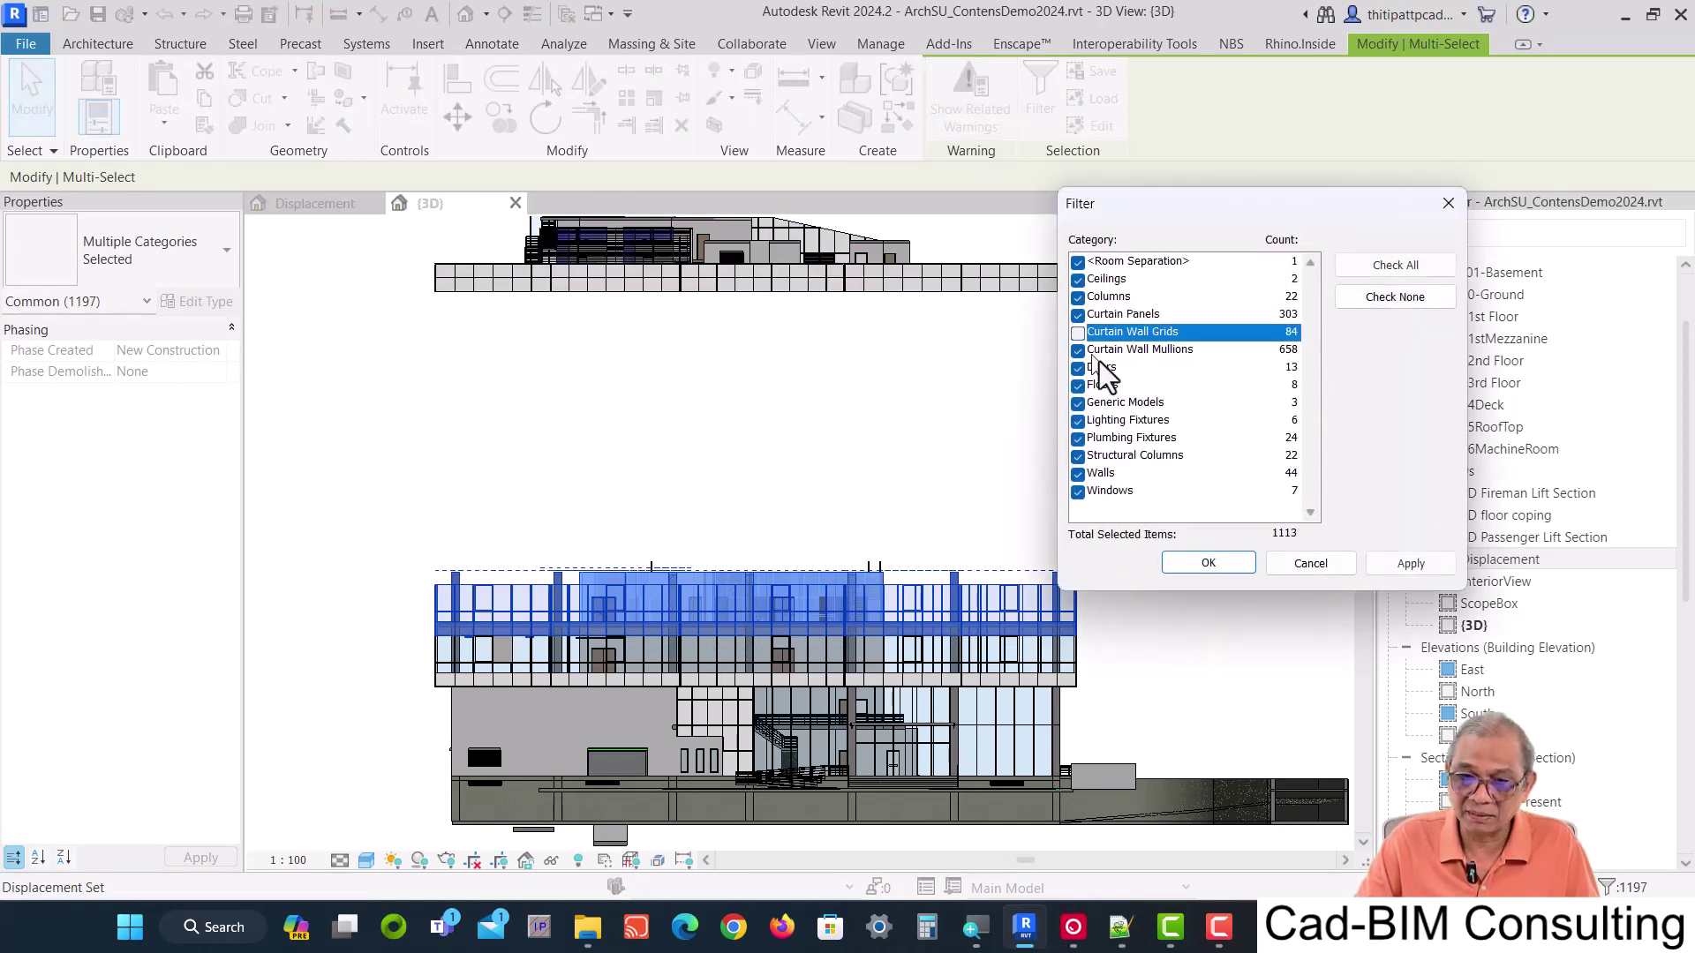
pyautogui.click(1206, 563)
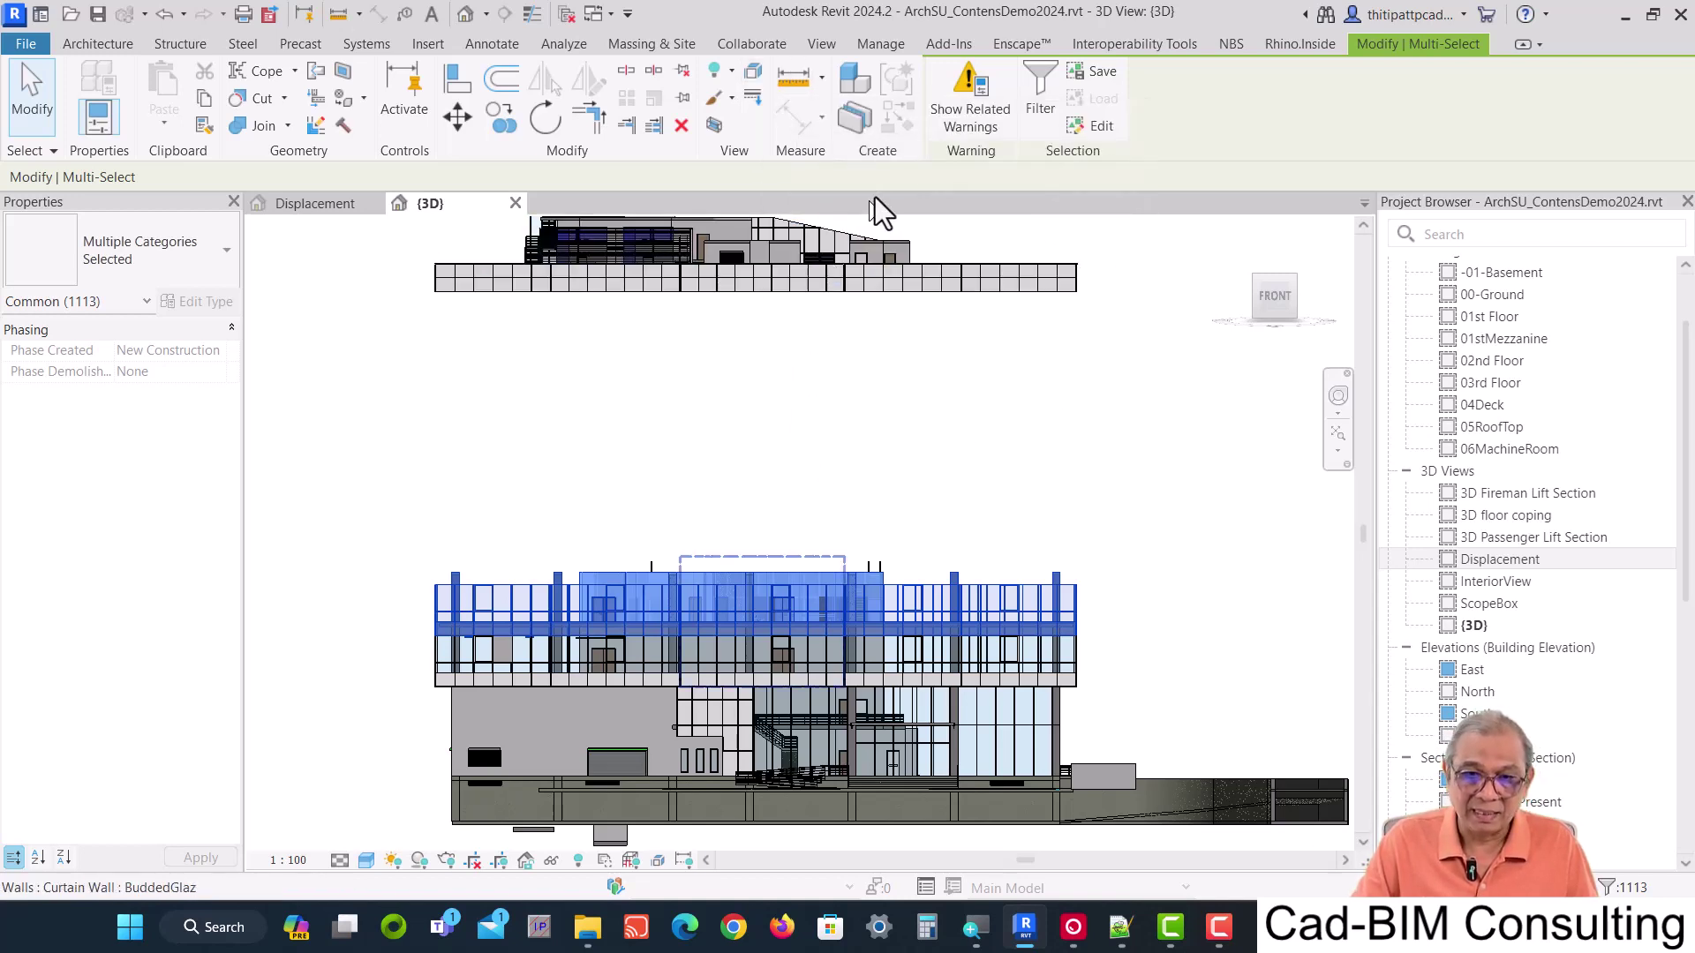
# Displace the band upward to a Z Displacement of 15249.4.
pyautogui.click(760, 84)
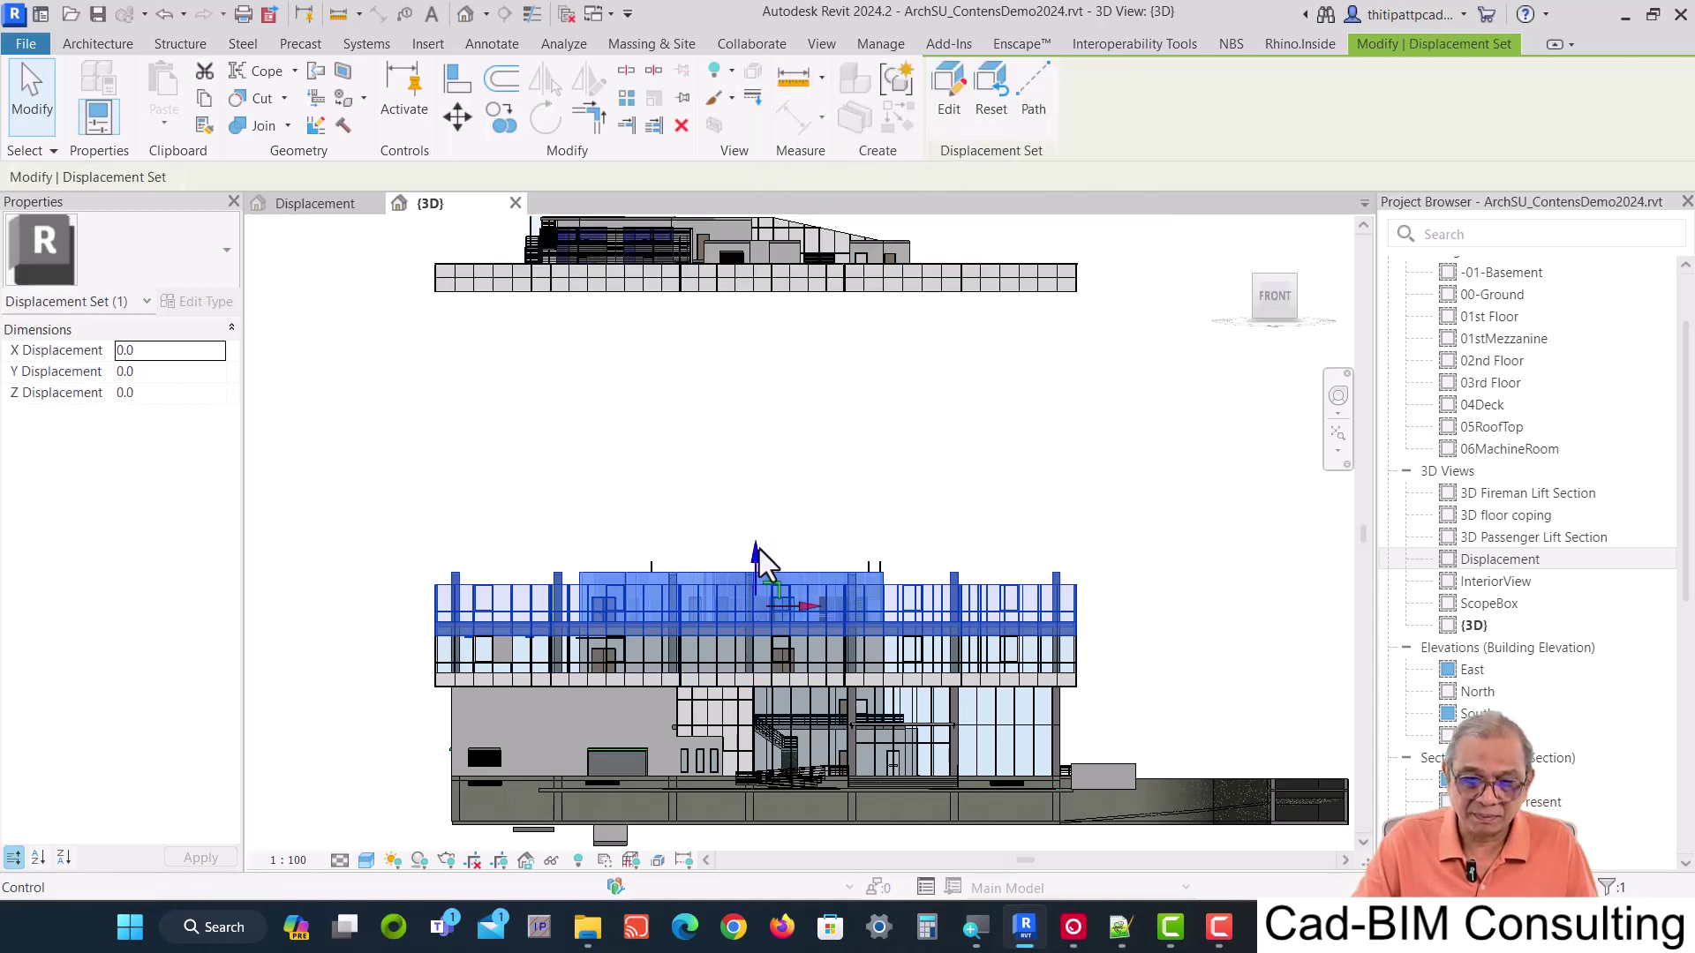
pyautogui.moveTo(755, 554); pyautogui.dragTo(765, 364)
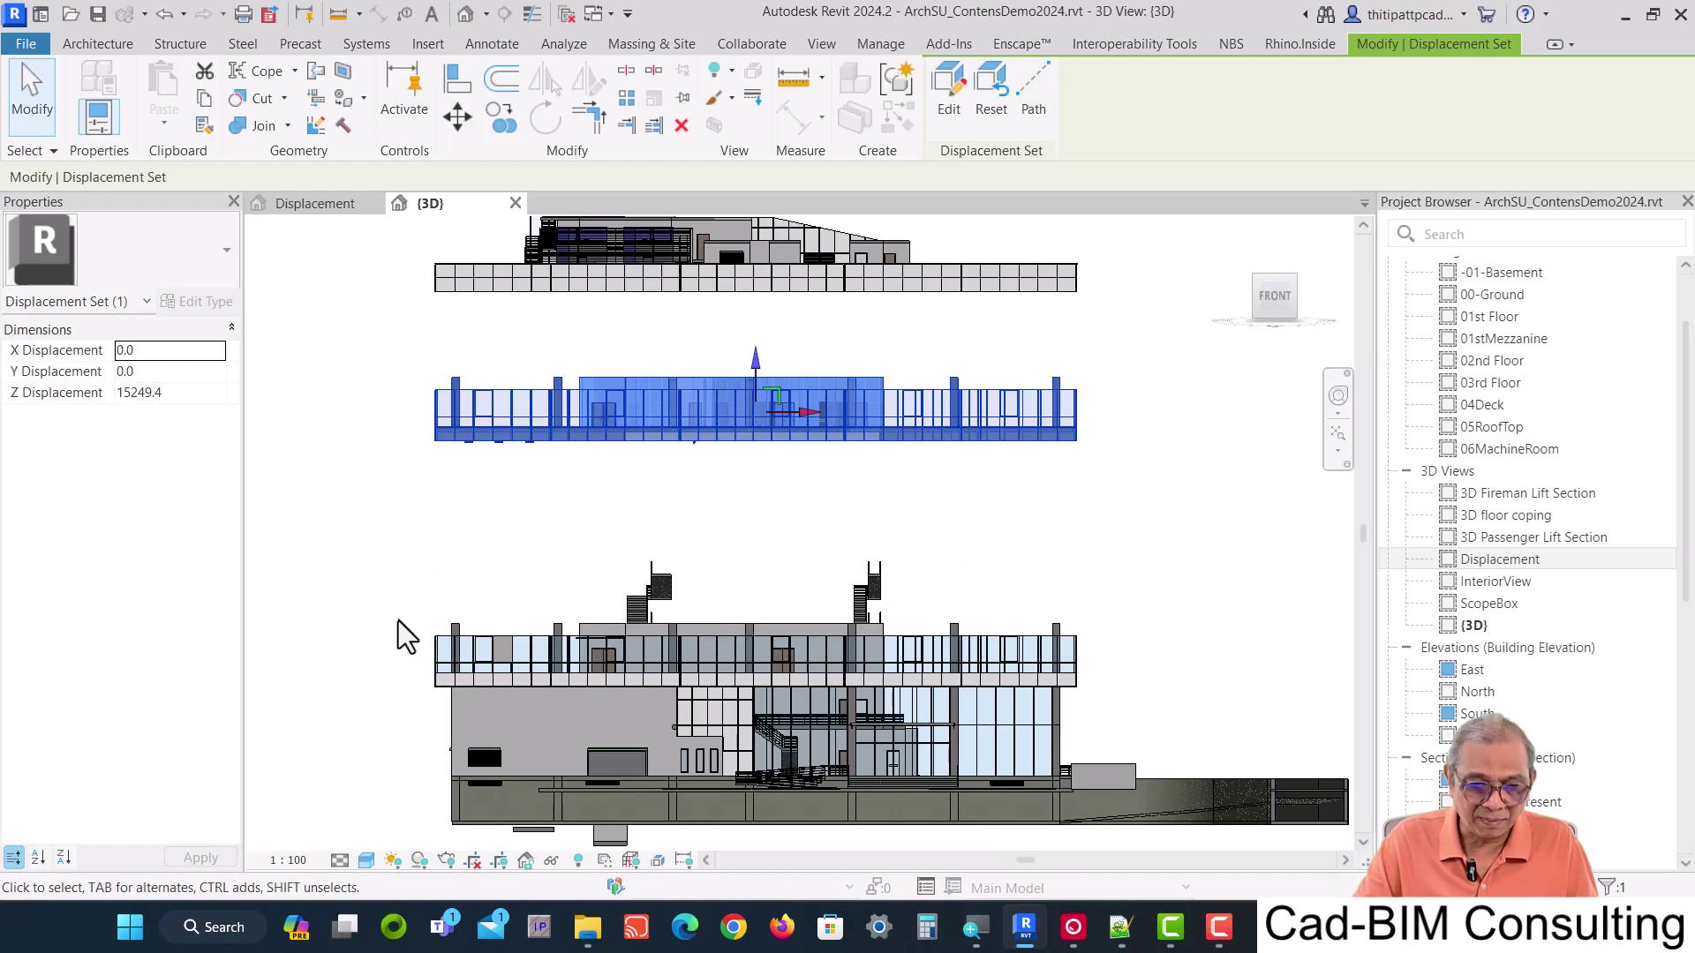
pyautogui.moveTo(399, 619); pyautogui.dragTo(1096, 690)
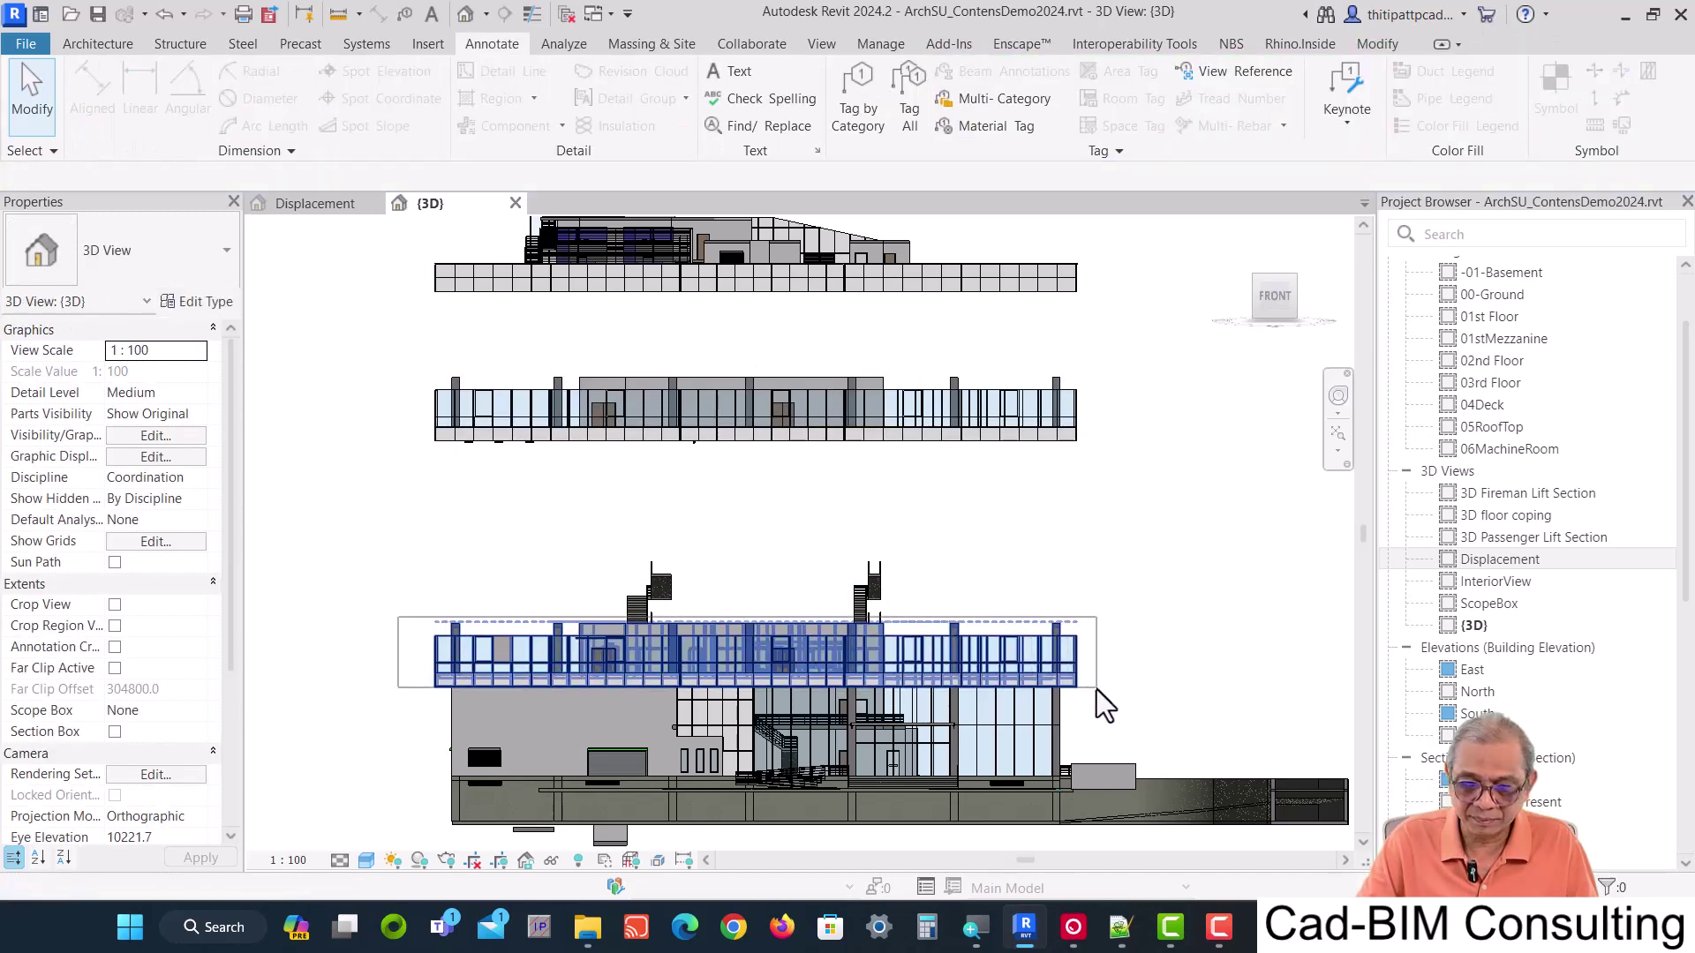
# Select the next band and exclude Curtain Wall Grids, leaving 1155 of 1220 elements.
pyautogui.moveTo(1096, 691); pyautogui.dragTo(1098, 691)
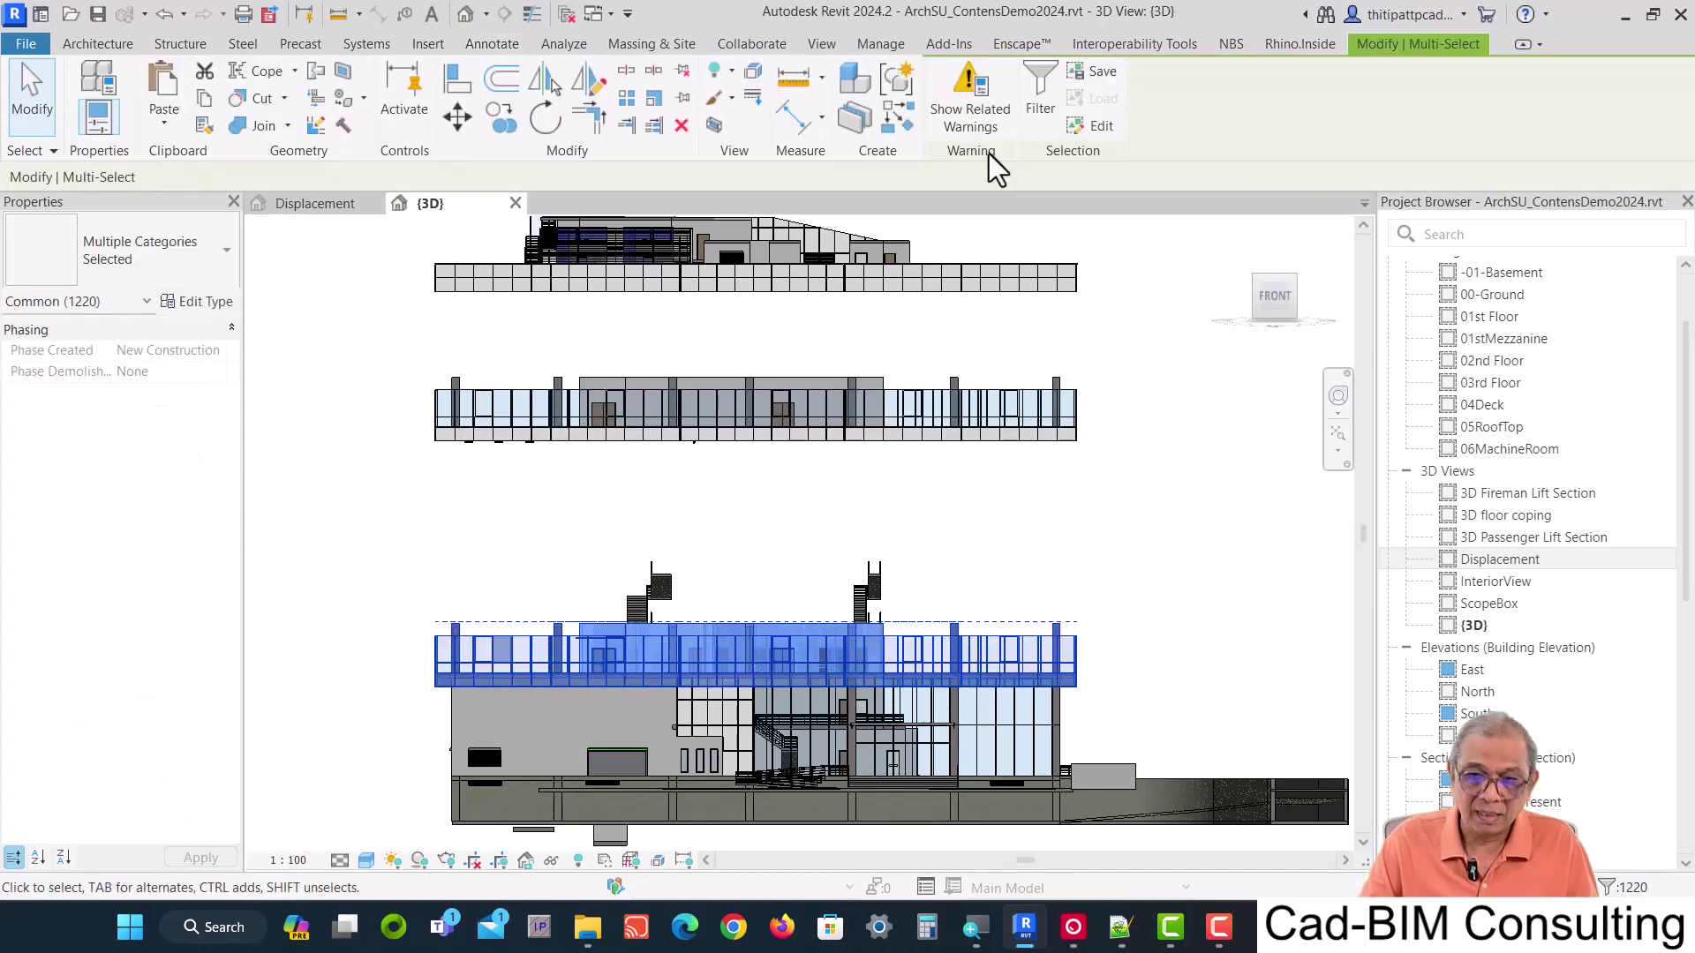
pyautogui.click(1042, 104)
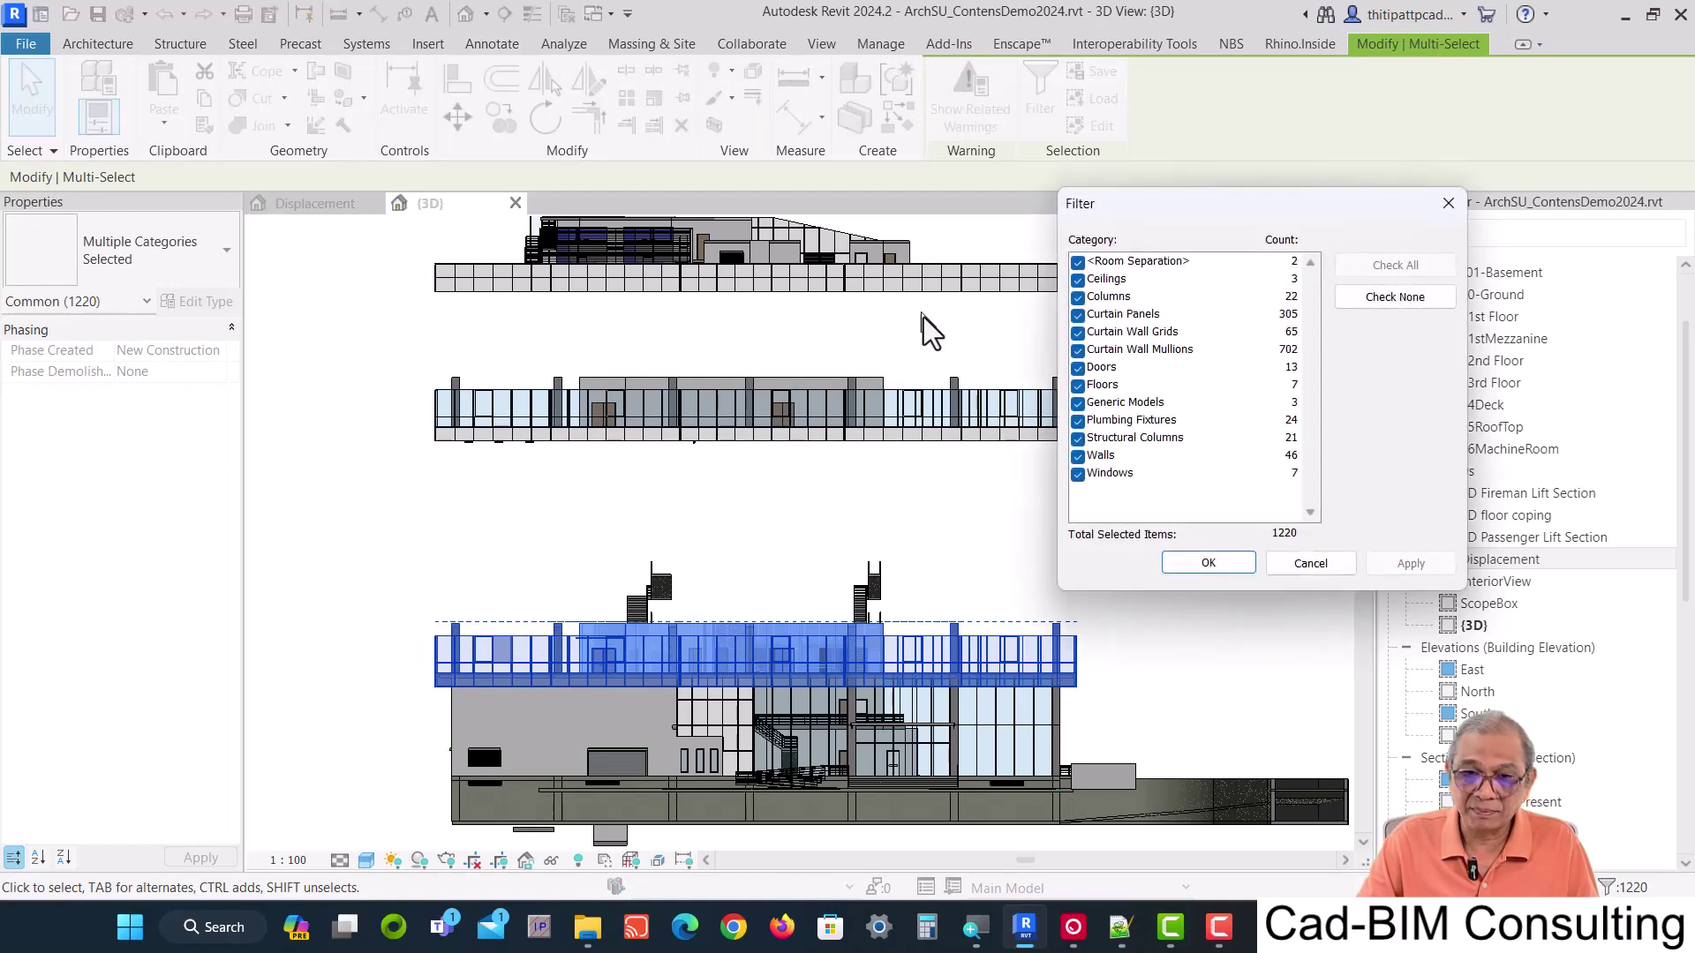
pyautogui.click(1078, 332)
pyautogui.click(1208, 563)
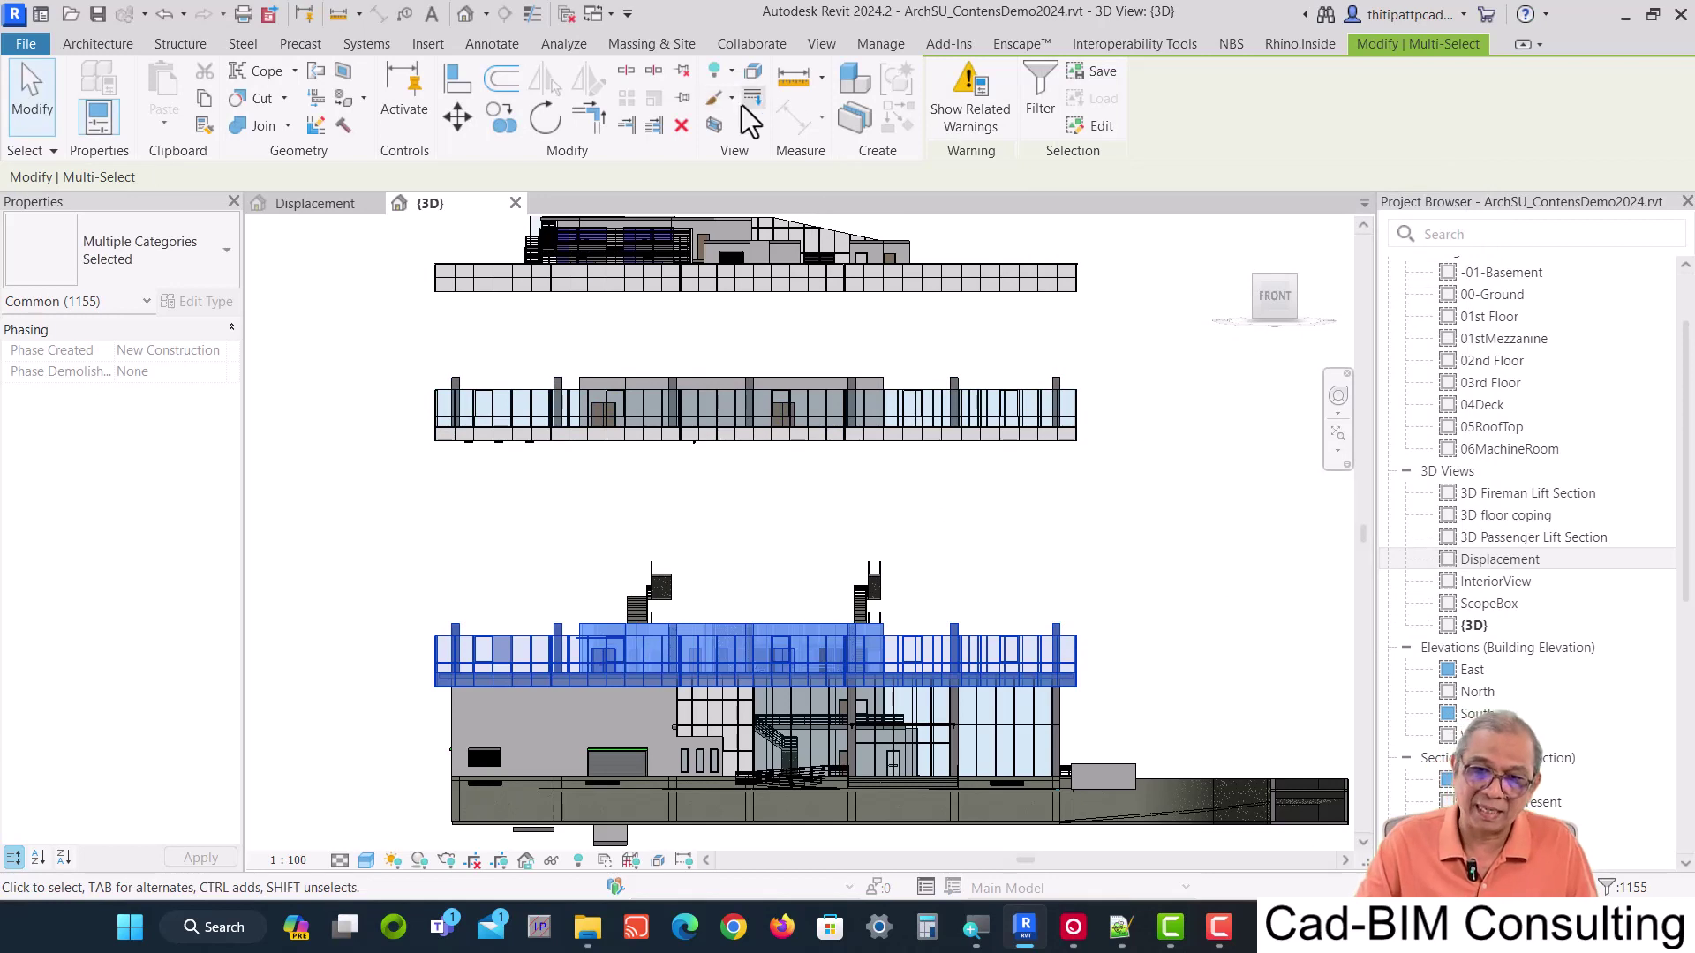
# Displace the lower band up by 10274.7 and orbit to an isometric view of the stack.
pyautogui.click(753, 72)
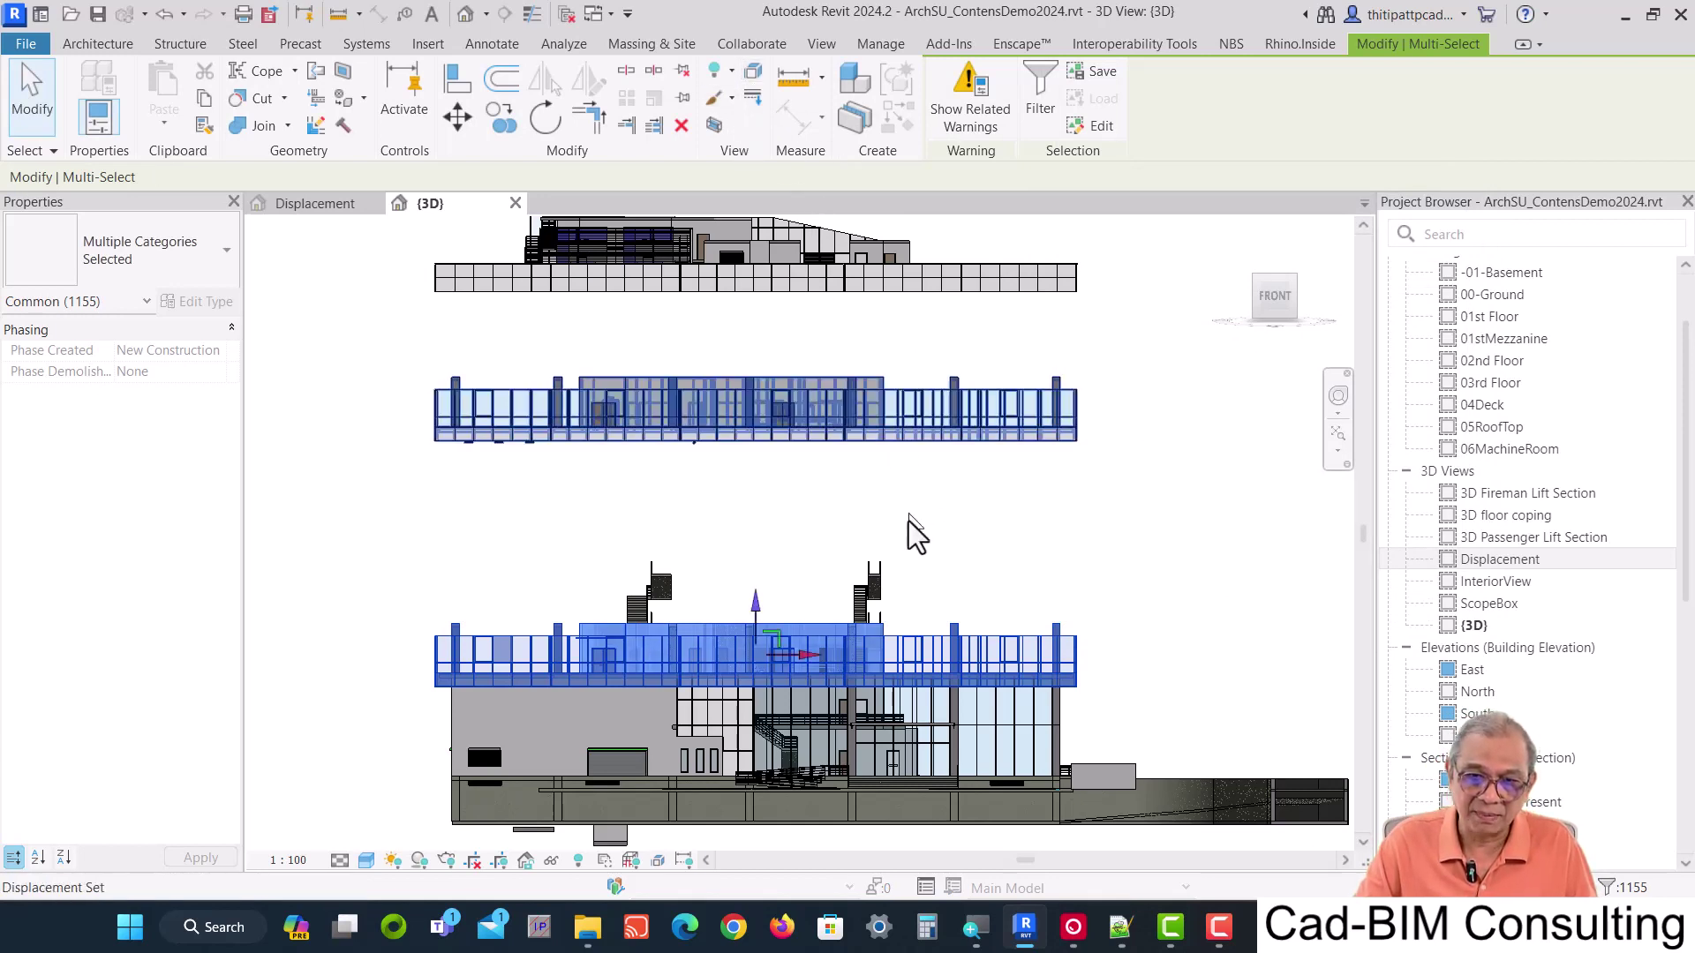
pyautogui.moveTo(757, 598); pyautogui.dragTo(753, 466)
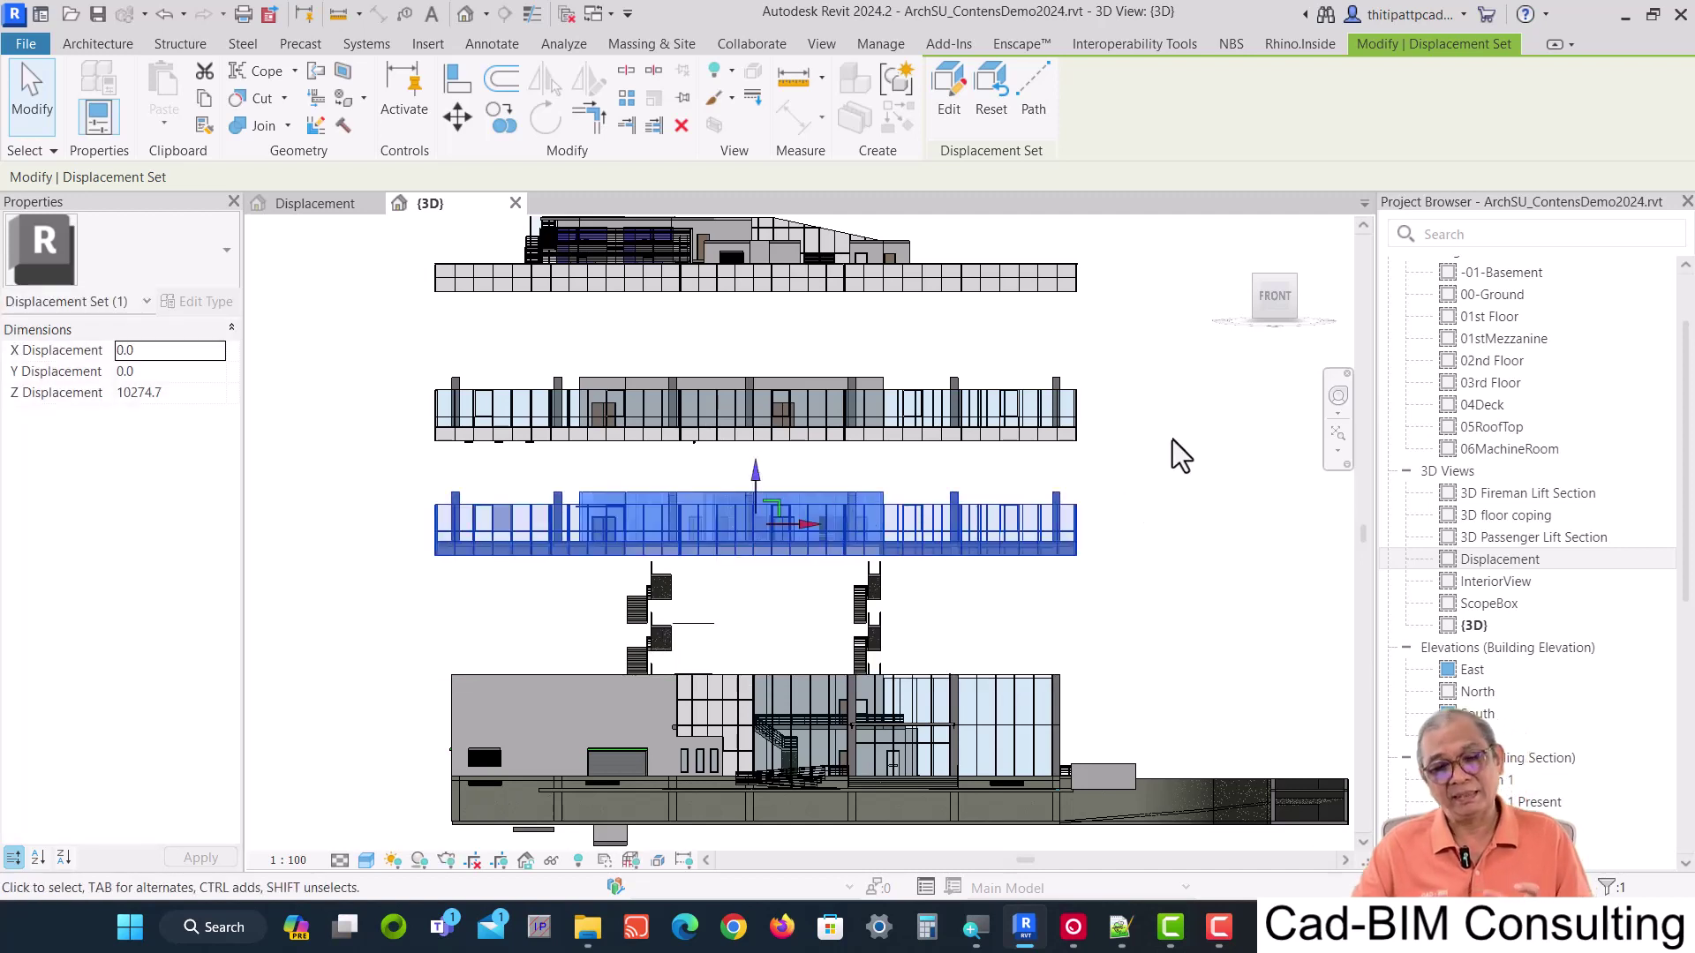
pyautogui.moveTo(1274, 297)
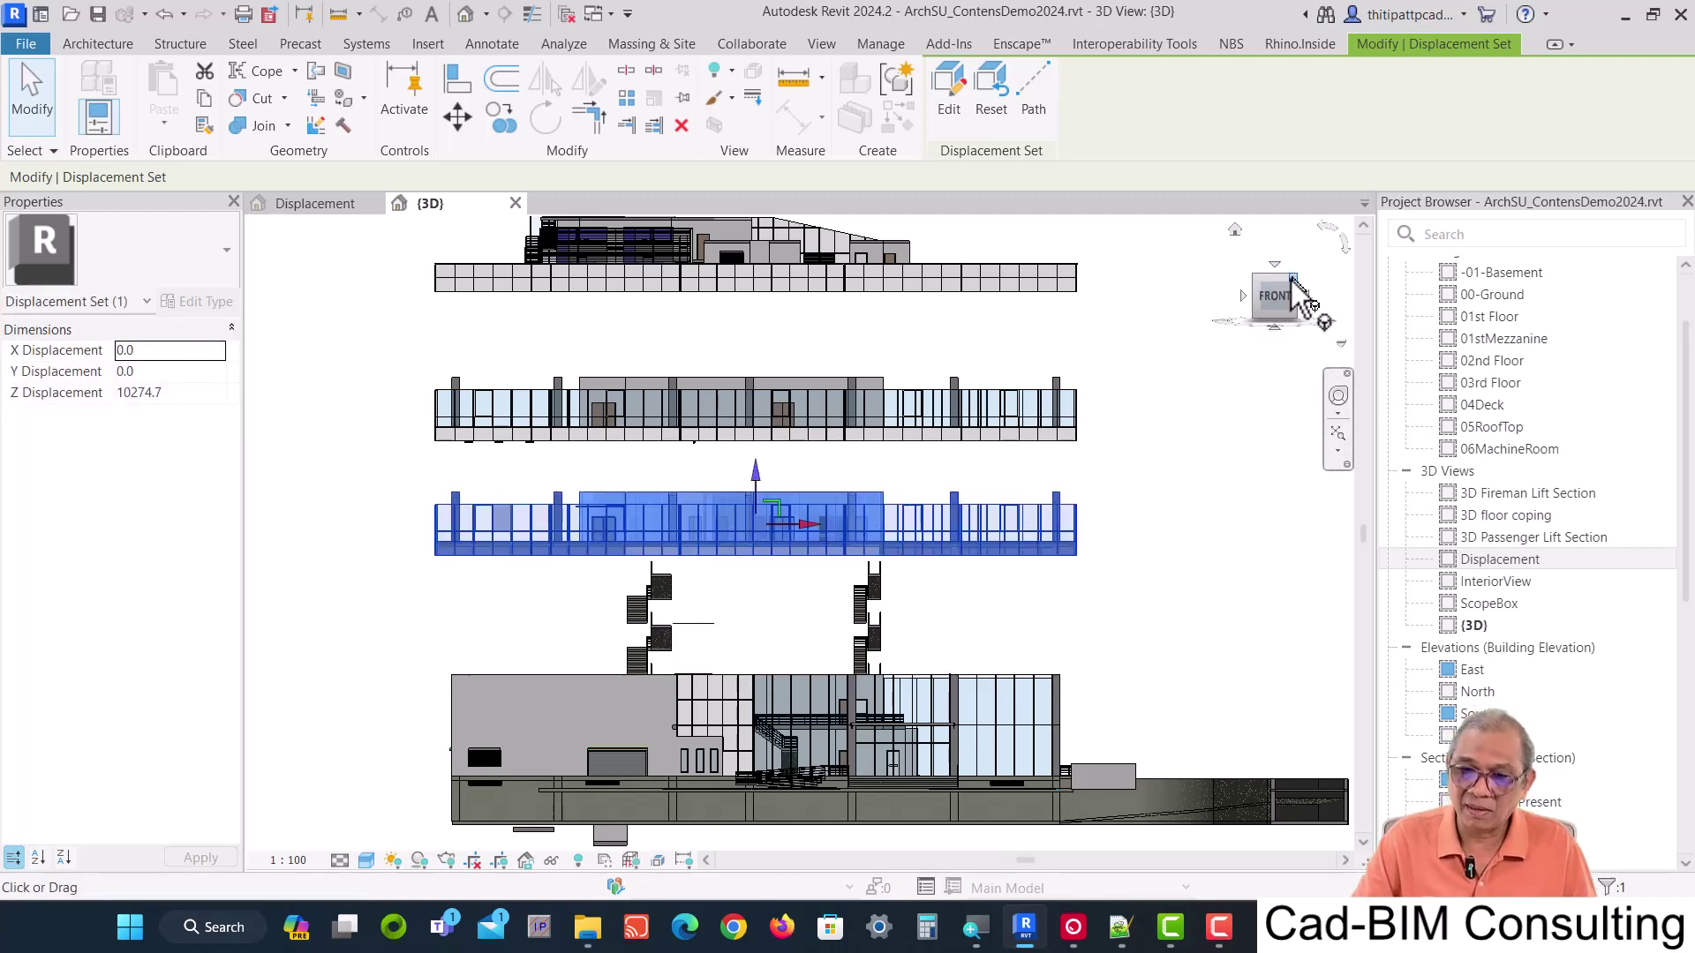
pyautogui.moveTo(930, 457)
pyautogui.keyDown('shift'); pyautogui.mouseDown(button='middle')
pyautogui.moveTo(773, 583)
pyautogui.moveTo(1112, 614)
pyautogui.moveTo(1070, 574)
pyautogui.moveTo(834, 558)
pyautogui.moveTo(751, 609)
pyautogui.moveTo(775, 702)
pyautogui.mouseUp(button='middle'); pyautogui.keyUp('shift')
pyautogui.scroll(-3, 734, 606)
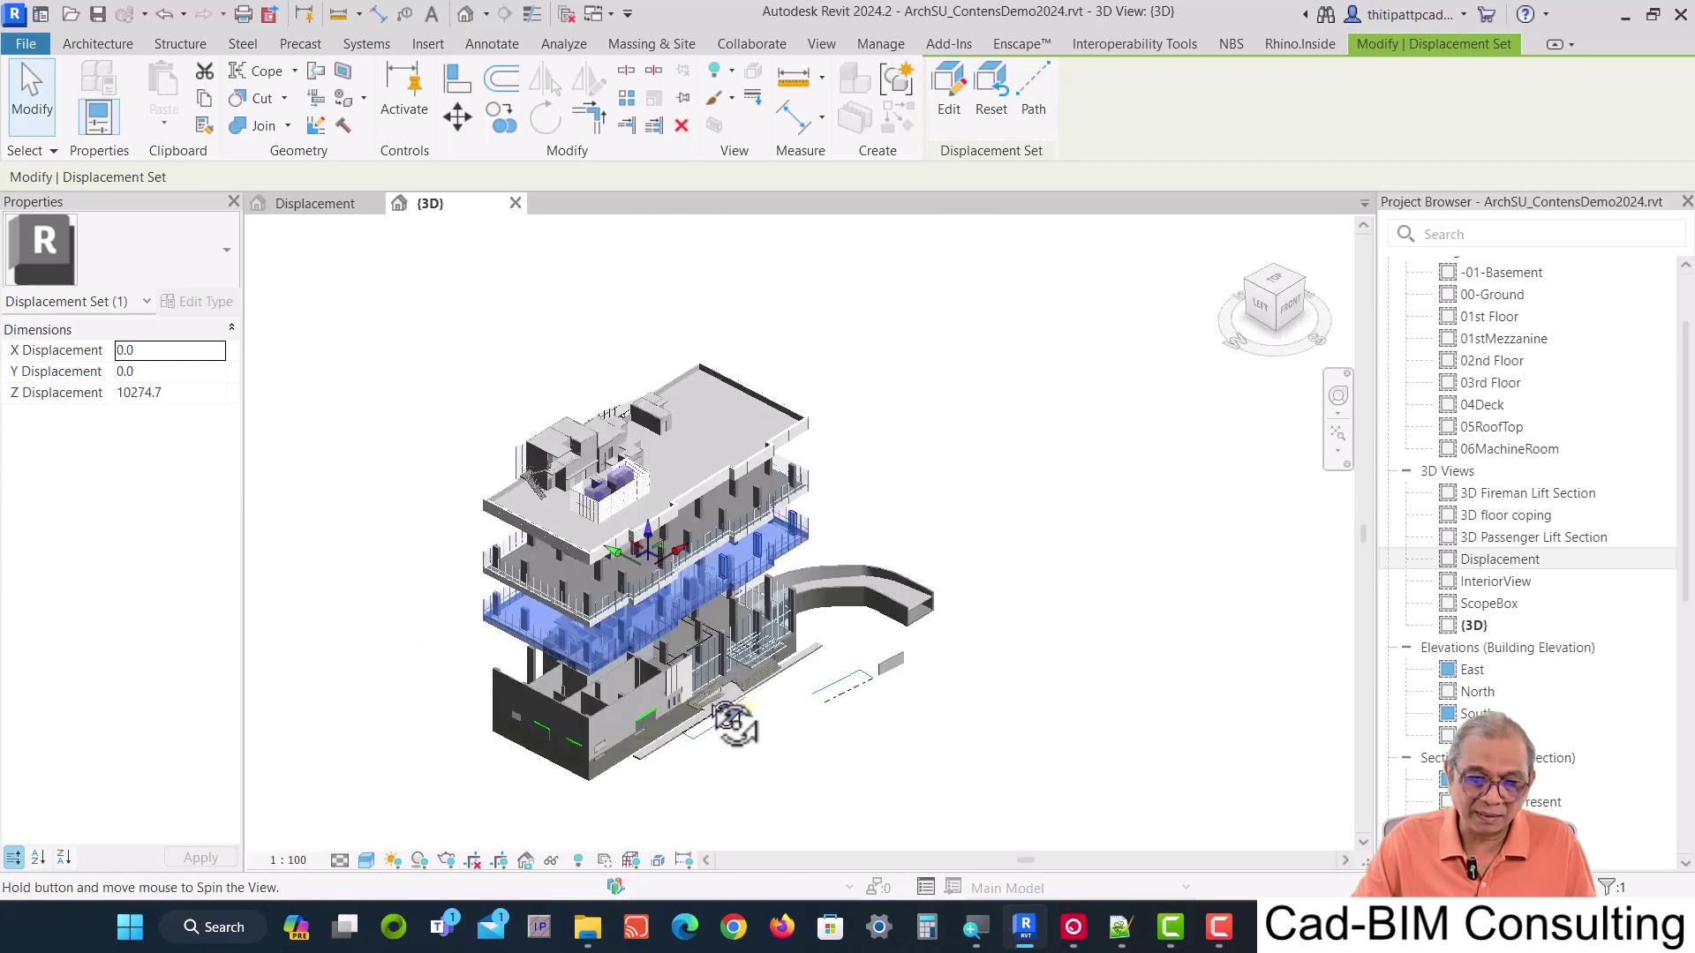
# Raise the displaced roof level much higher and lift a lower floor set further up.
pyautogui.click(888, 442)
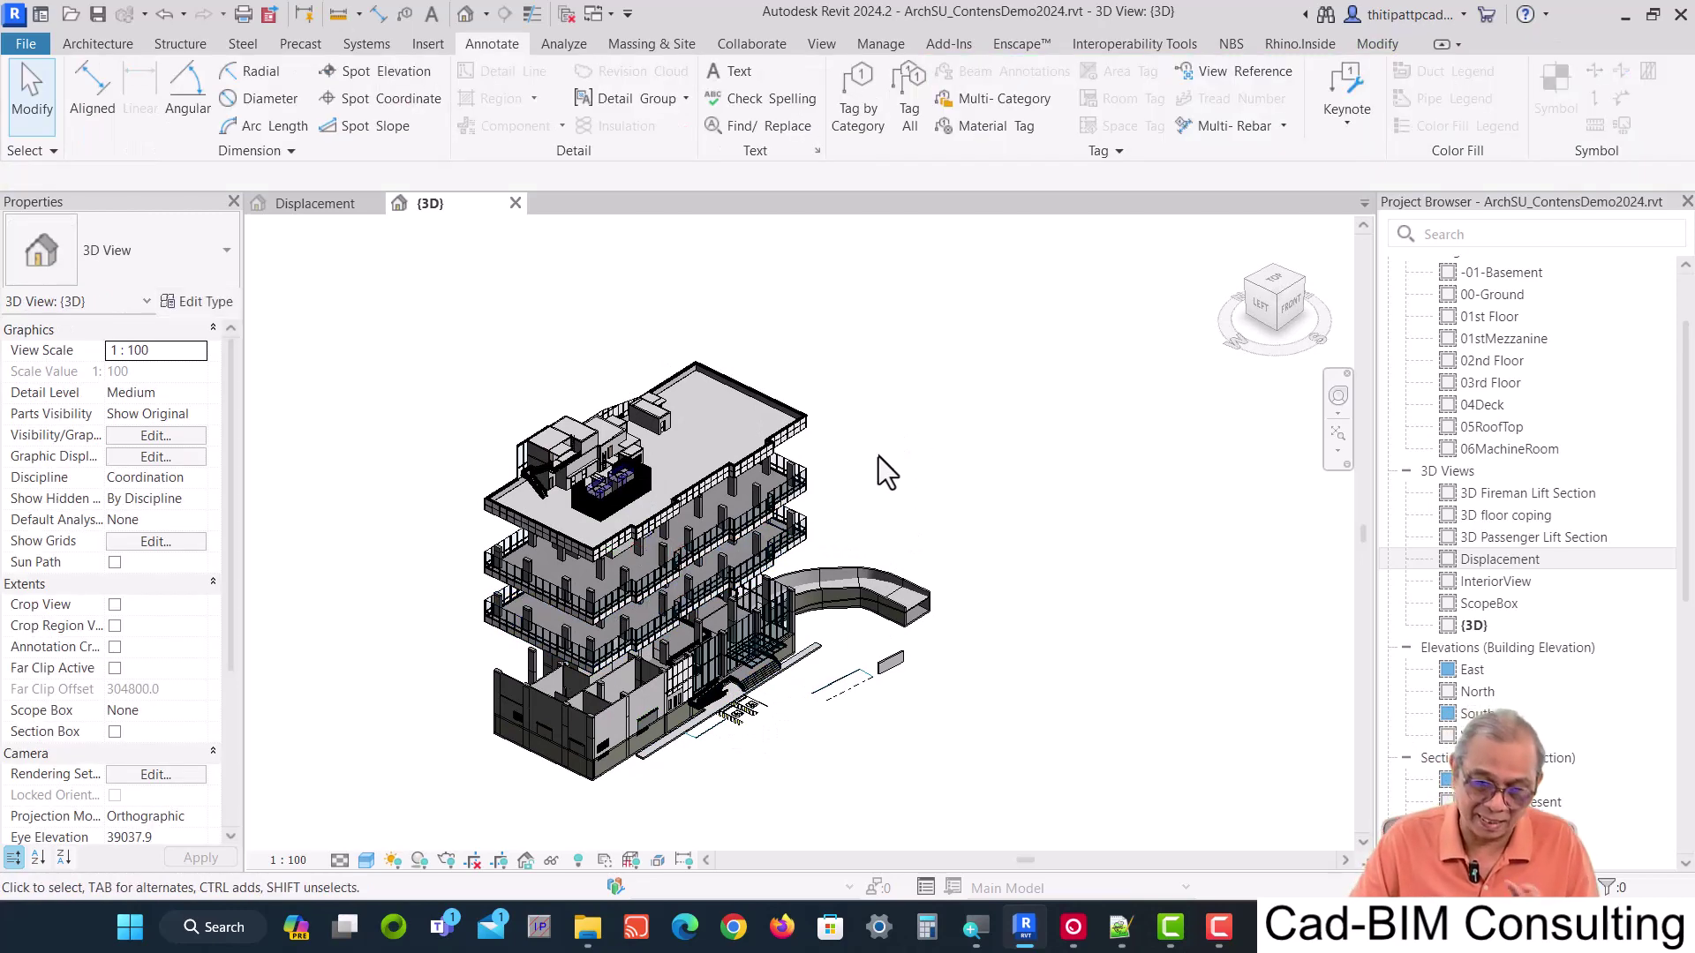
pyautogui.click(768, 430)
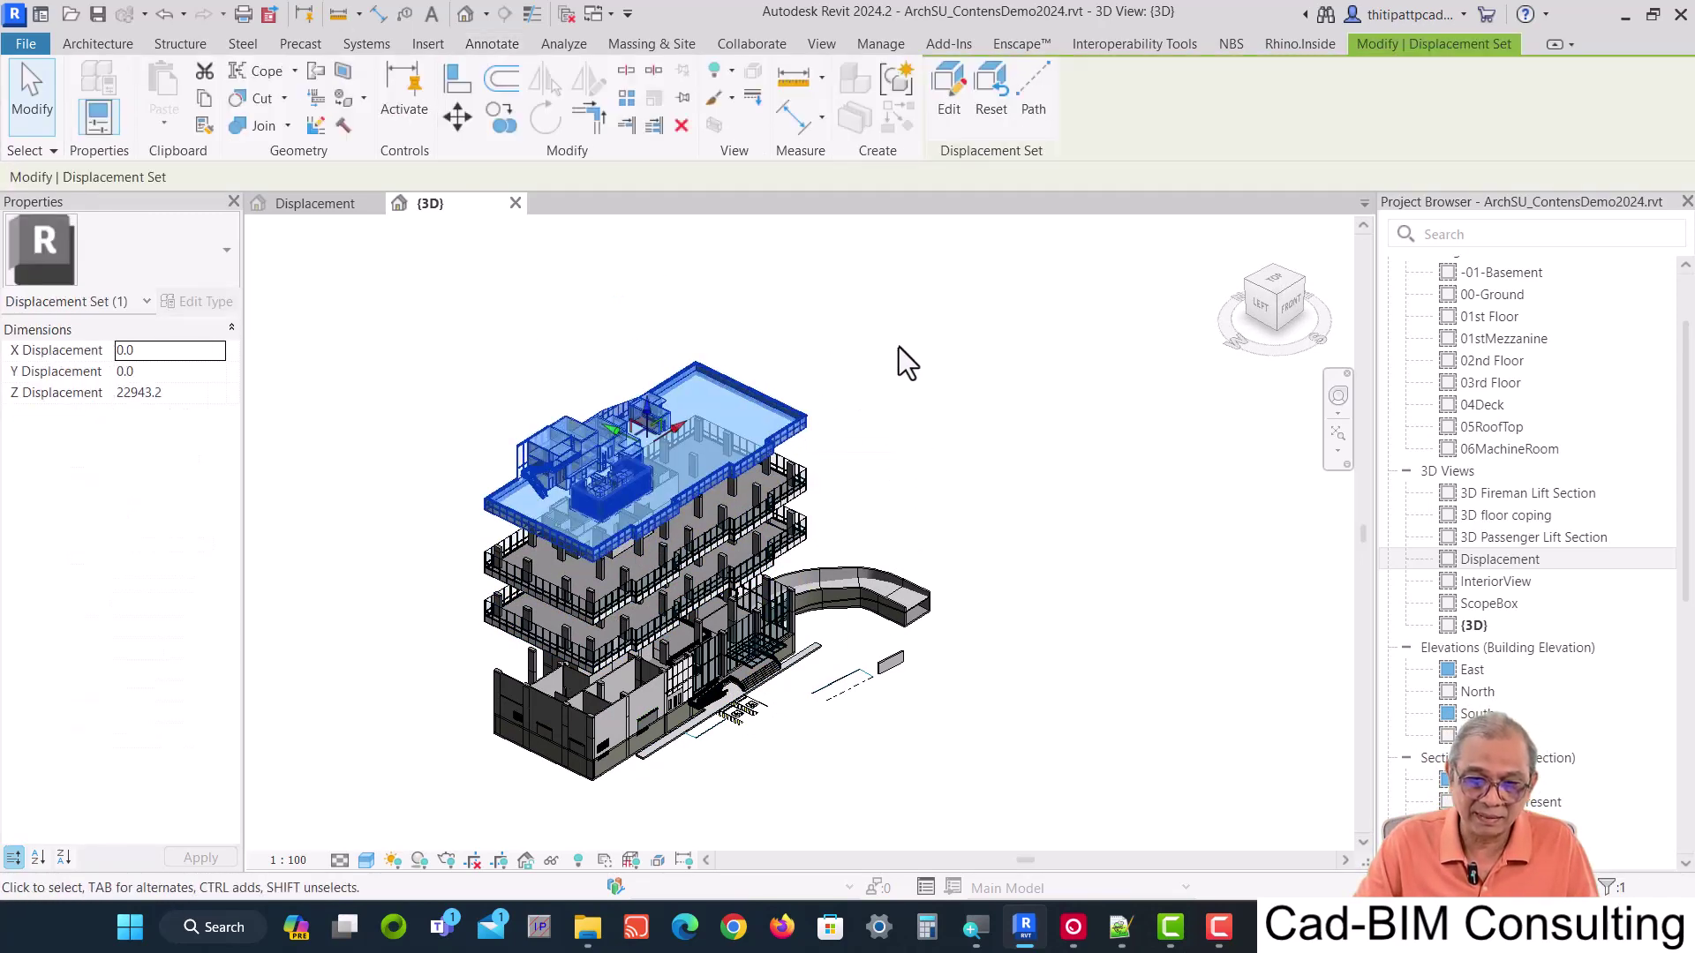
pyautogui.moveTo(651, 406); pyautogui.dragTo(651, 262)
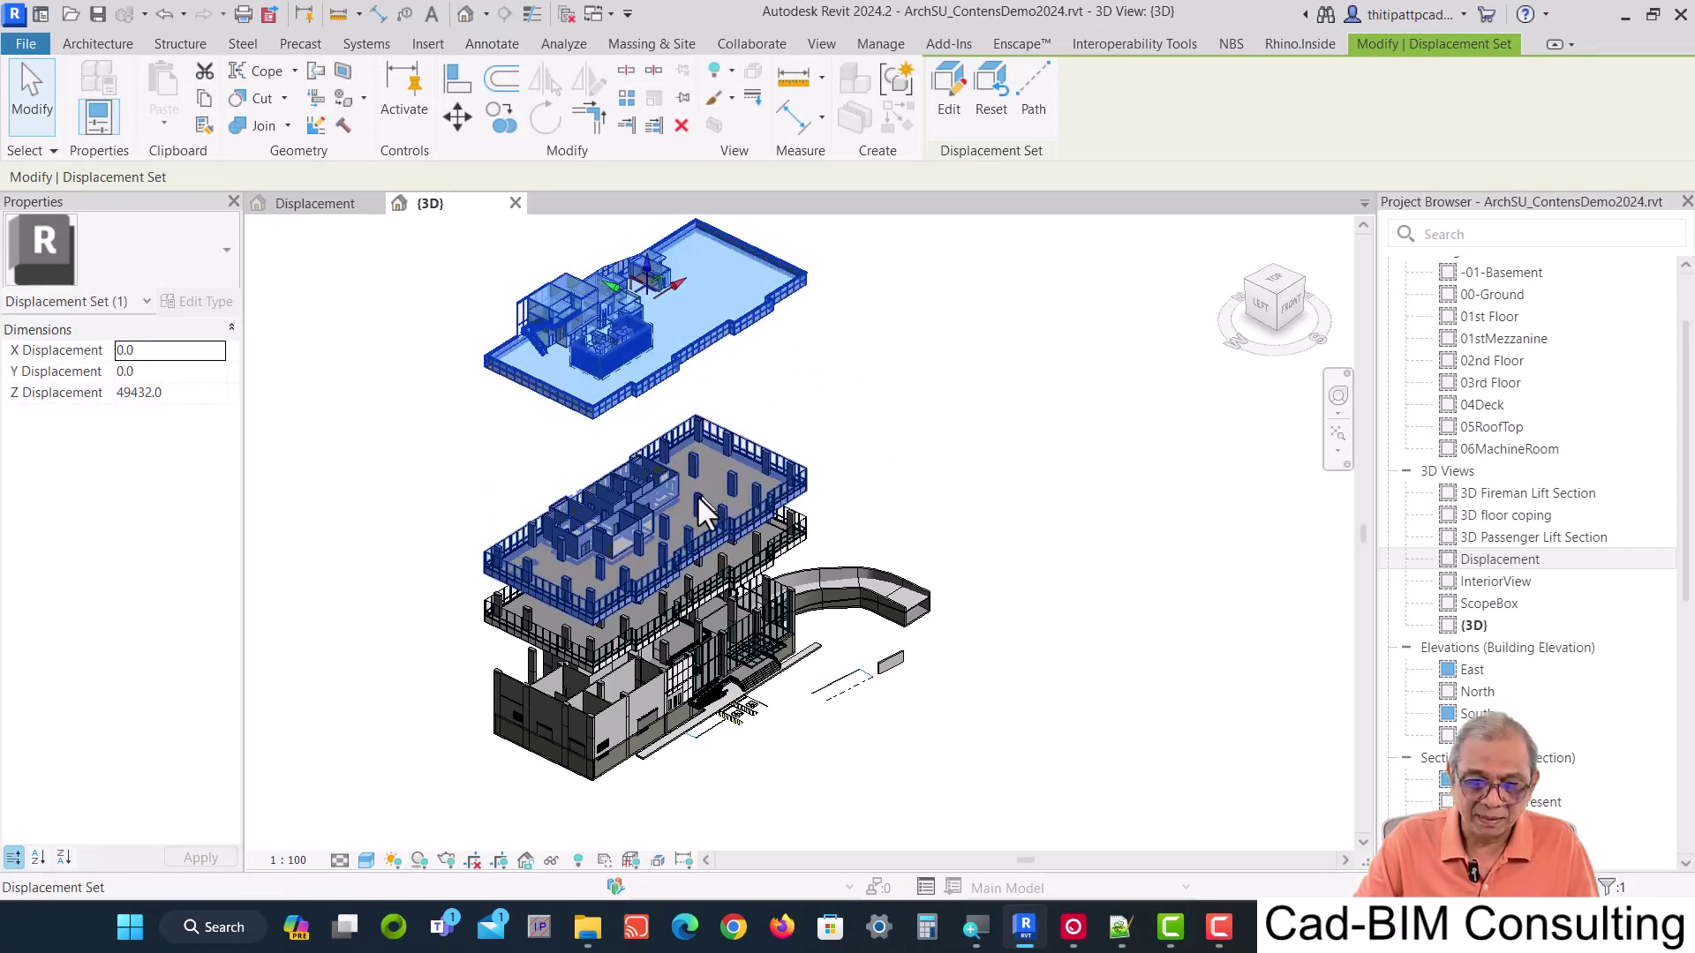
pyautogui.click(698, 497)
pyautogui.moveTo(647, 483); pyautogui.dragTo(647, 432)
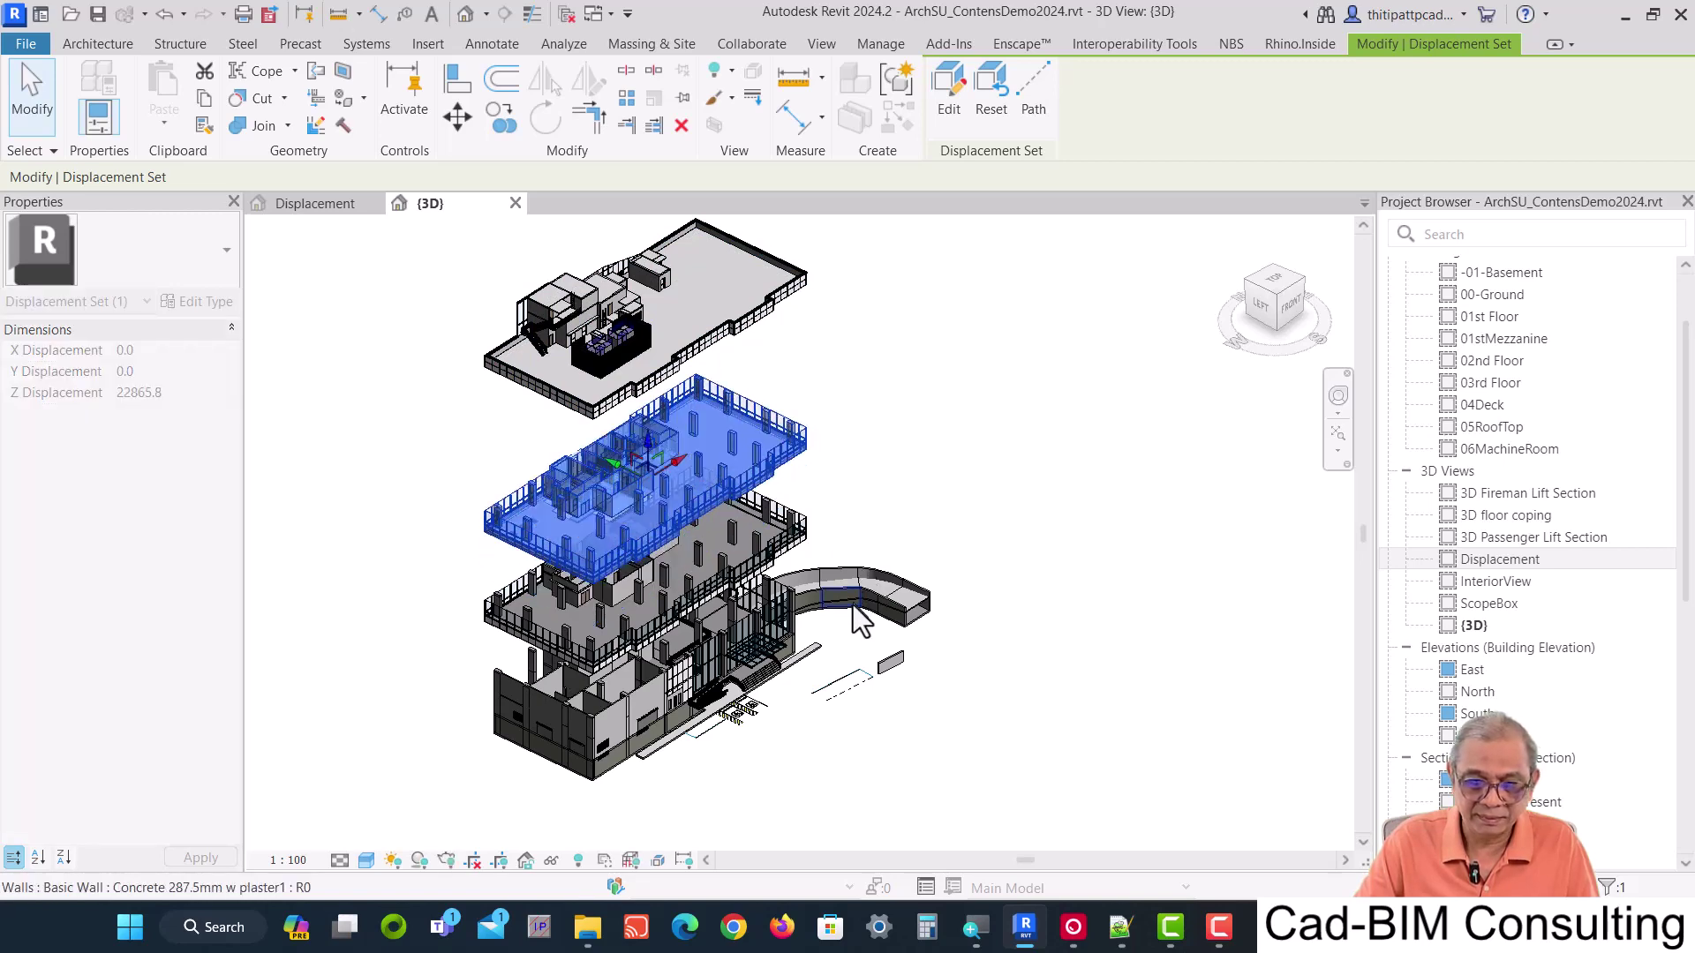
# Adjust another floor's height, then select the top roof-level set (Z Displacement 71896.6).
pyautogui.keyDown('shift'); pyautogui.moveTo(666, 464); pyautogui.dragTo(697, 495, button='middle'); pyautogui.keyUp('shift')
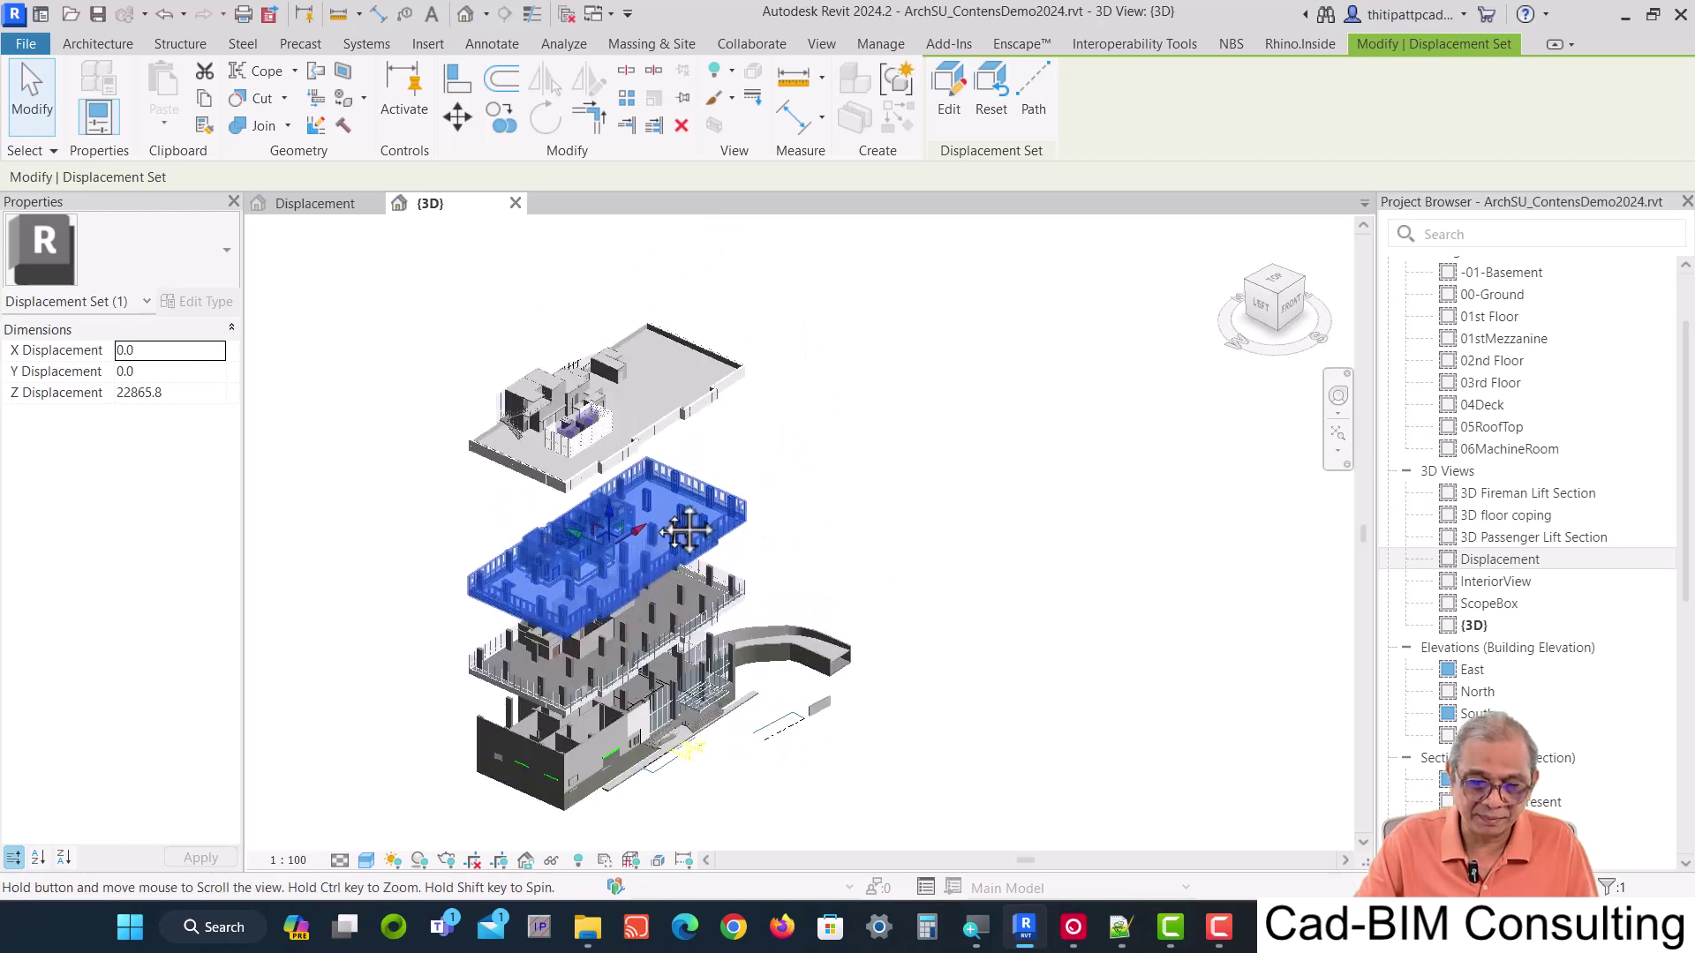
pyautogui.moveTo(698, 495); pyautogui.dragTo(685, 530)
pyautogui.click(684, 530)
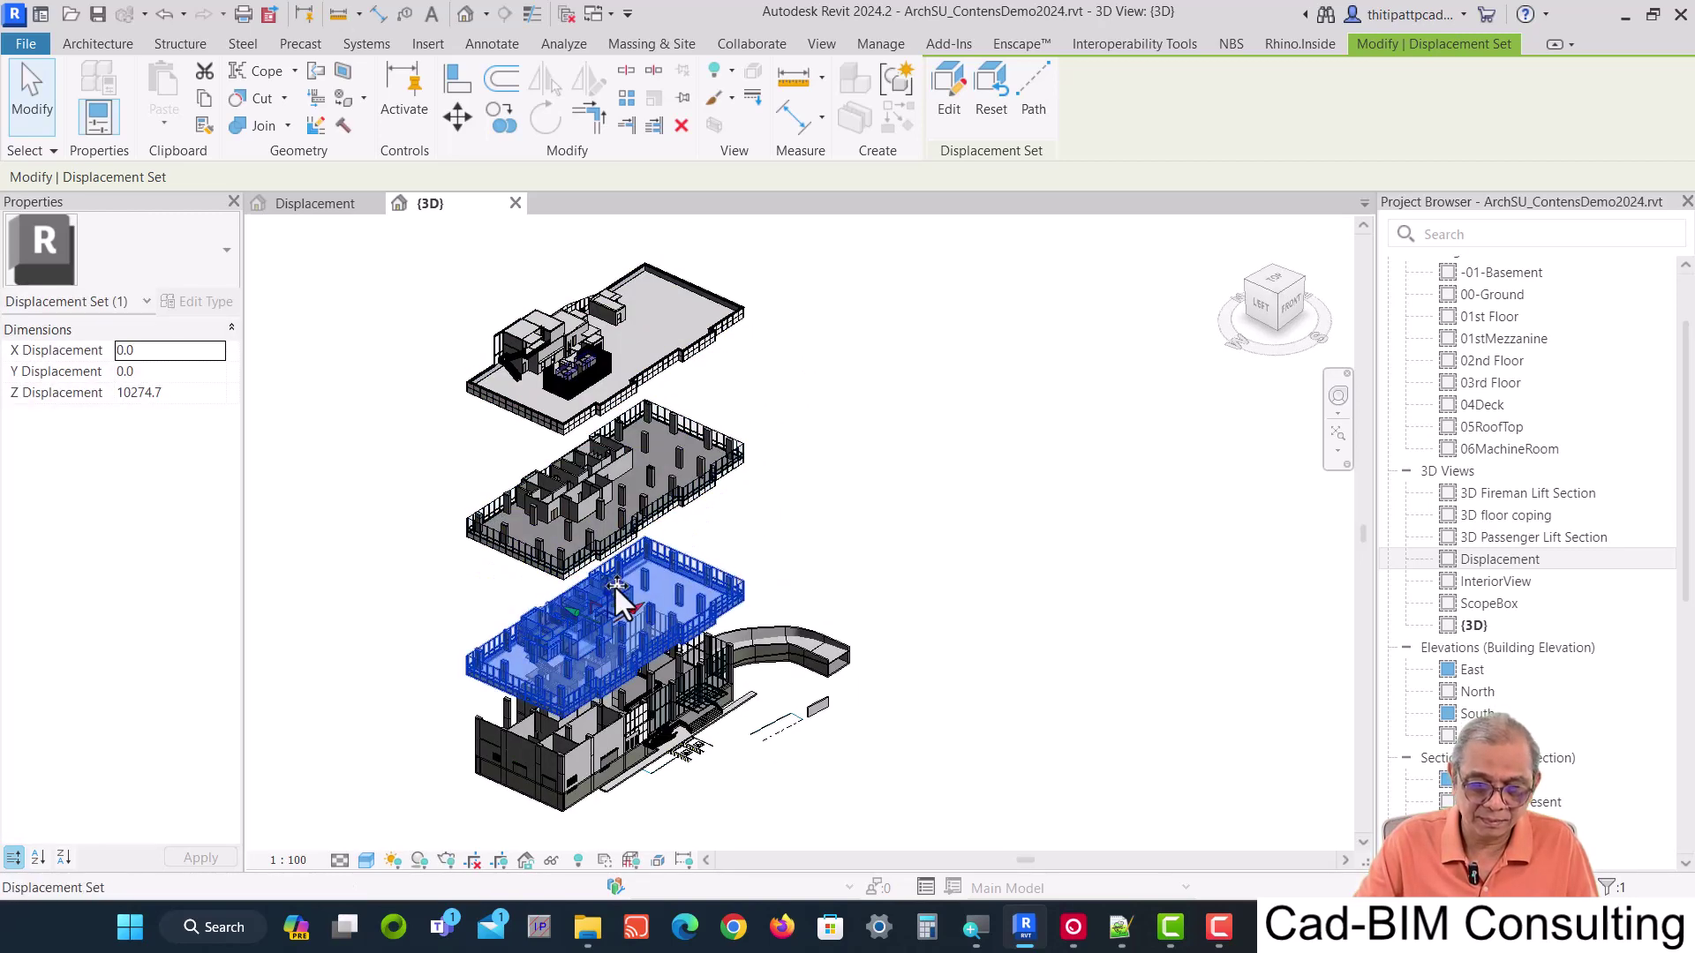
pyautogui.moveTo(624, 586); pyautogui.dragTo(867, 489)
pyautogui.press('Escape')
pyautogui.click(598, 336)
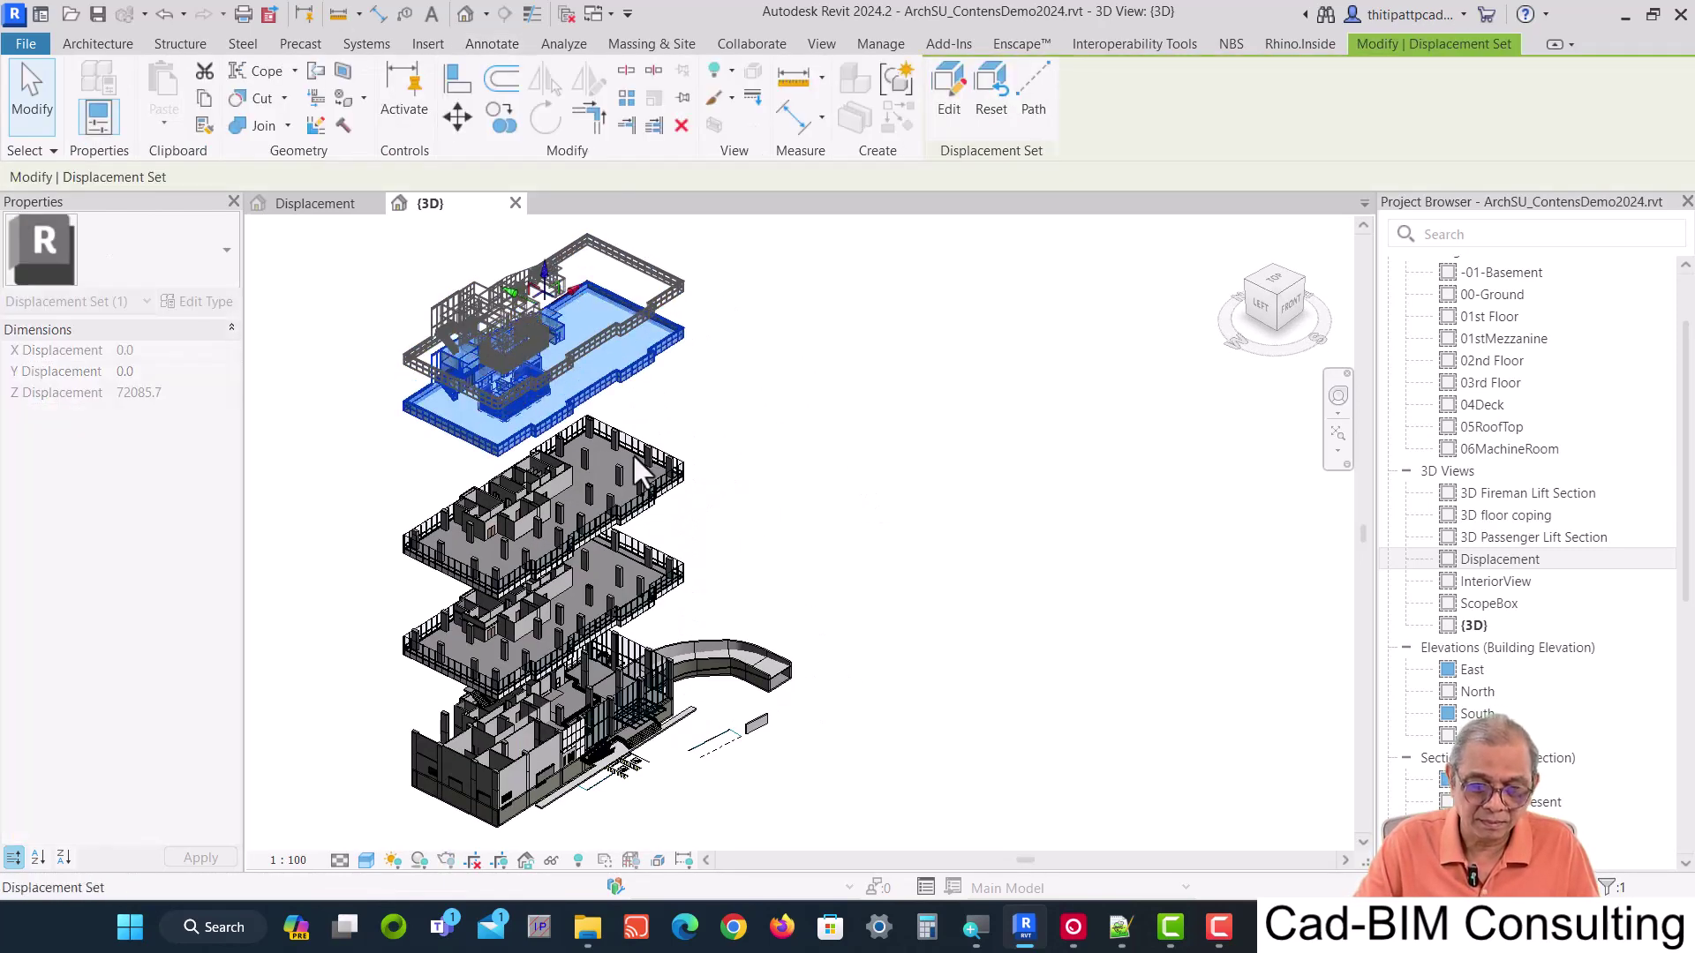
pyautogui.click(544, 572)
pyautogui.press('Escape')
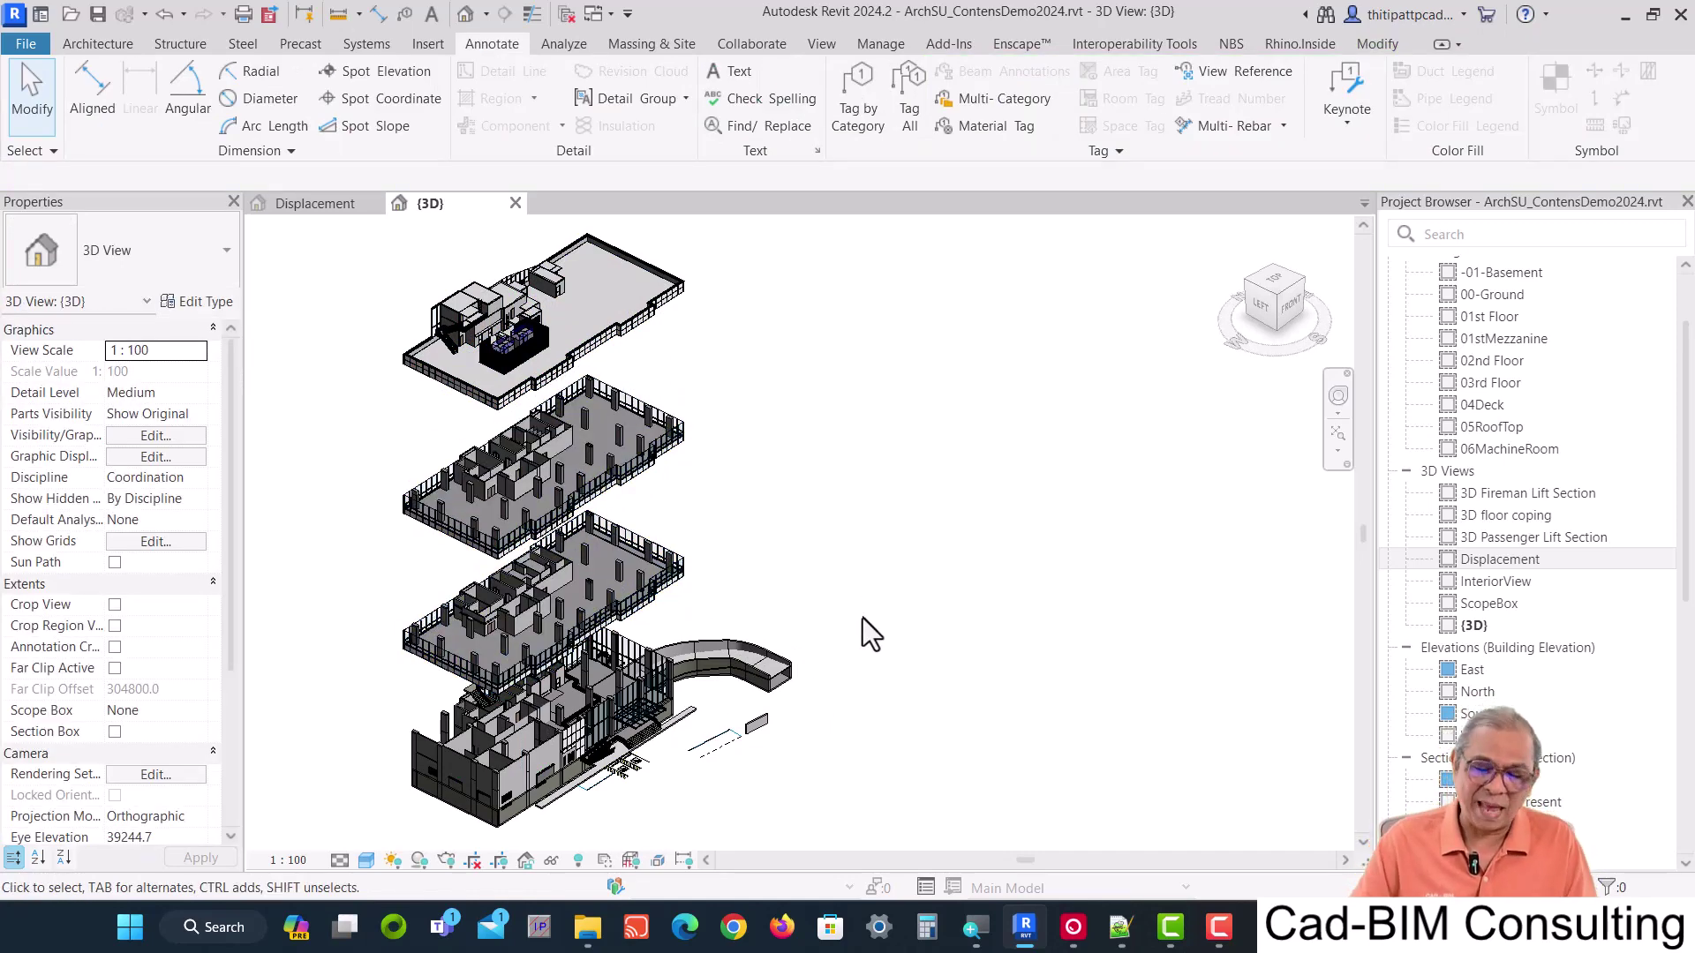
pyautogui.click(643, 293)
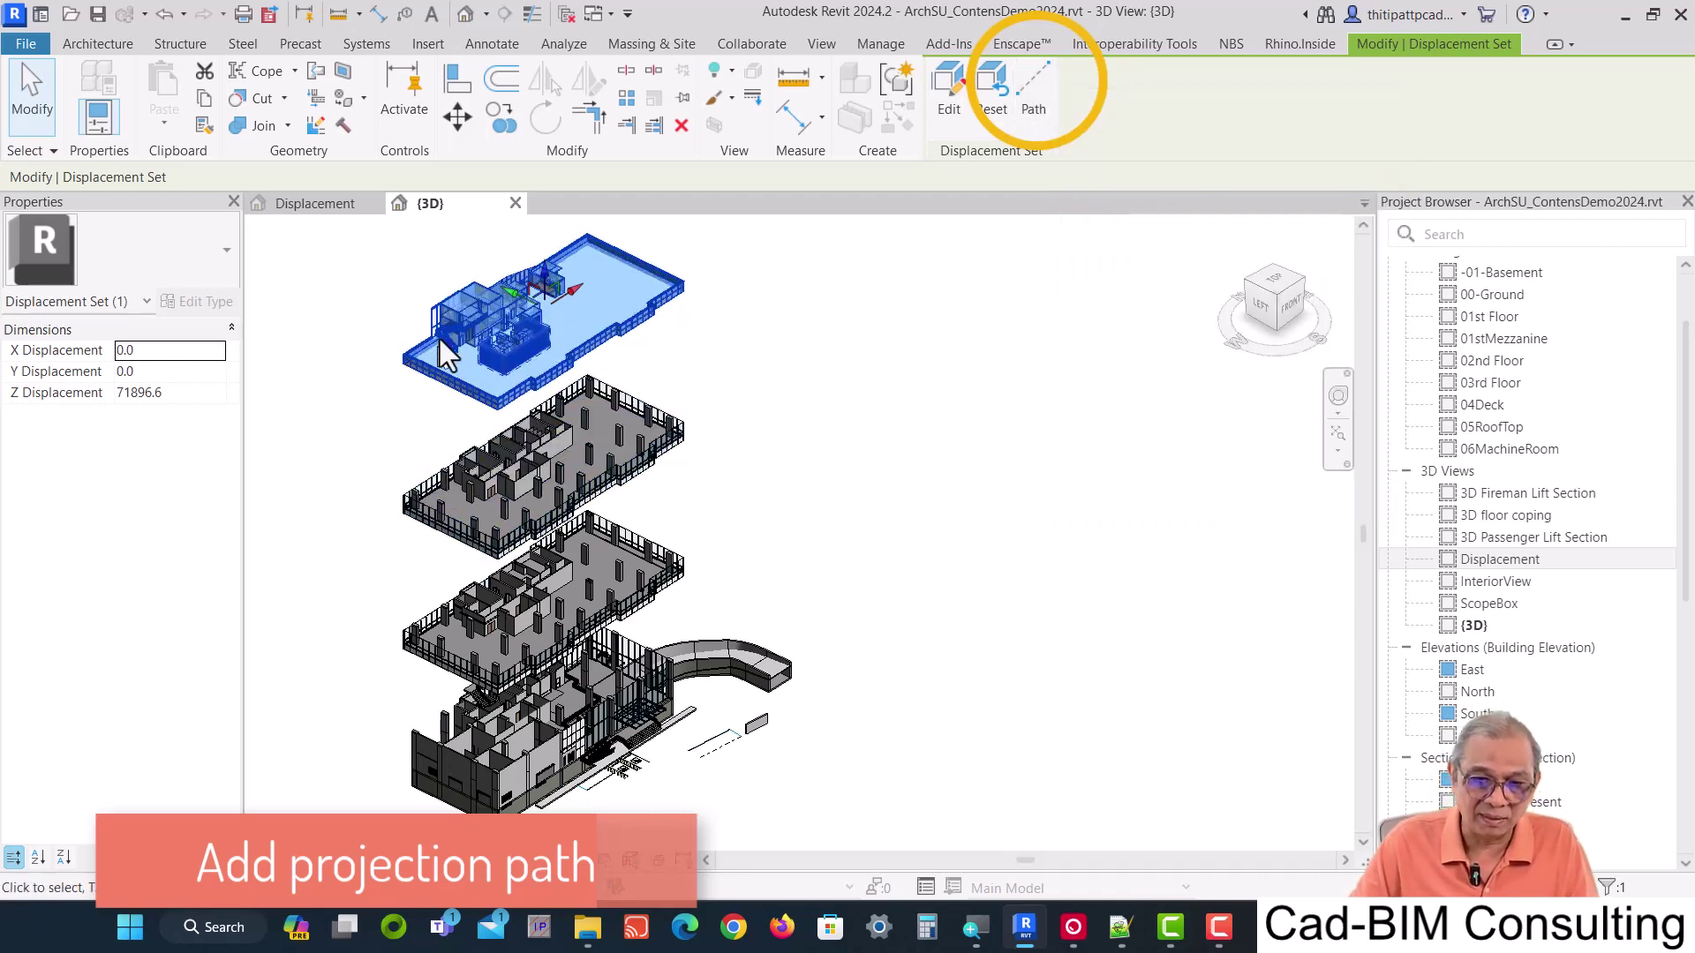
# Add displacement paths from three corners of the top slab.
pyautogui.scroll(3, 383, 355)
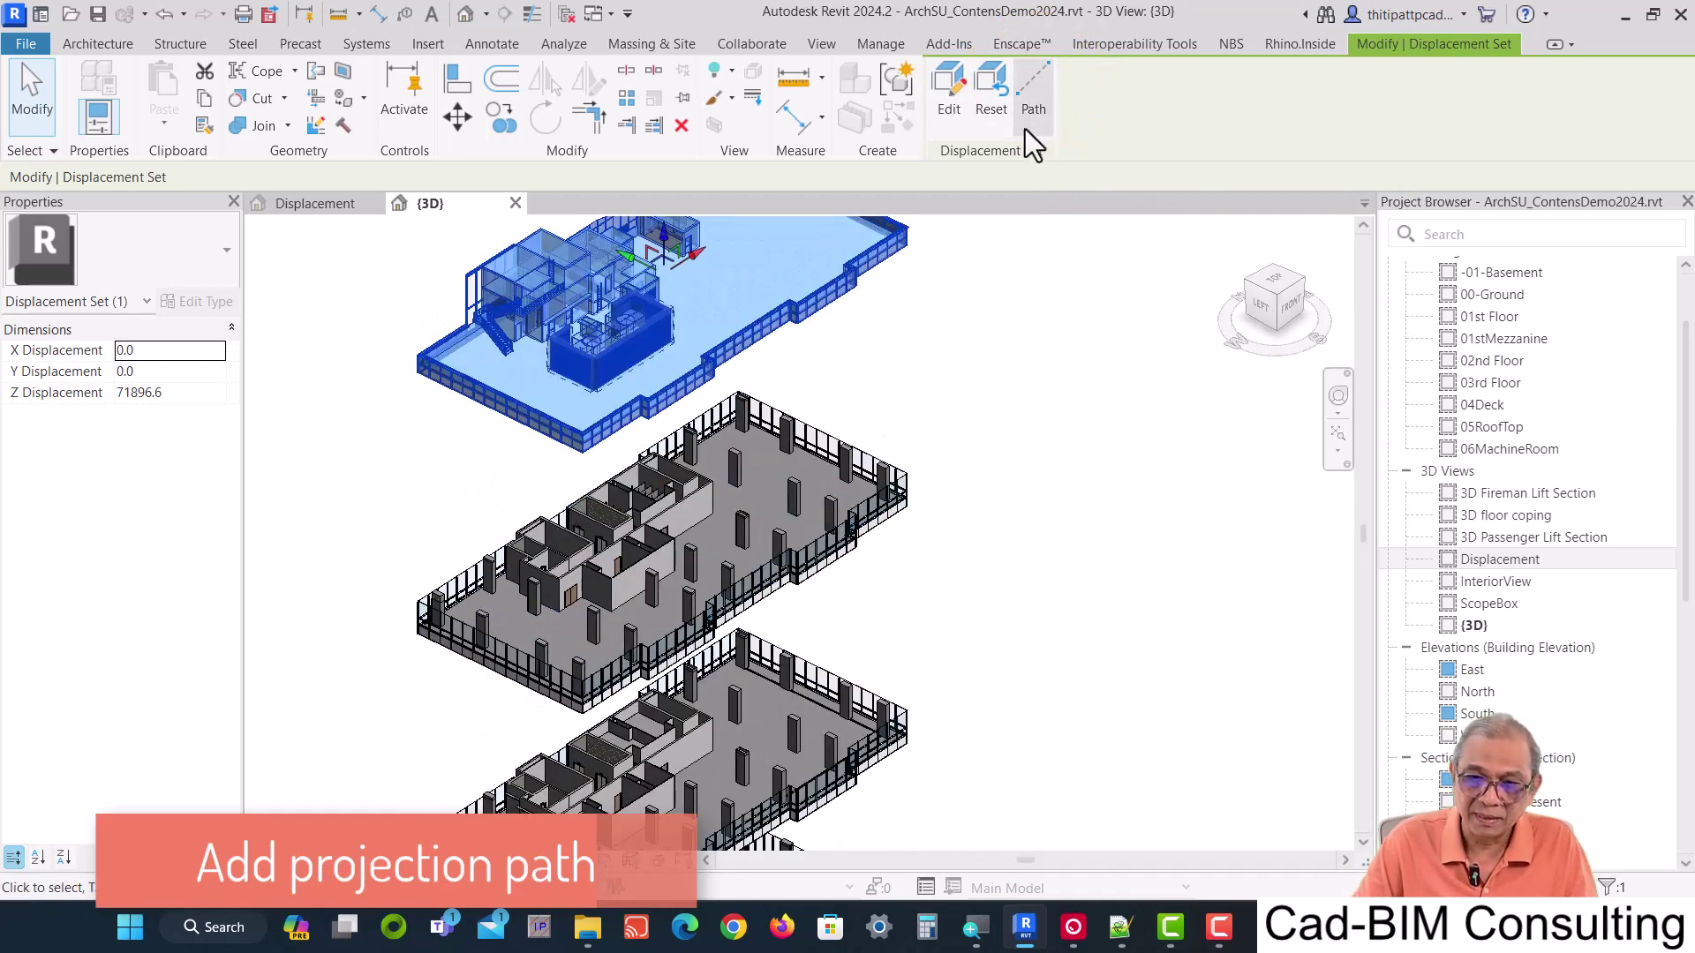
pyautogui.click(1030, 88)
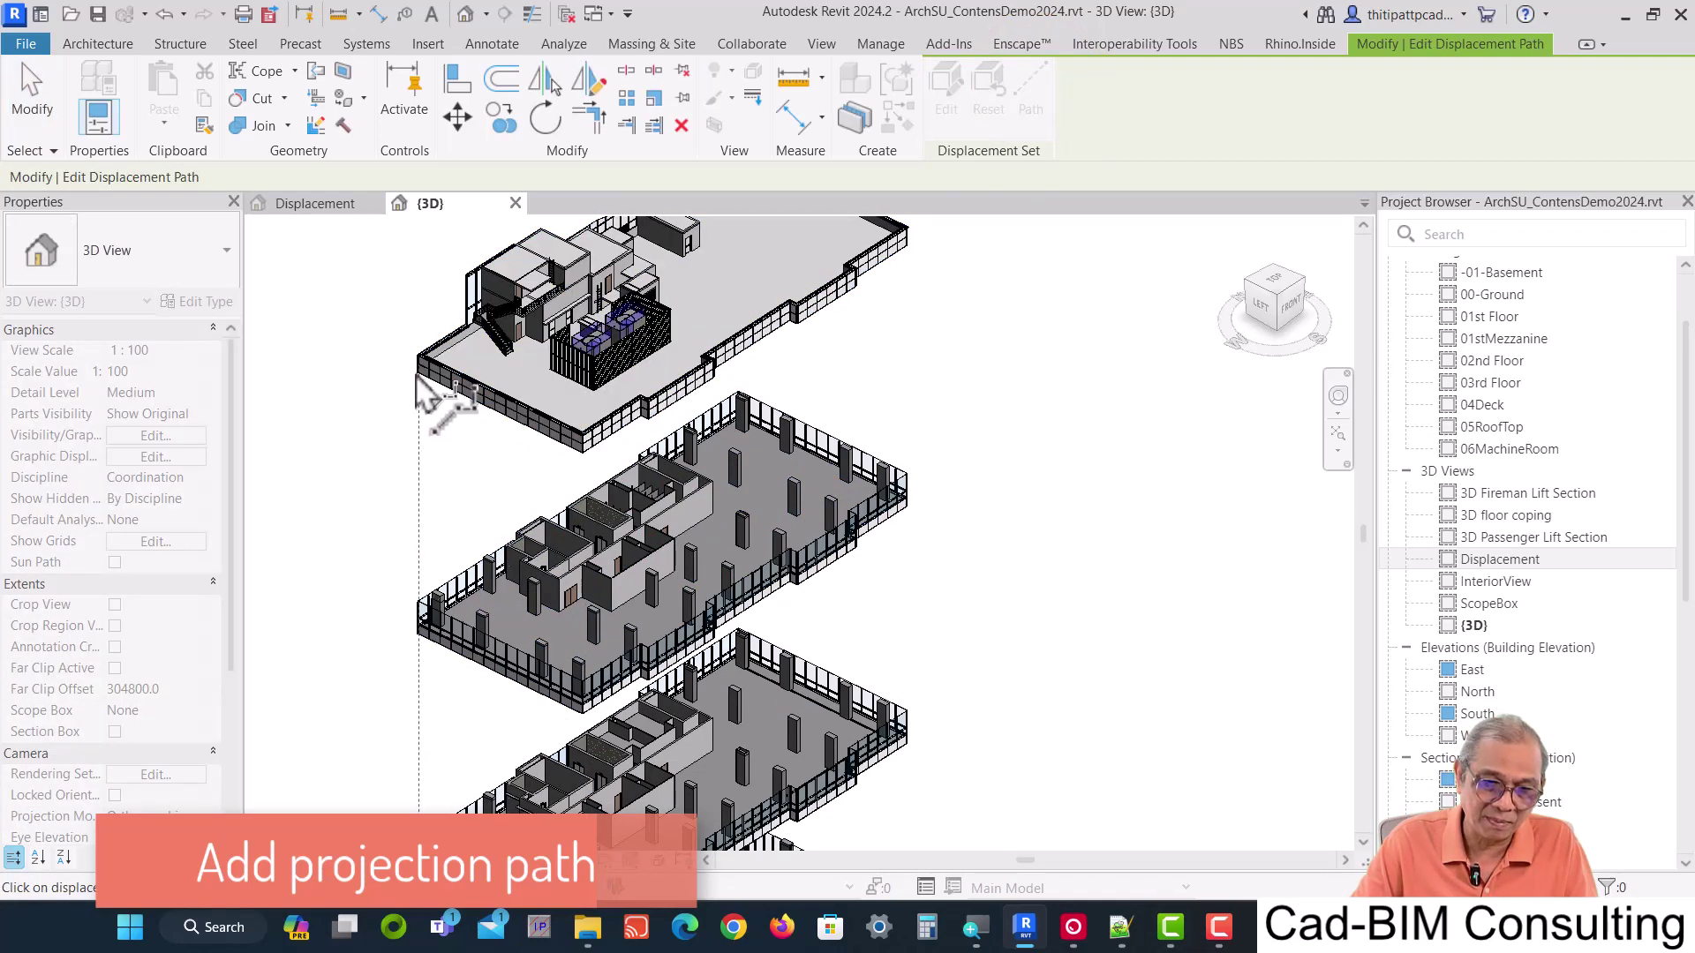
pyautogui.click(417, 378)
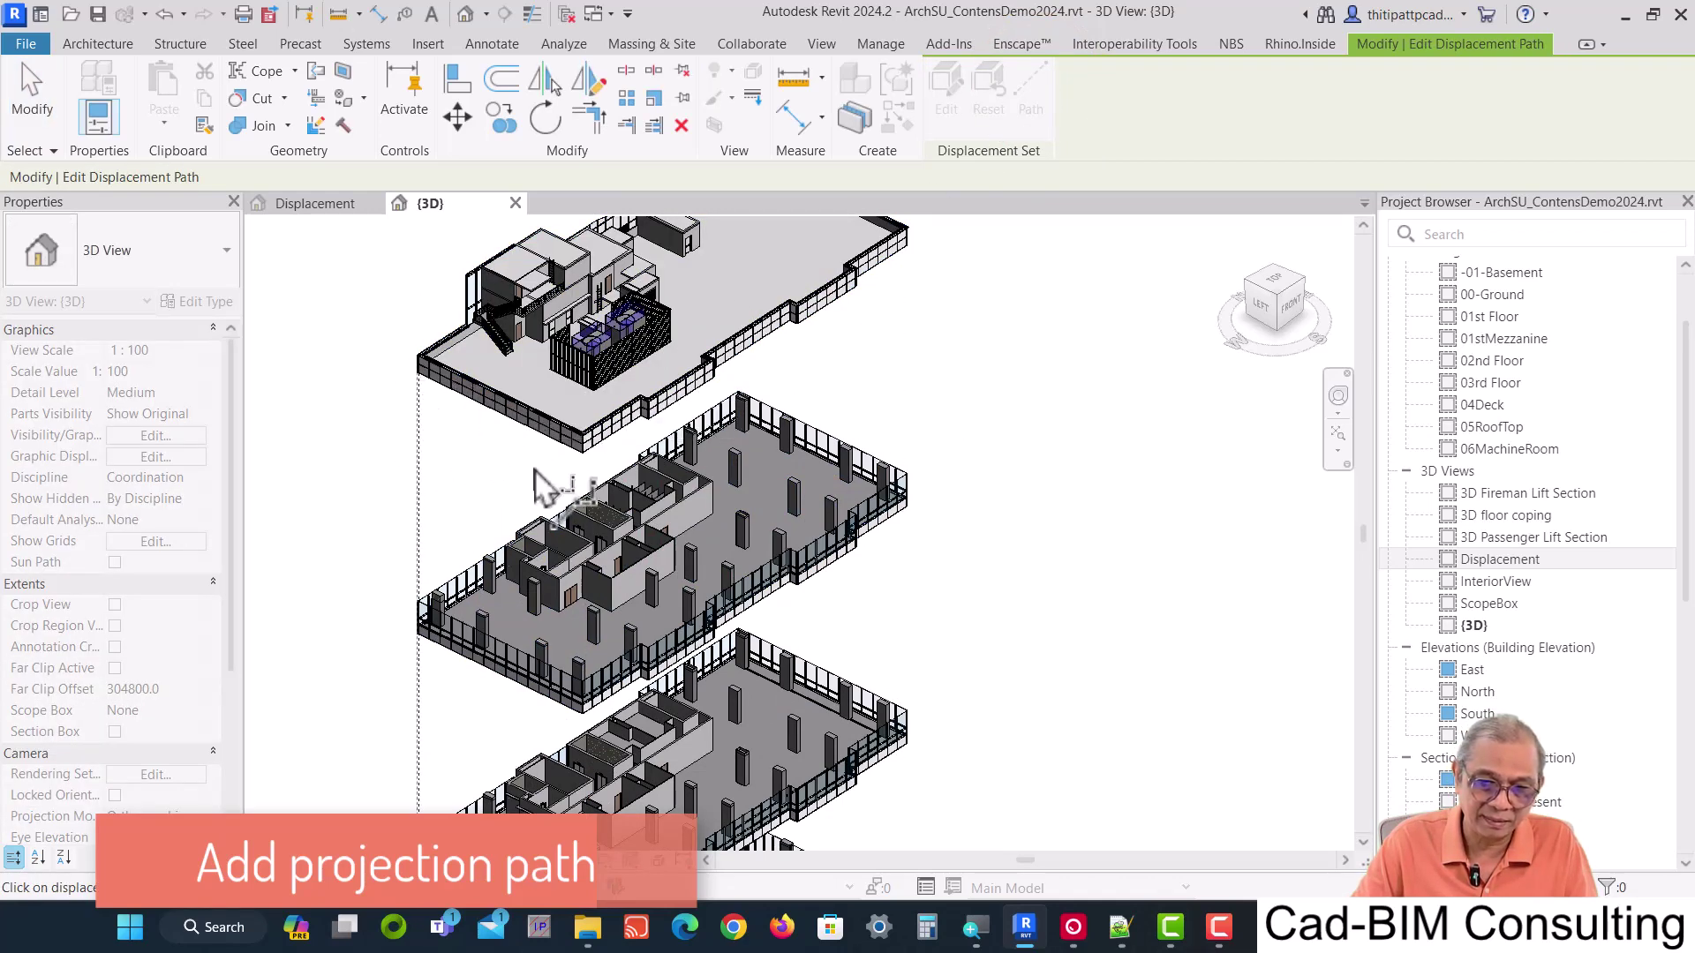
pyautogui.click(583, 454)
pyautogui.click(915, 254)
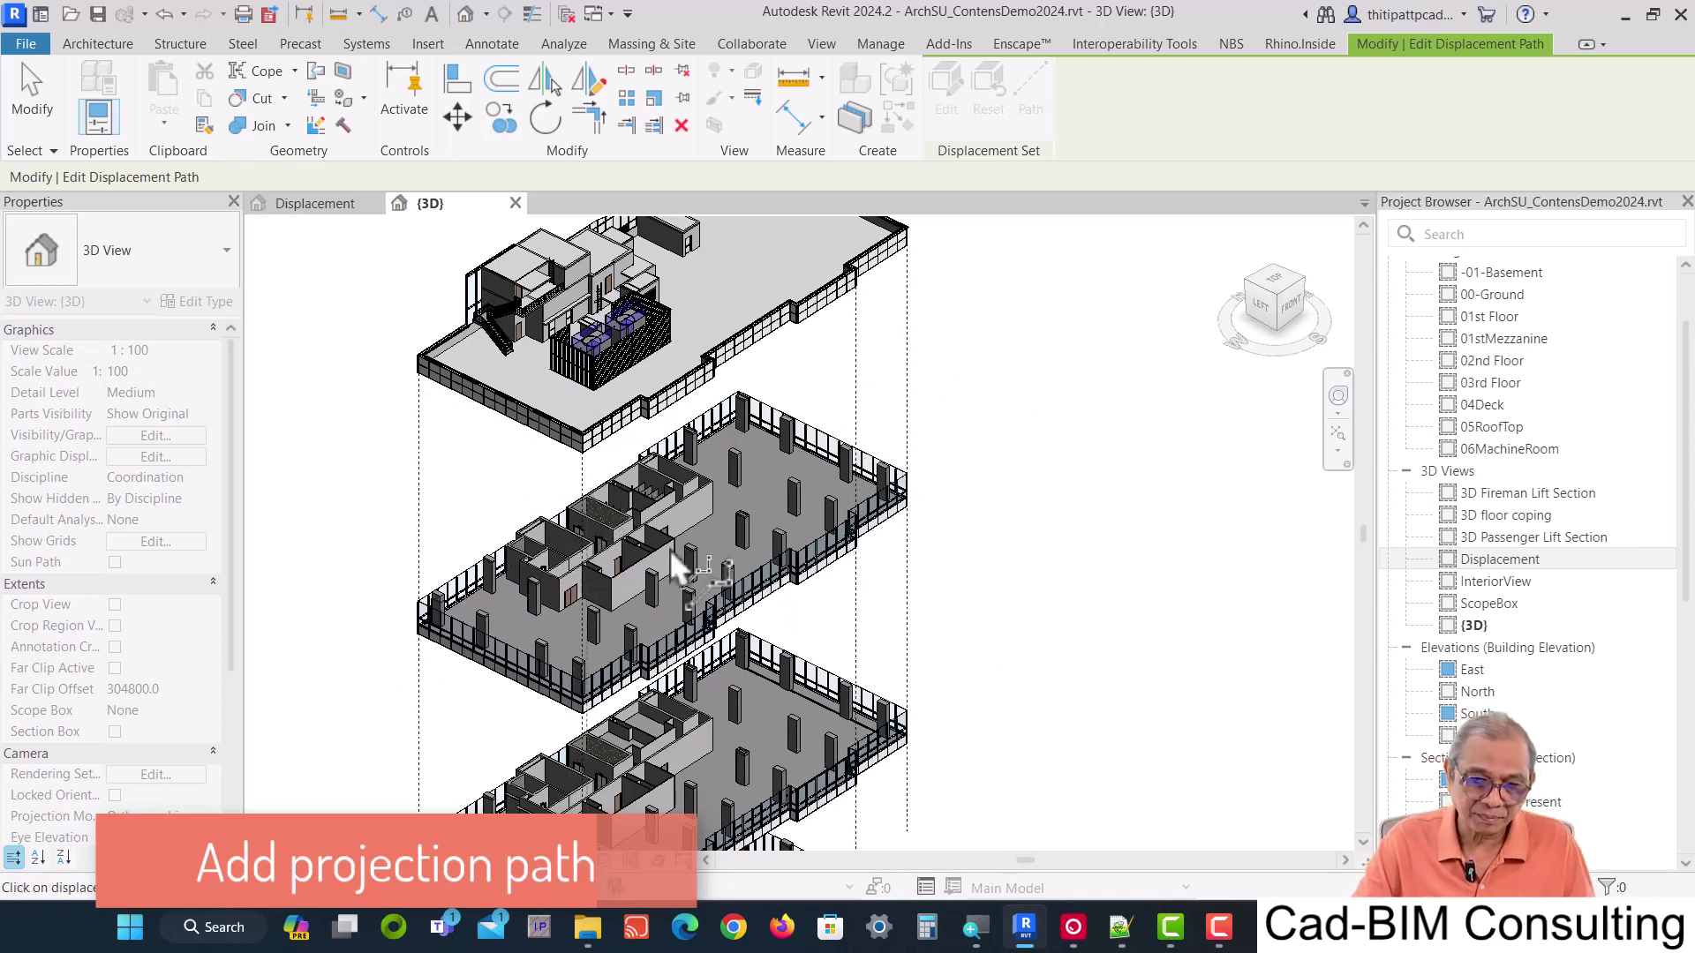
# Finish the paths, clear the selection and orbit to inspect the dashed projection lines.
pyautogui.scroll(-2, 582, 565)
pyautogui.moveTo(794, 605); pyautogui.dragTo(671, 503, button='middle')
pyautogui.scroll(3, 626, 468)
pyautogui.scroll(-2, 623, 463)
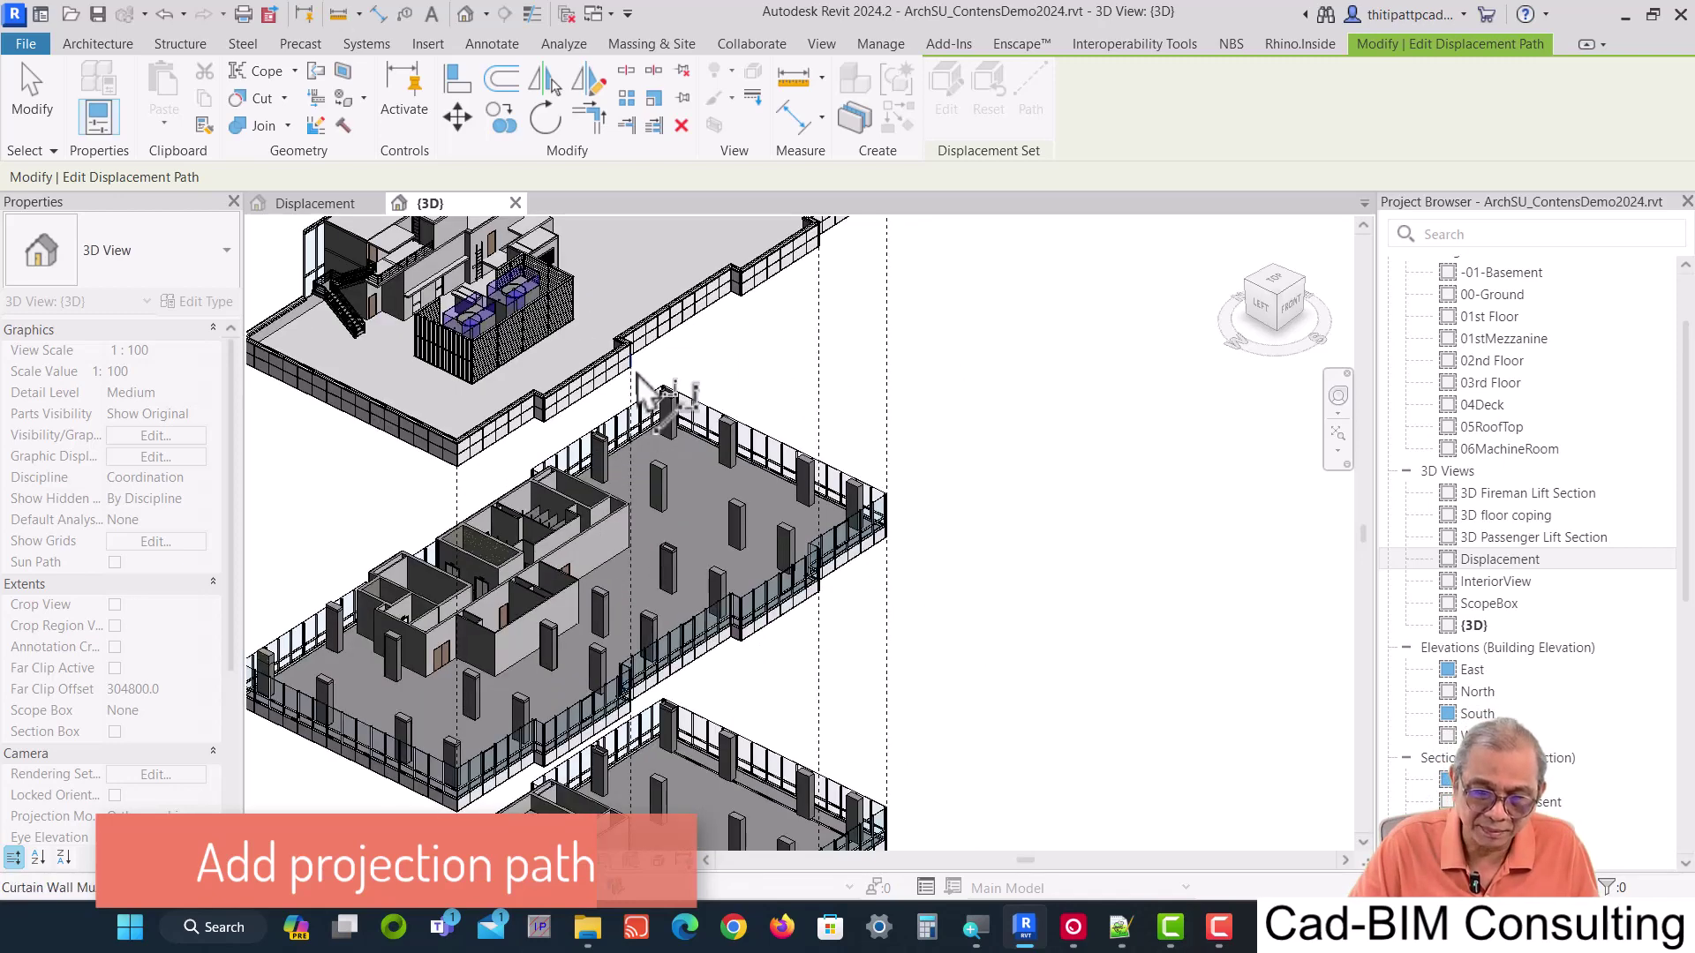
pyautogui.scroll(-2, 754, 534)
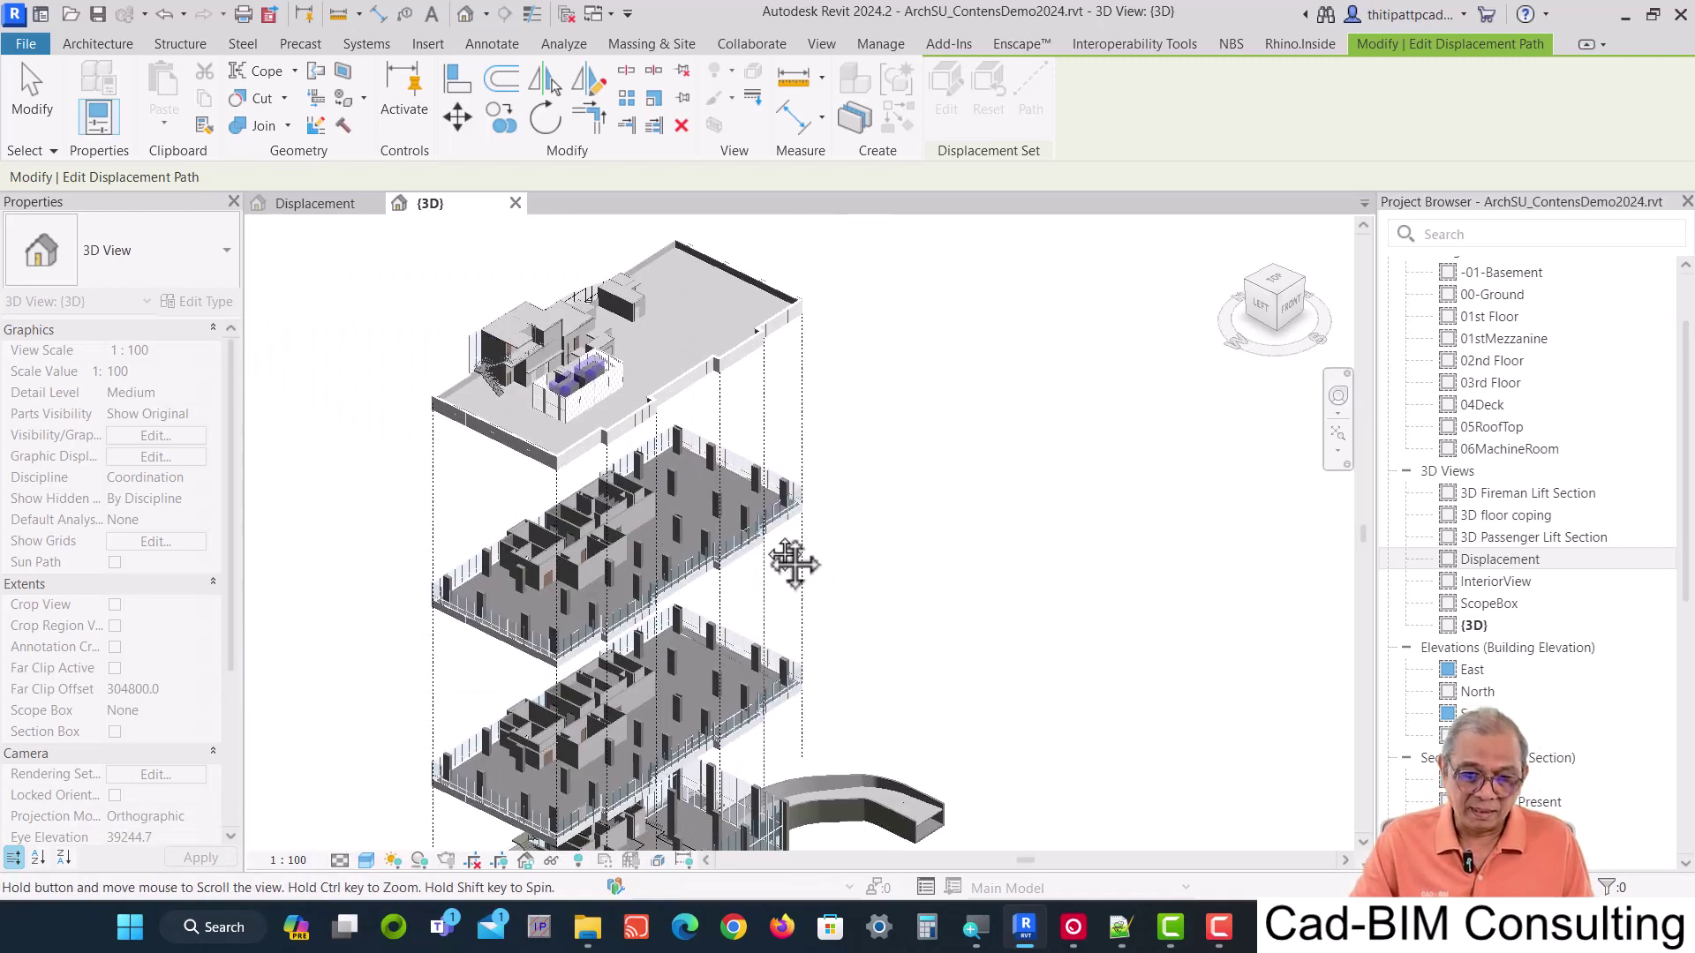
pyautogui.scroll(-1, 777, 538)
pyautogui.scroll(-1, 729, 530)
pyautogui.scroll(-1, 706, 543)
pyautogui.keyDown('shift'); pyautogui.moveTo(693, 534); pyautogui.dragTo(629, 528, button='middle'); pyautogui.keyUp('shift')
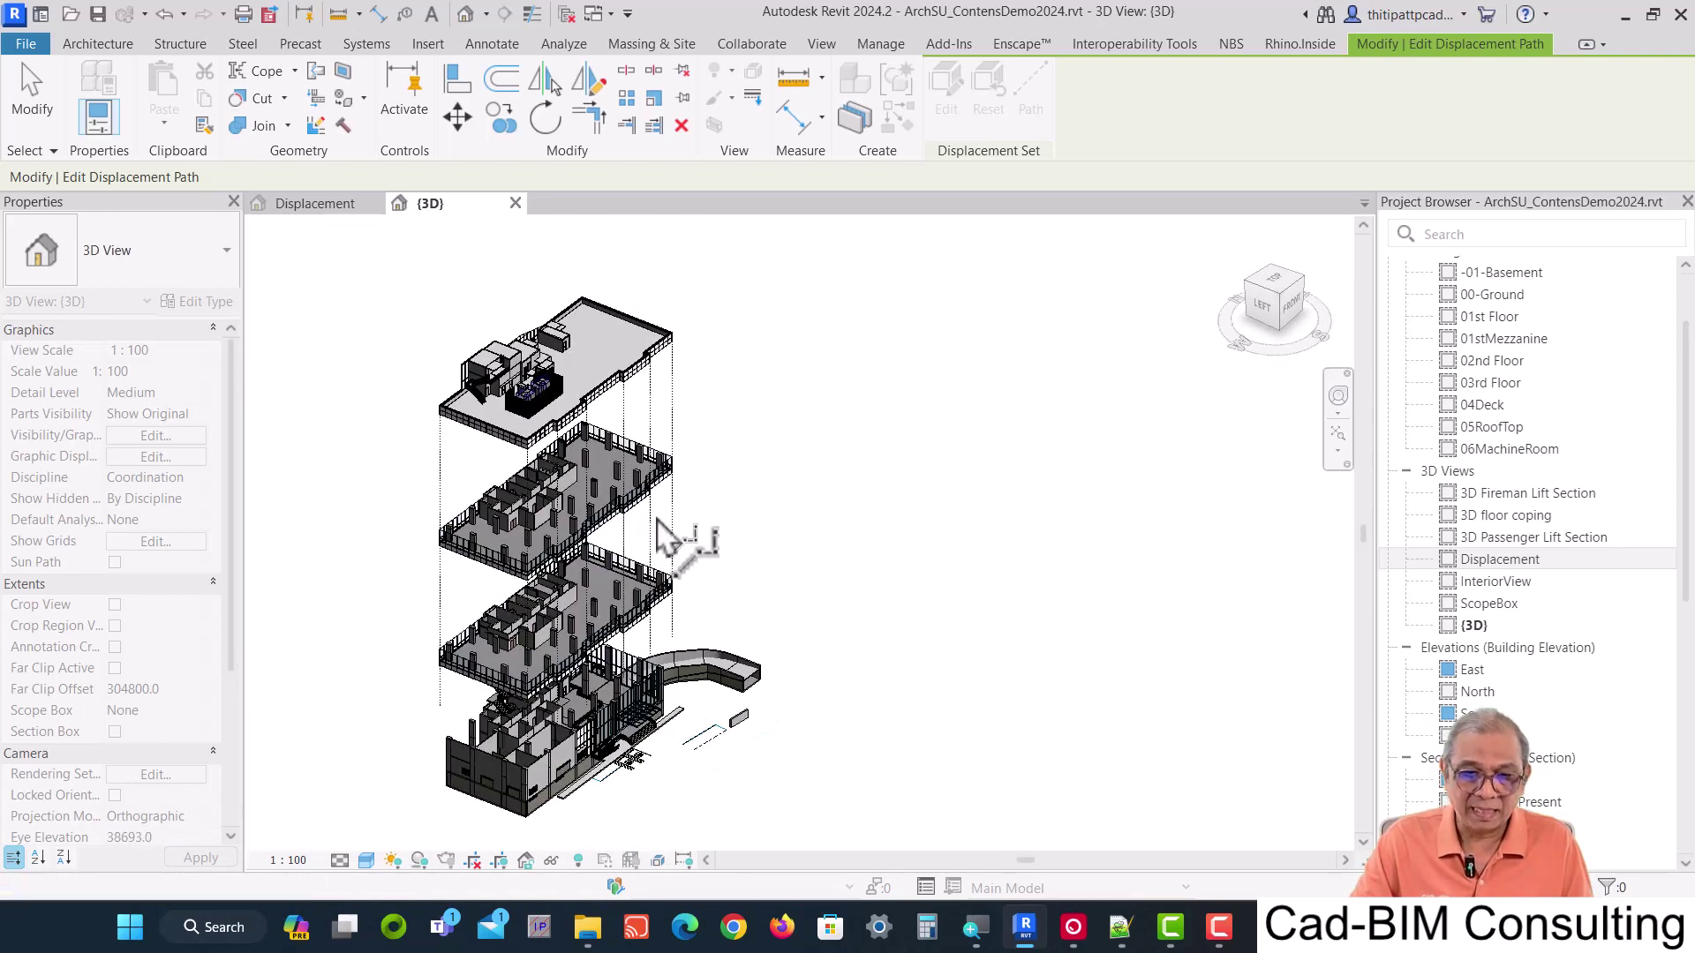
pyautogui.press('Escape')
pyautogui.scroll(1, 741, 596)
pyautogui.keyDown('shift'); pyautogui.moveTo(746, 596); pyautogui.dragTo(742, 560, button='middle'); pyautogui.keyUp('shift')
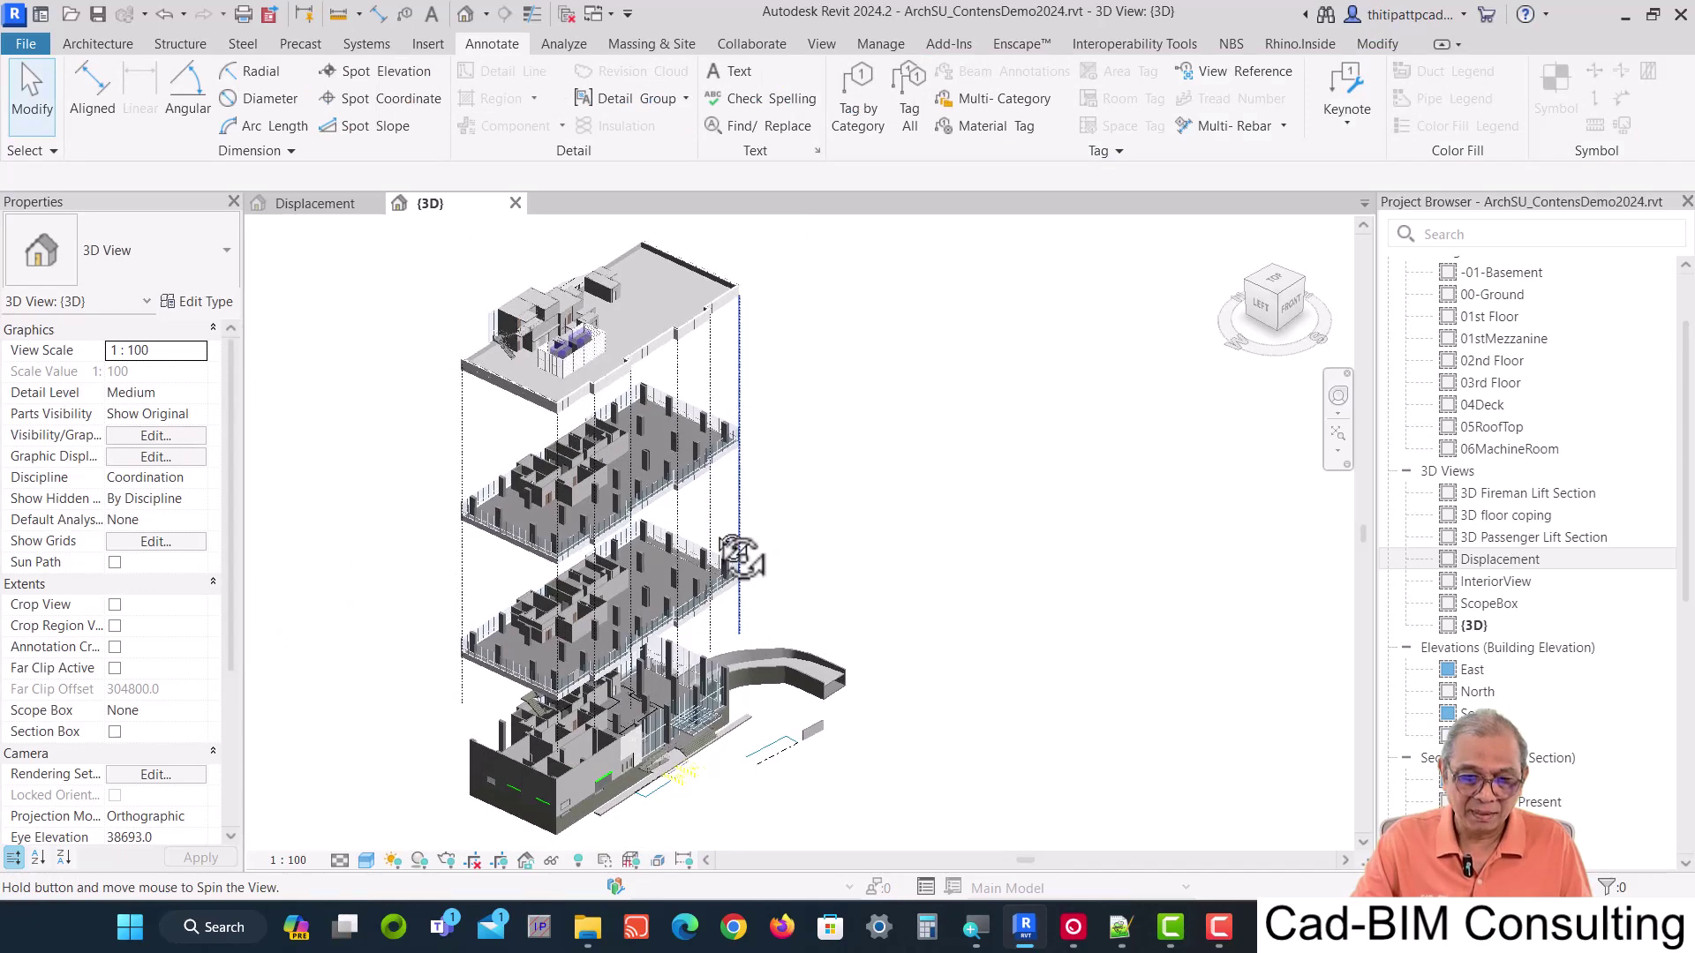
pyautogui.keyDown('shift'); pyautogui.moveTo(741, 561); pyautogui.dragTo(768, 535, button='middle'); pyautogui.keyUp('shift')
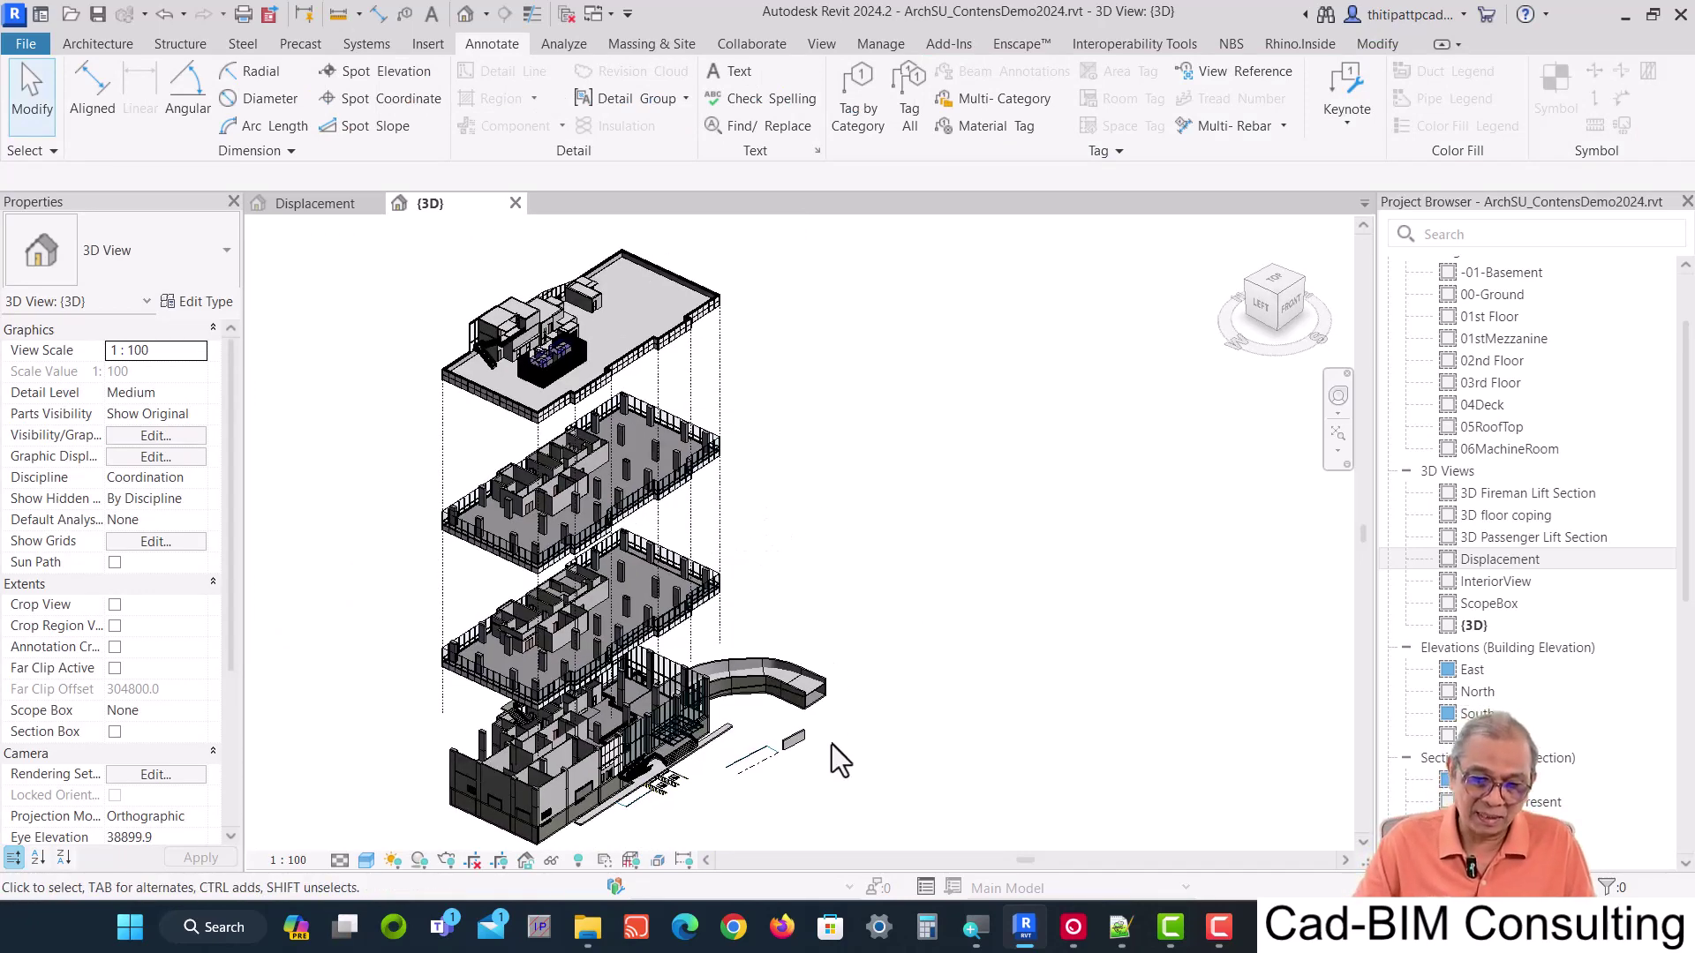
# Save the current 3D orientation as a locked view named 'ExplodeView'.
pyautogui.click(526, 864)
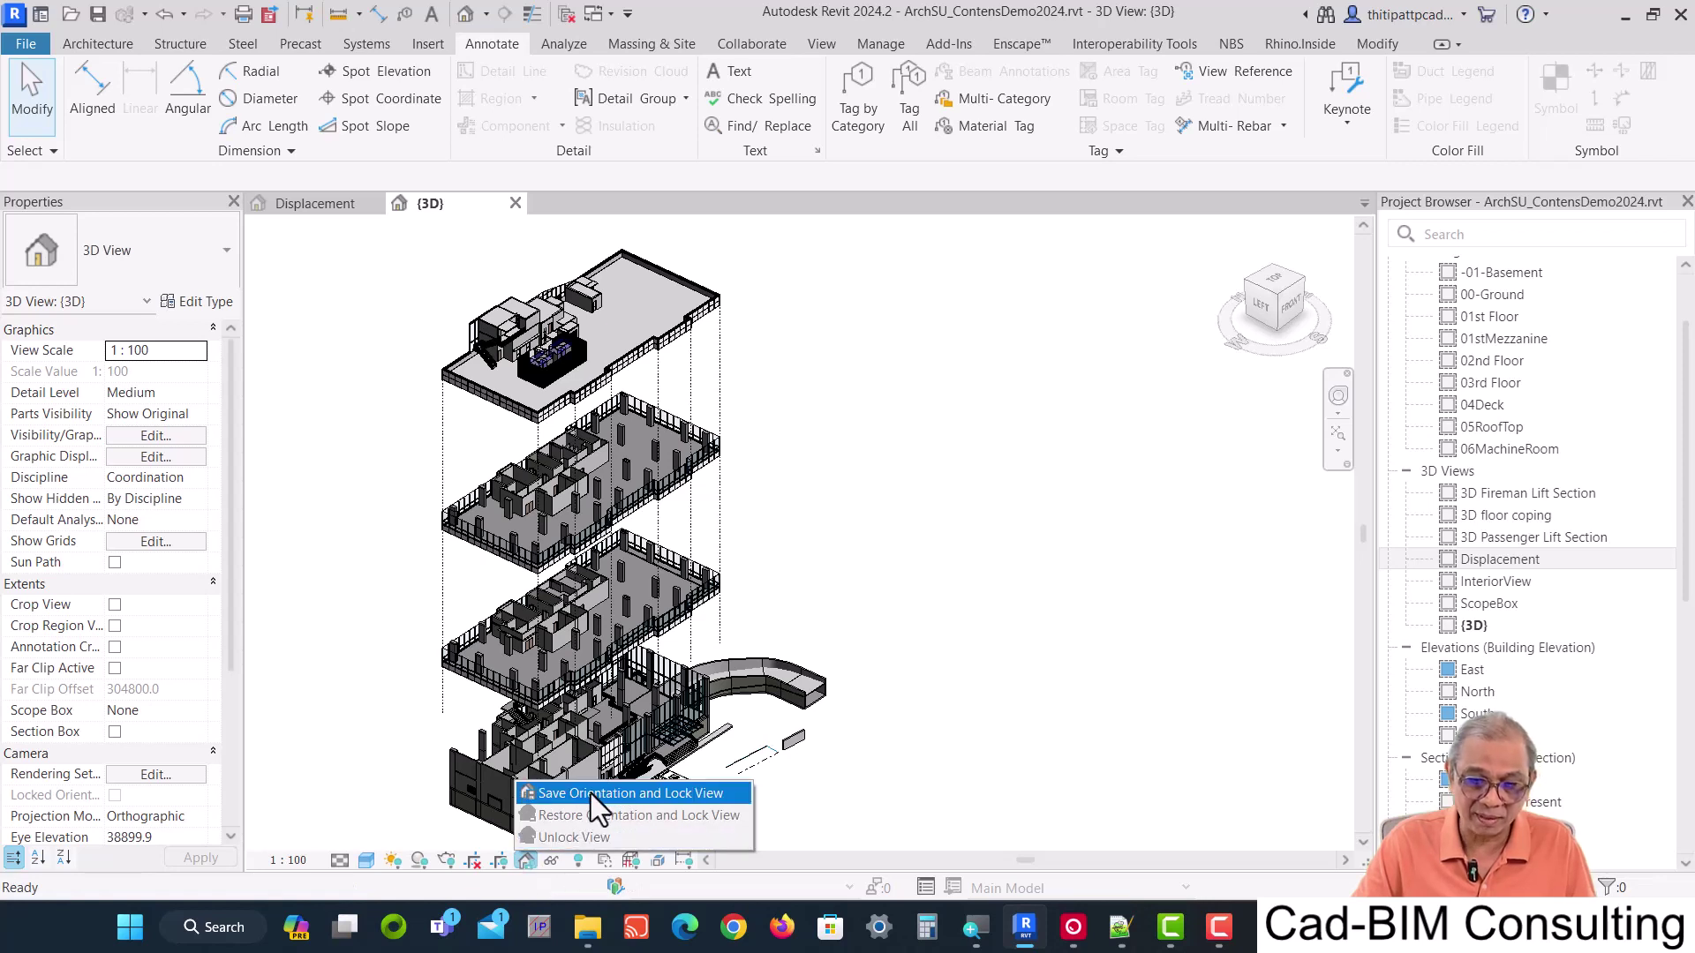
pyautogui.click(601, 792)
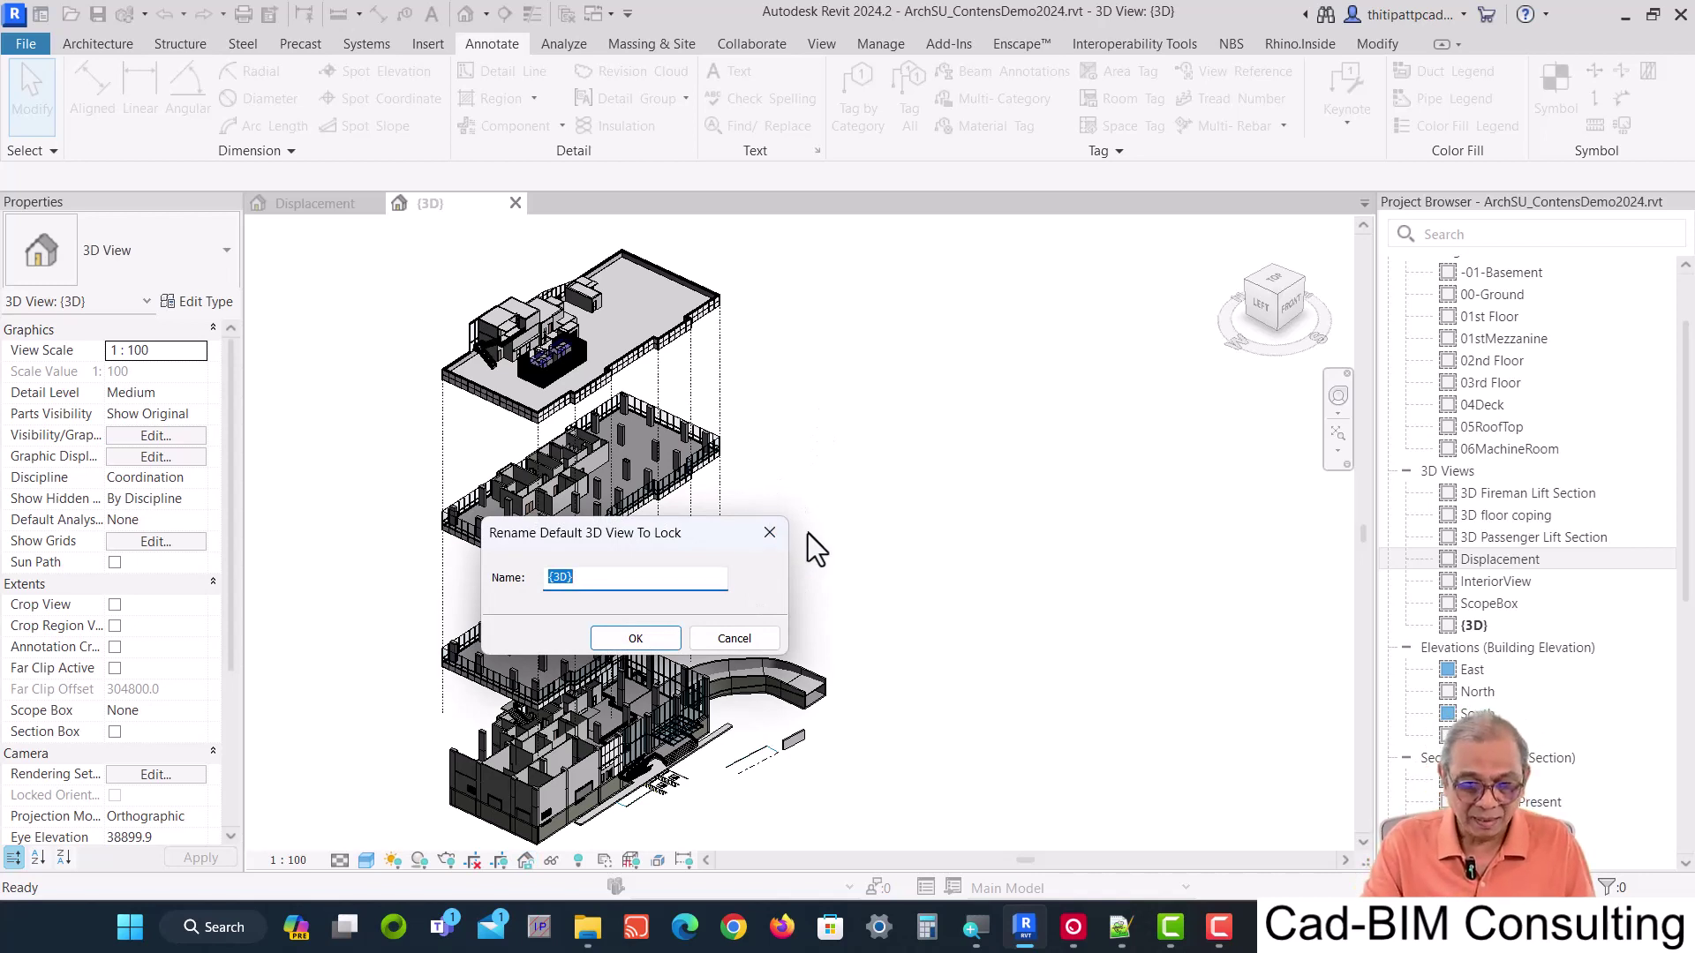
pyautogui.write('Expl')
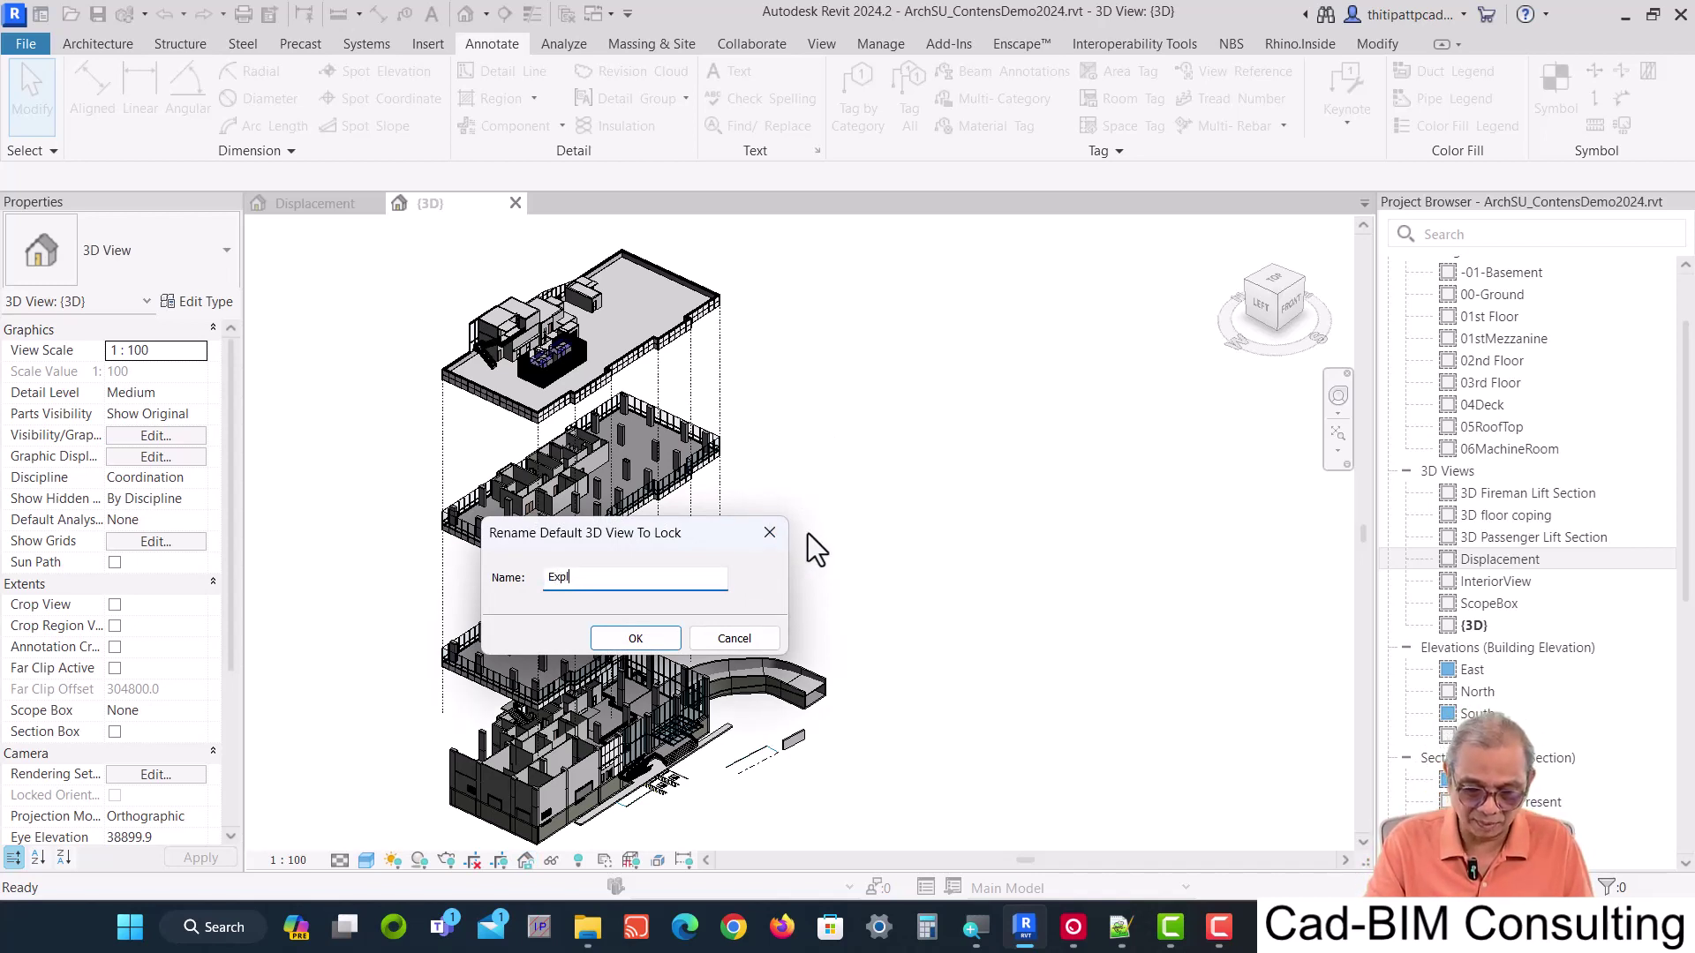
pyautogui.write('odeVie')
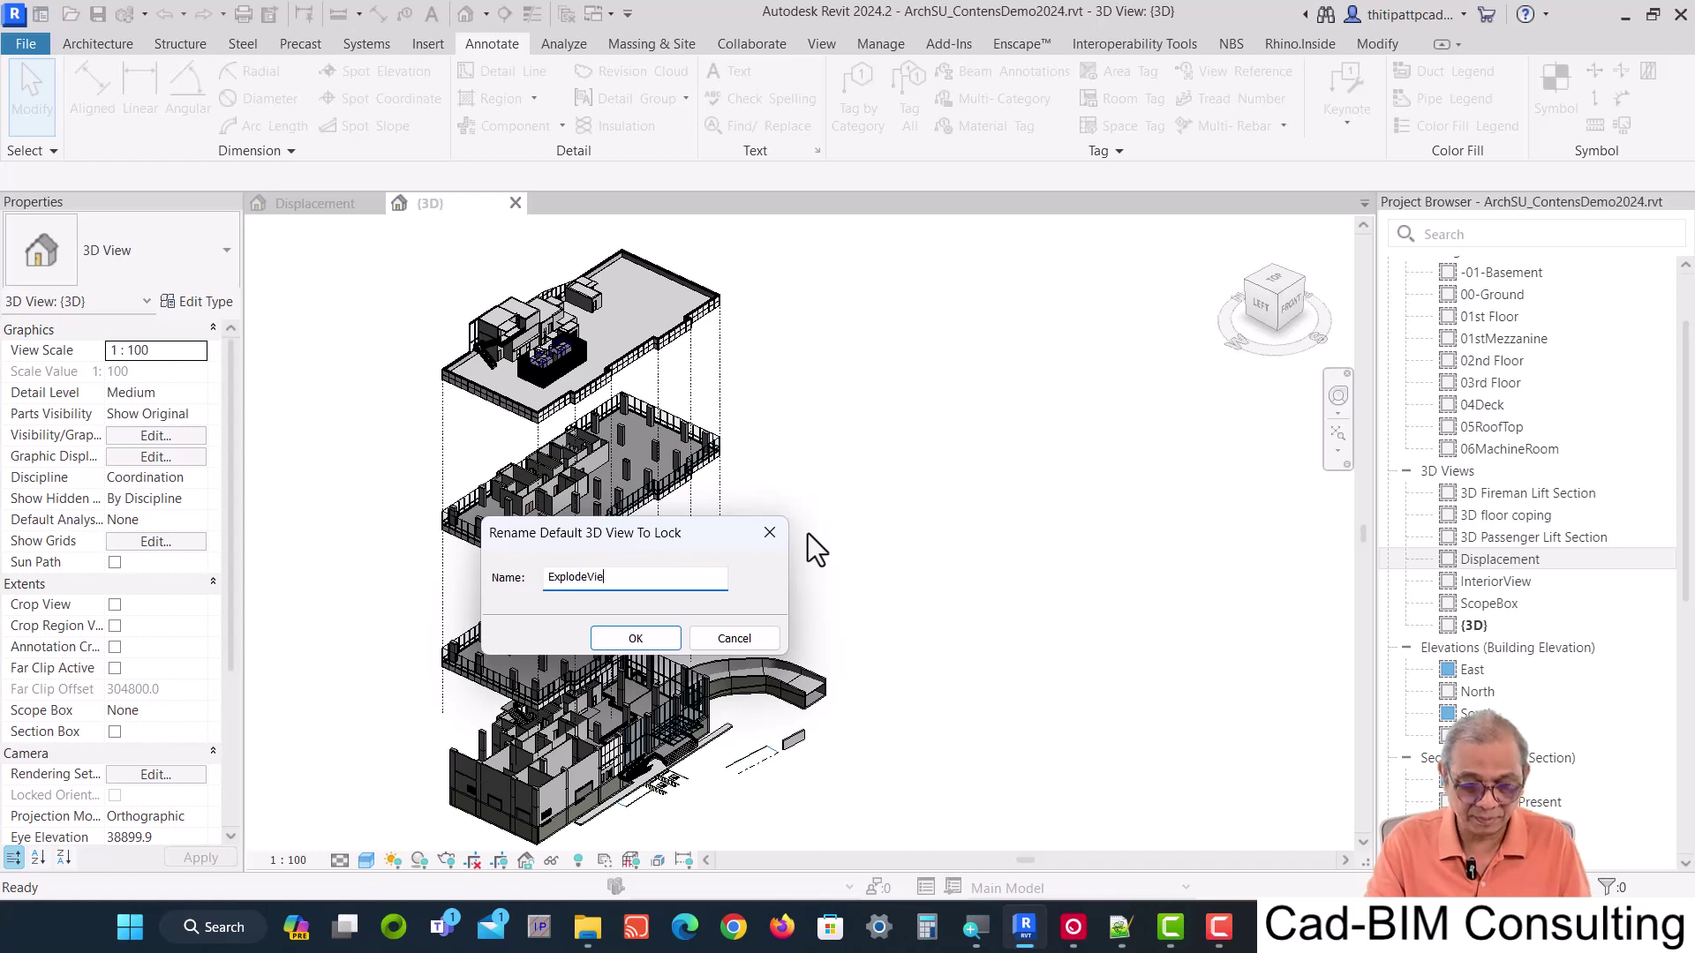
pyautogui.write('w')
pyautogui.click(630, 638)
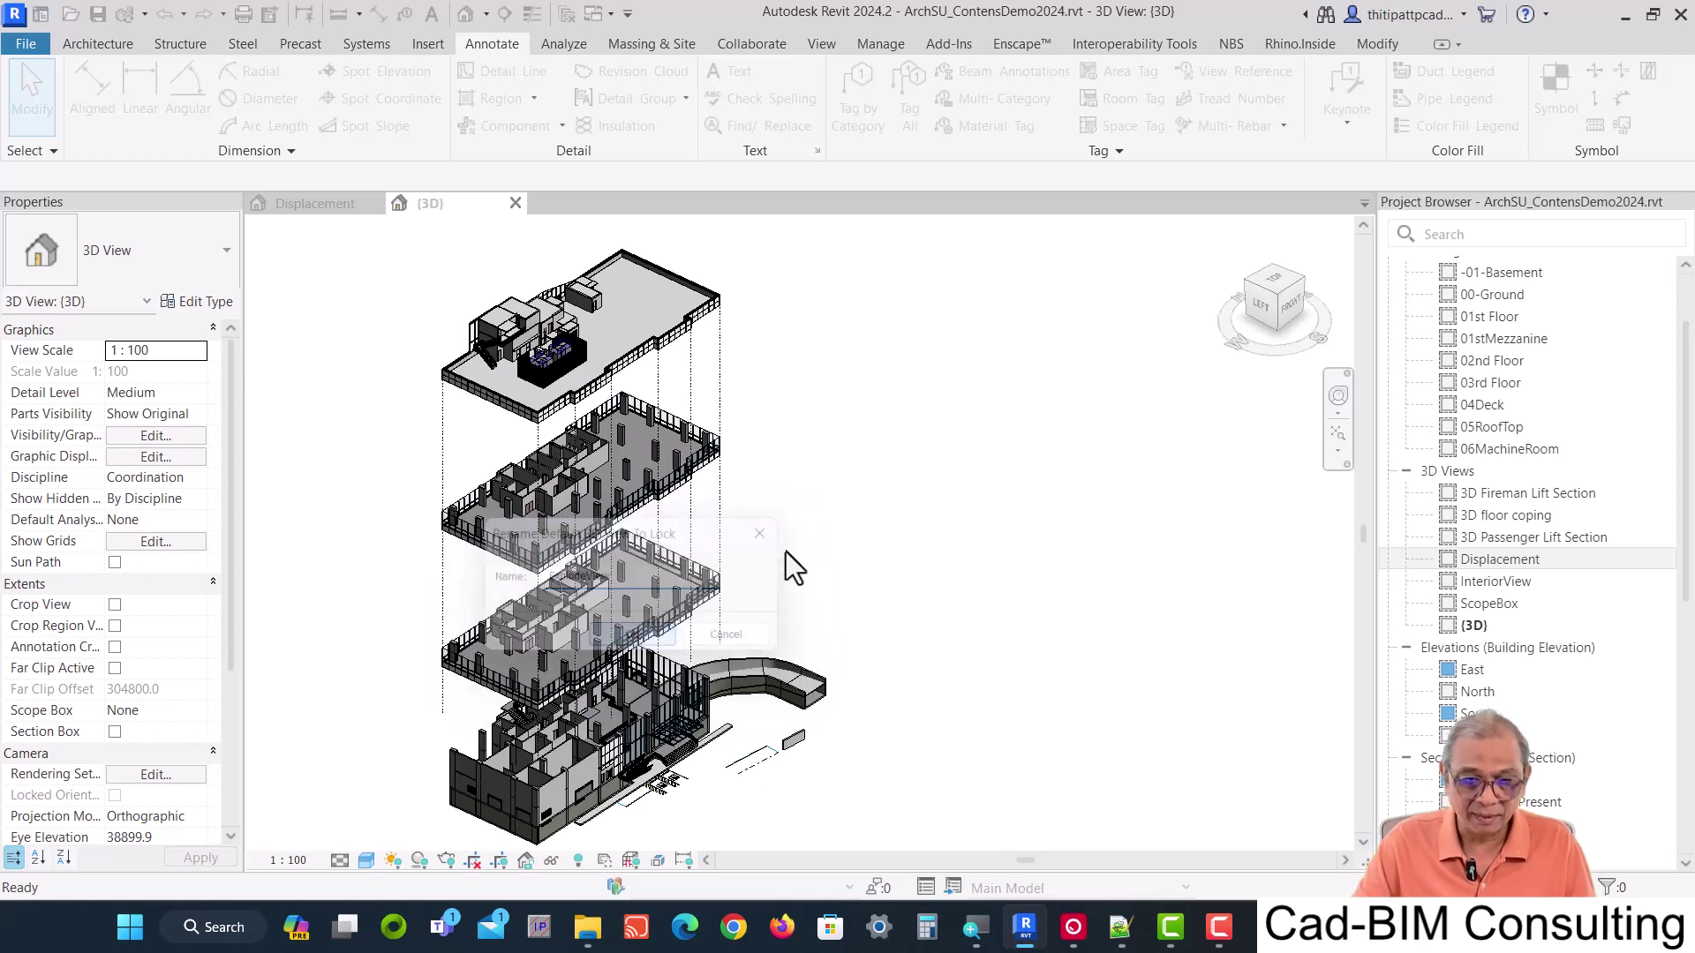
# Unlock and orbit the view, then restore the saved orientation and relock it.
pyautogui.moveTo(793, 530)
pyautogui.keyDown('shift'); pyautogui.mouseDown(button='middle')
pyautogui.moveTo(823, 488)
pyautogui.moveTo(822, 538)
pyautogui.mouseUp(button='middle'); pyautogui.keyUp('shift')
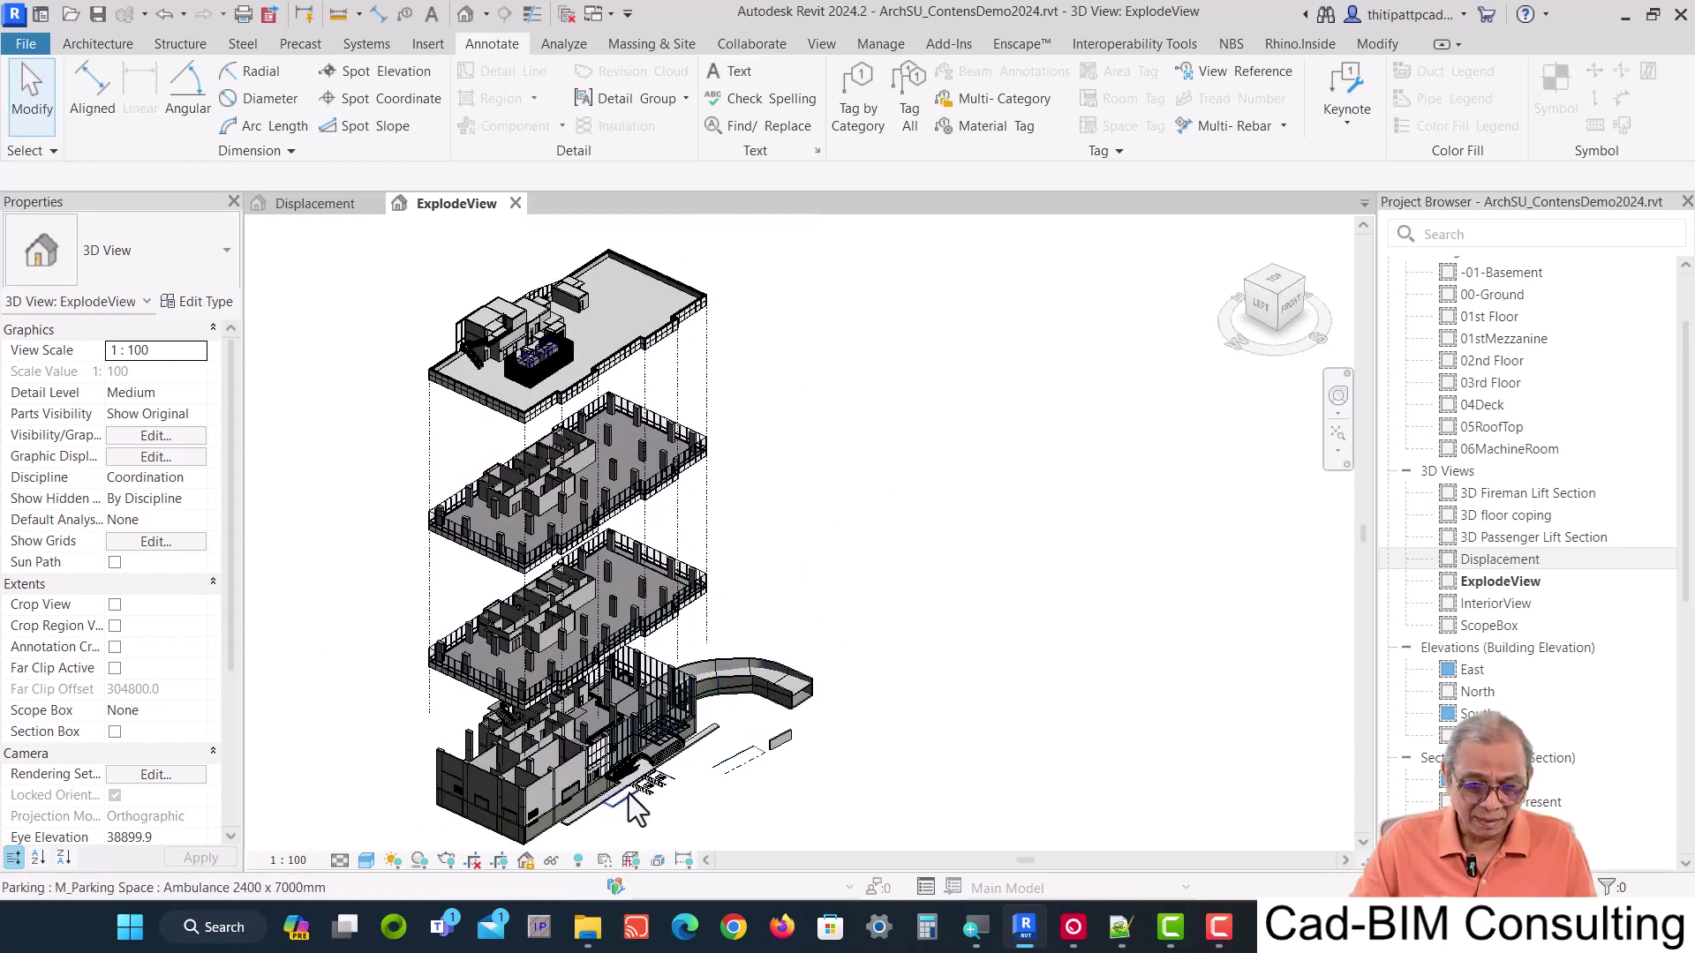
pyautogui.click(529, 863)
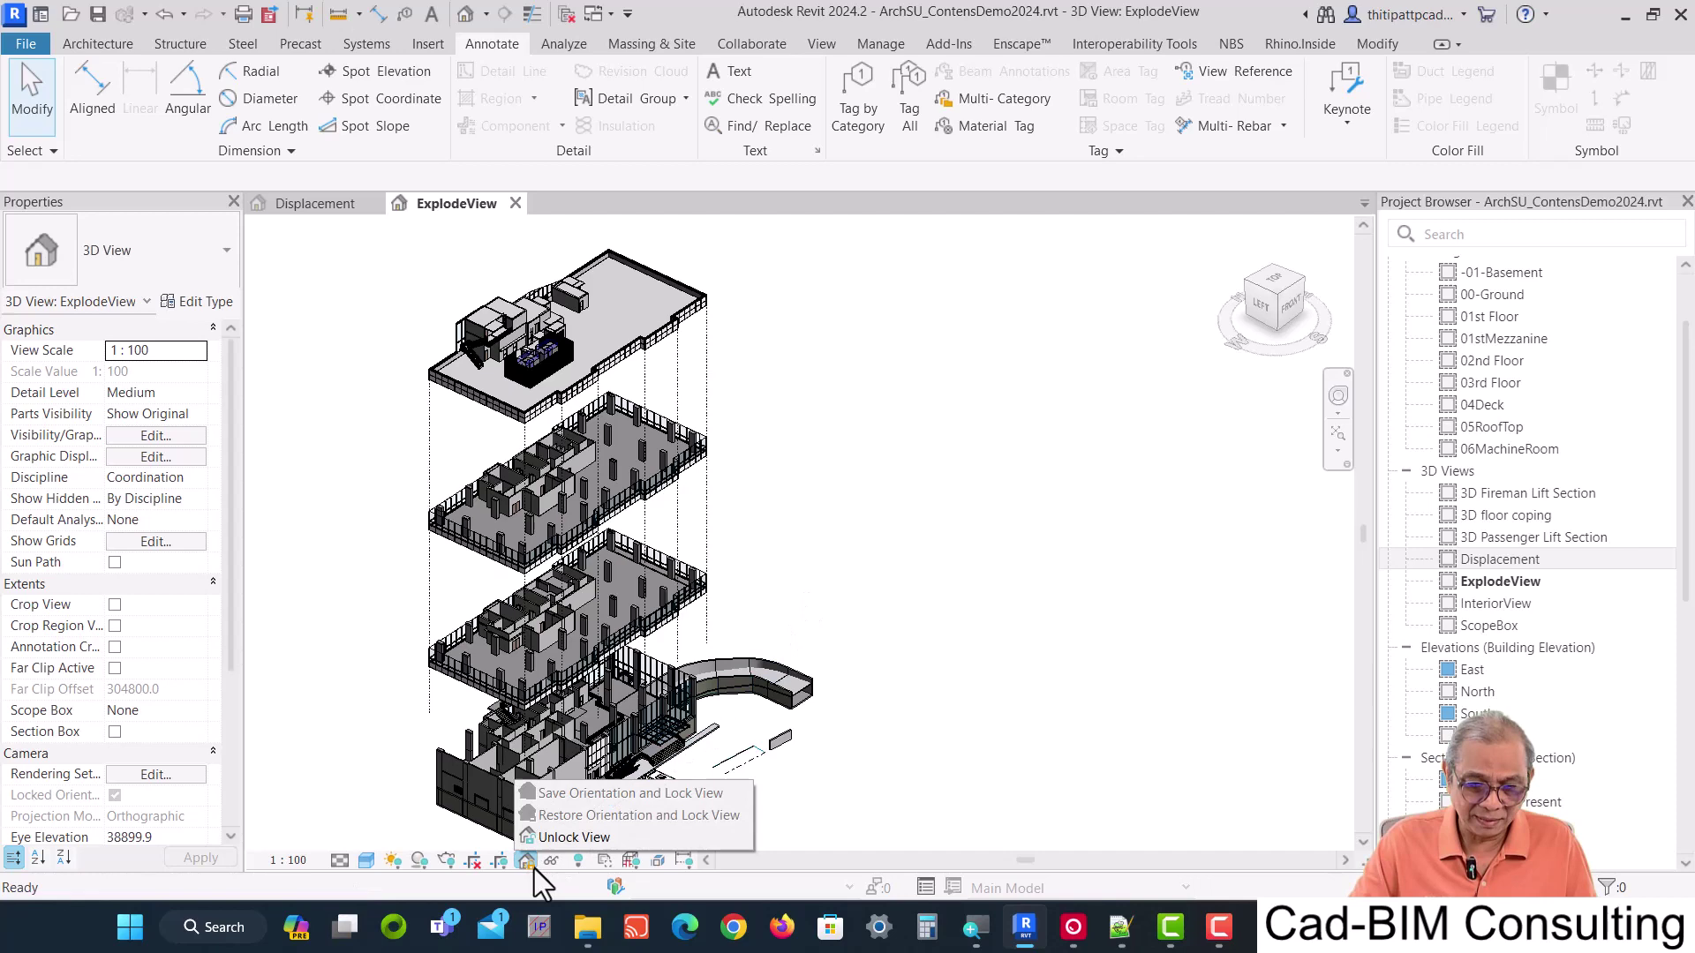
pyautogui.click(590, 842)
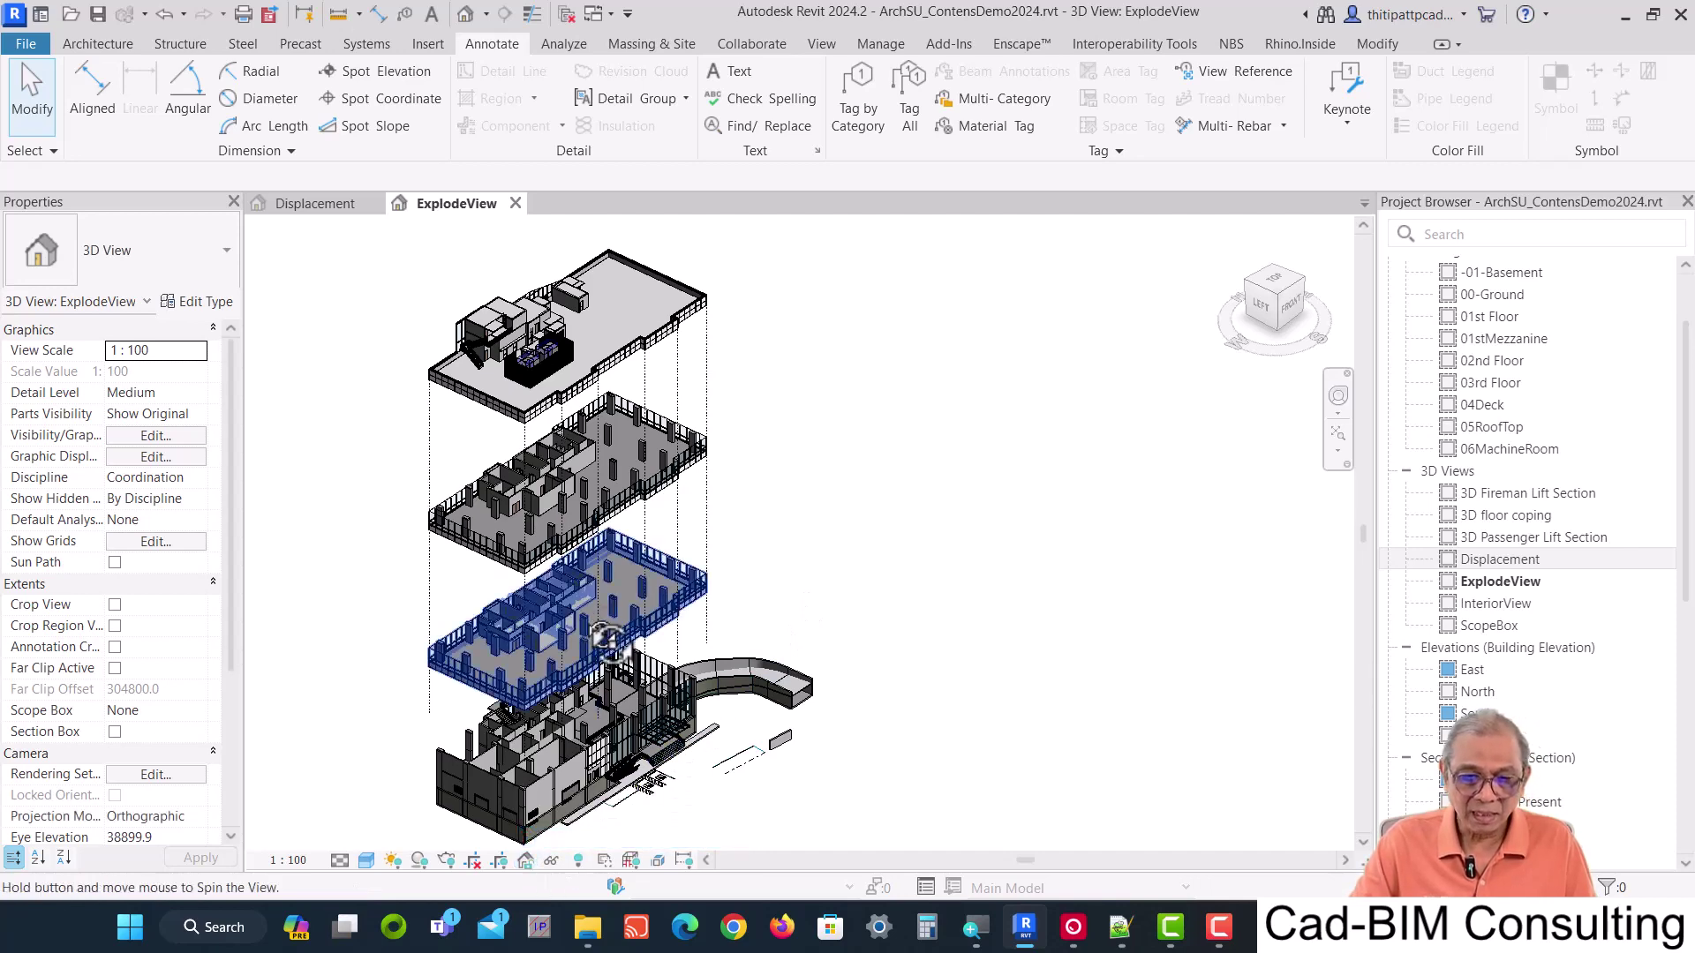
pyautogui.moveTo(636, 618)
pyautogui.keyDown('shift'); pyautogui.mouseDown(button='middle')
pyautogui.moveTo(746, 620)
pyautogui.moveTo(671, 668)
pyautogui.mouseUp(button='middle'); pyautogui.keyUp('shift')
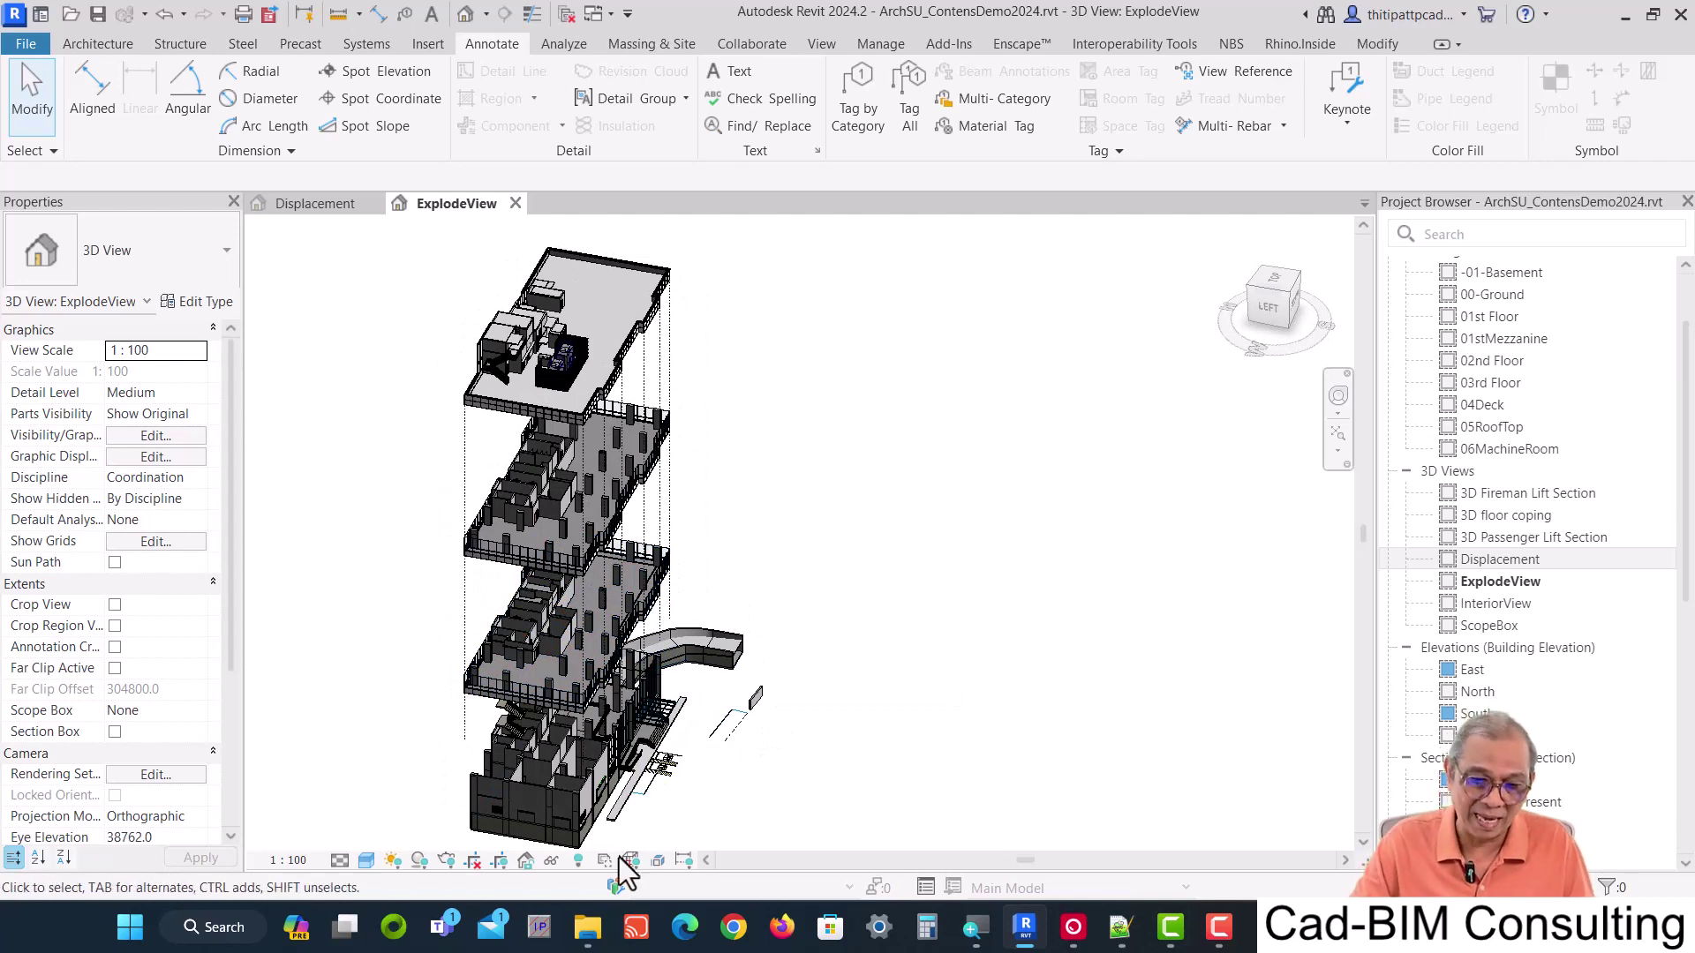
pyautogui.click(528, 864)
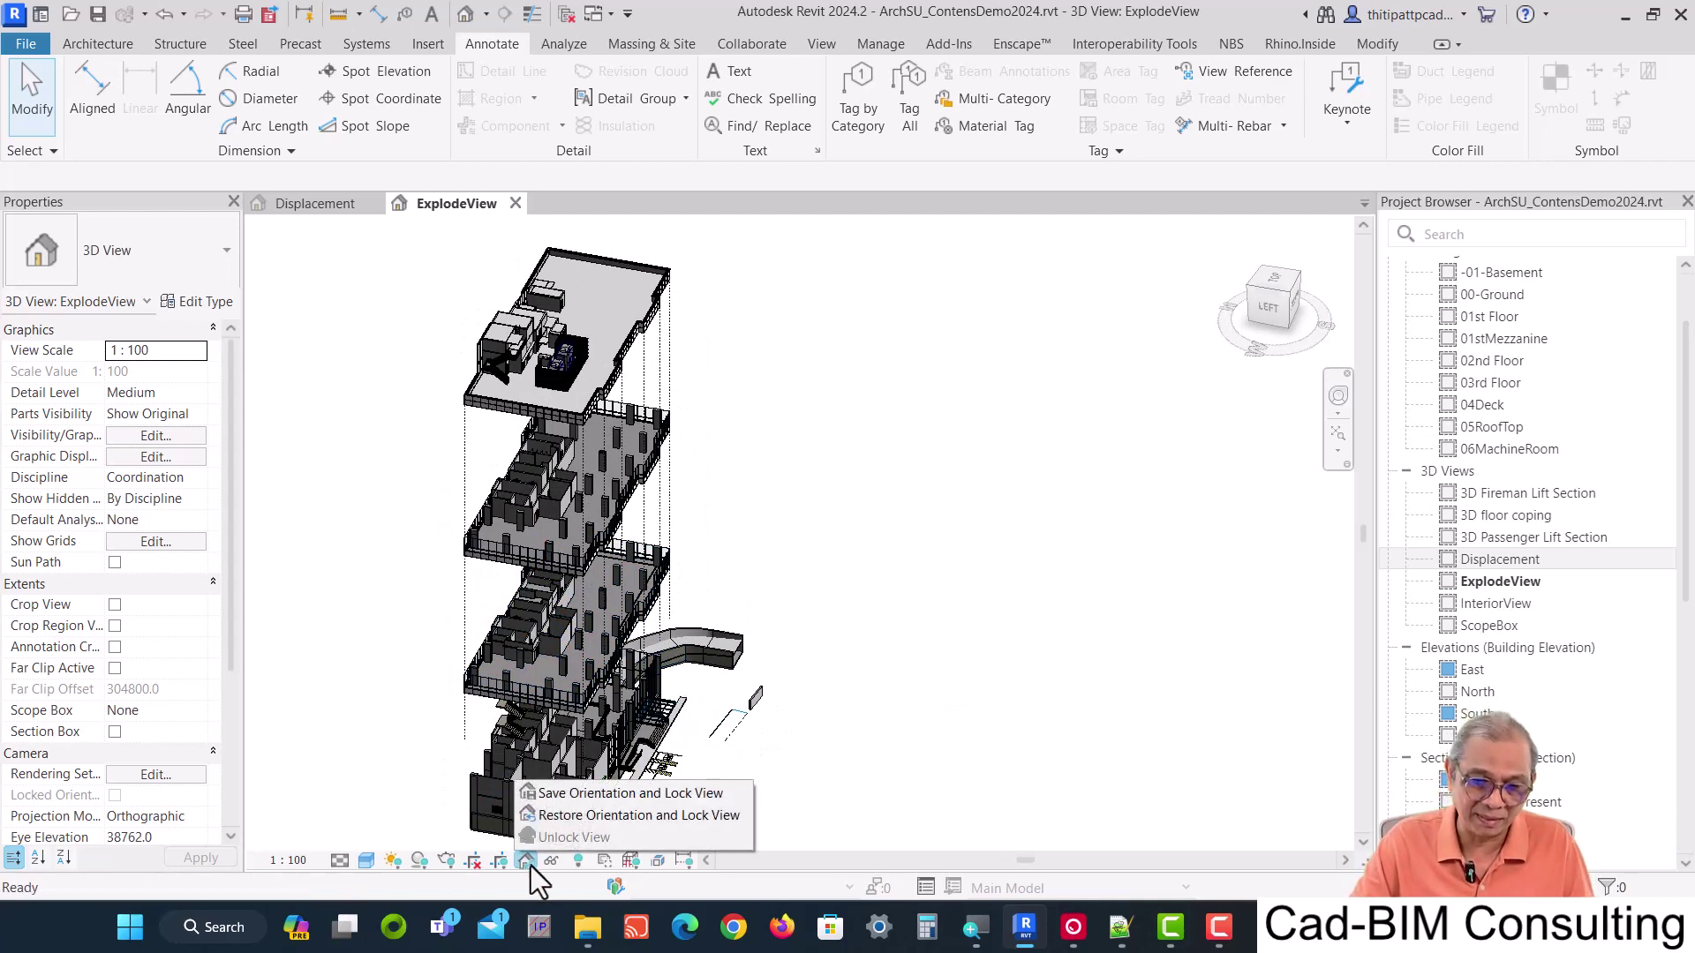
pyautogui.click(603, 816)
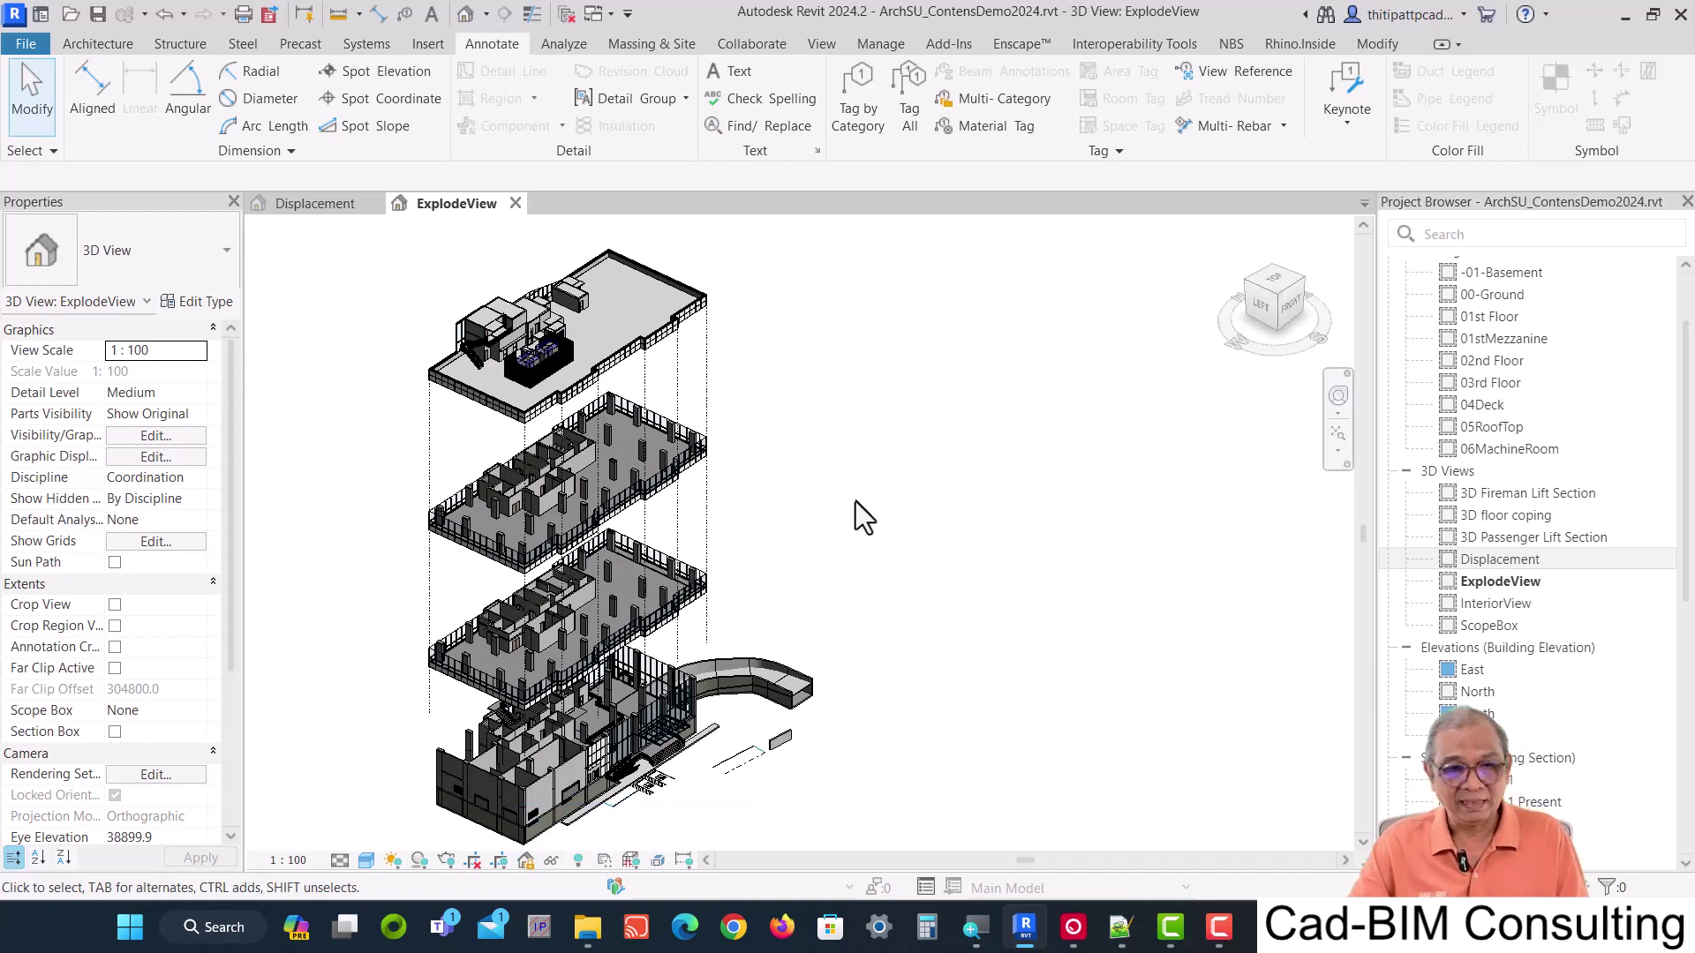
pyautogui.keyDown('shift'); pyautogui.moveTo(769, 500); pyautogui.dragTo(753, 499, button='middle'); pyautogui.keyUp('shift')
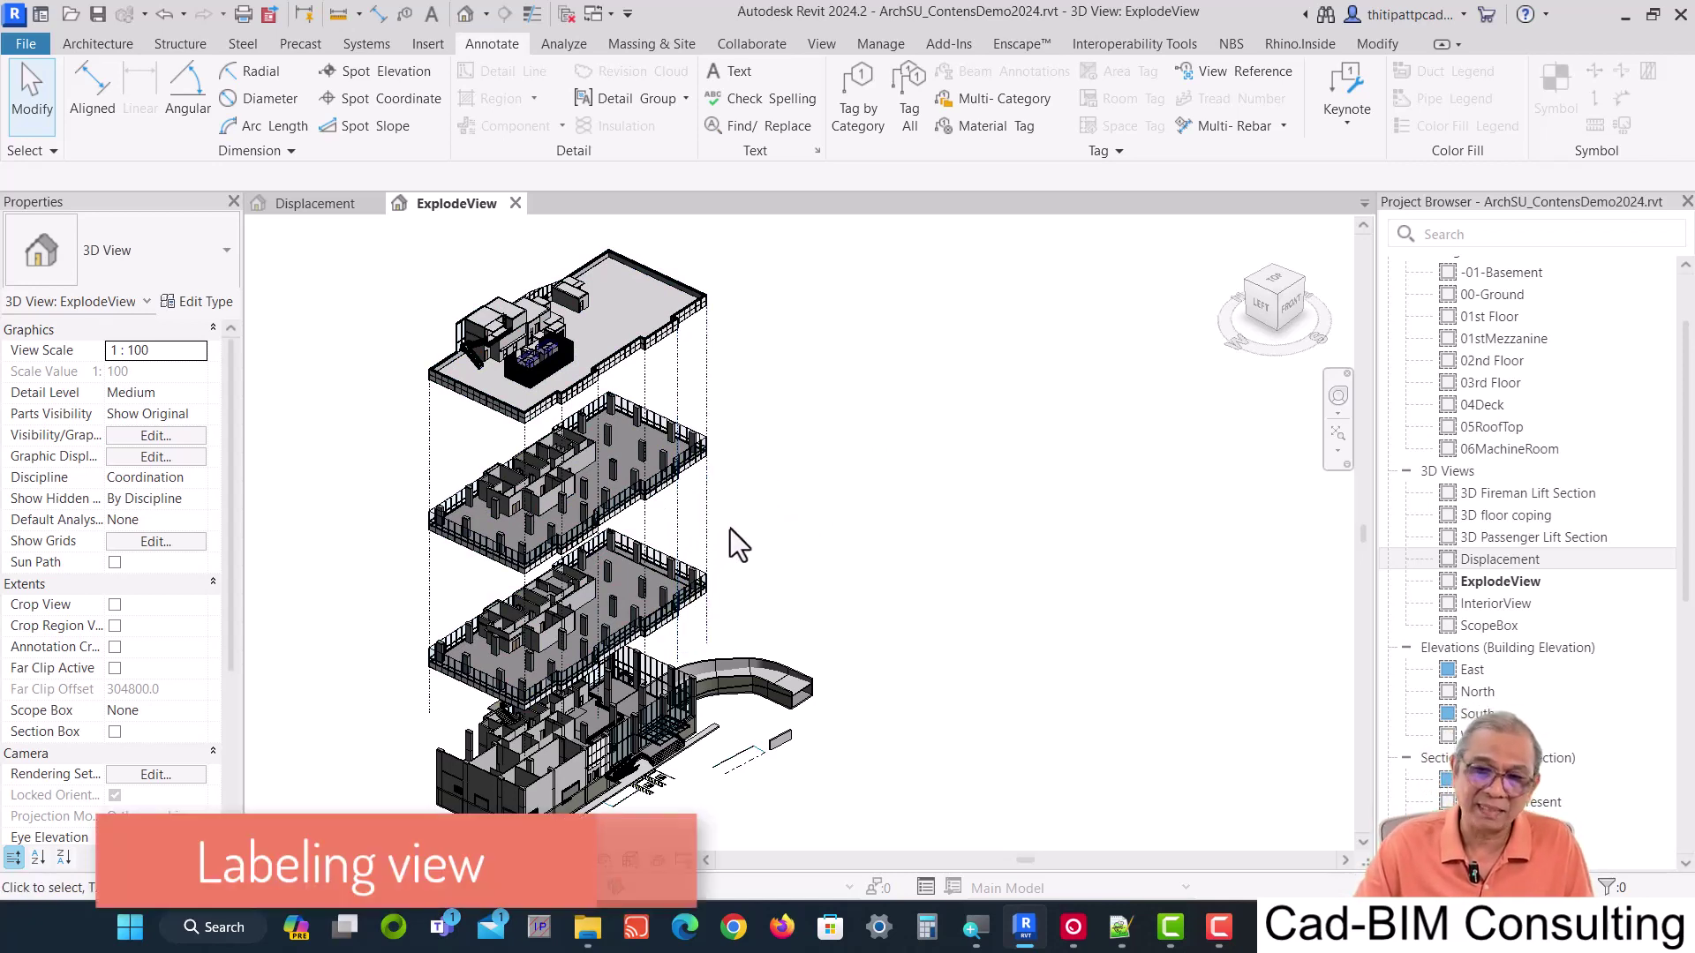
# Place a 20mm Arial 'Roof Deck' leader note from the roof slab edge.
pyautogui.click(739, 73)
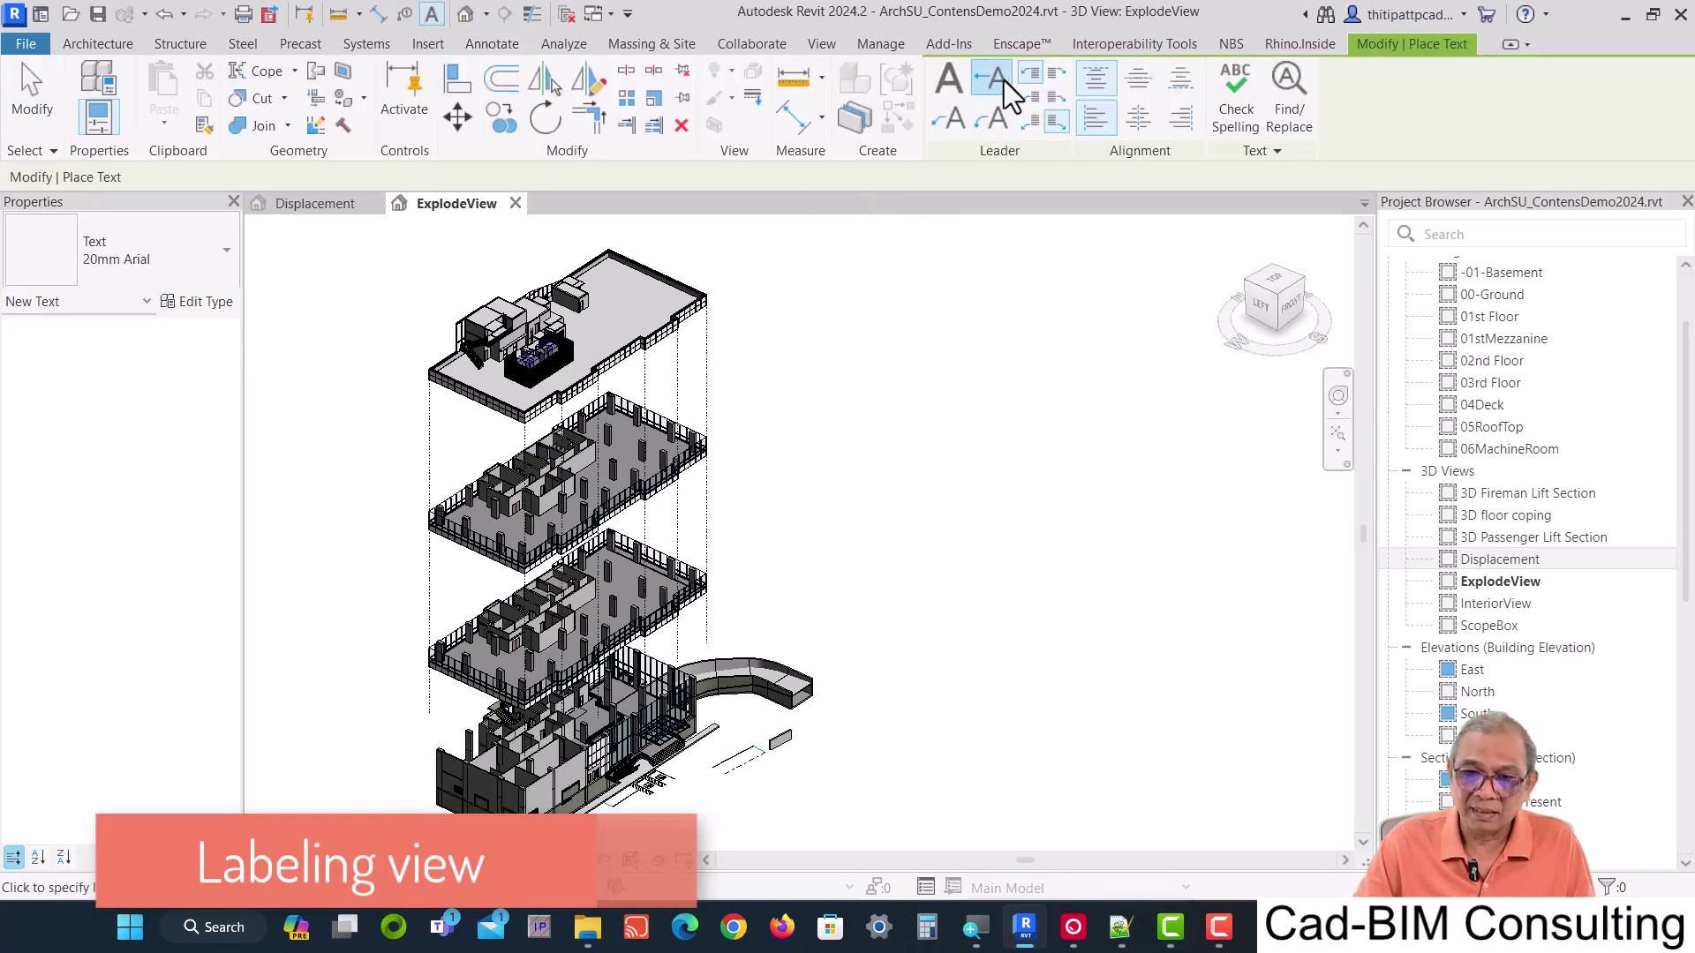
pyautogui.click(221, 252)
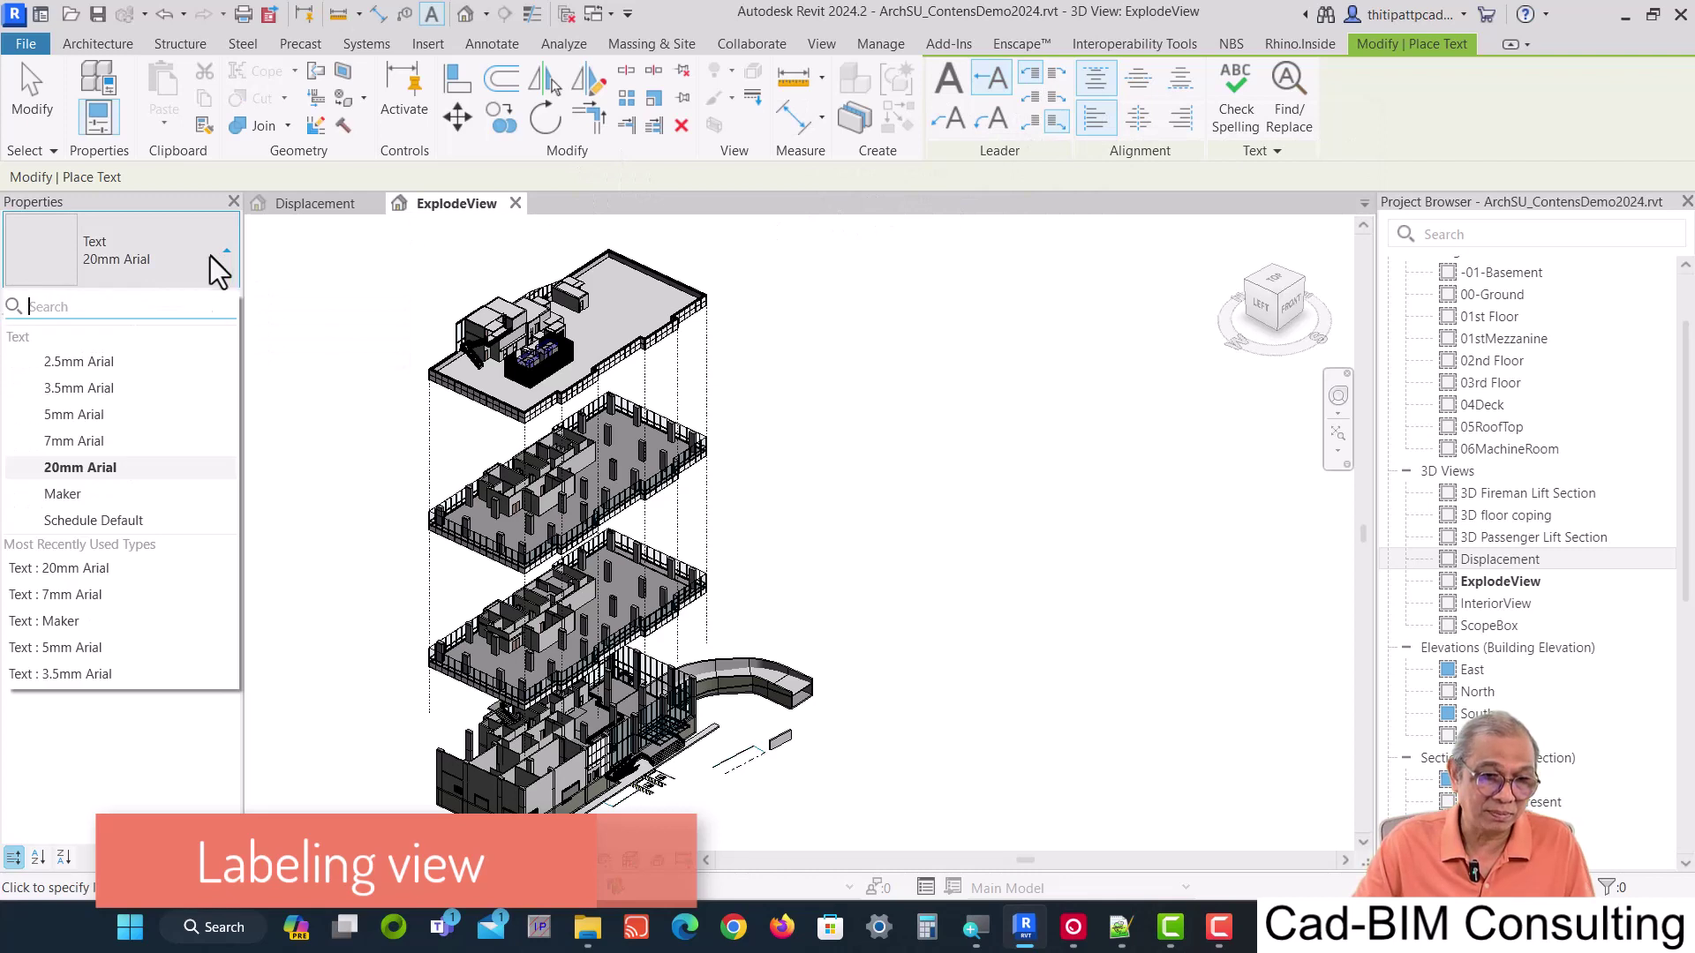
pyautogui.click(85, 469)
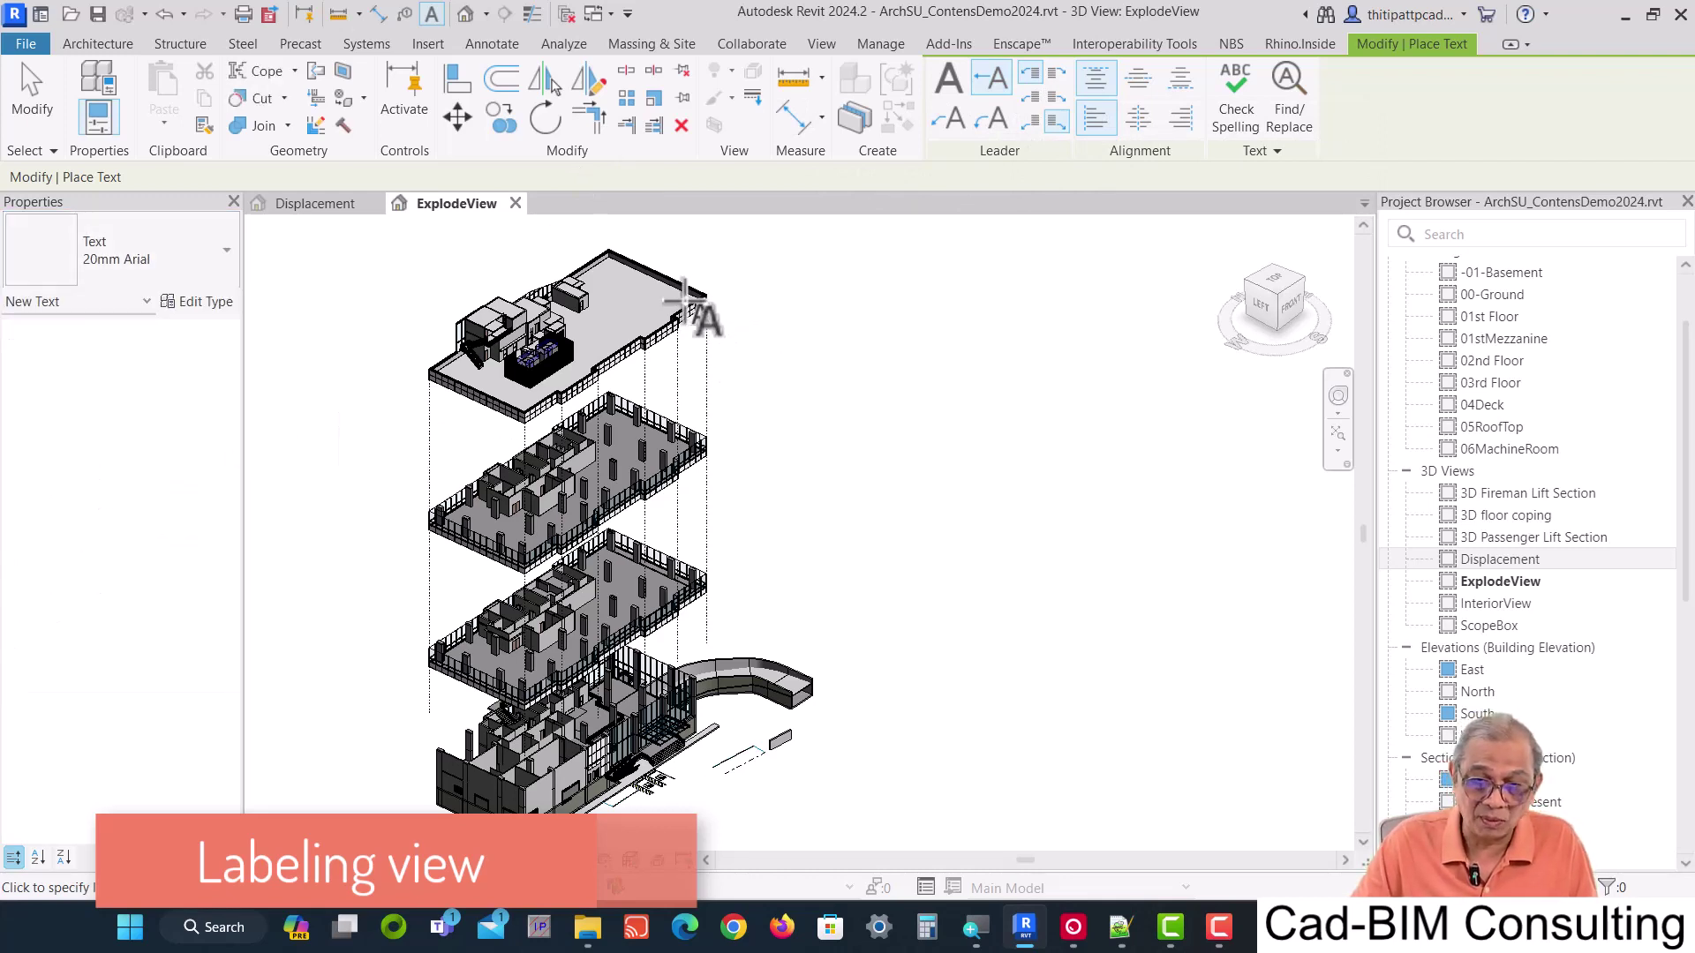
pyautogui.click(682, 301)
pyautogui.click(822, 299)
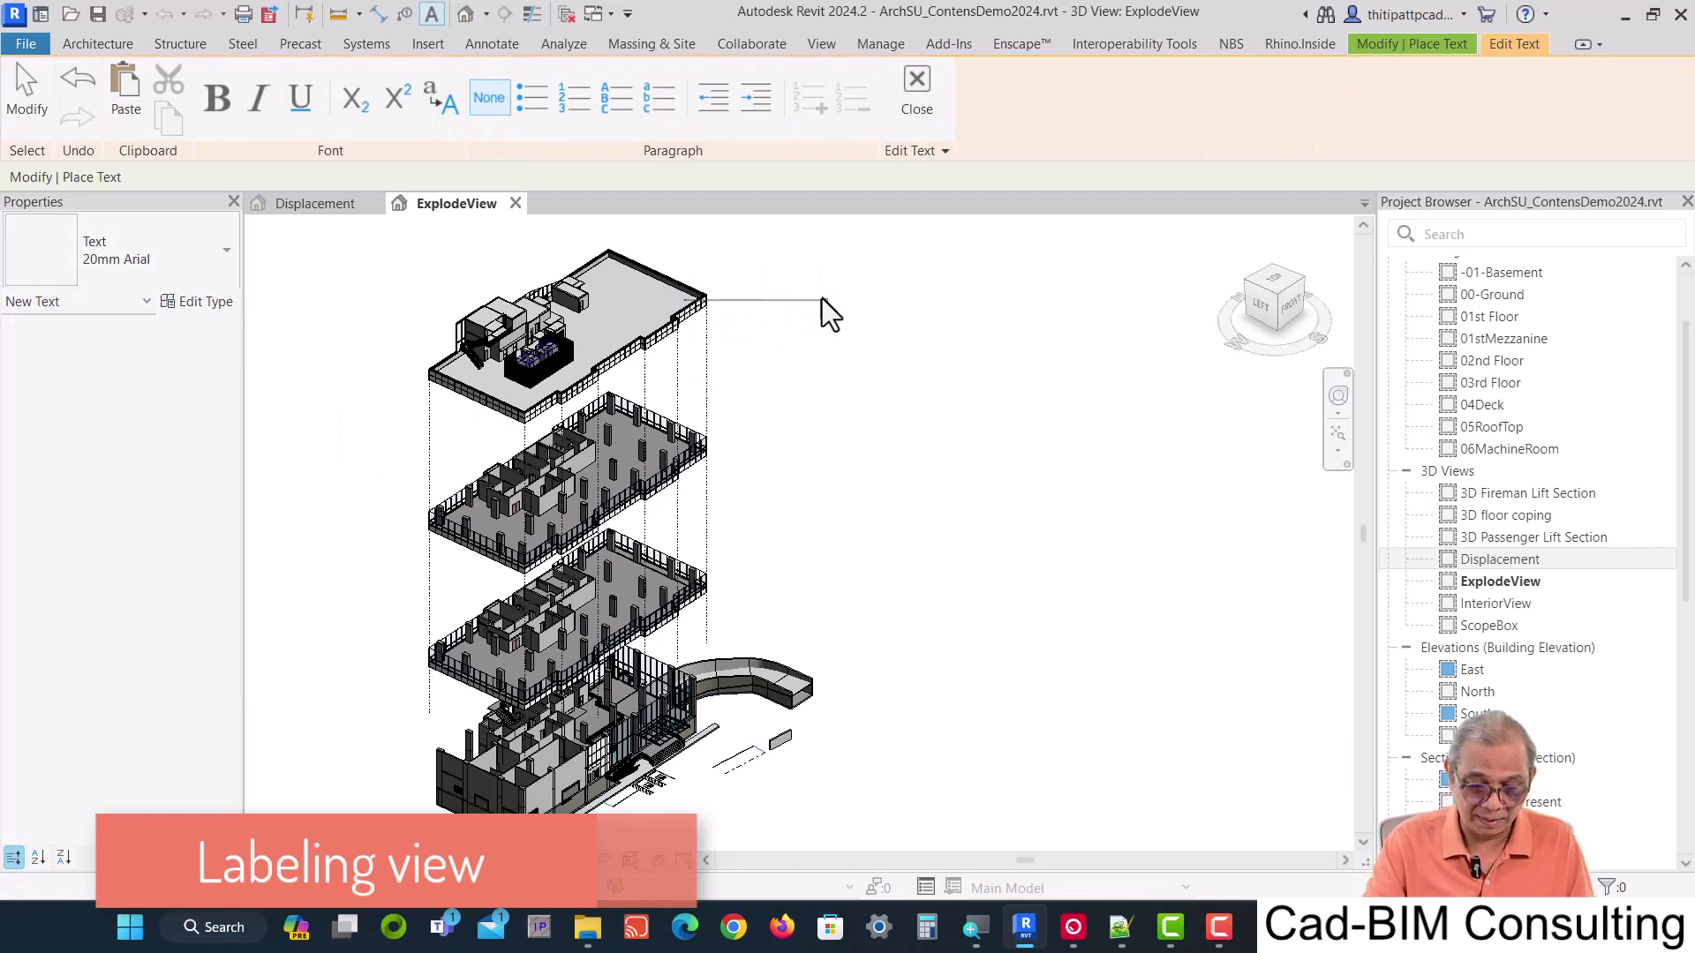
pyautogui.write('of Deck')
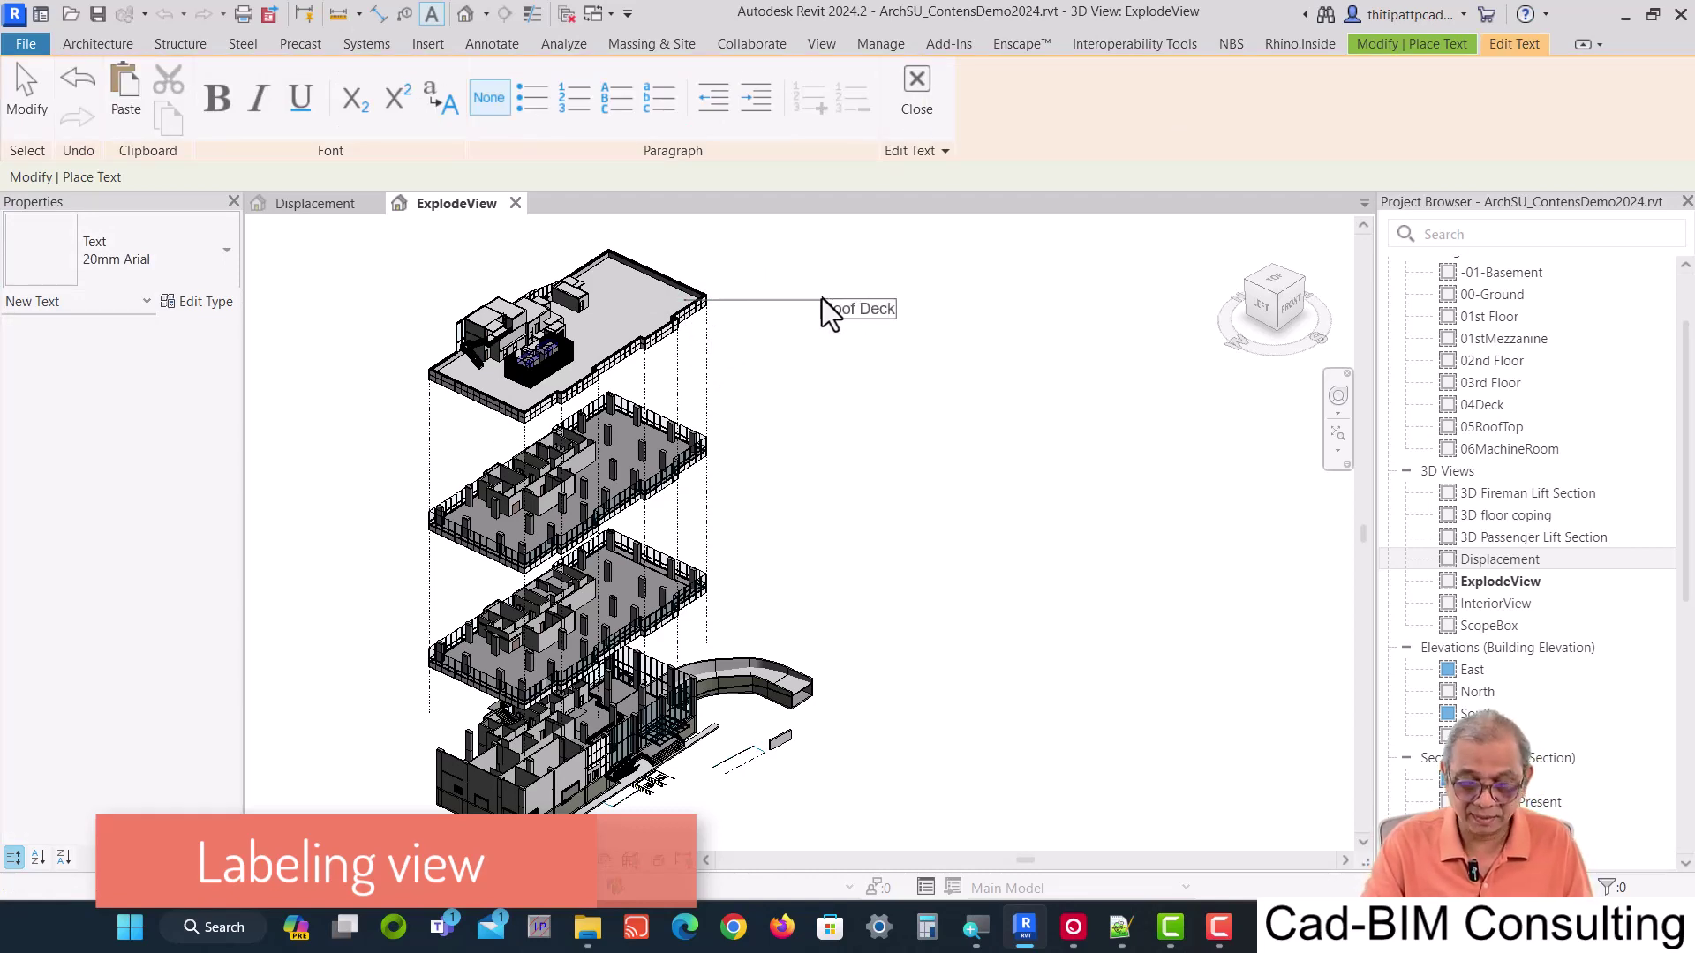
pyautogui.click(916, 362)
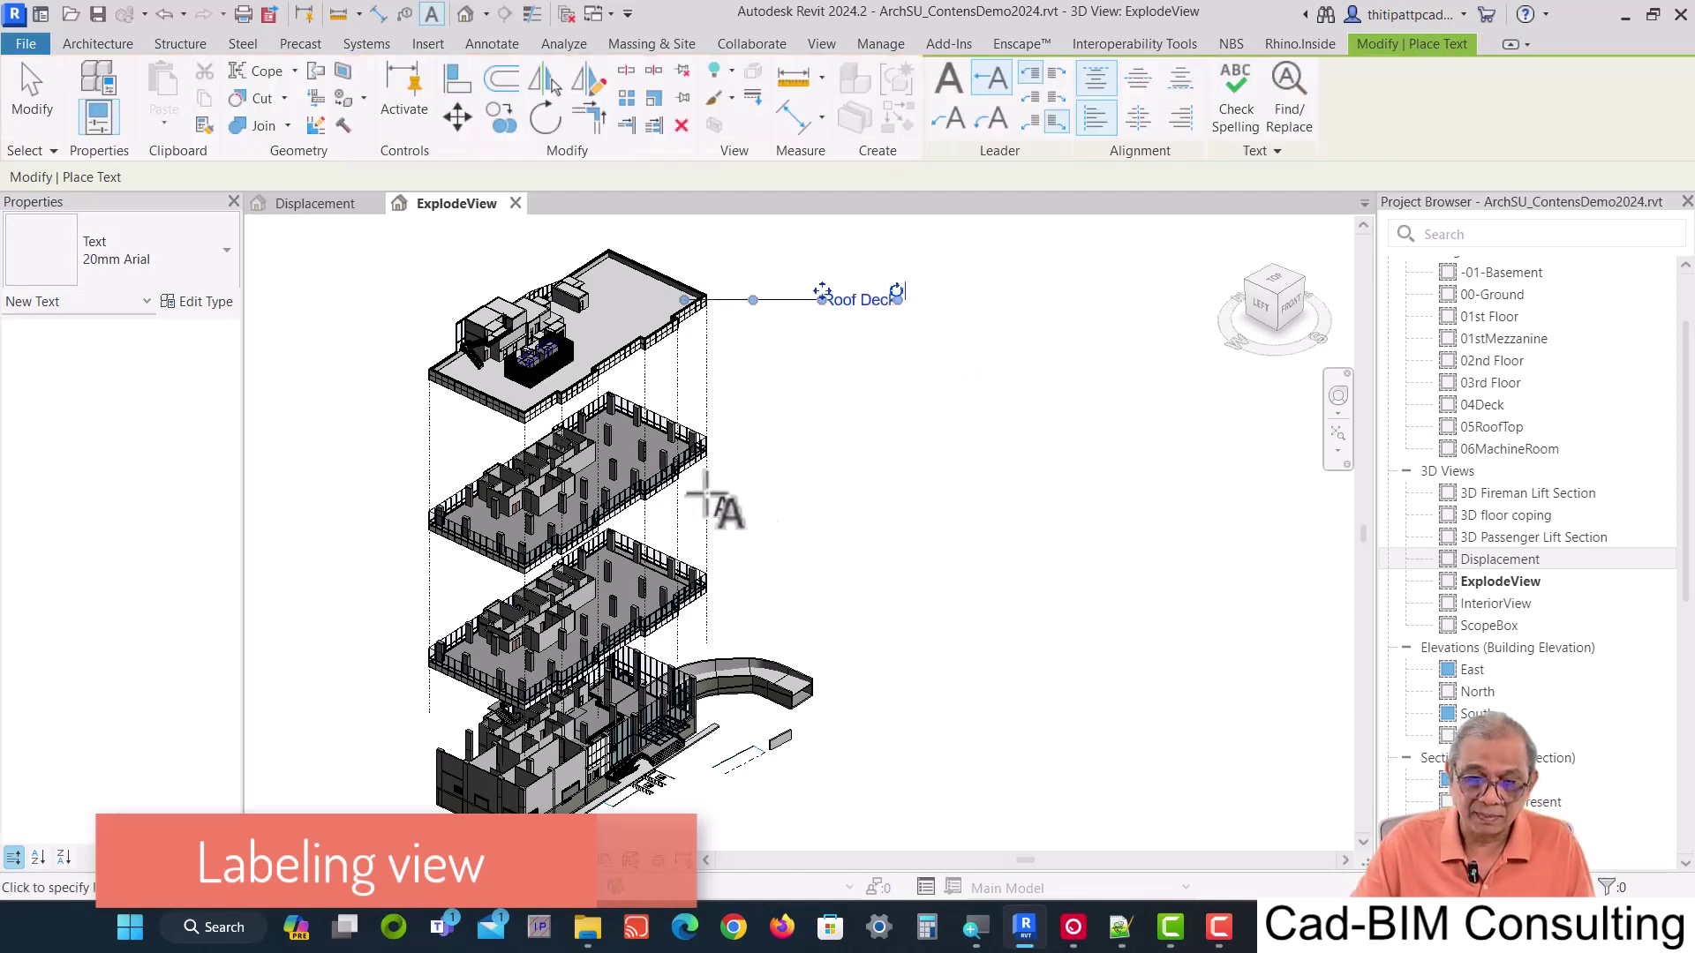
# Add a '3rd Floor' leader note at the third floor, then set new notes to No Leader.
pyautogui.click(706, 445)
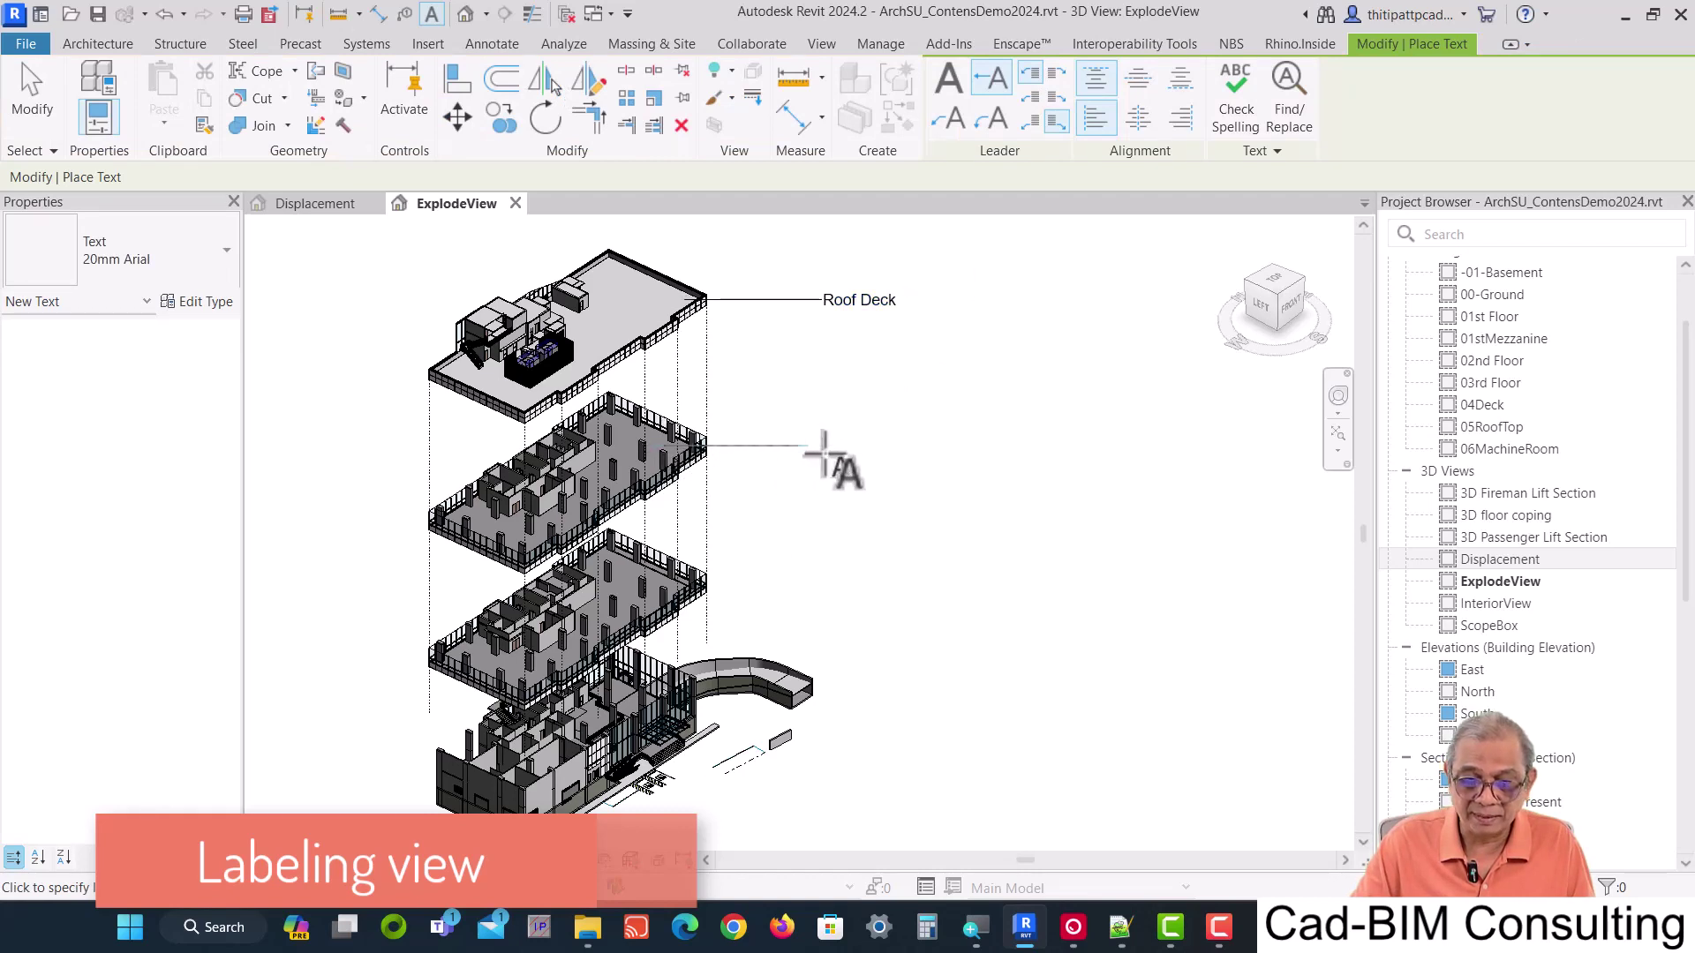
pyautogui.click(823, 448)
pyautogui.write('3rd')
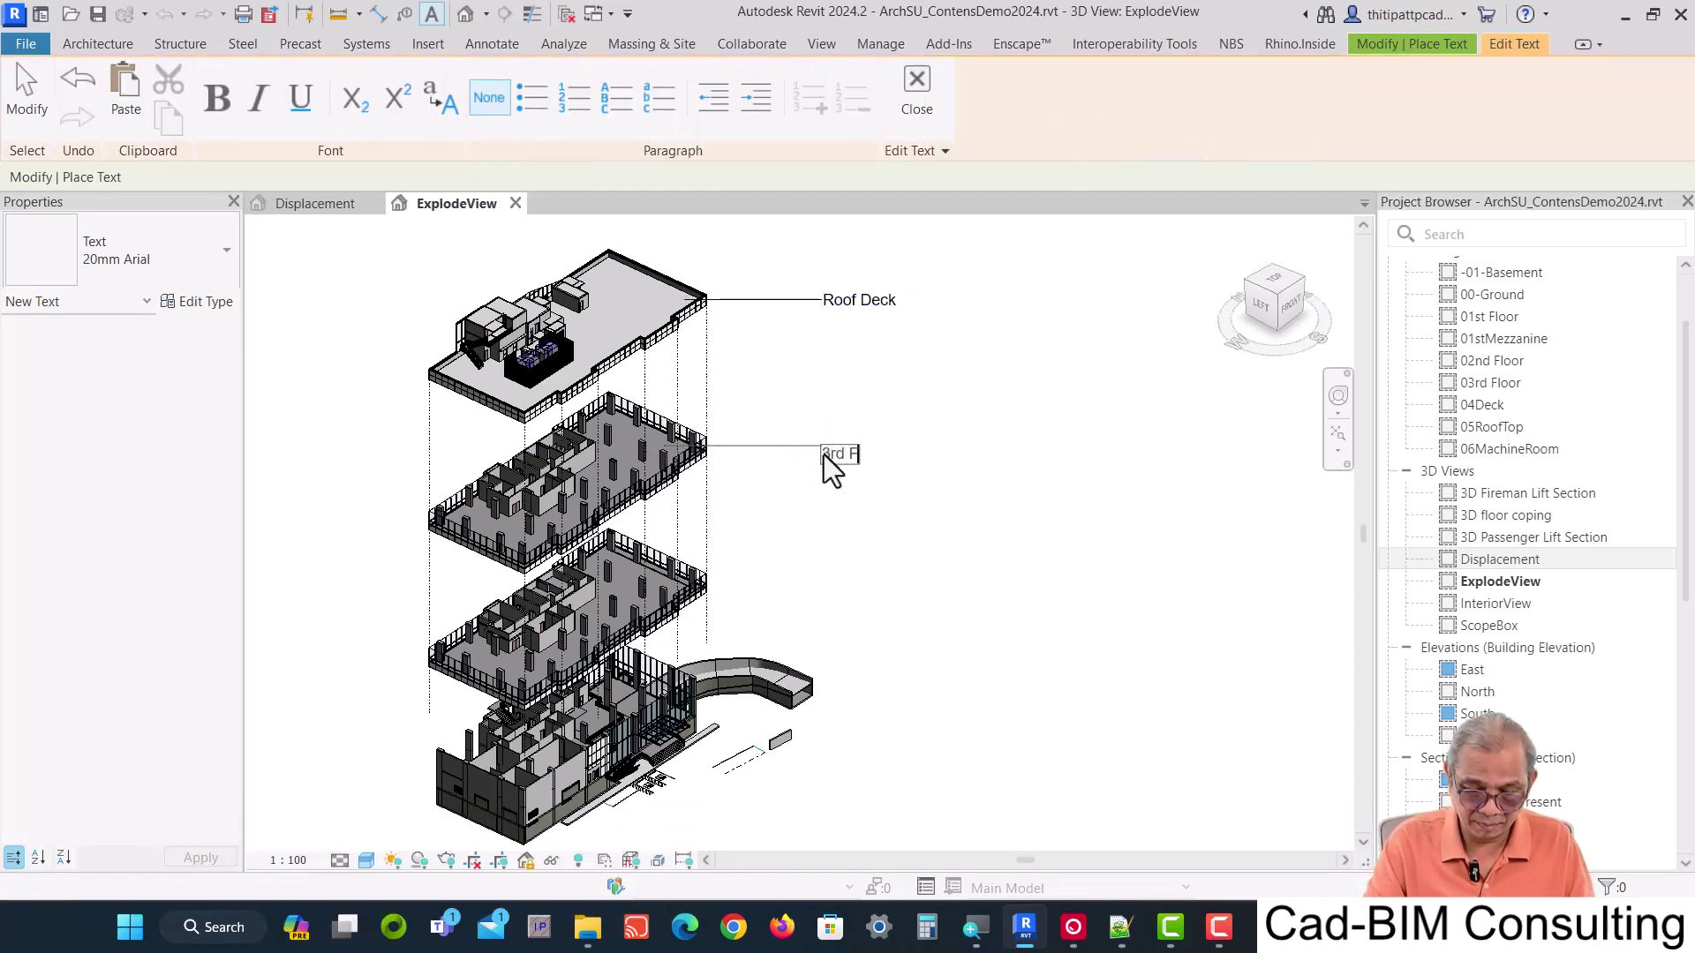
pyautogui.write('Floor')
pyautogui.click(972, 509)
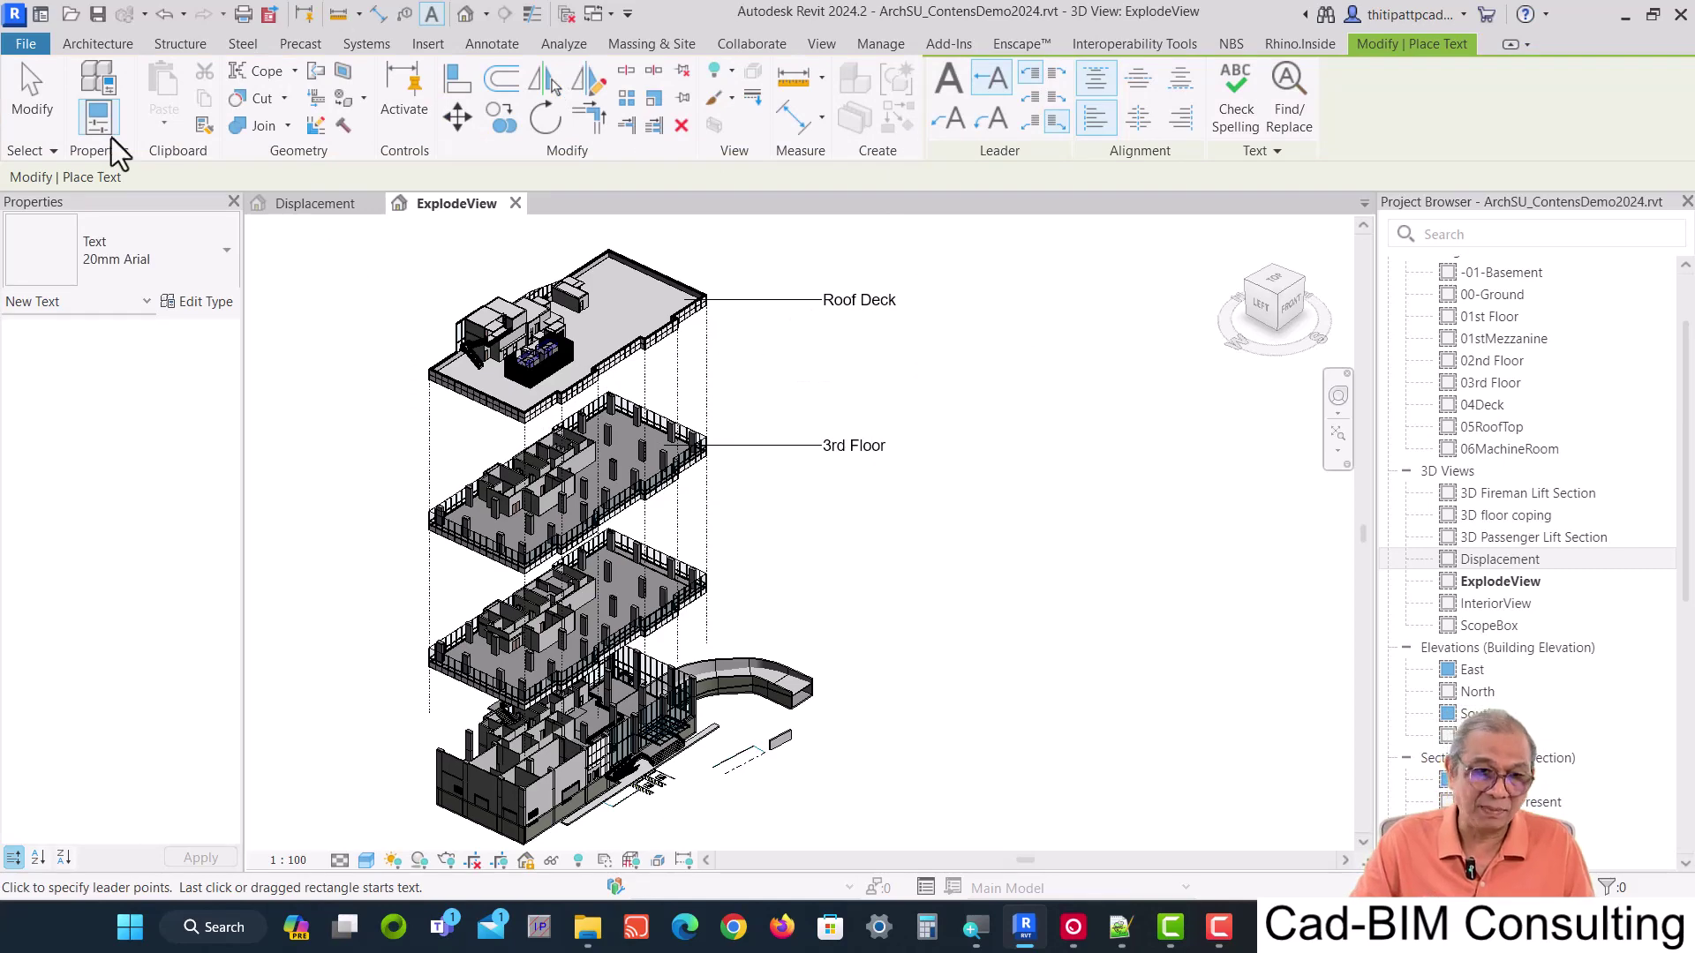
pyautogui.click(31, 91)
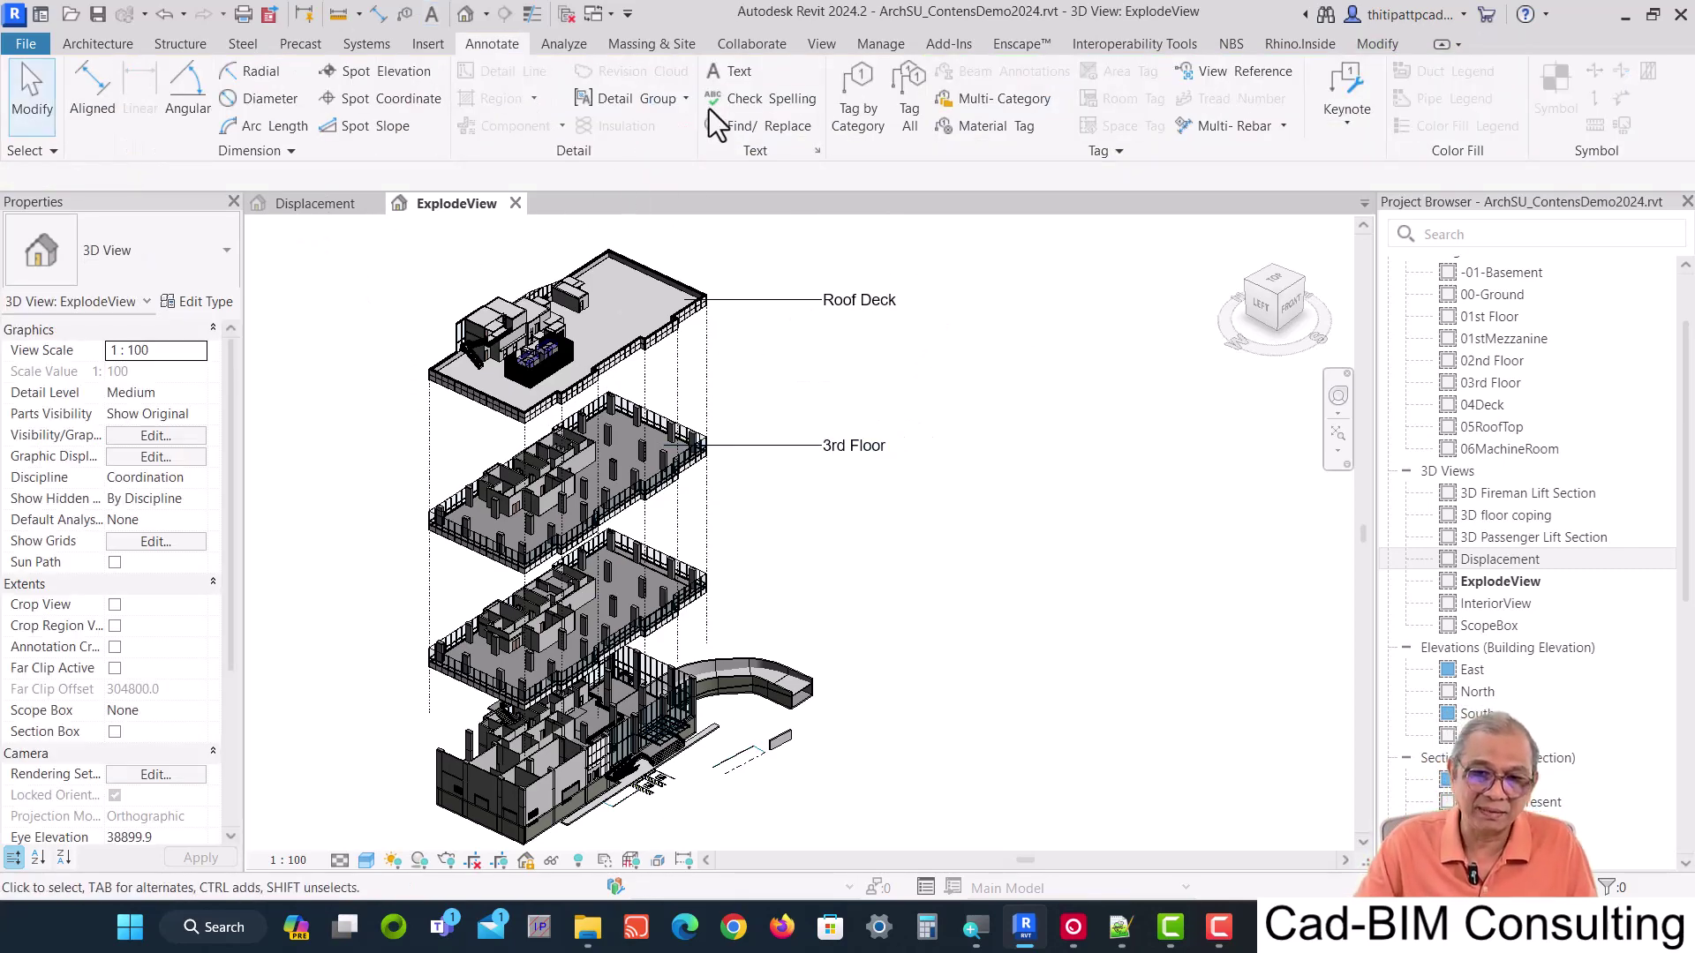
pyautogui.click(729, 73)
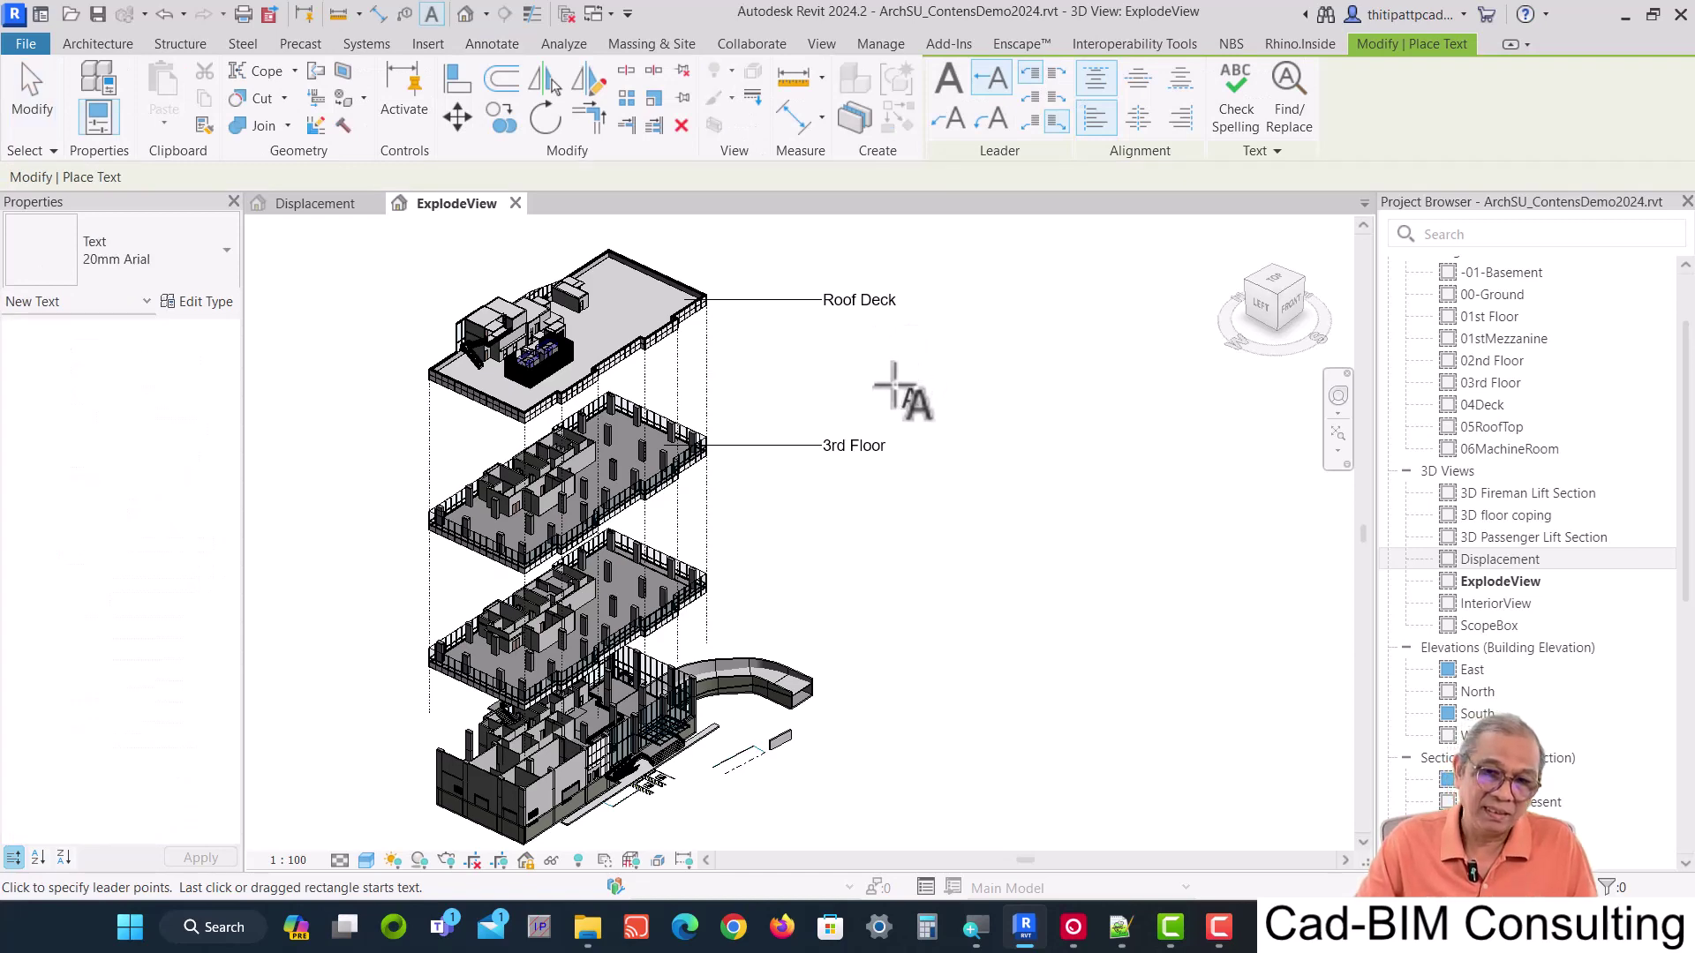
pyautogui.click(948, 78)
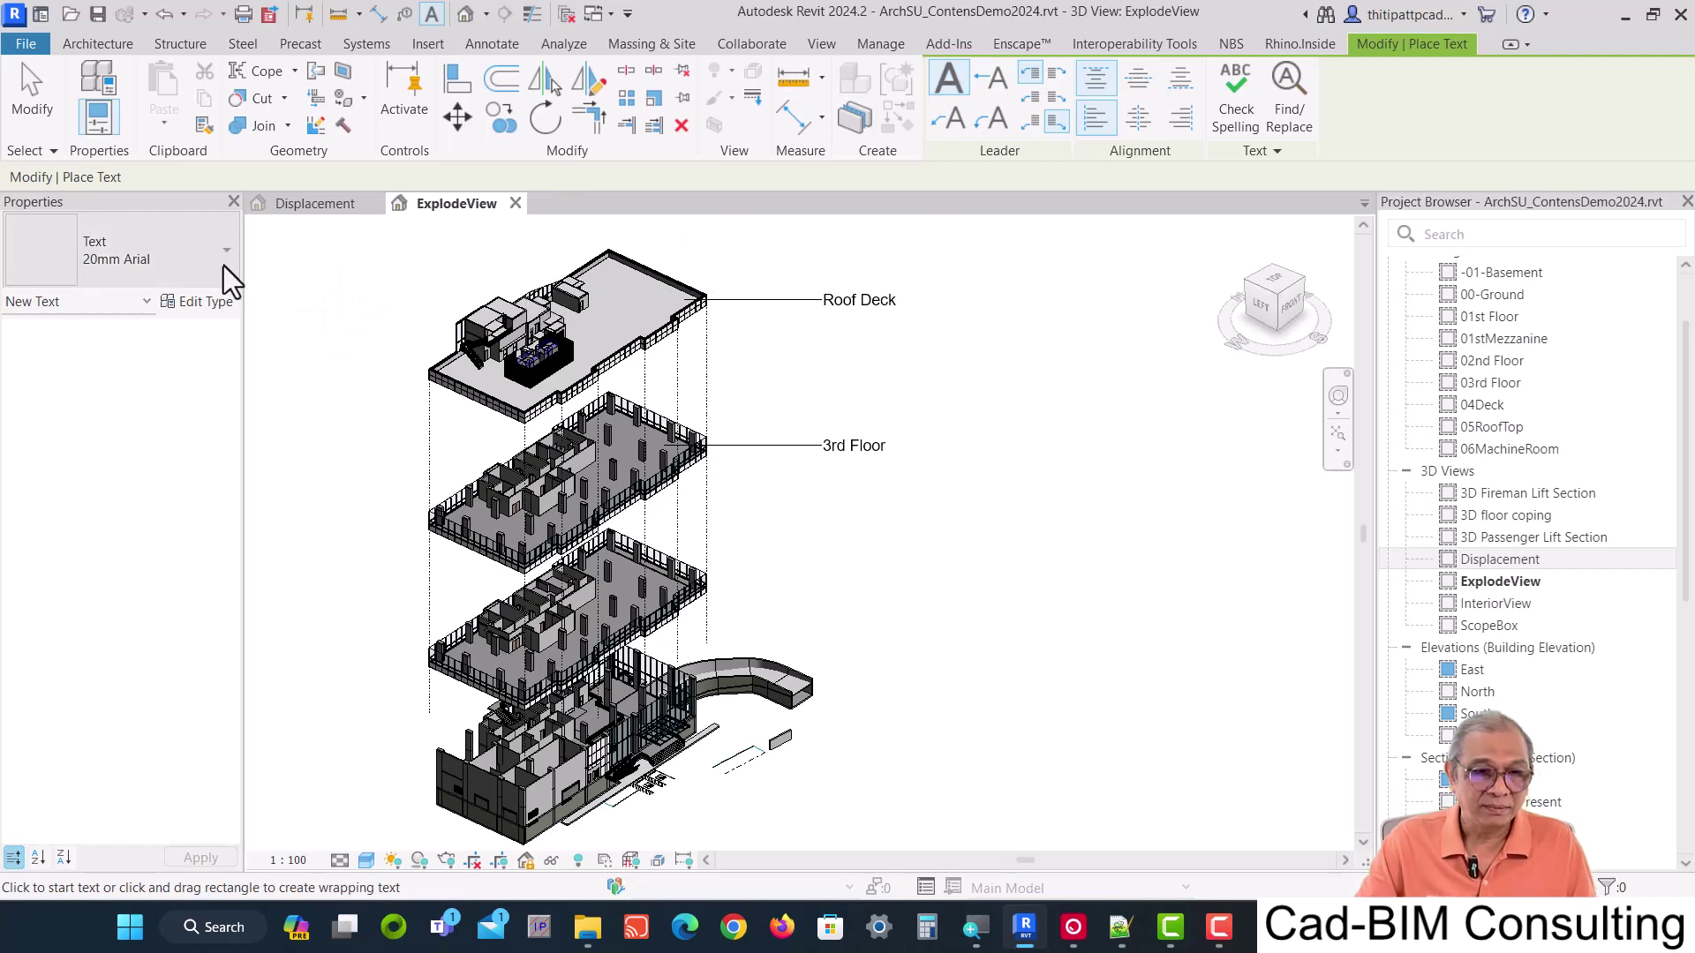
# Duplicate the 20mm Arial text type as '20mm Arial Frame'.
pyautogui.click(201, 300)
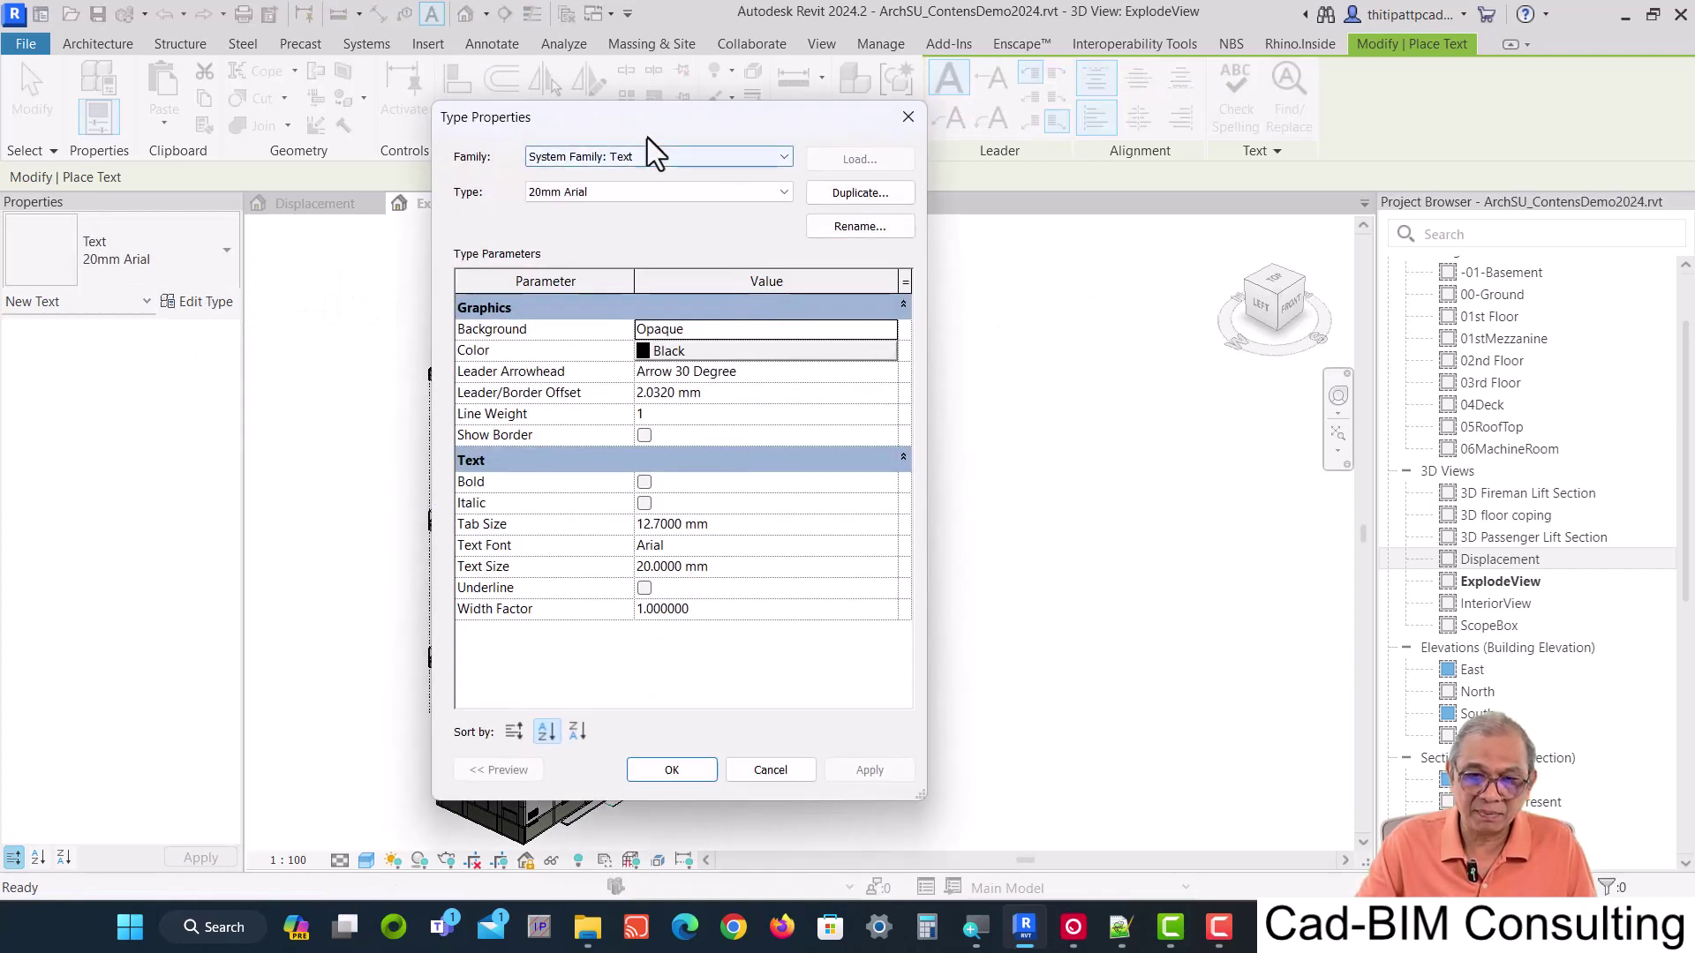
pyautogui.moveTo(644, 120); pyautogui.dragTo(764, 130)
pyautogui.click(976, 203)
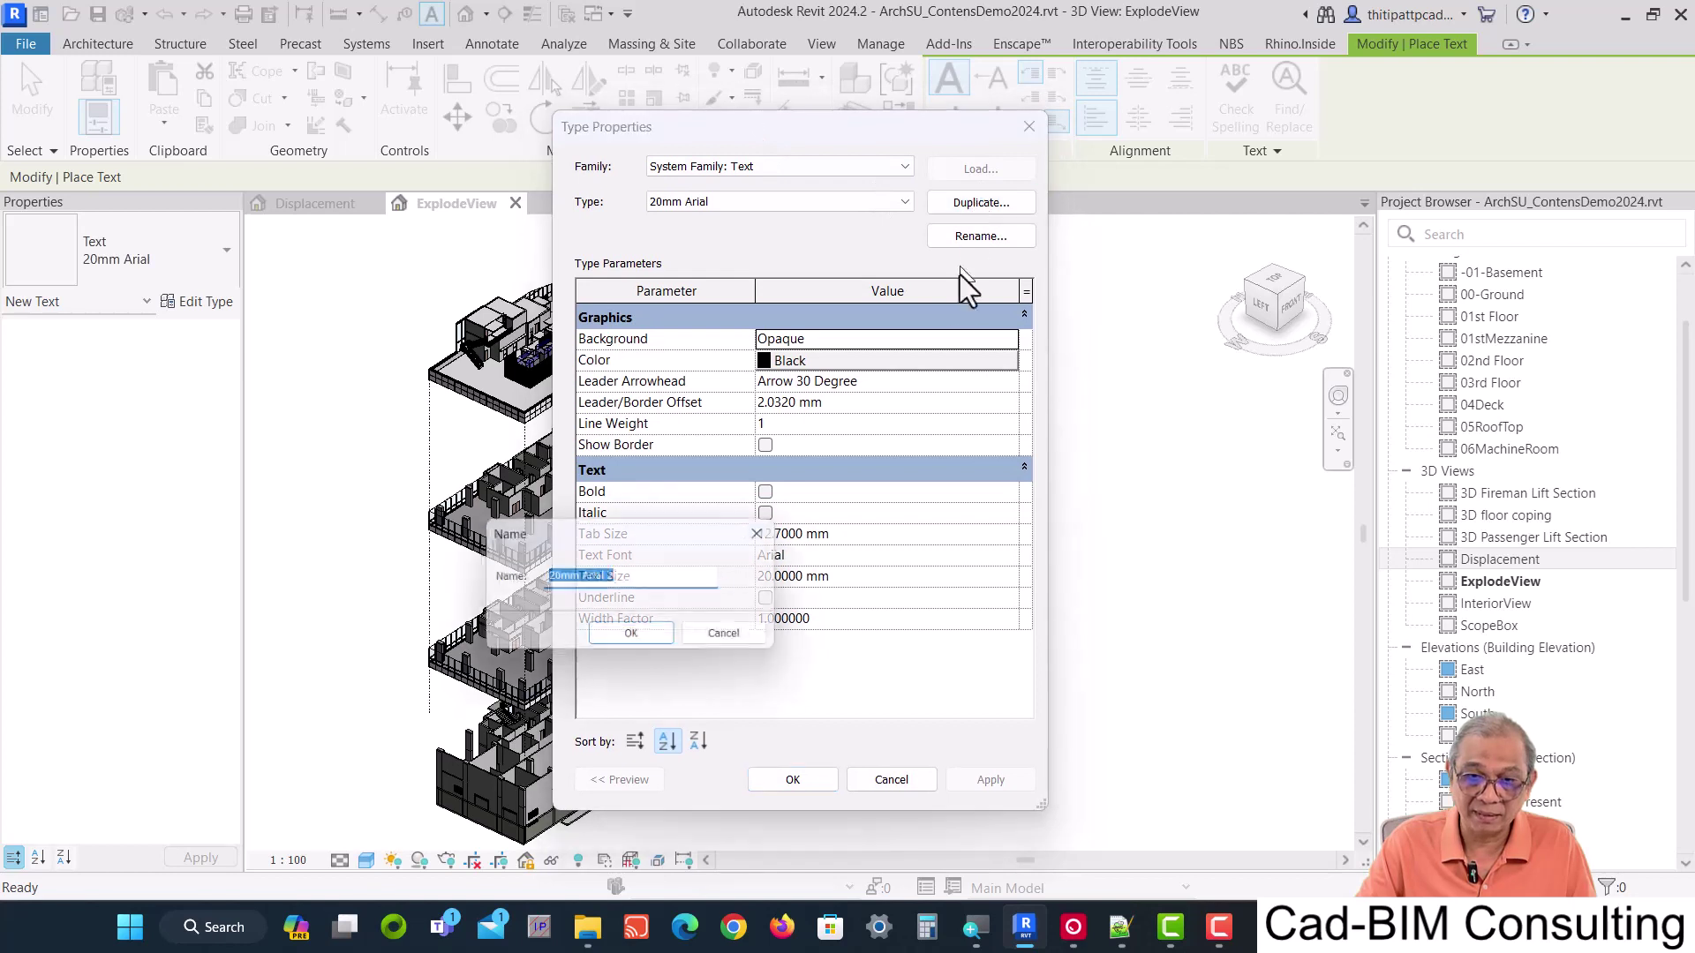
pyautogui.click(646, 581)
pyautogui.write('Fra')
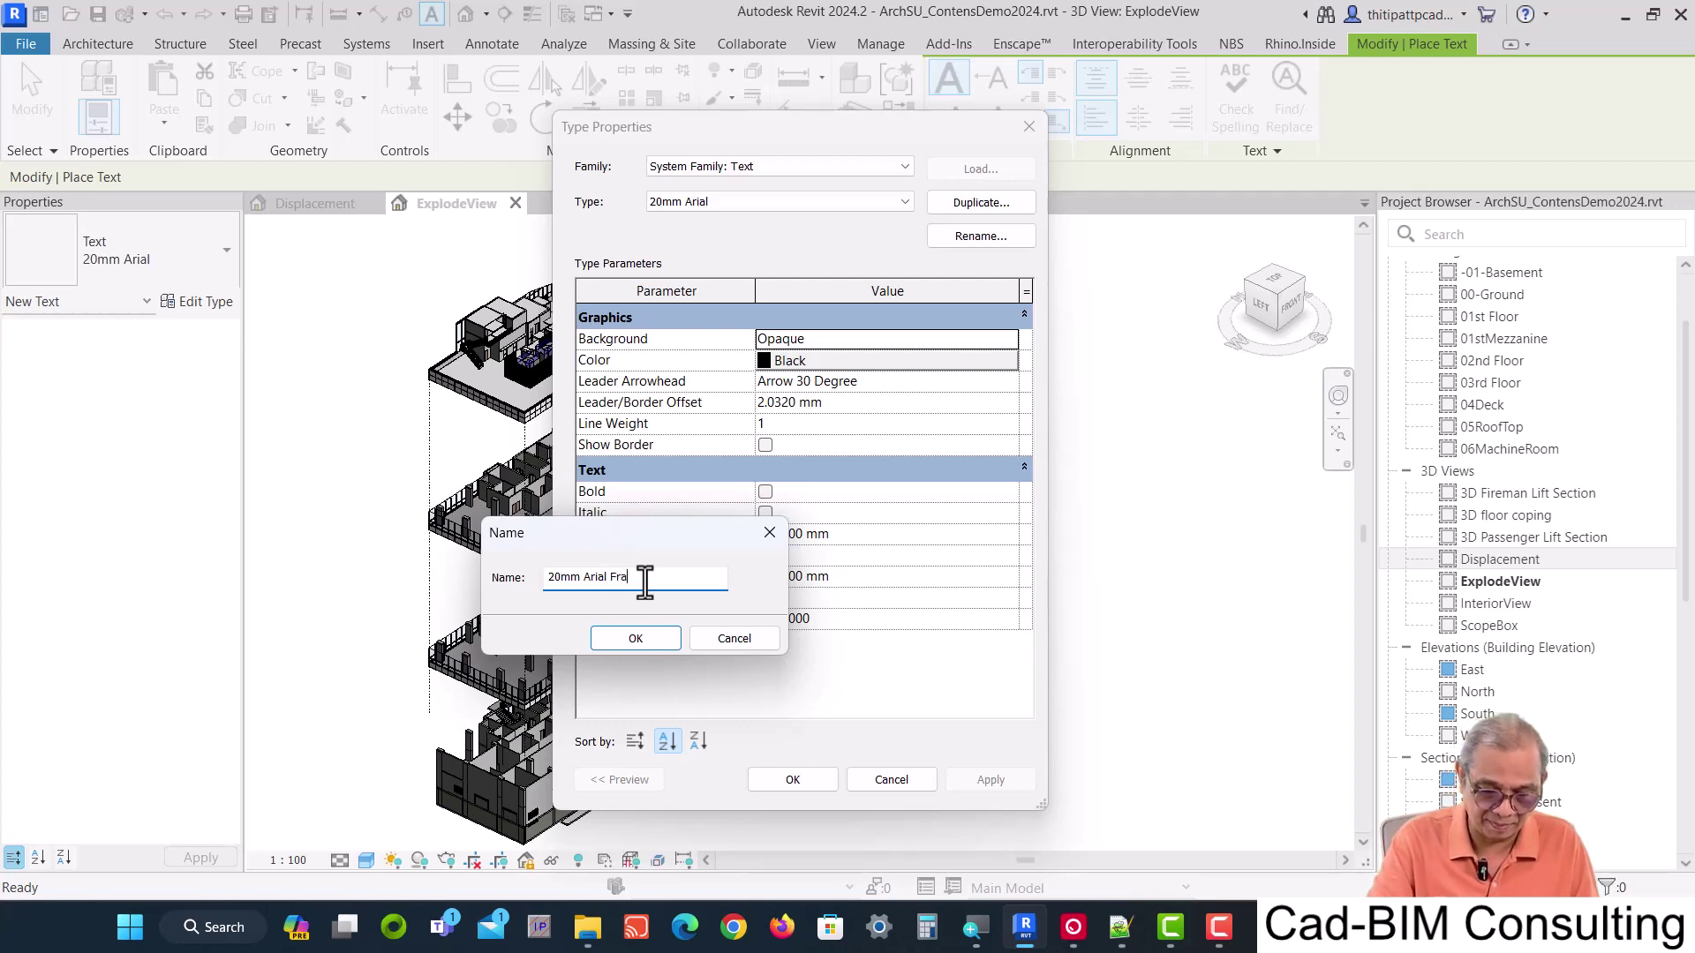
pyautogui.write('me')
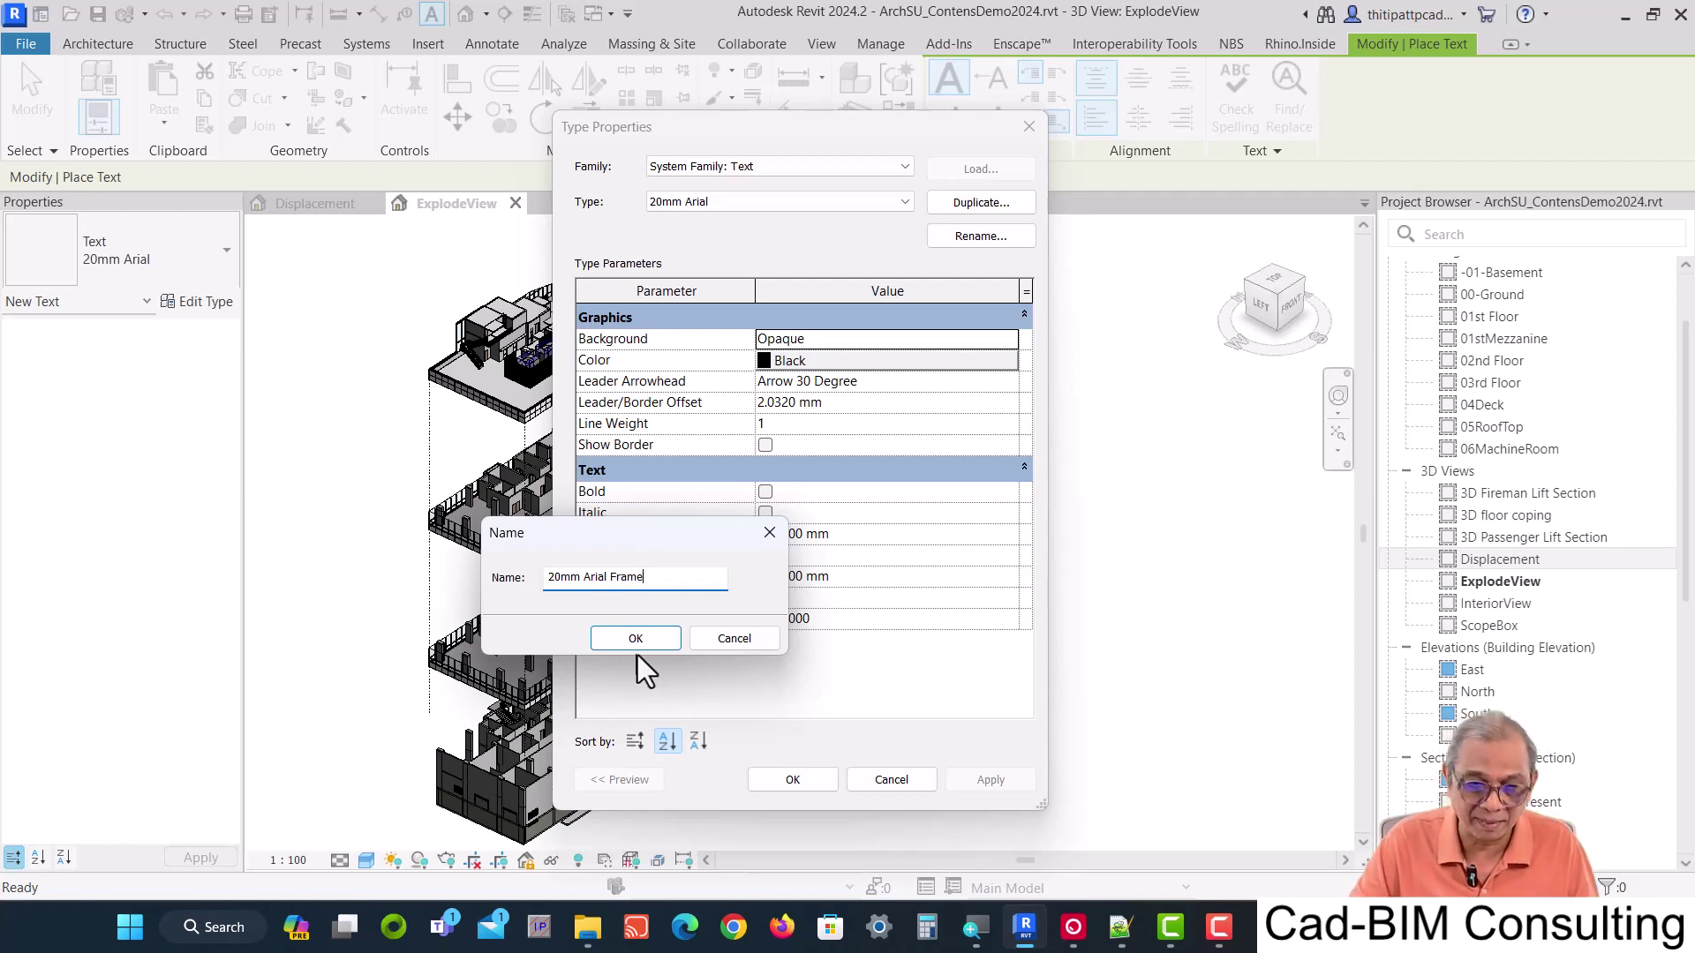
pyautogui.click(630, 639)
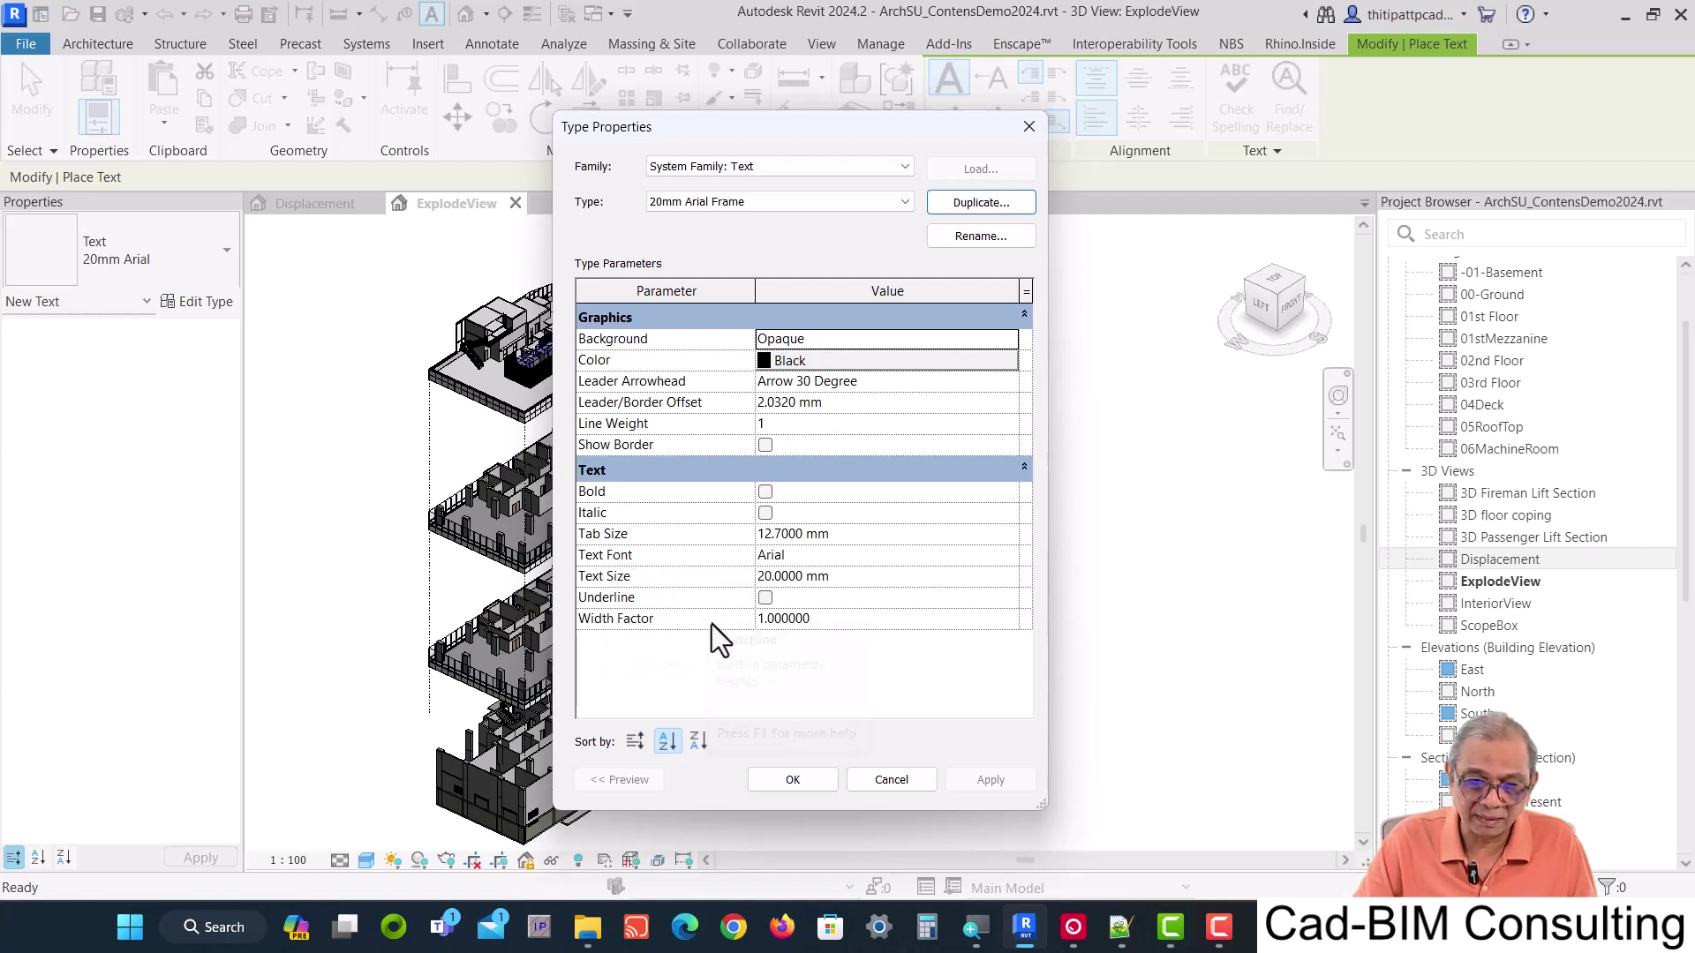
# Turn on Show Border and set the text colour to blue RGB 0-128-192.
pyautogui.click(764, 446)
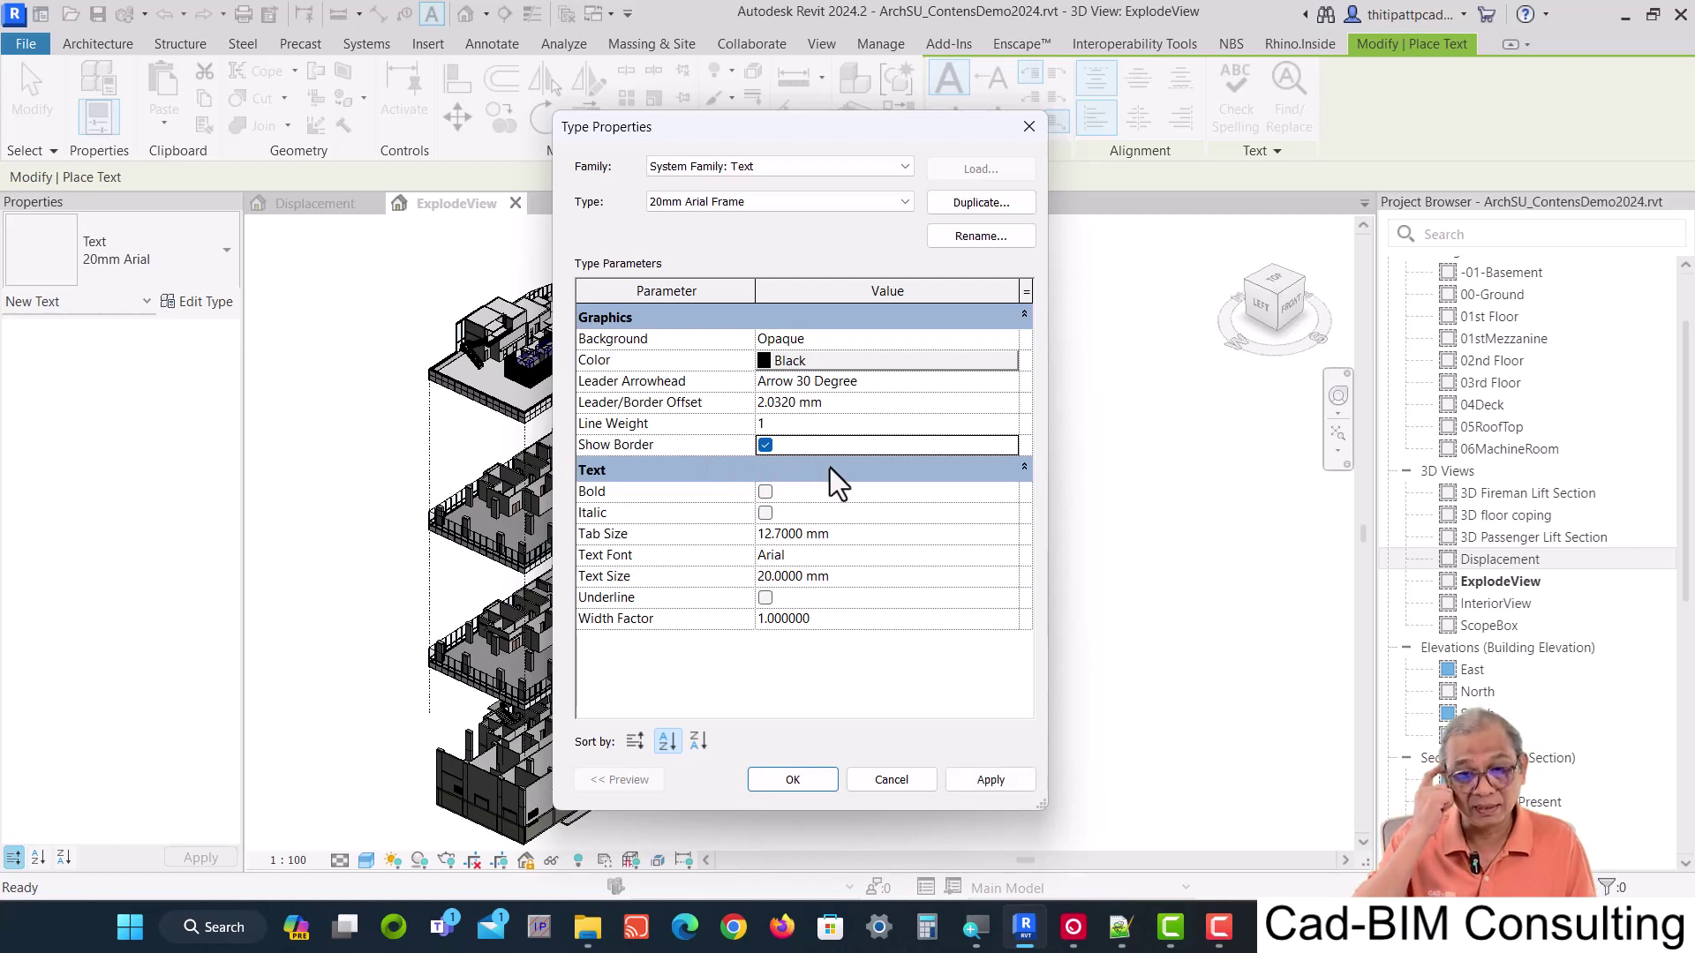
pyautogui.click(813, 360)
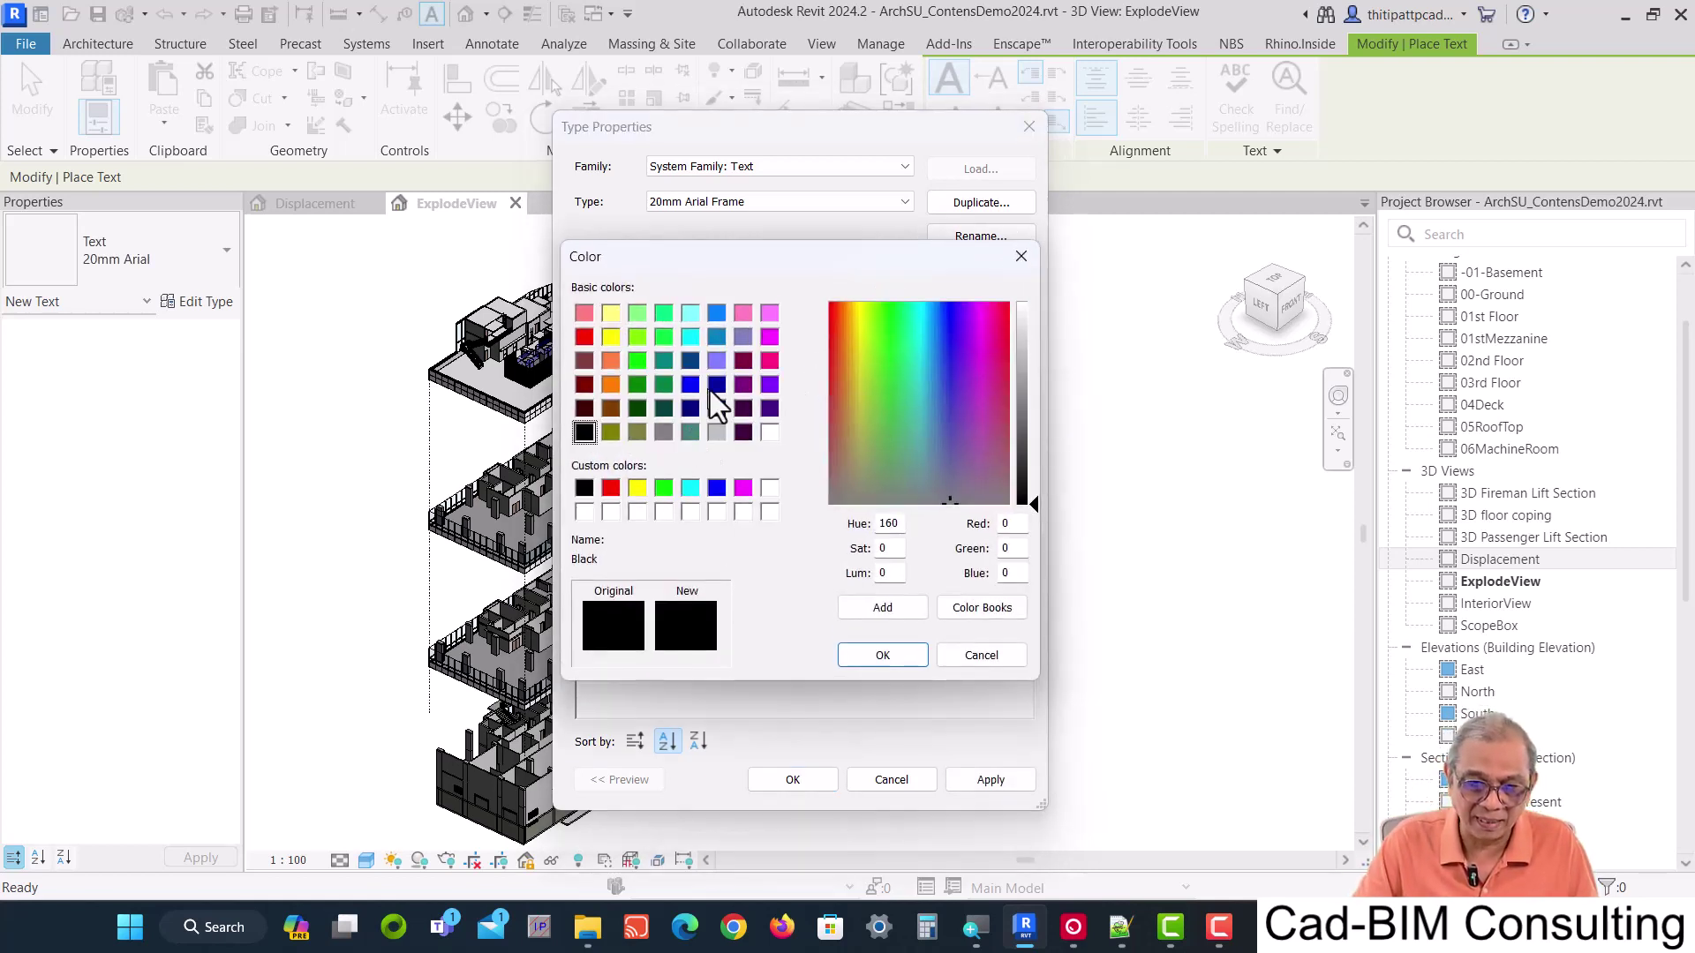
pyautogui.click(717, 337)
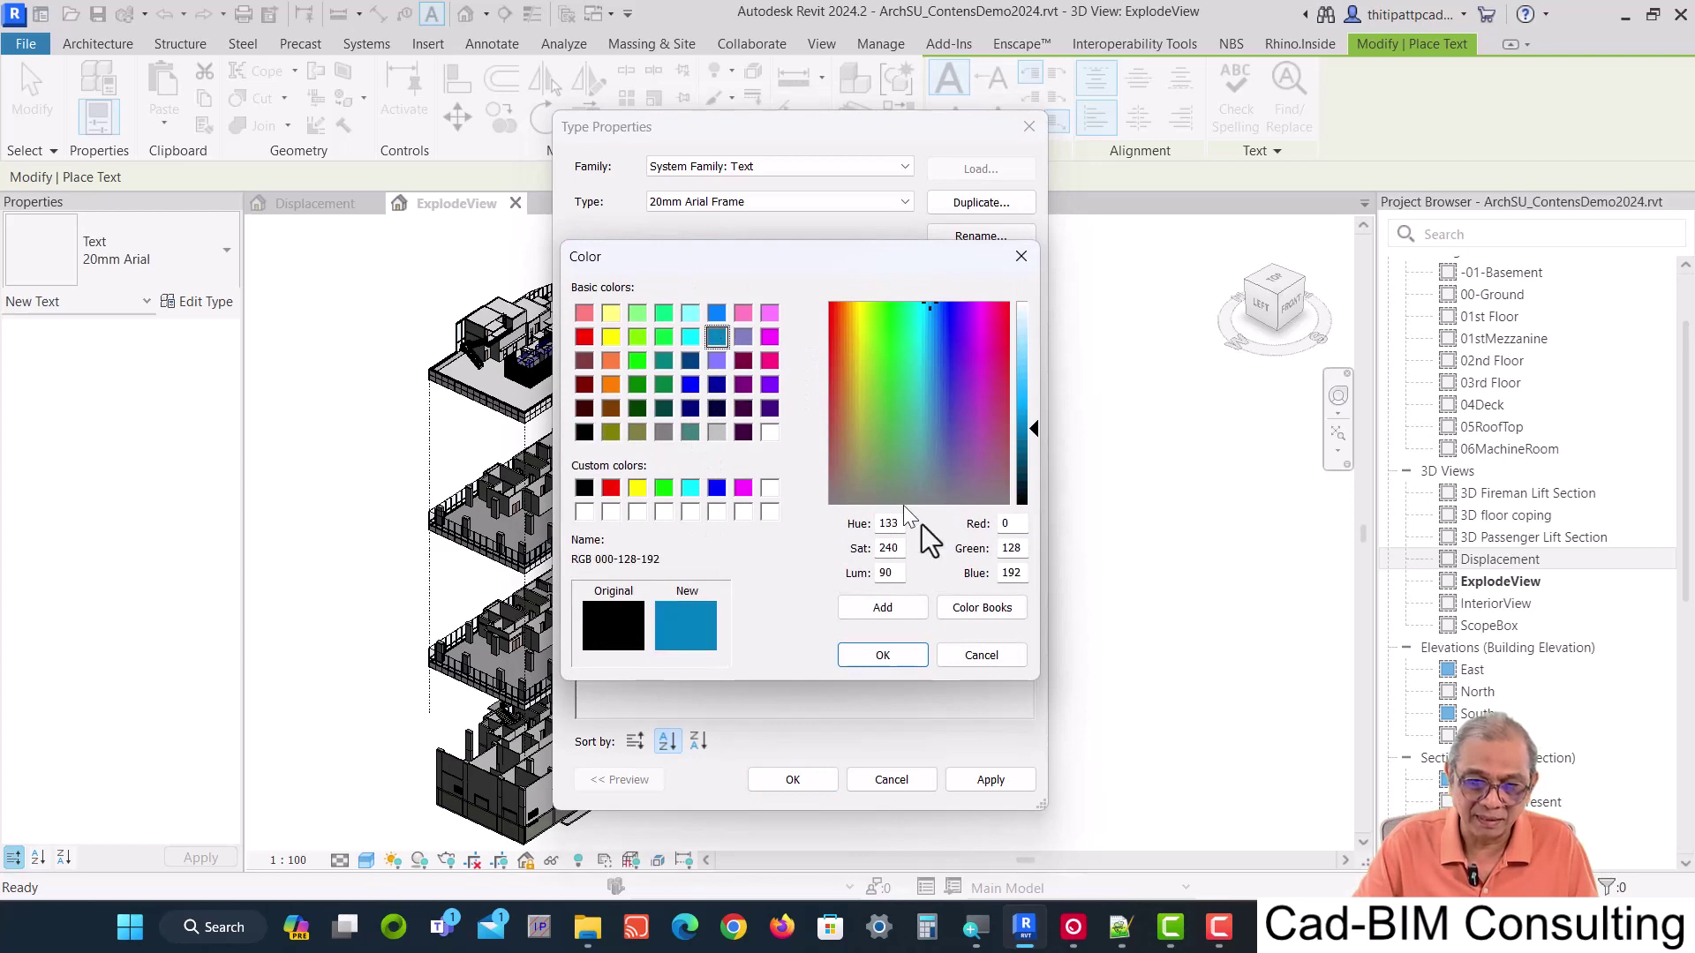
pyautogui.click(885, 655)
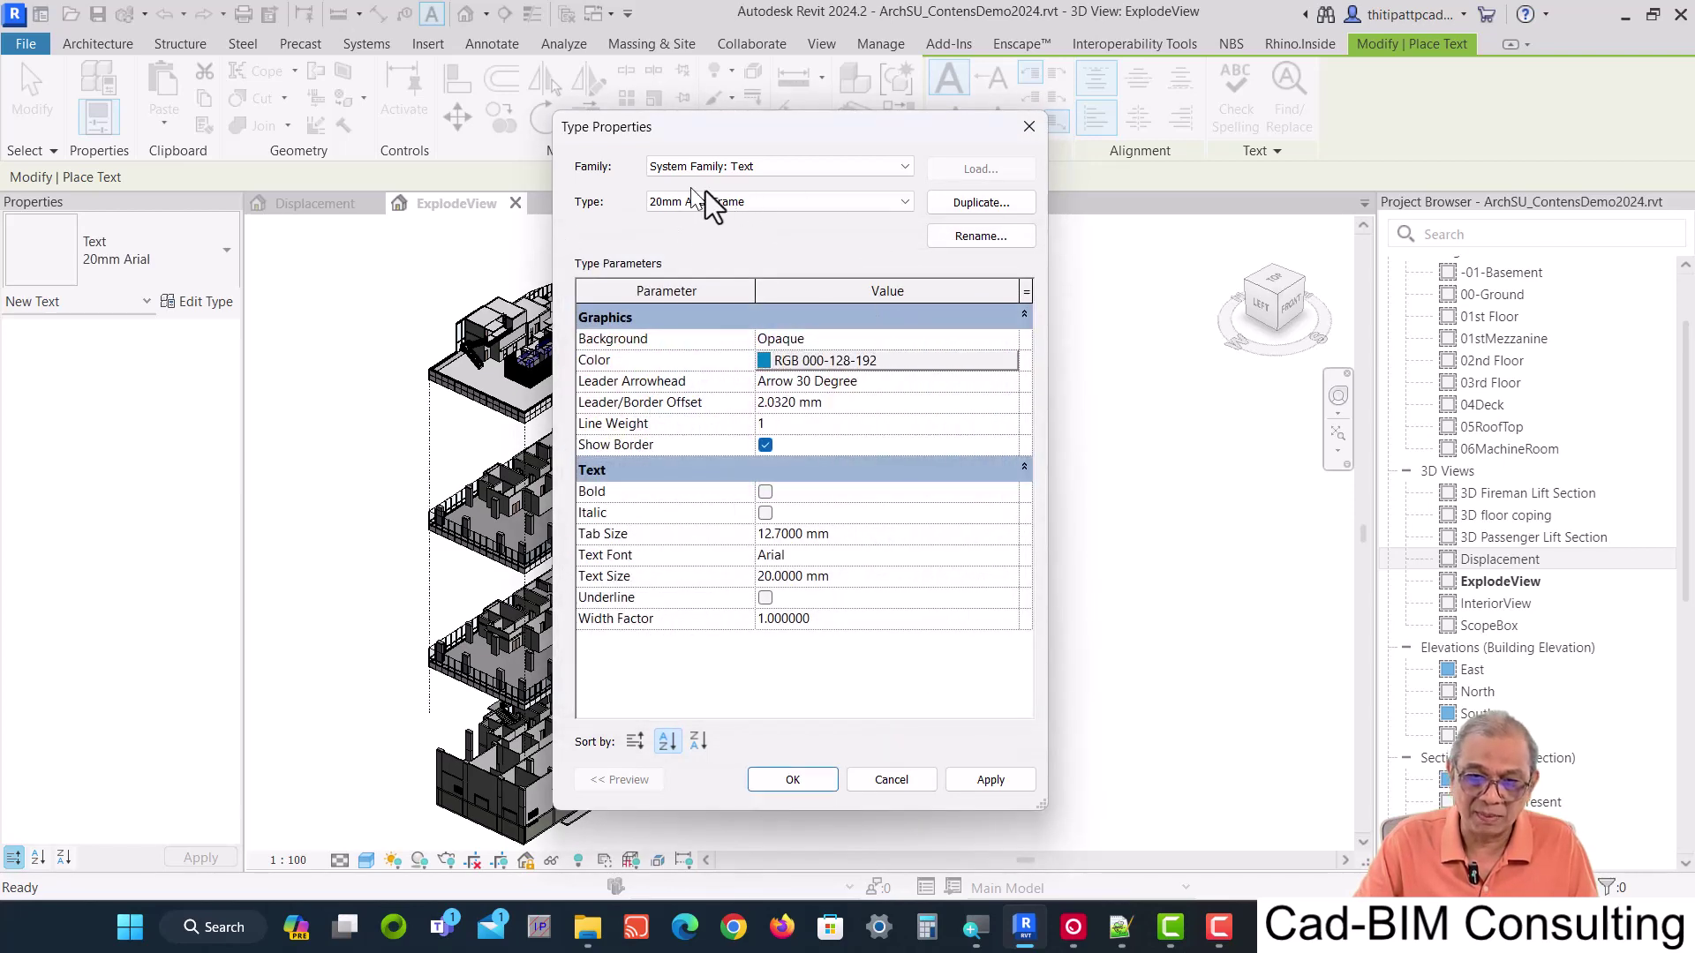
pyautogui.click(744, 202)
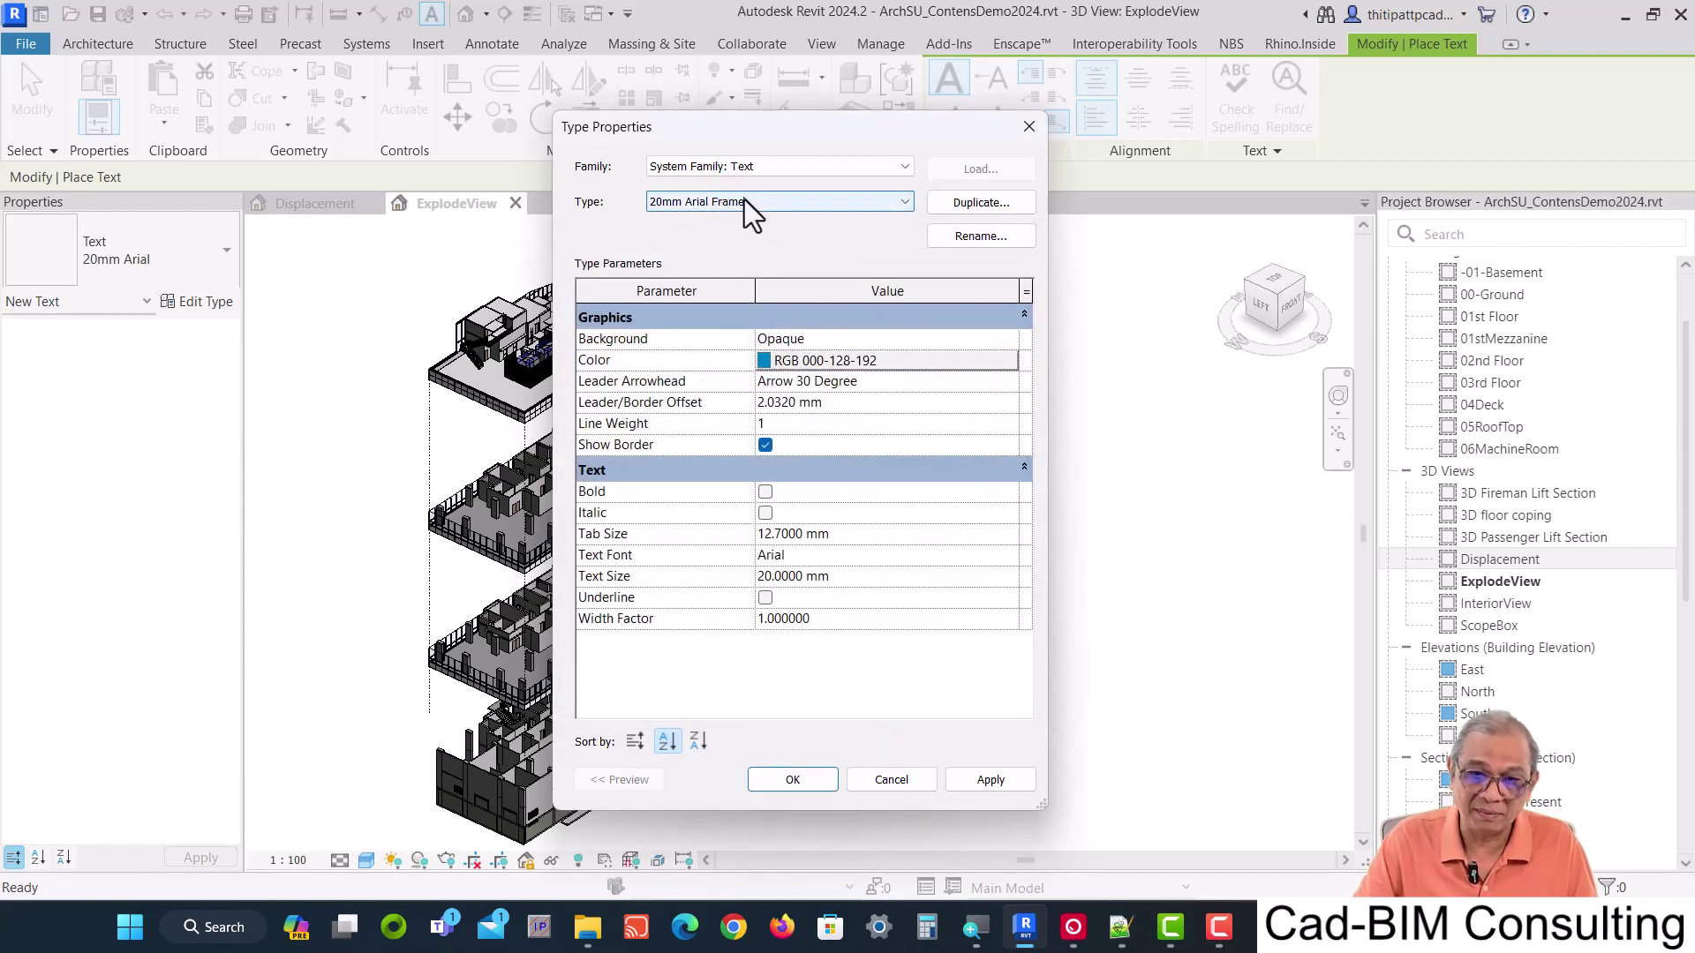
pyautogui.click(794, 781)
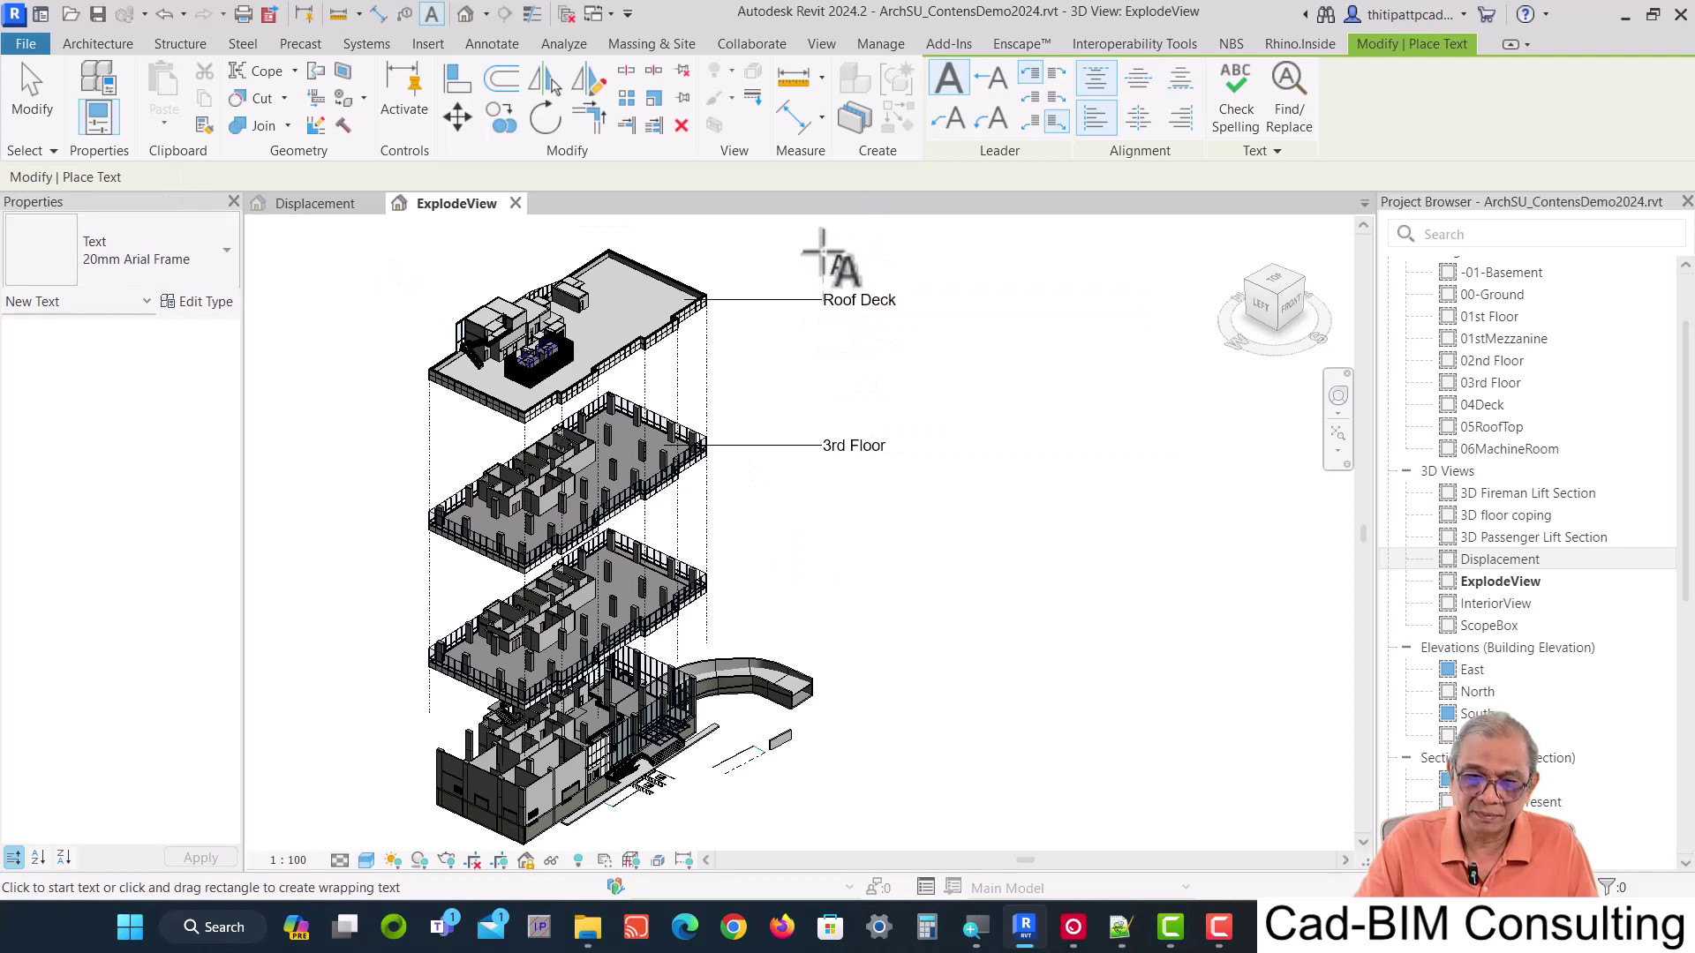
# Place a 'Roof Top' note above the Roof Deck label.
pyautogui.click(822, 257)
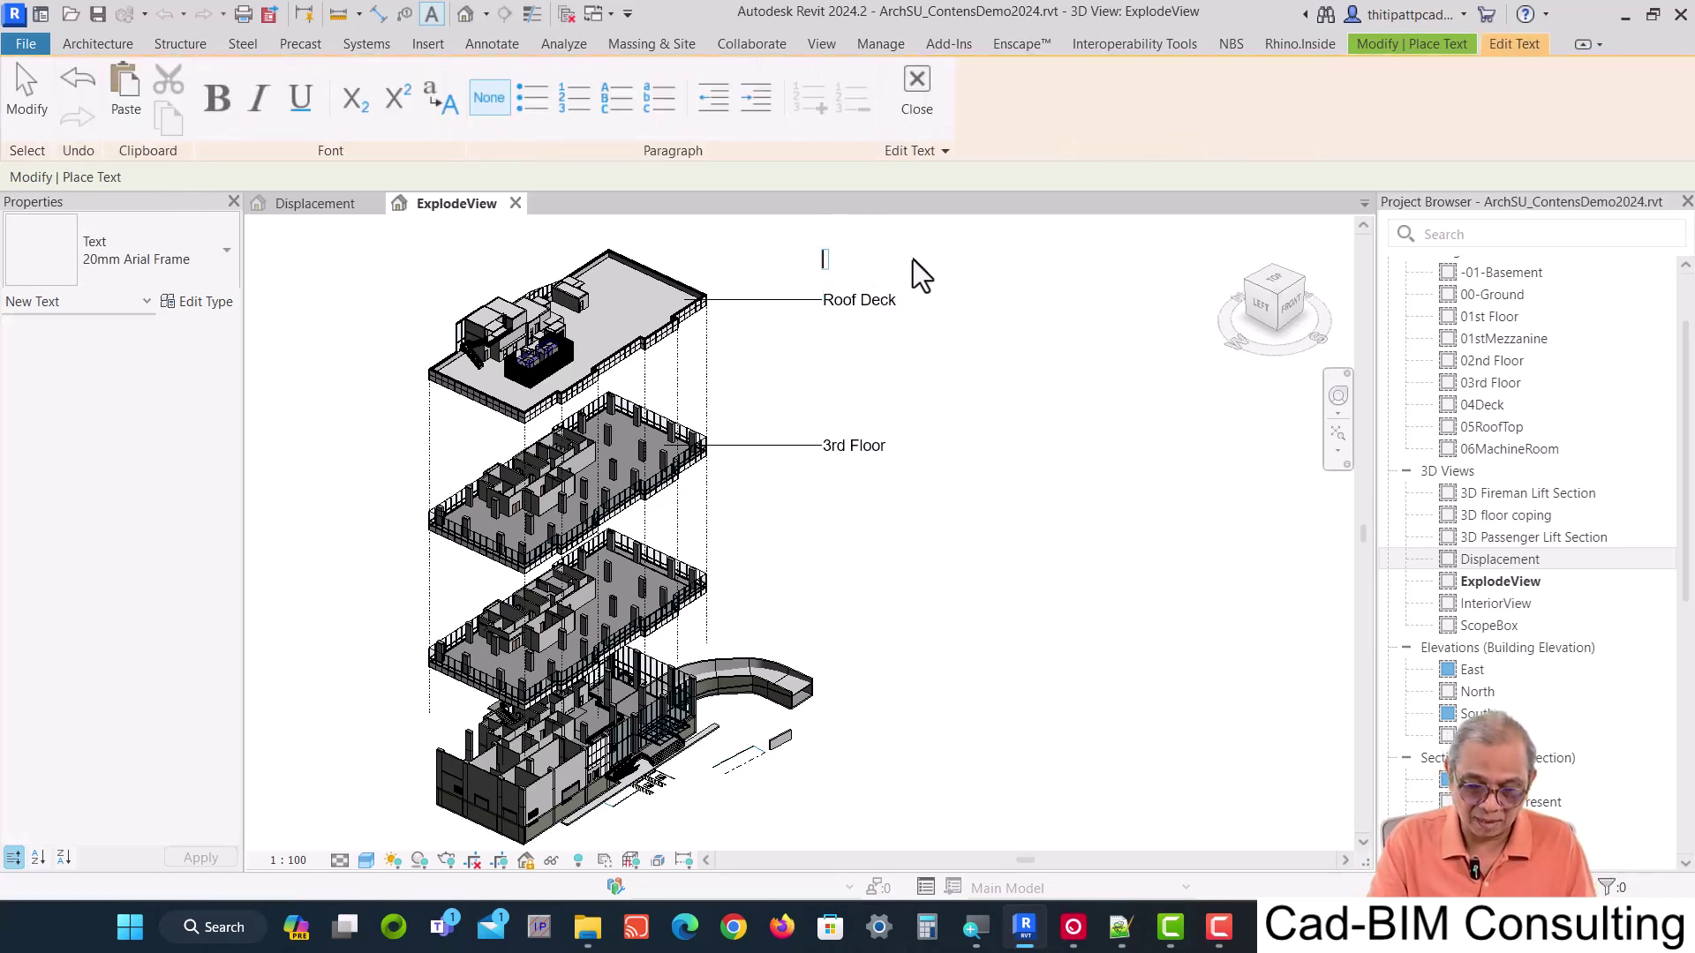
pyautogui.write('Roof Top')
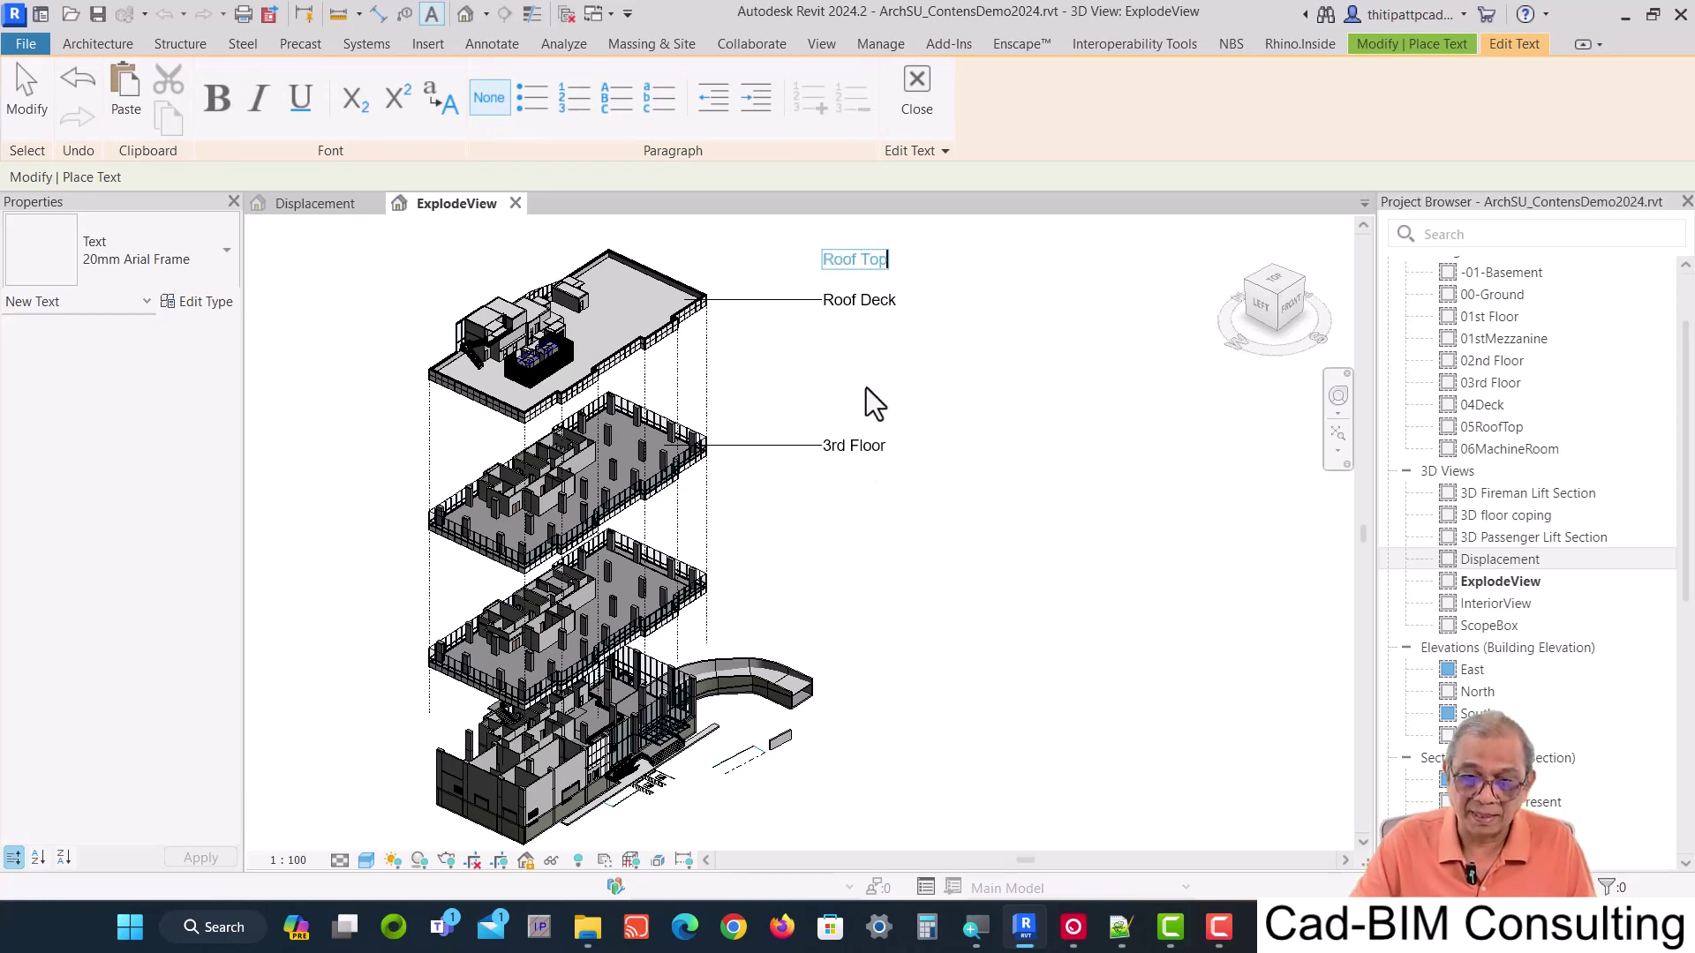
pyautogui.click(866, 389)
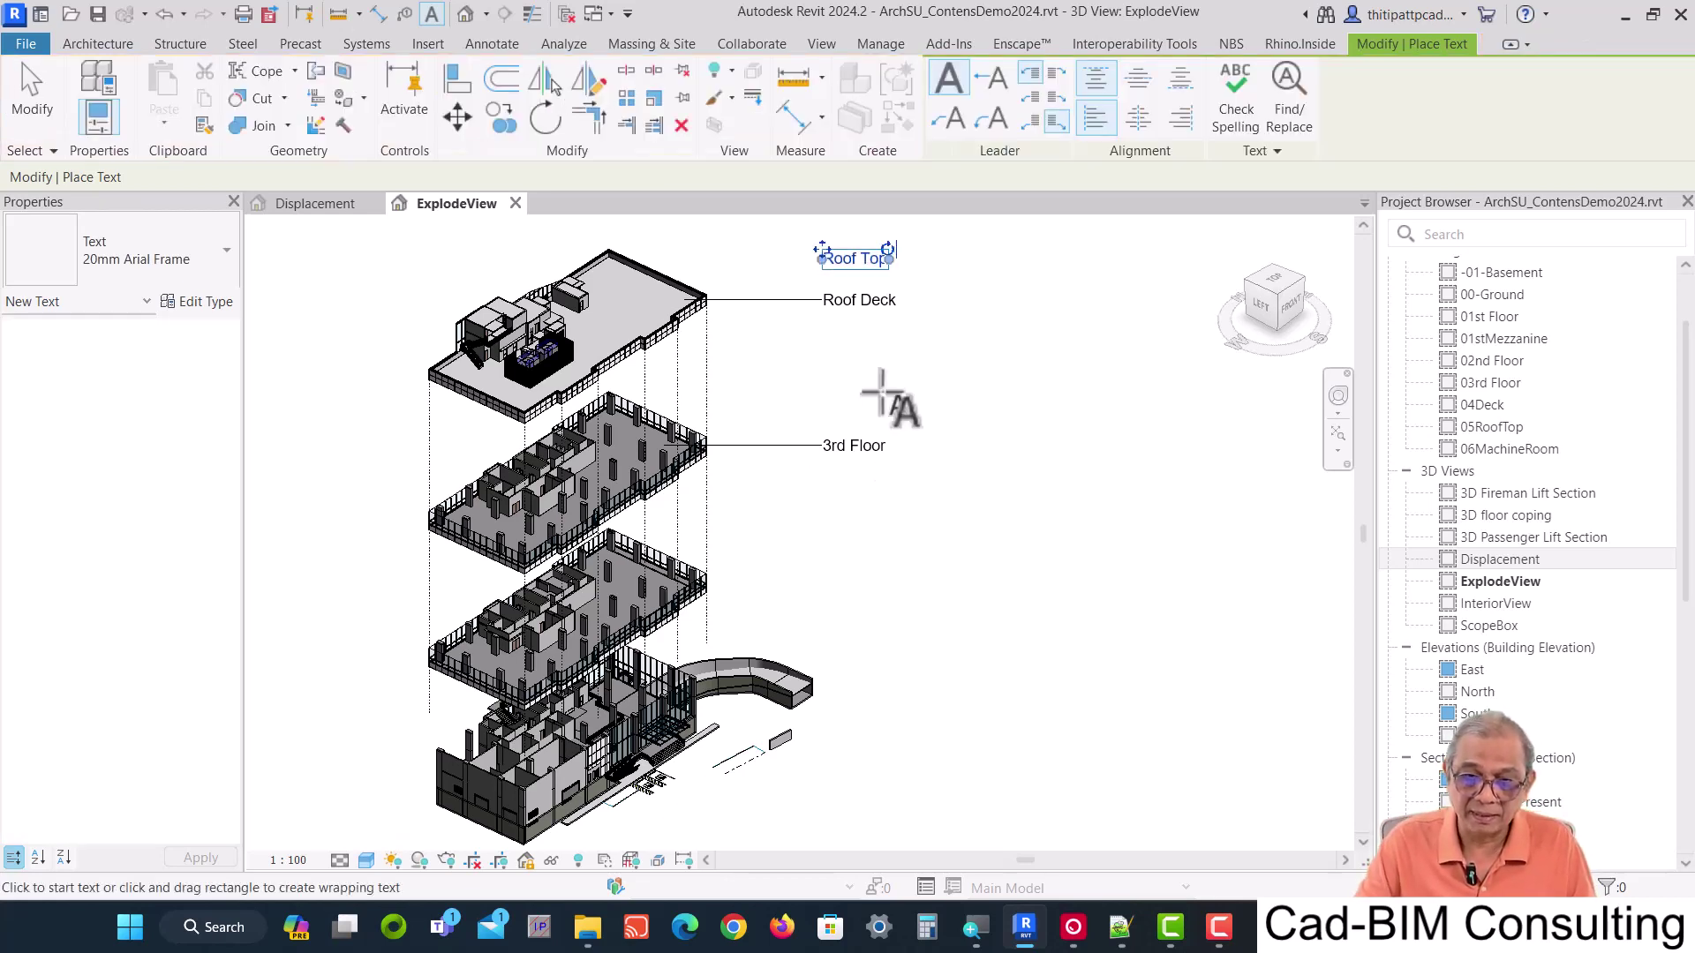
pyautogui.press('Escape')
pyautogui.press('Escape')
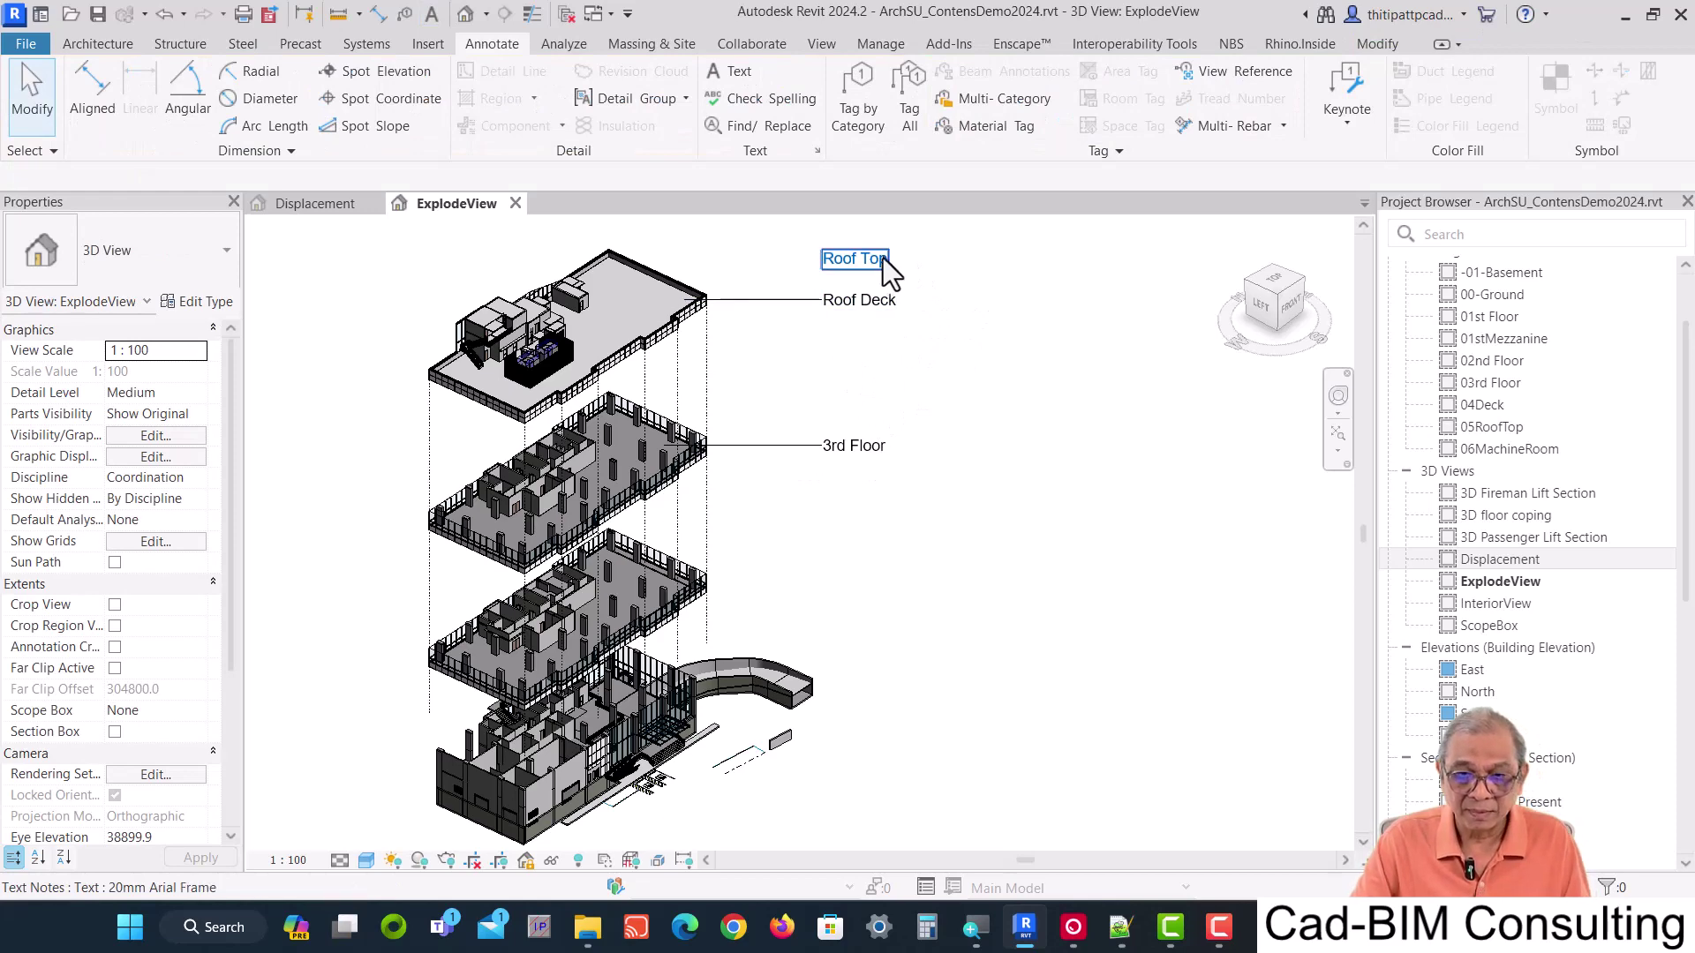
pyautogui.scroll(3, 827, 240)
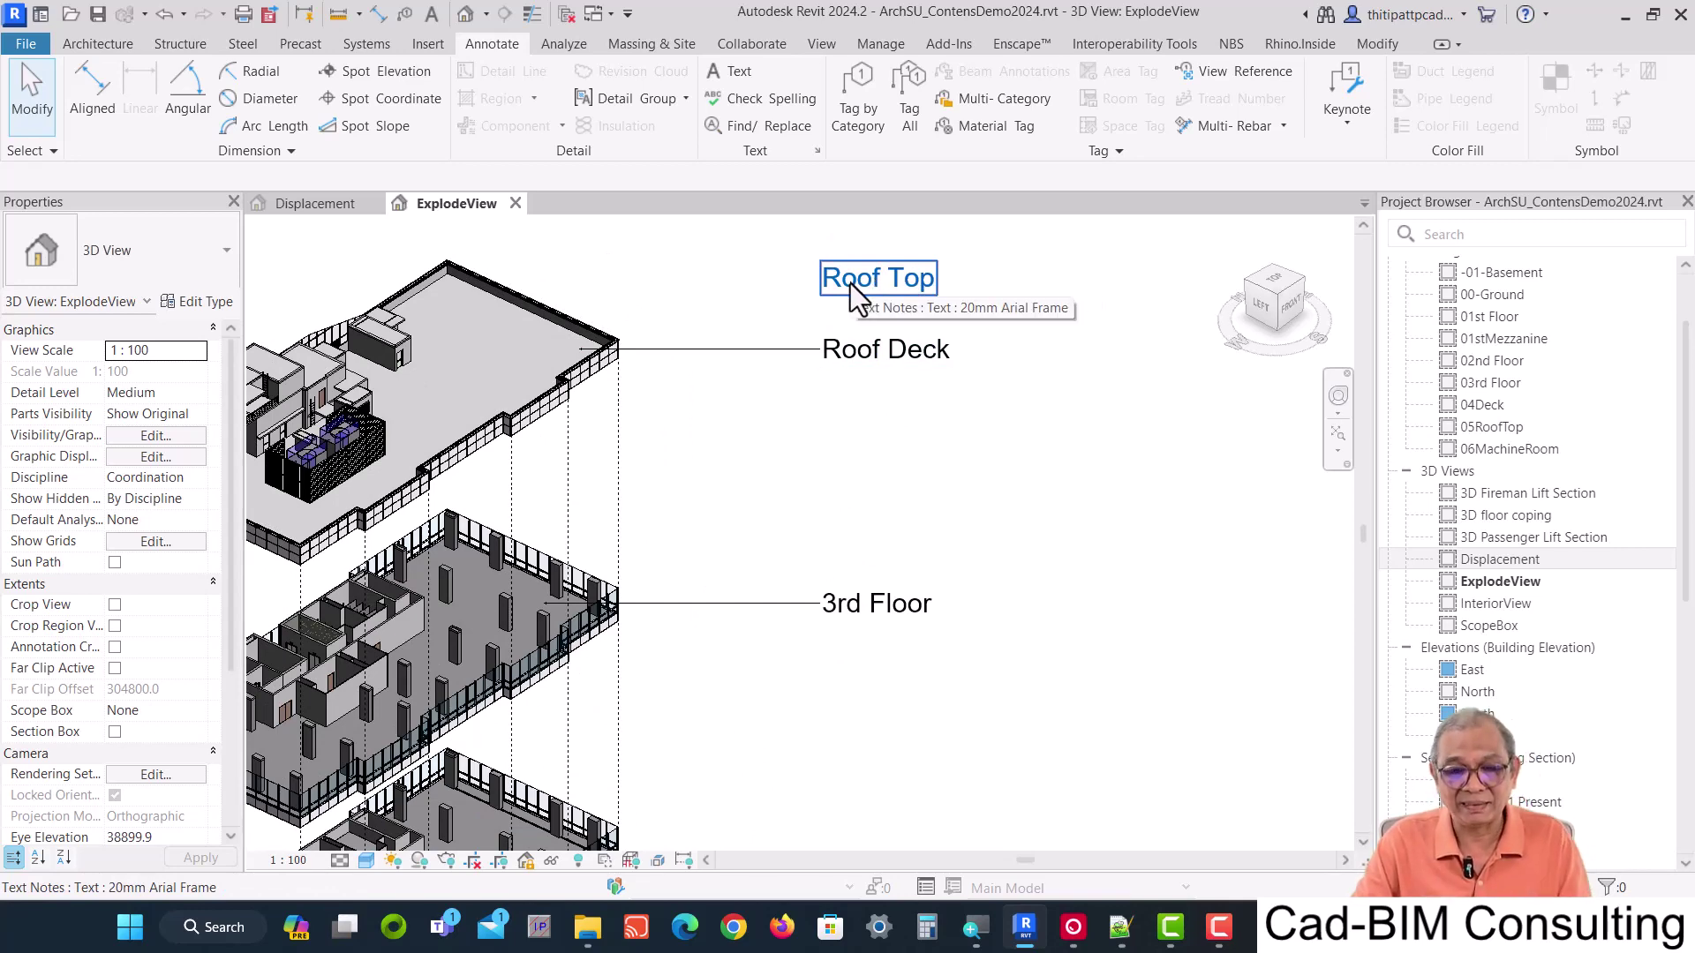
# Adjust the Roof Top note's text by editing it in place.
pyautogui.doubleClick(849, 282)
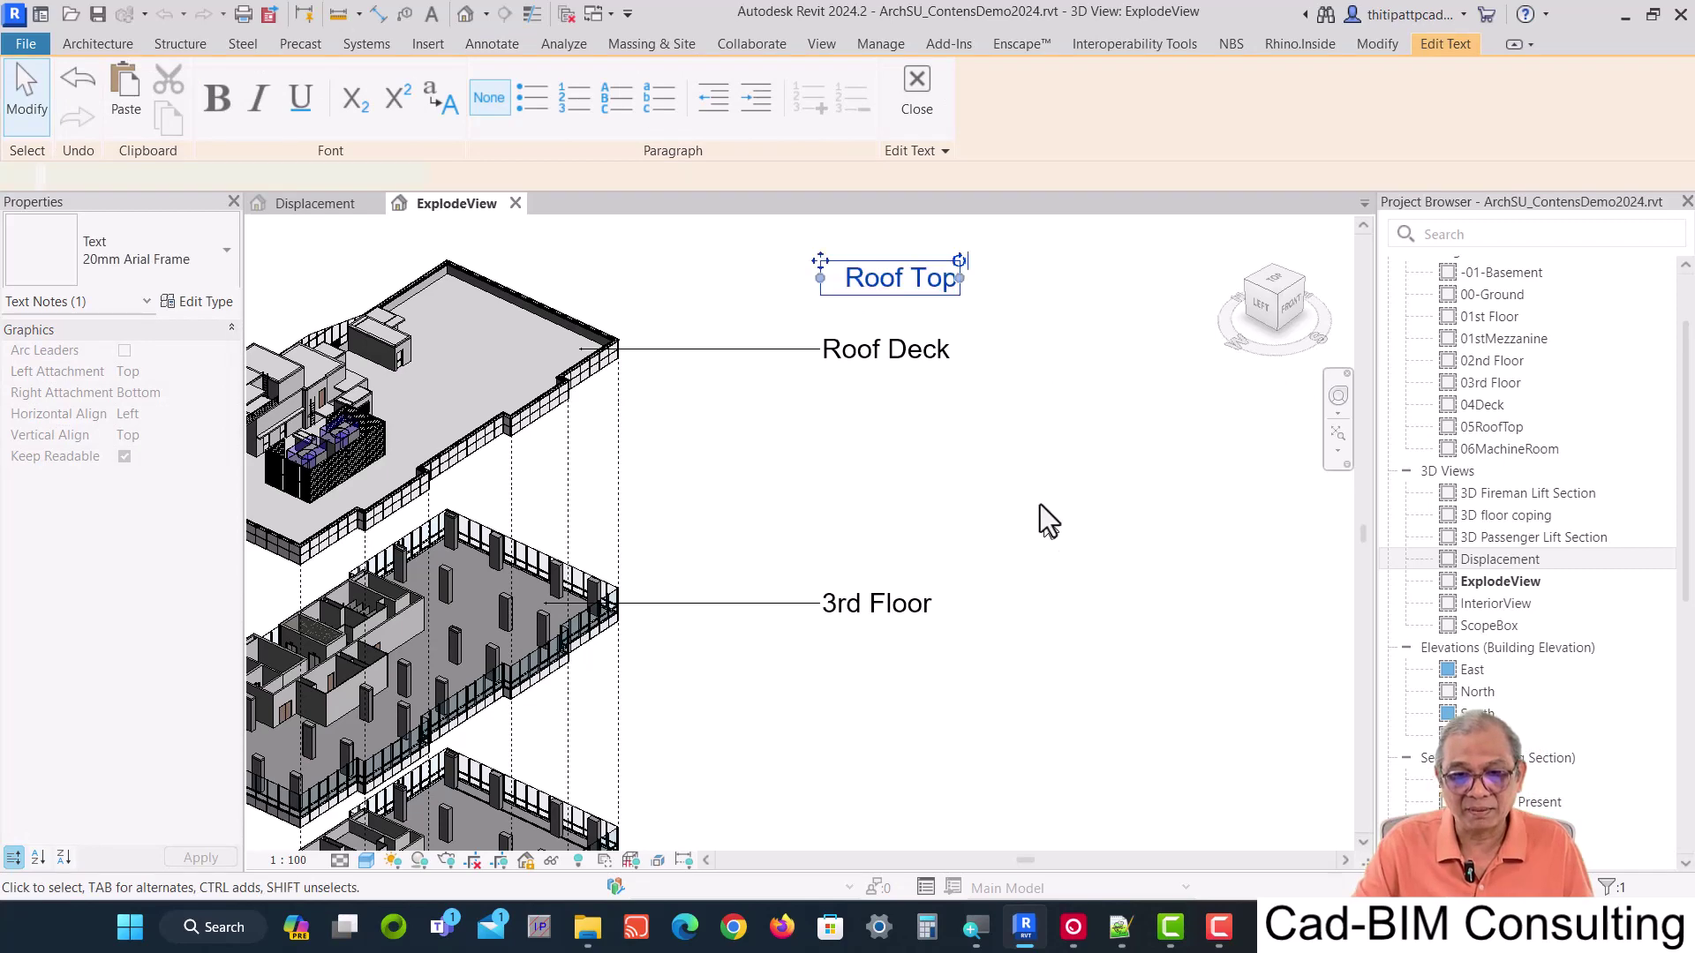
pyautogui.click(1031, 411)
pyautogui.click(994, 503)
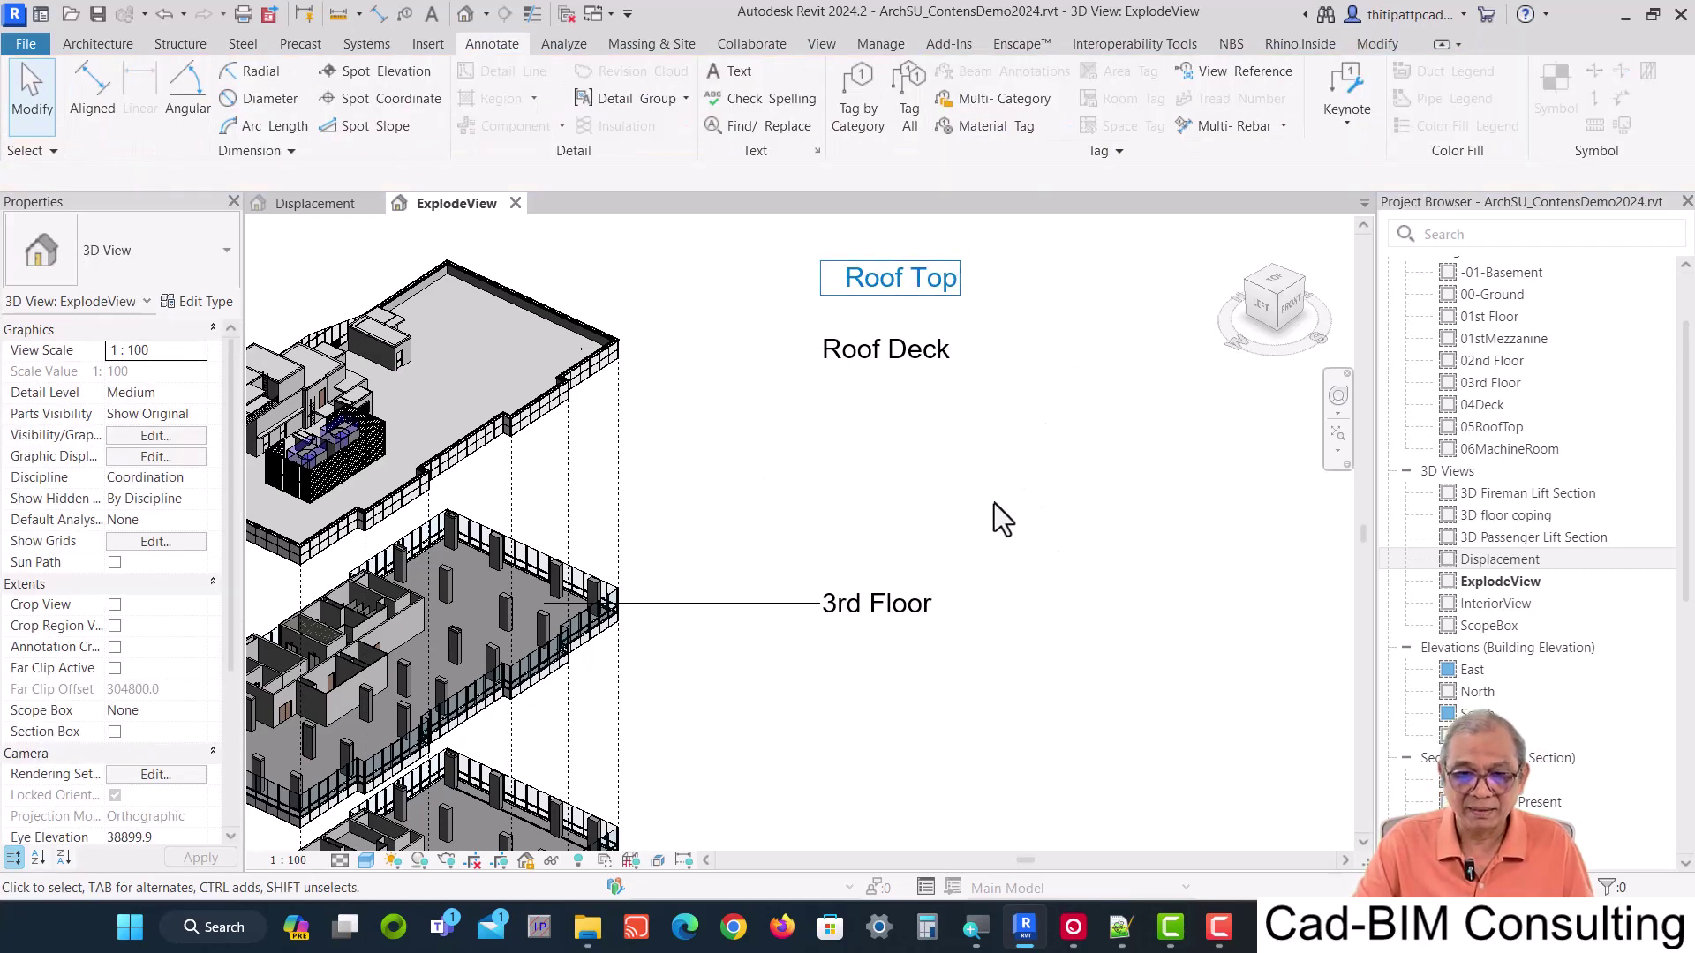
pyautogui.doubleClick(861, 280)
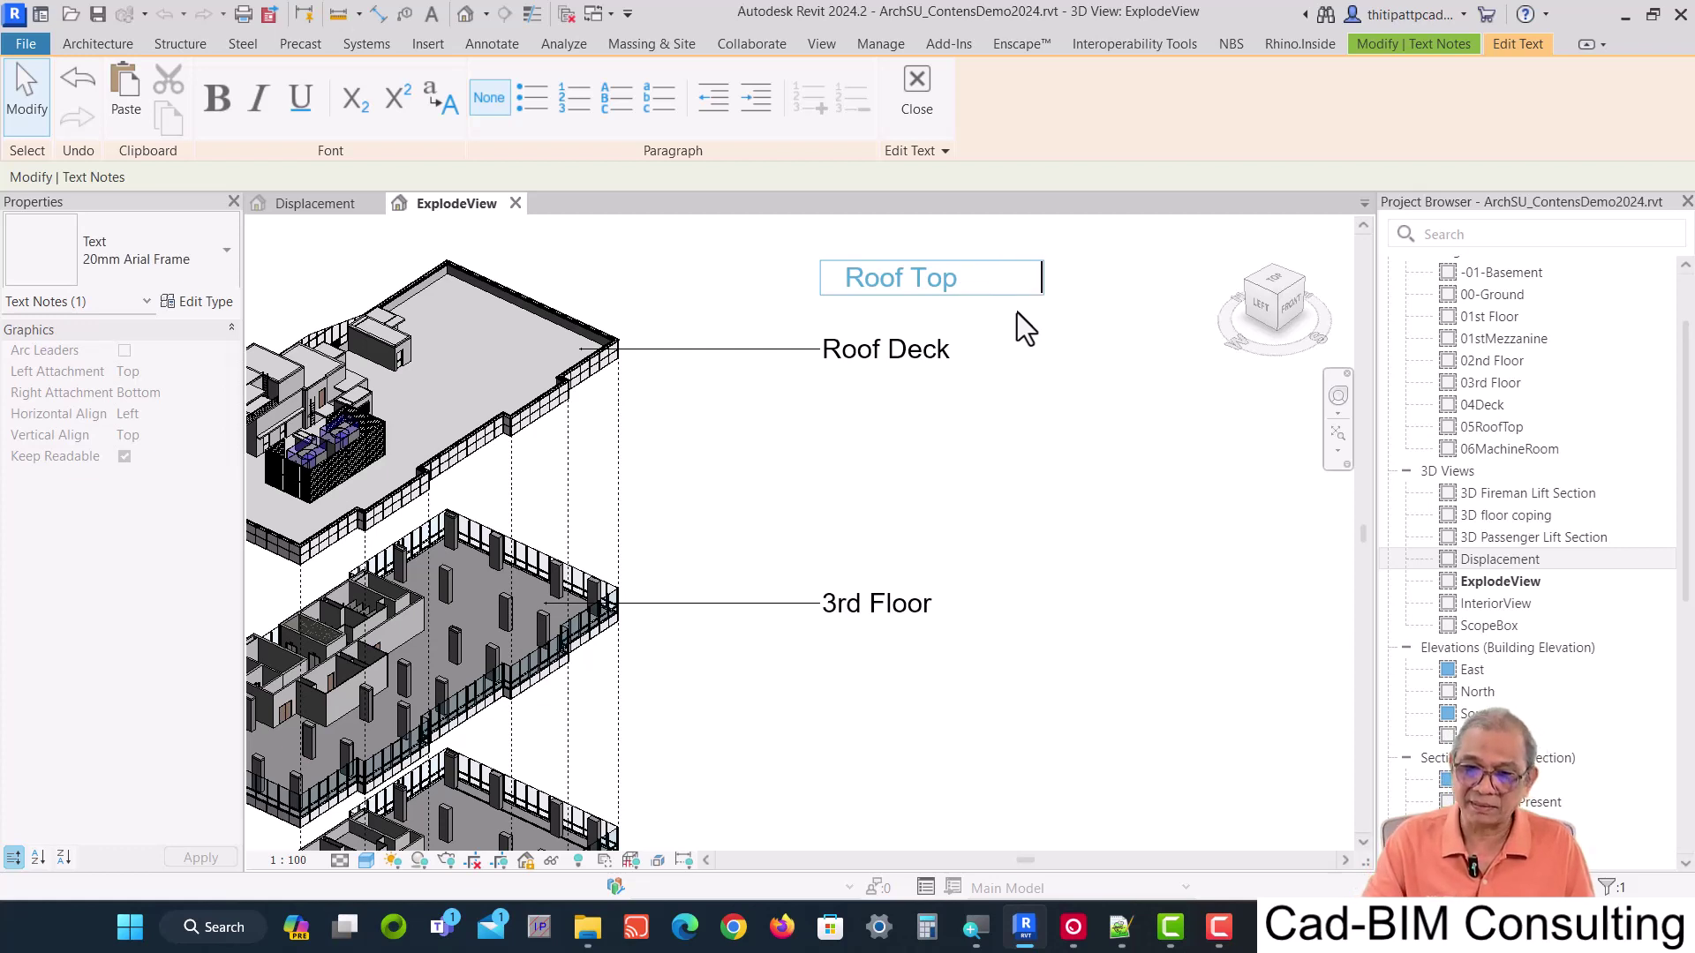
pyautogui.click(1085, 612)
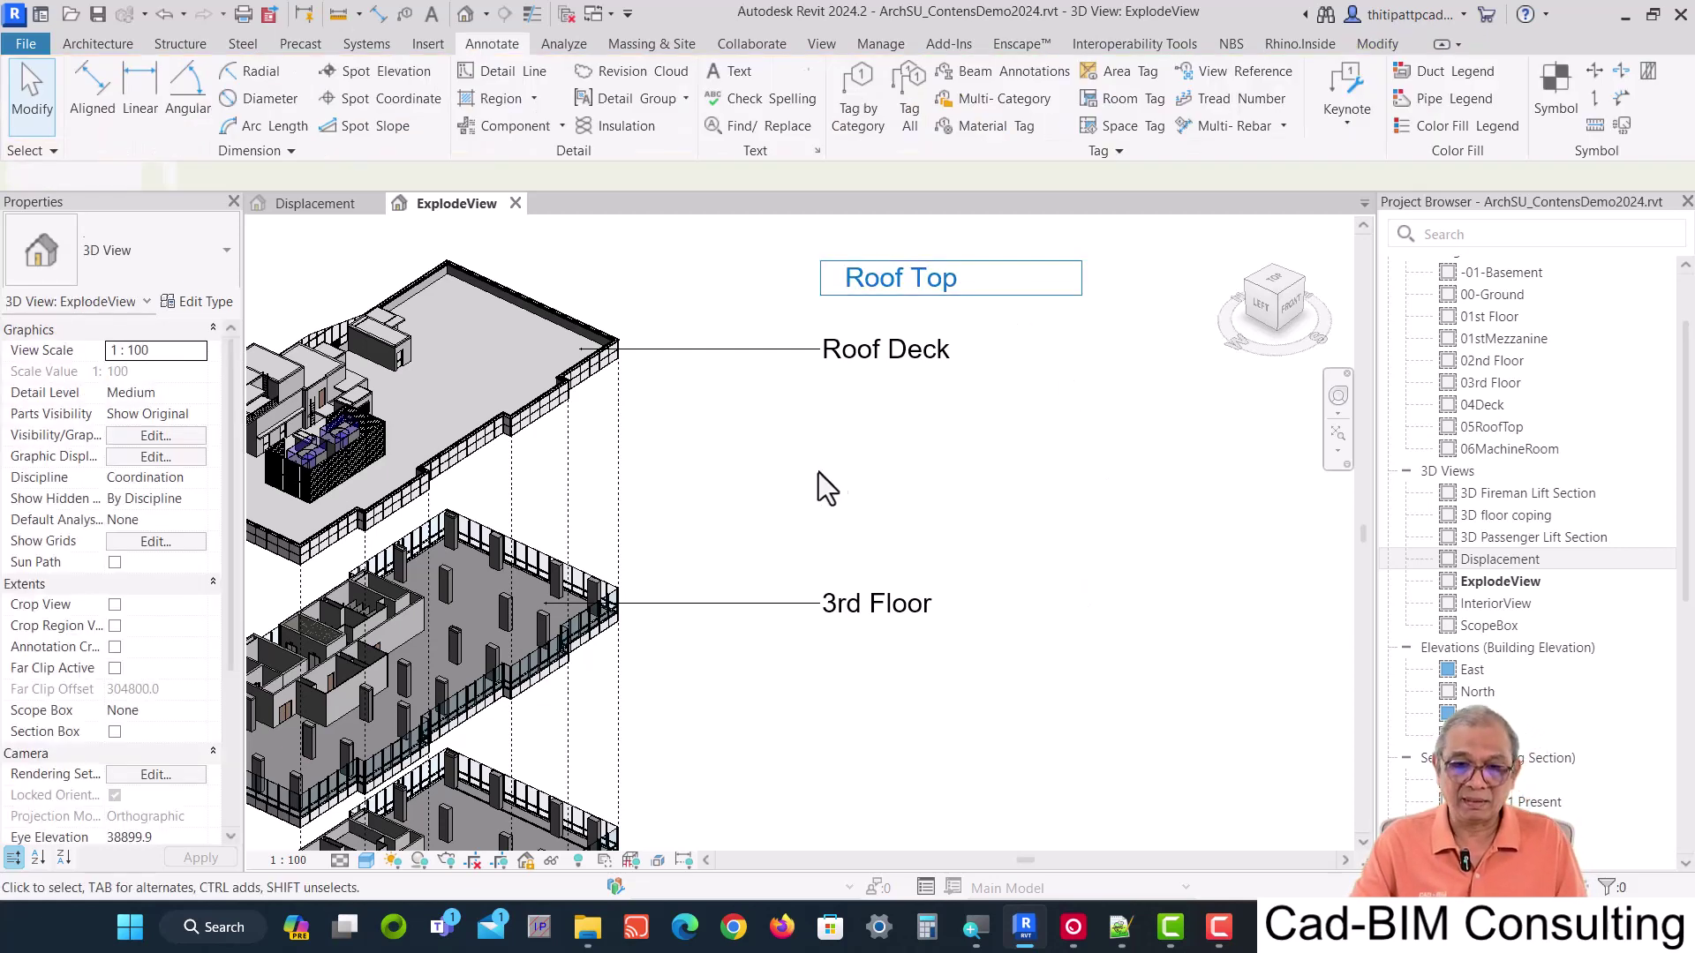
# Copy the Roof Top note to a spot below the original.
pyautogui.click(899, 291)
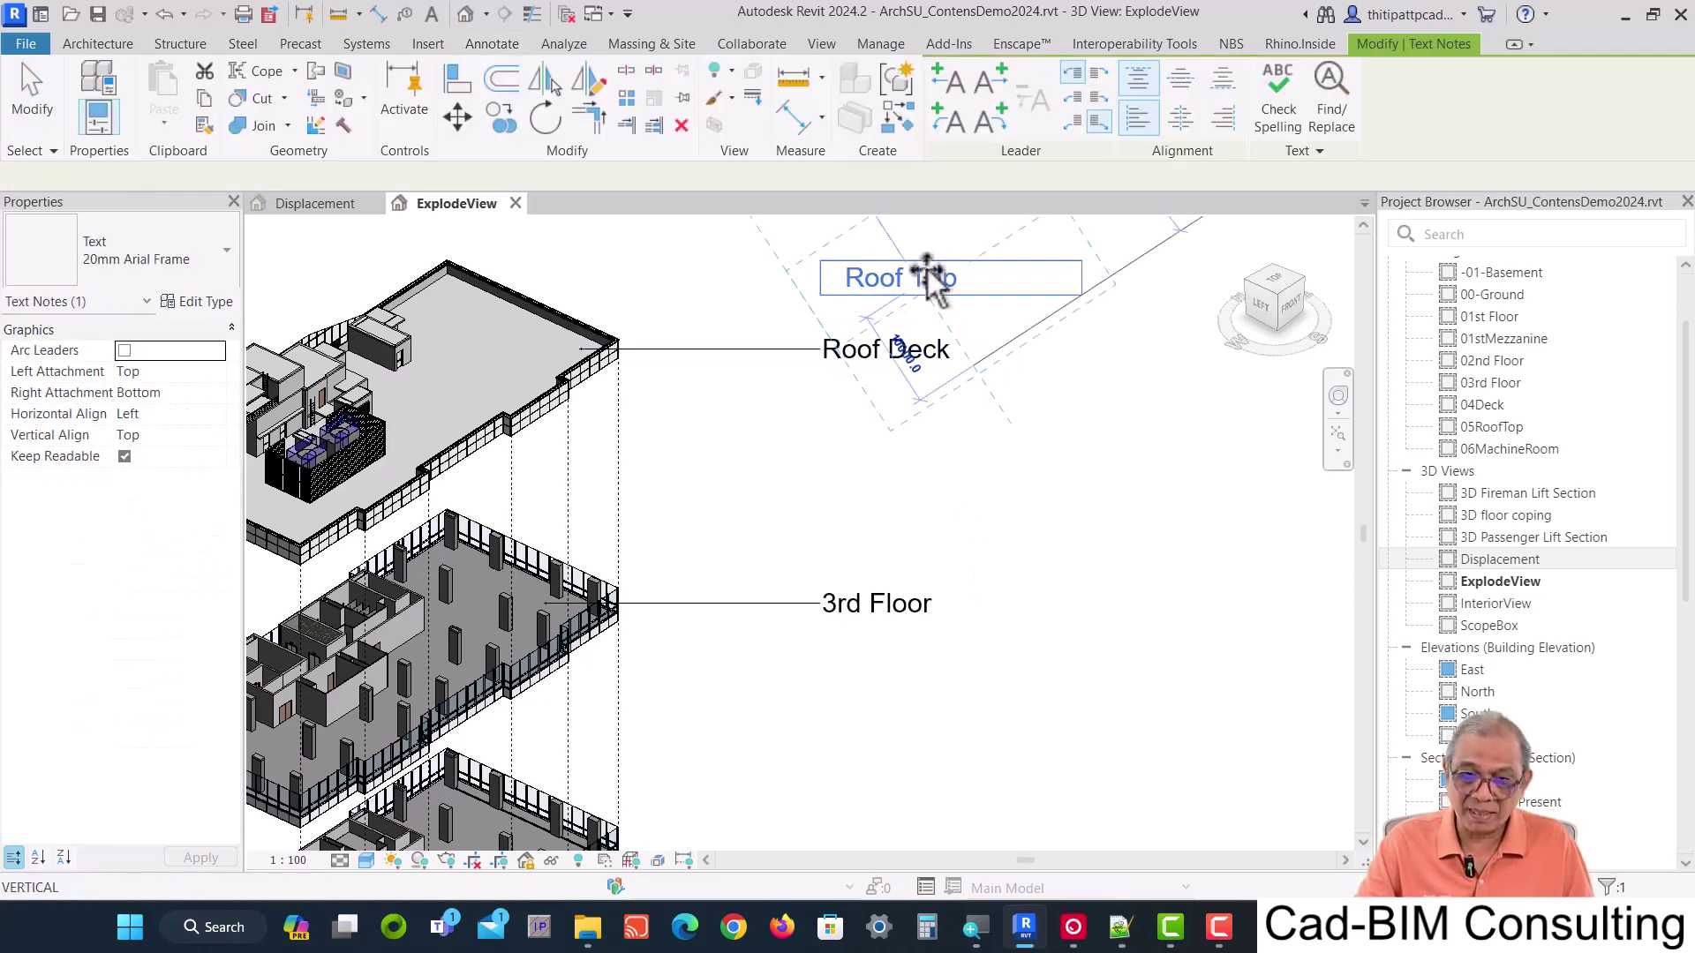
pyautogui.press('m')
pyautogui.press('v')
pyautogui.click(957, 295)
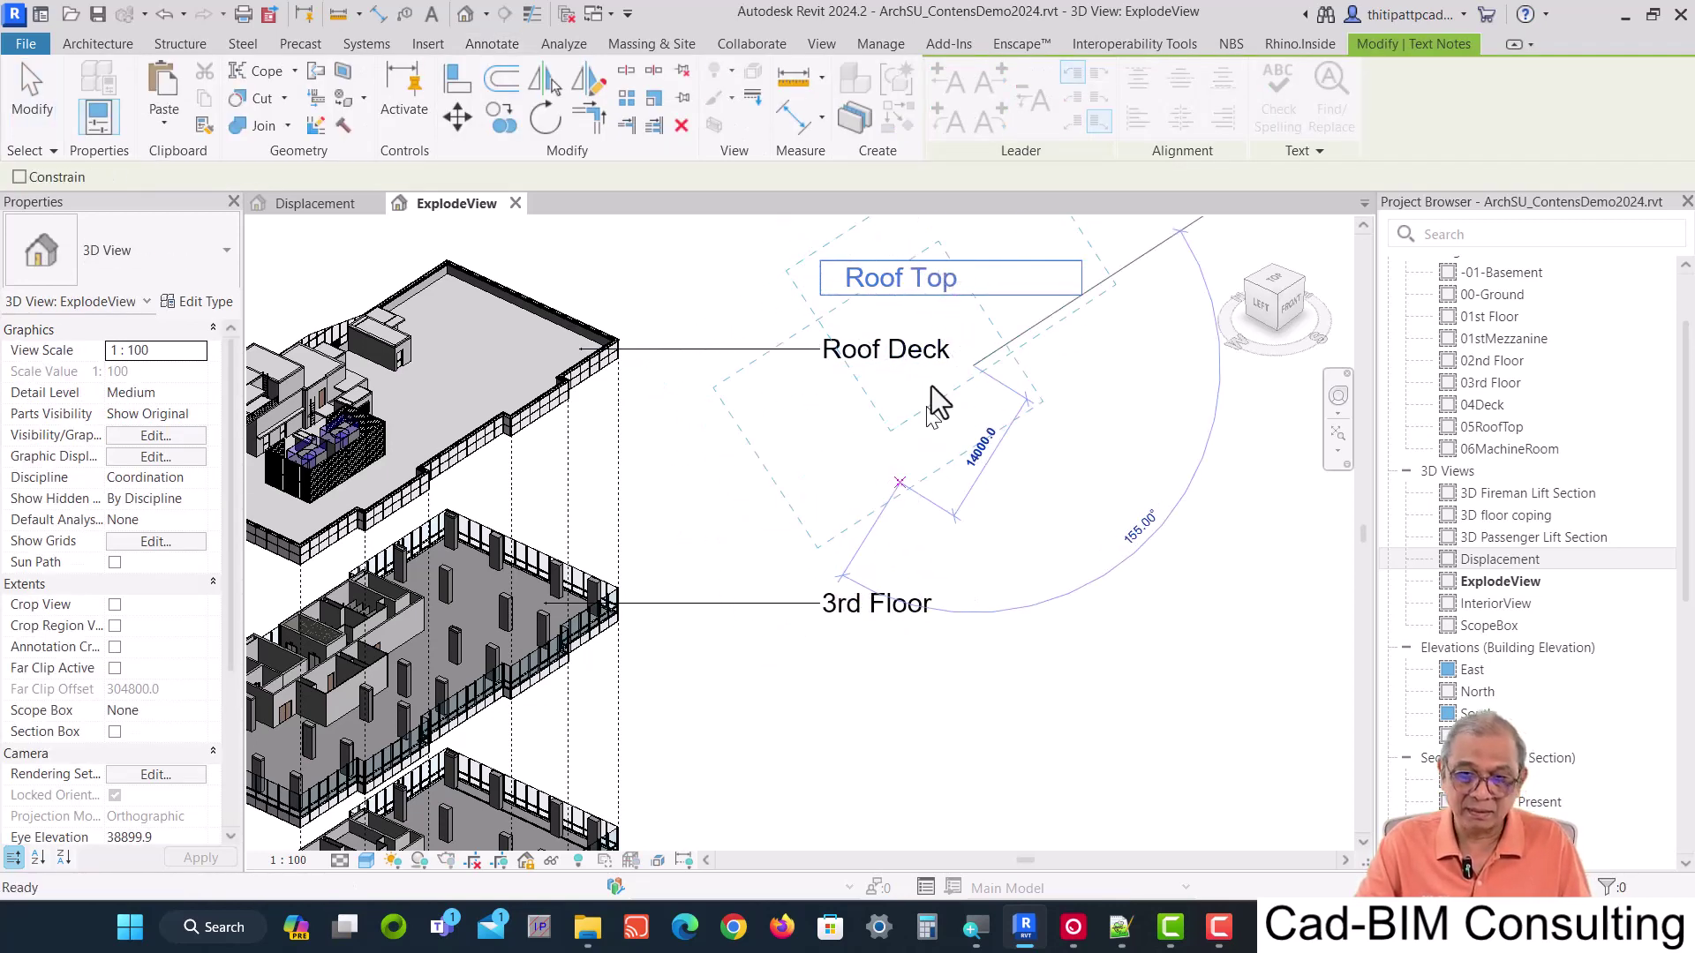
pyautogui.press('Escape')
pyautogui.press('Escape')
pyautogui.click(936, 284)
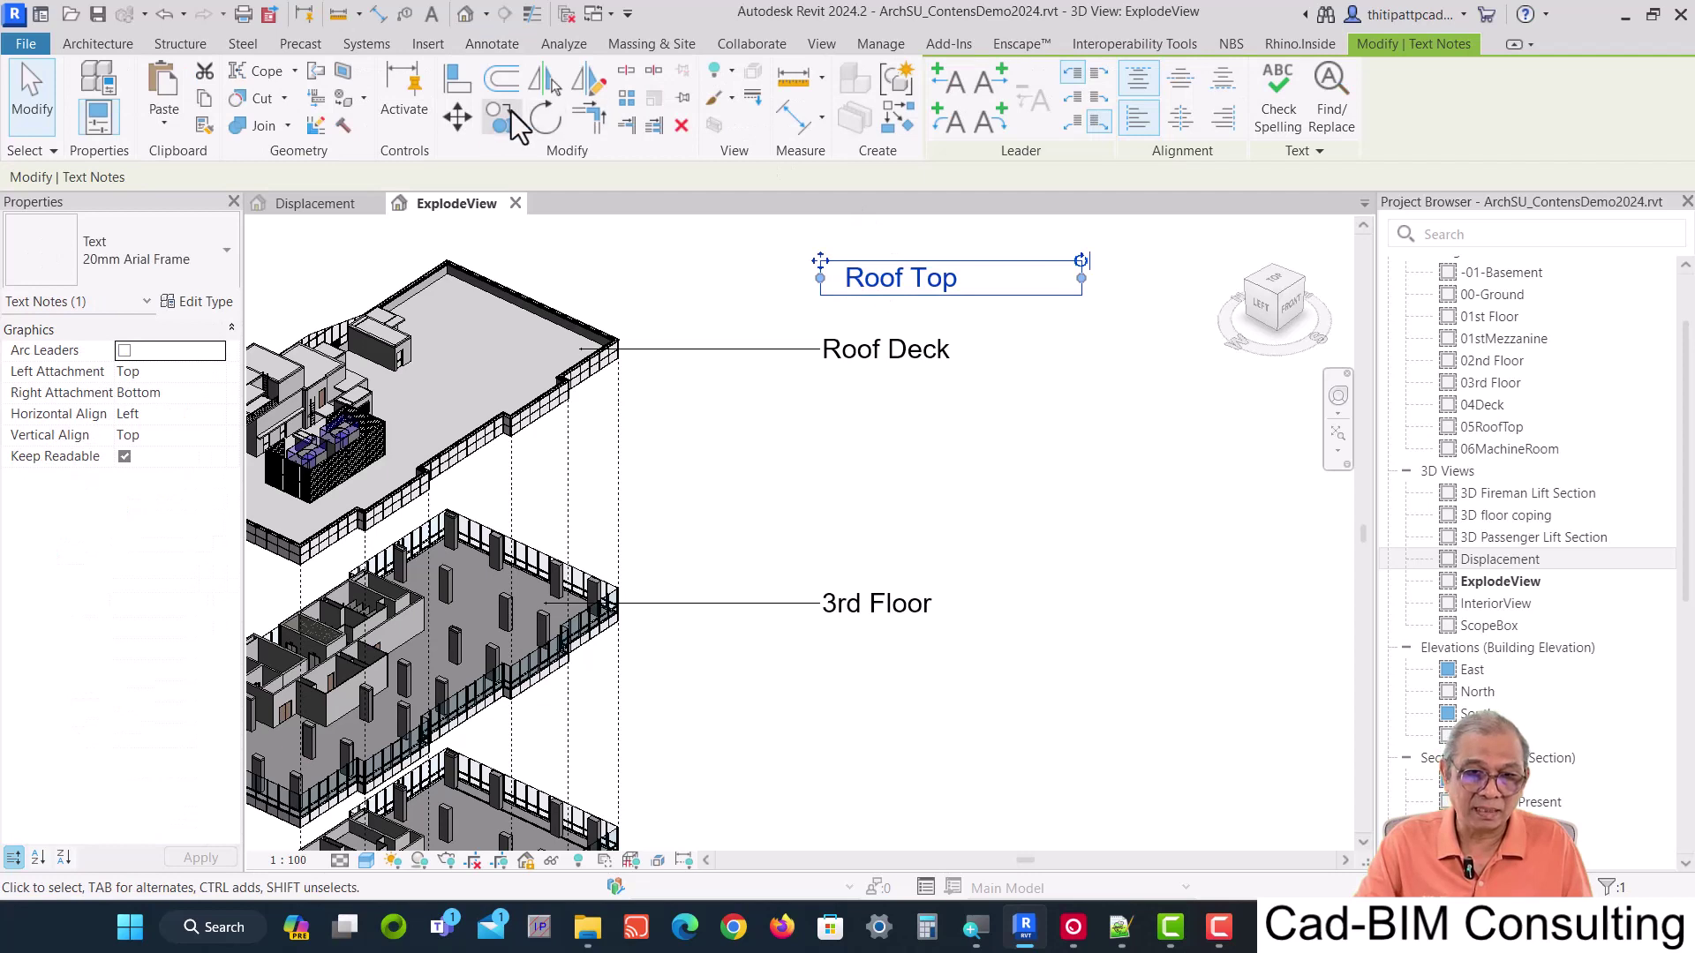
pyautogui.click(502, 118)
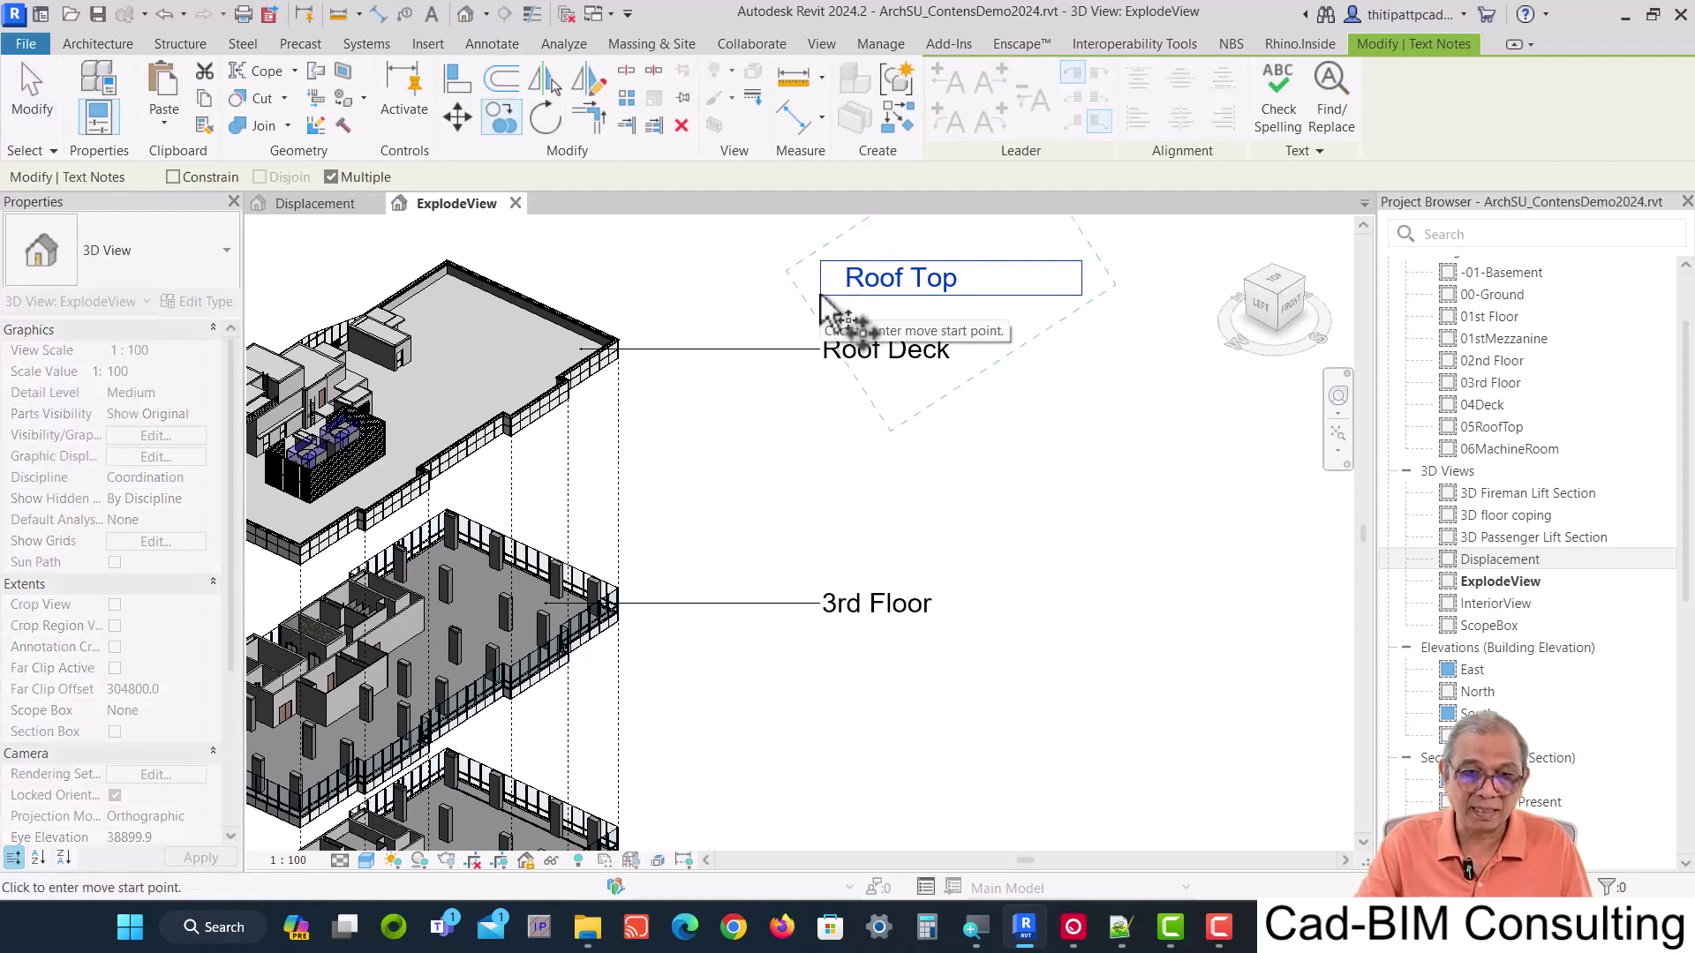
pyautogui.click(821, 295)
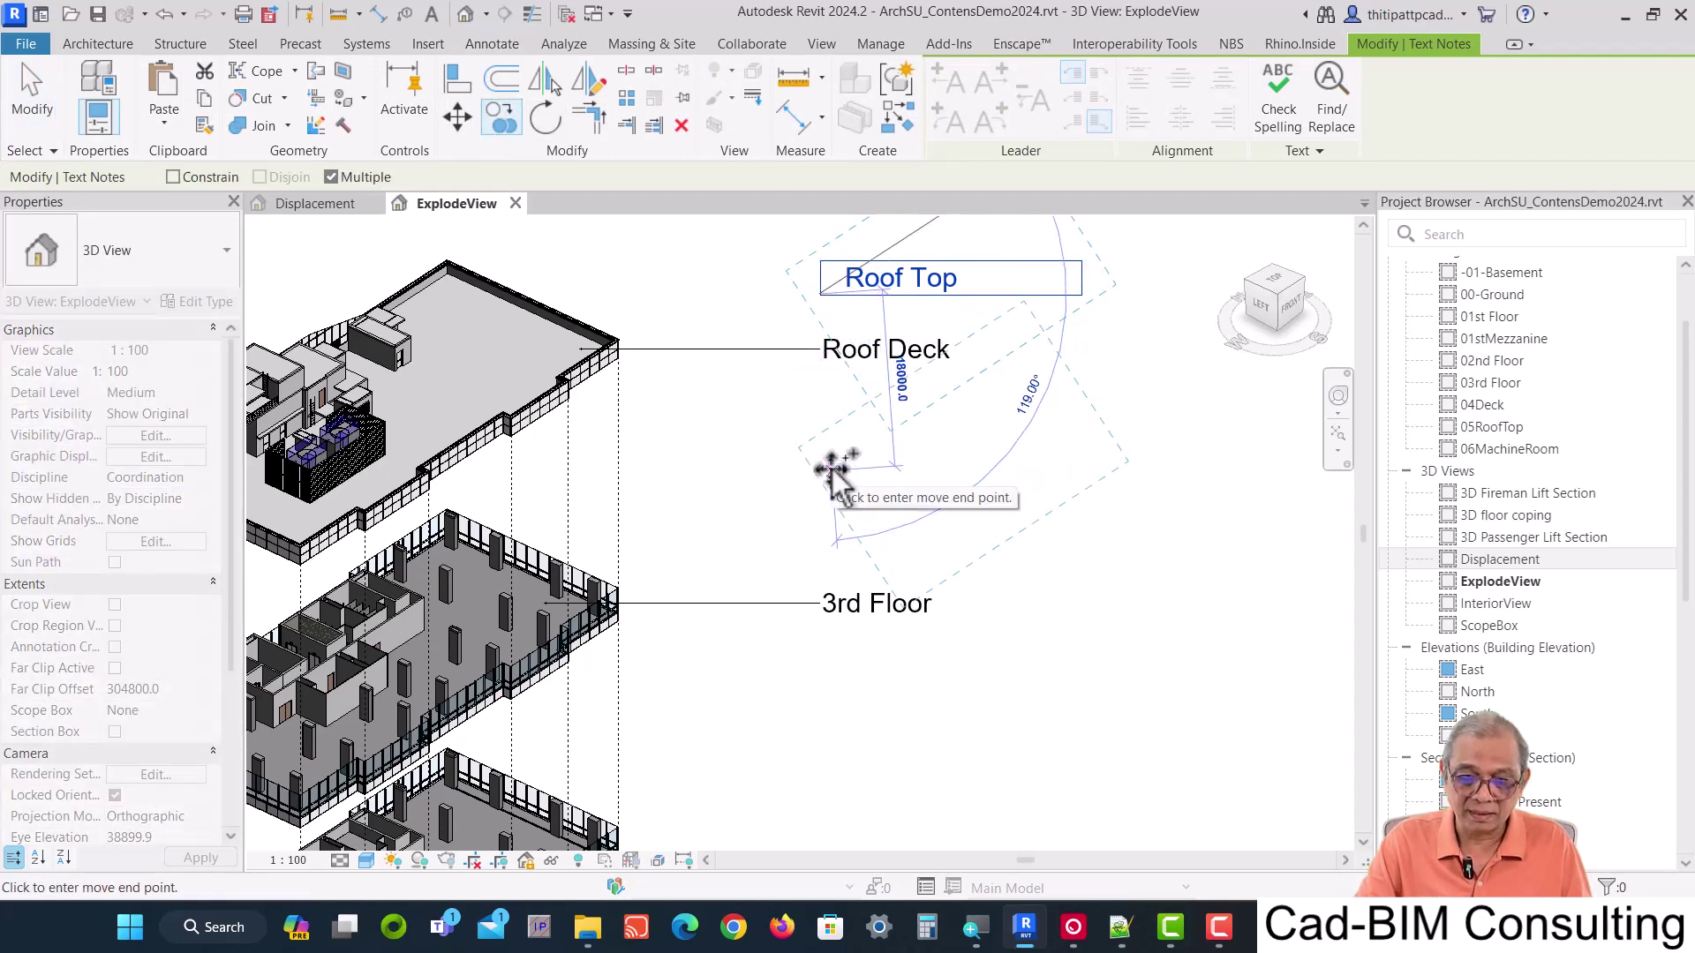
pyautogui.click(833, 471)
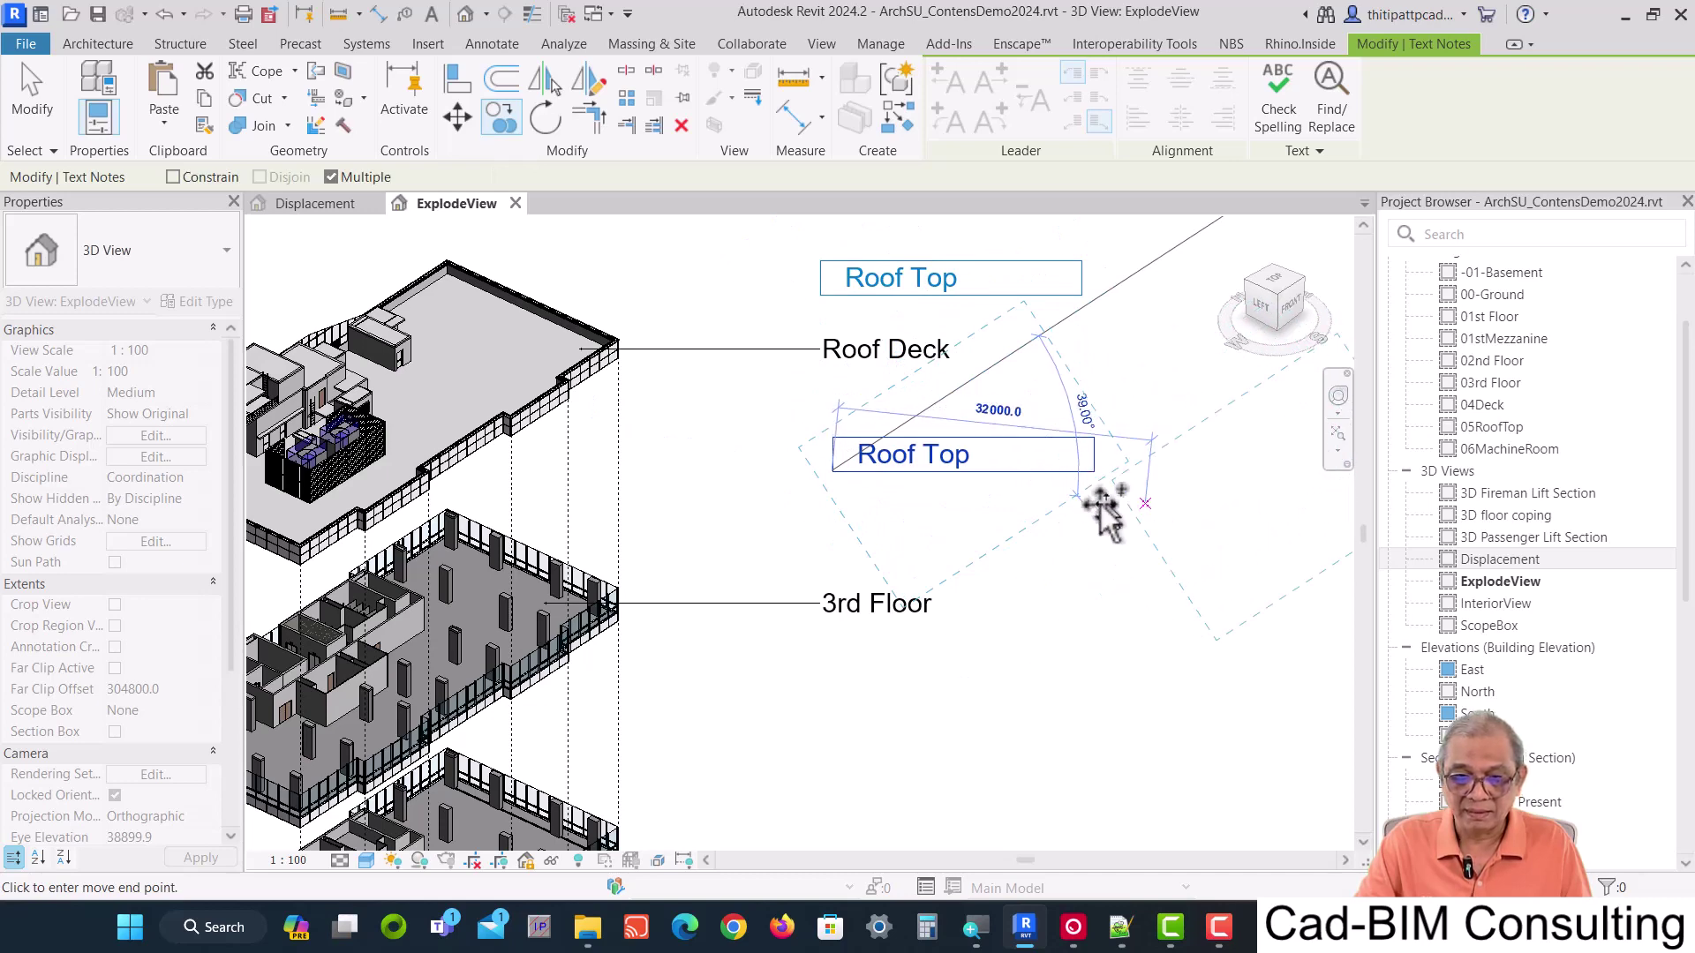
pyautogui.press('Escape')
# Move the copy beside the 3rd Floor label and retype it as 'Office Floor'.
pyautogui.click(871, 474)
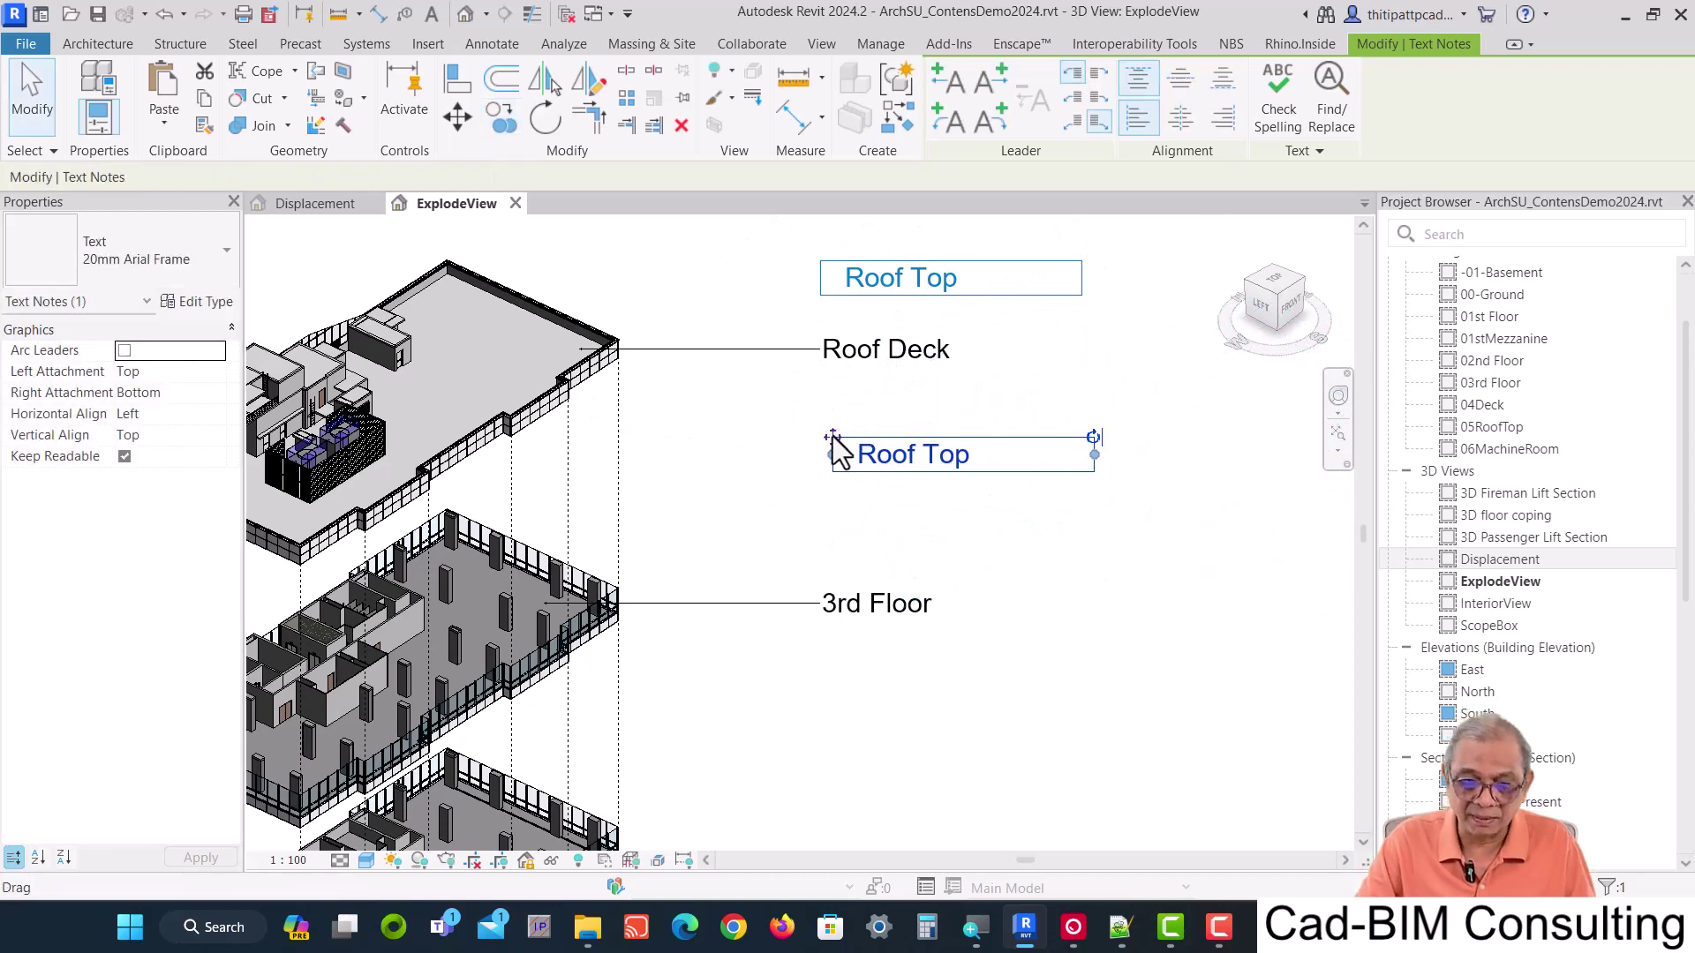
pyautogui.moveTo(839, 449); pyautogui.dragTo(839, 541)
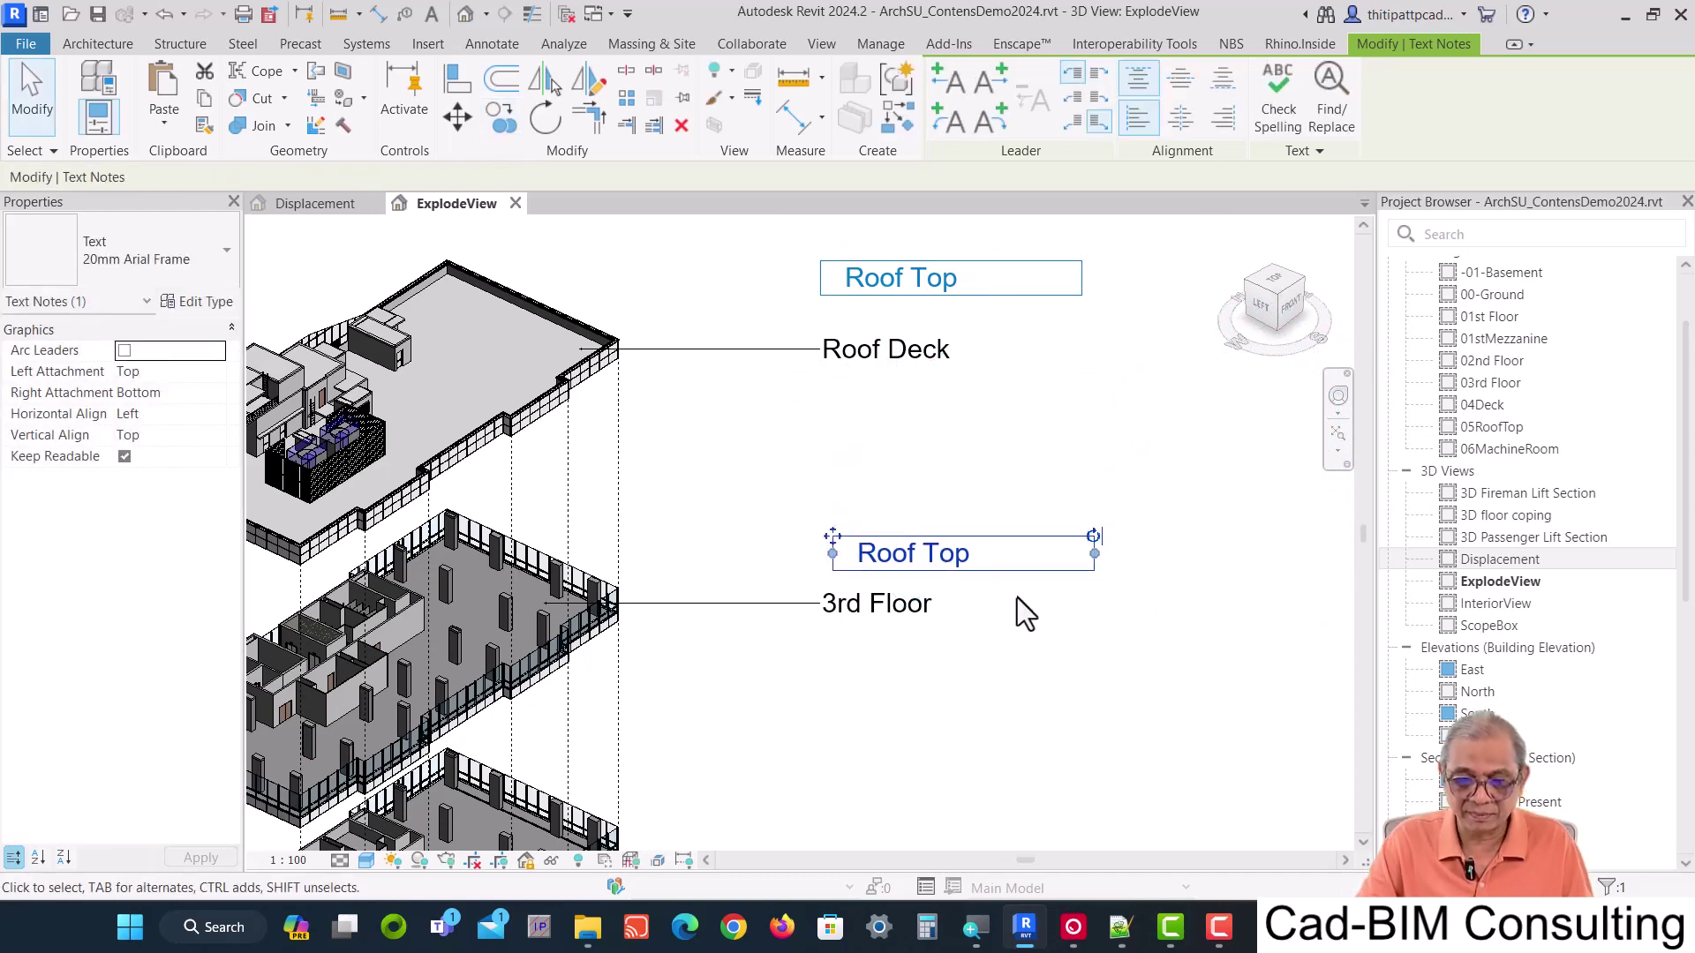
pyautogui.click(941, 556)
pyautogui.click(993, 551)
pyautogui.moveTo(971, 553); pyautogui.dragTo(850, 553)
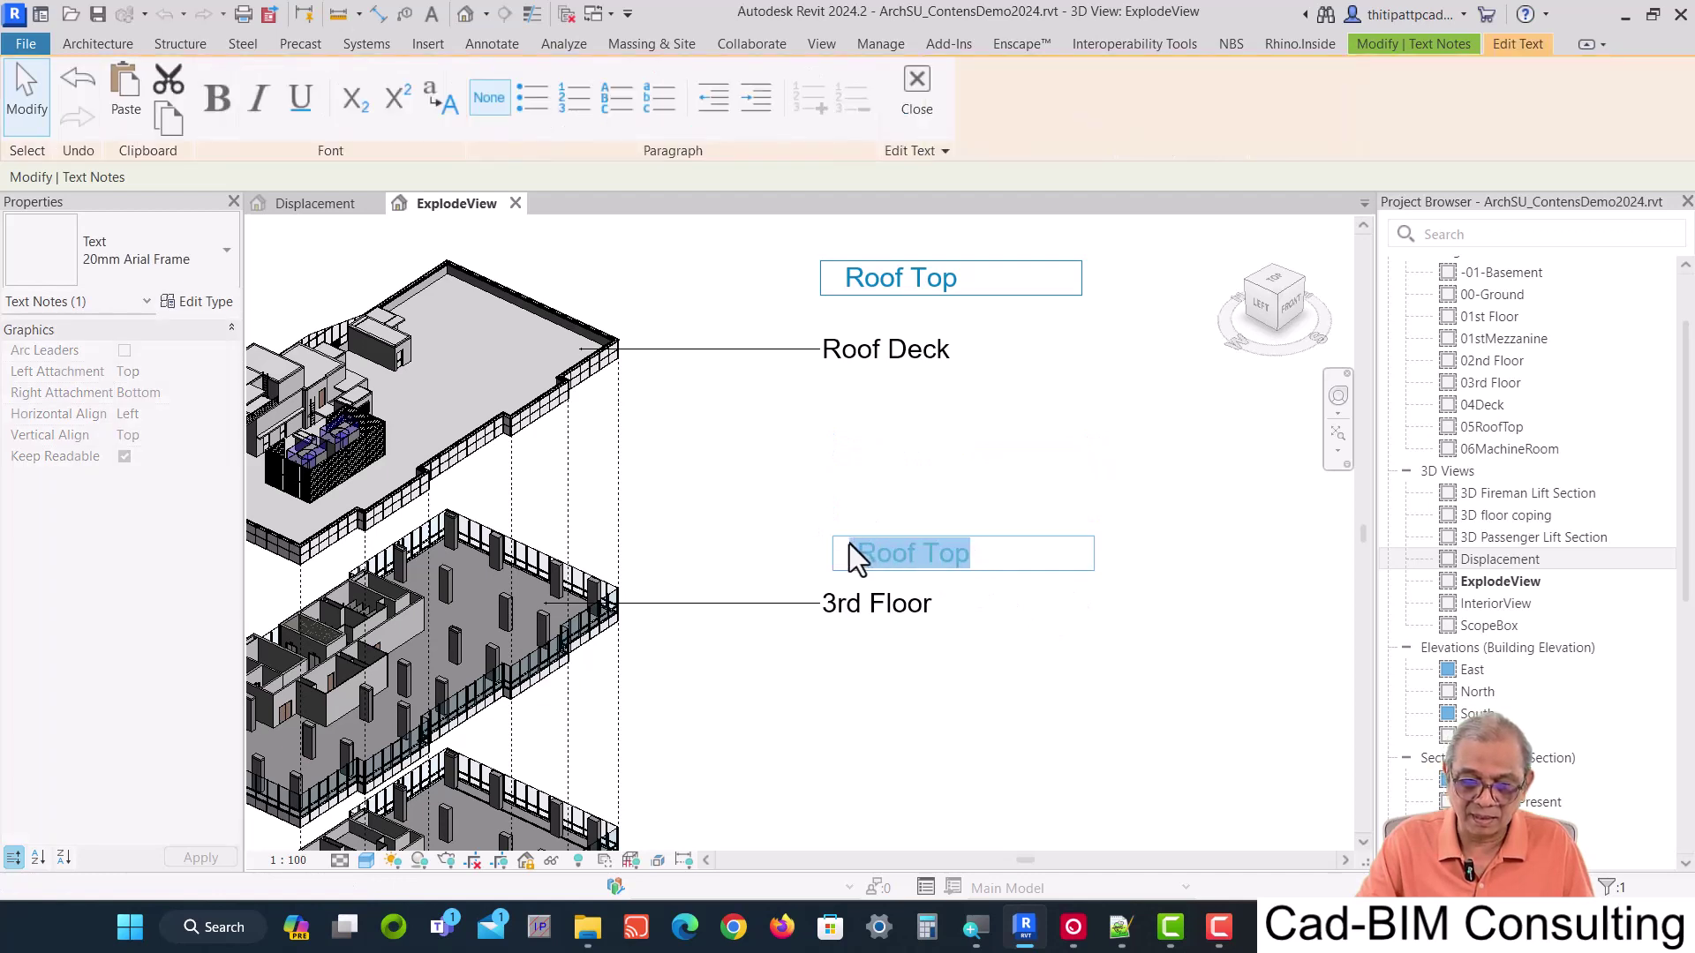
pyautogui.write('Office')
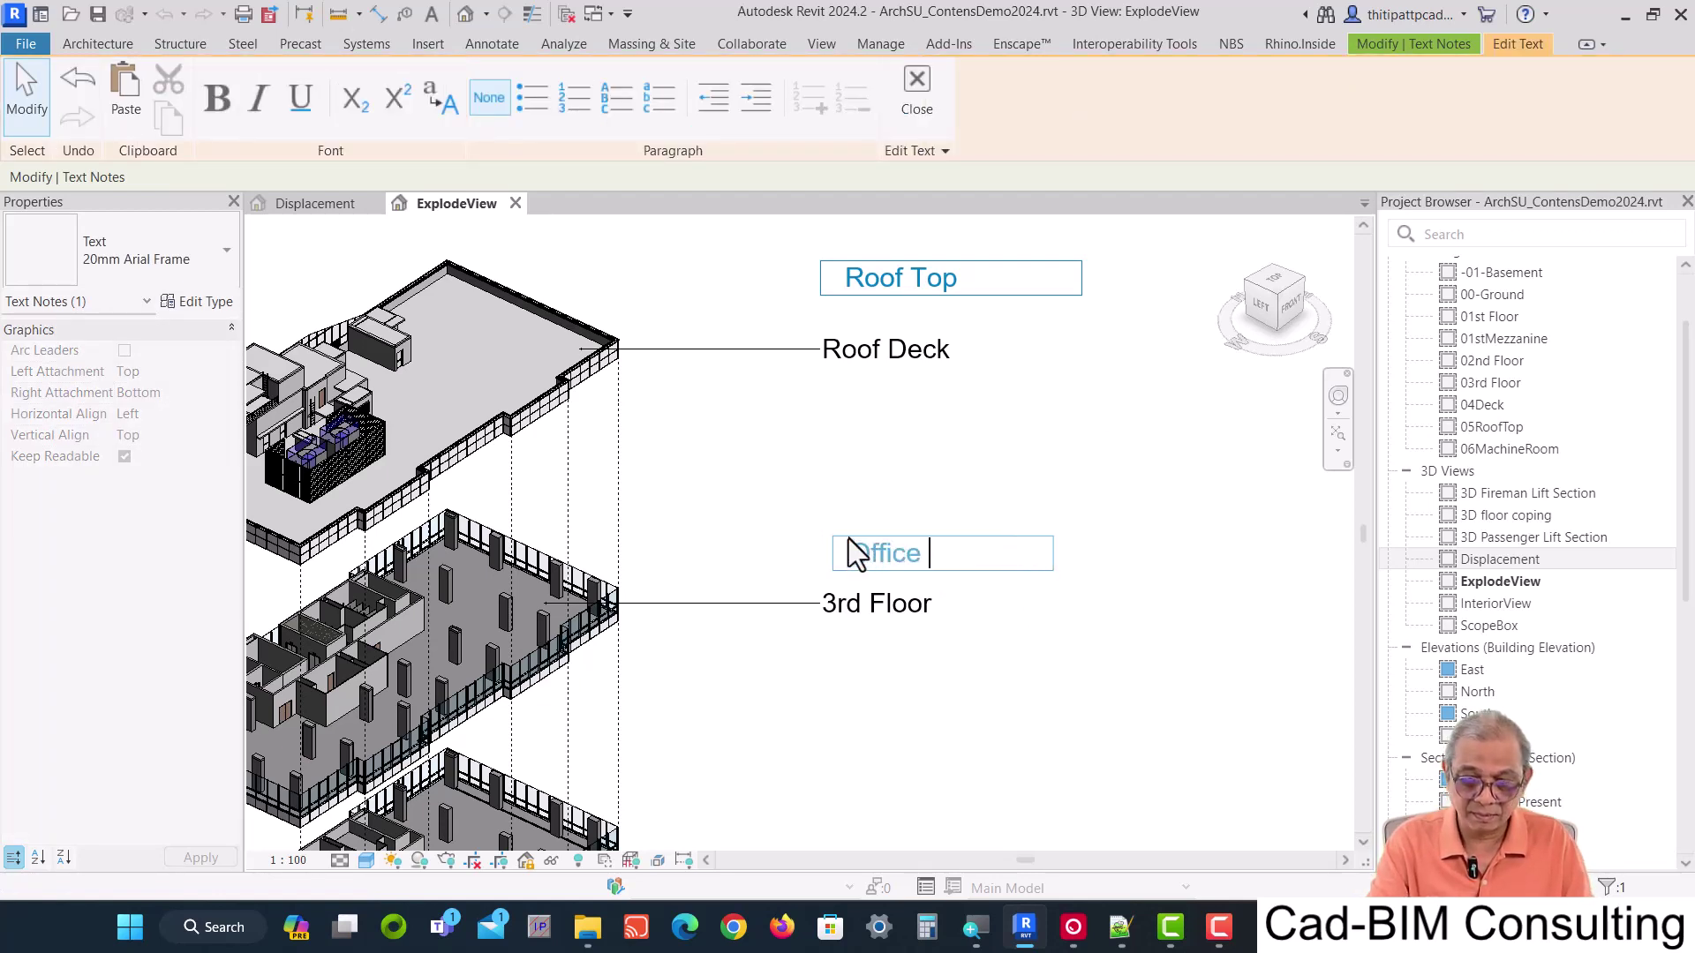
pyautogui.write(' Floor')
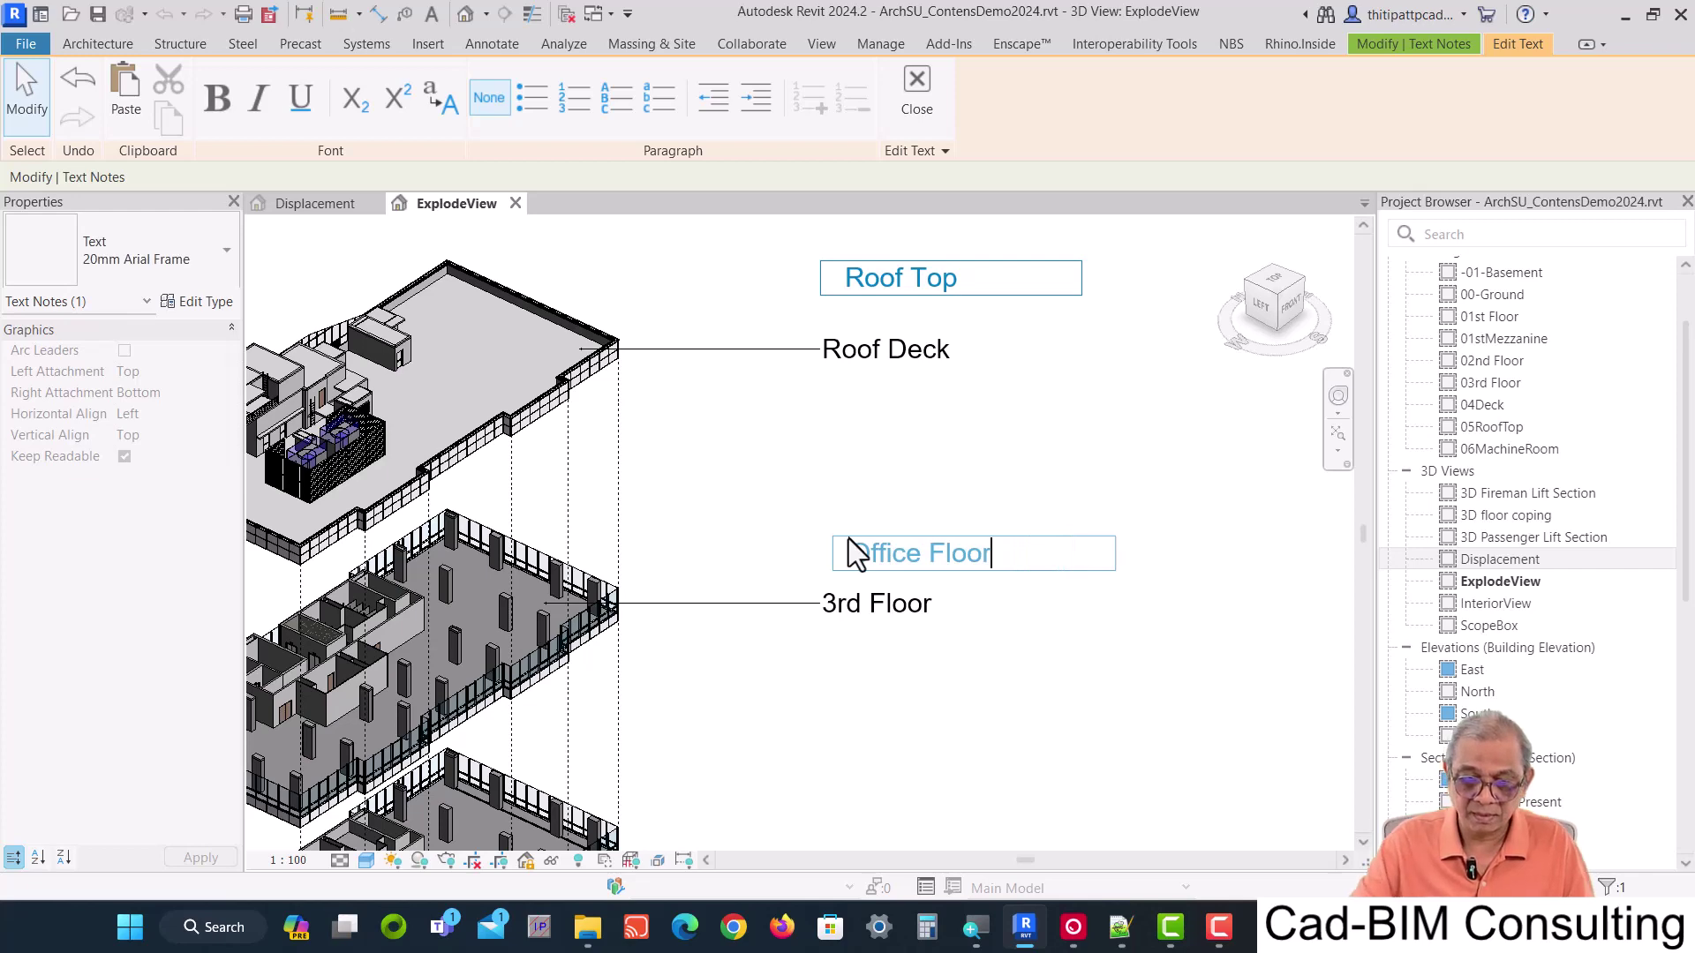
pyautogui.click(793, 473)
# Set the view to Hidden Line with shadows on and bring up Graphic Display Options.
pyautogui.click(897, 629)
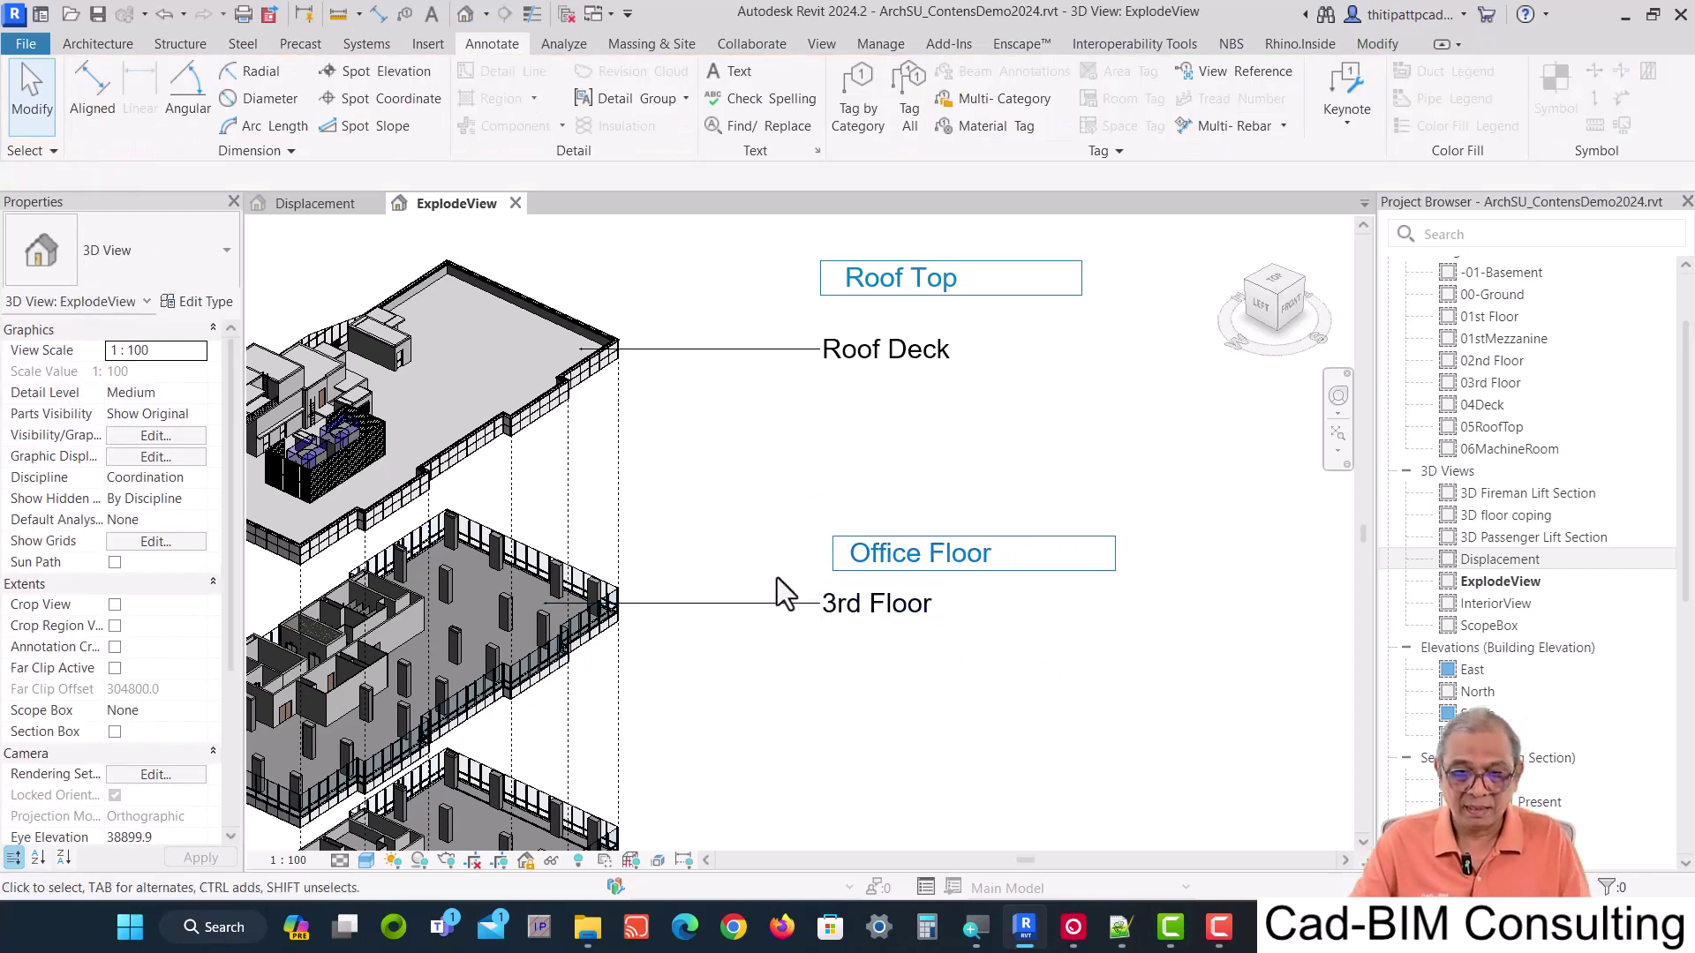
pyautogui.scroll(-5, 777, 577)
pyautogui.scroll(2, 792, 701)
pyautogui.scroll(1, 749, 616)
pyautogui.scroll(1, 733, 578)
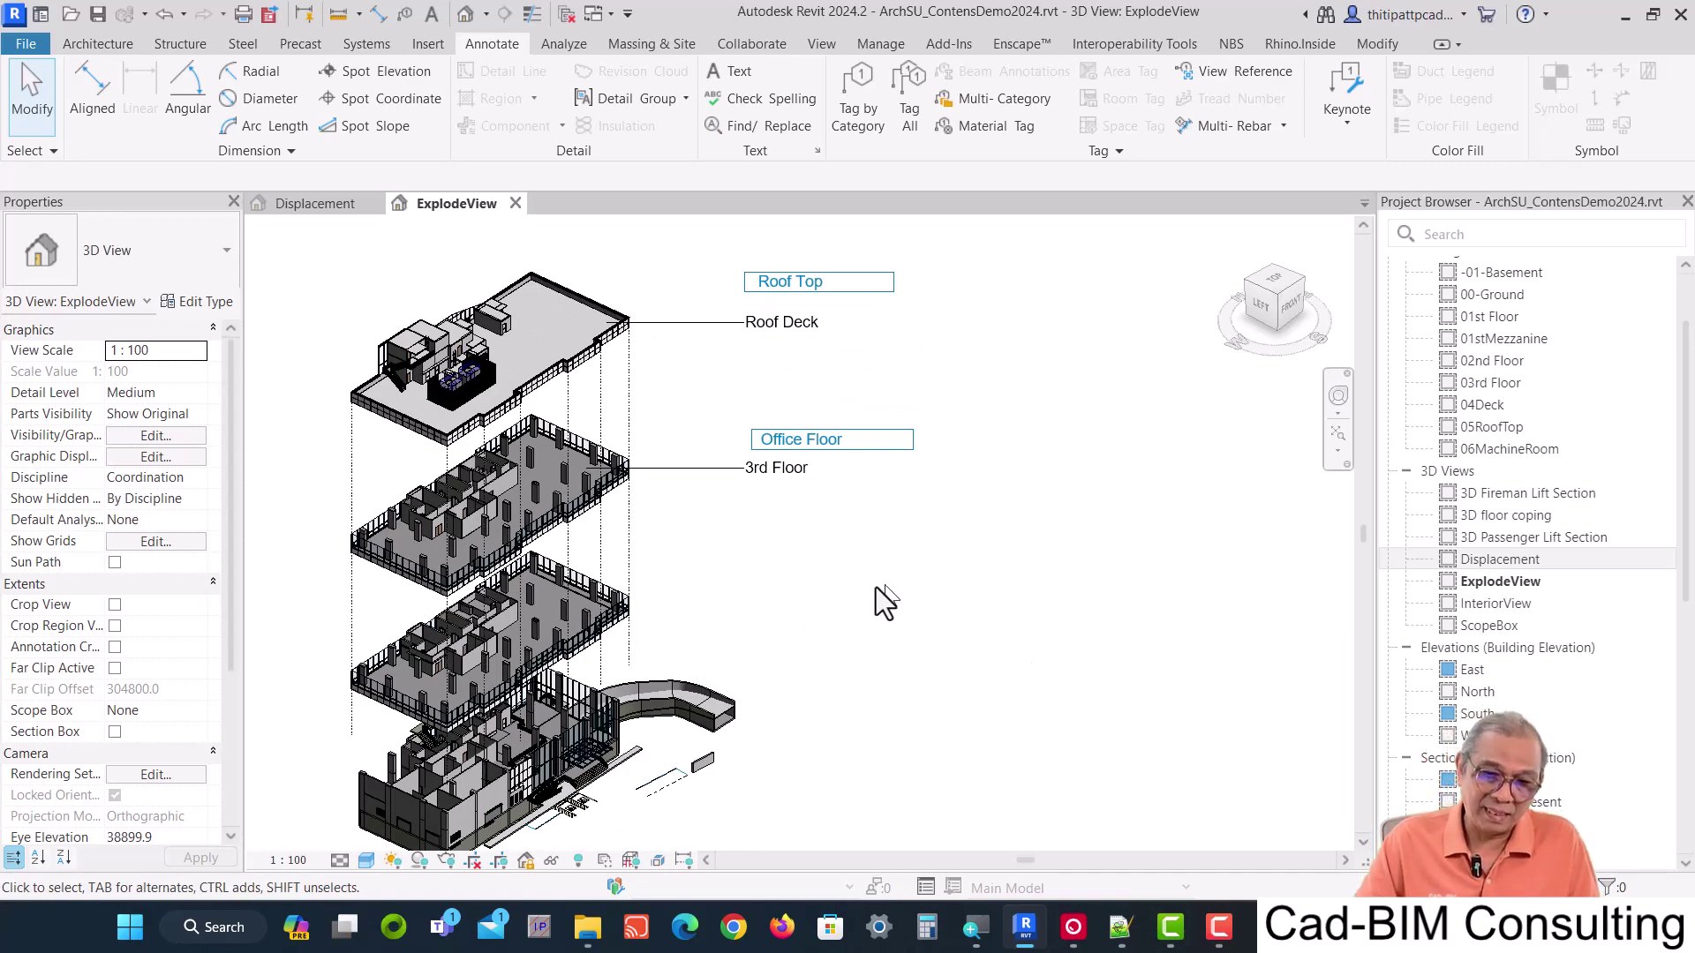
pyautogui.click(365, 860)
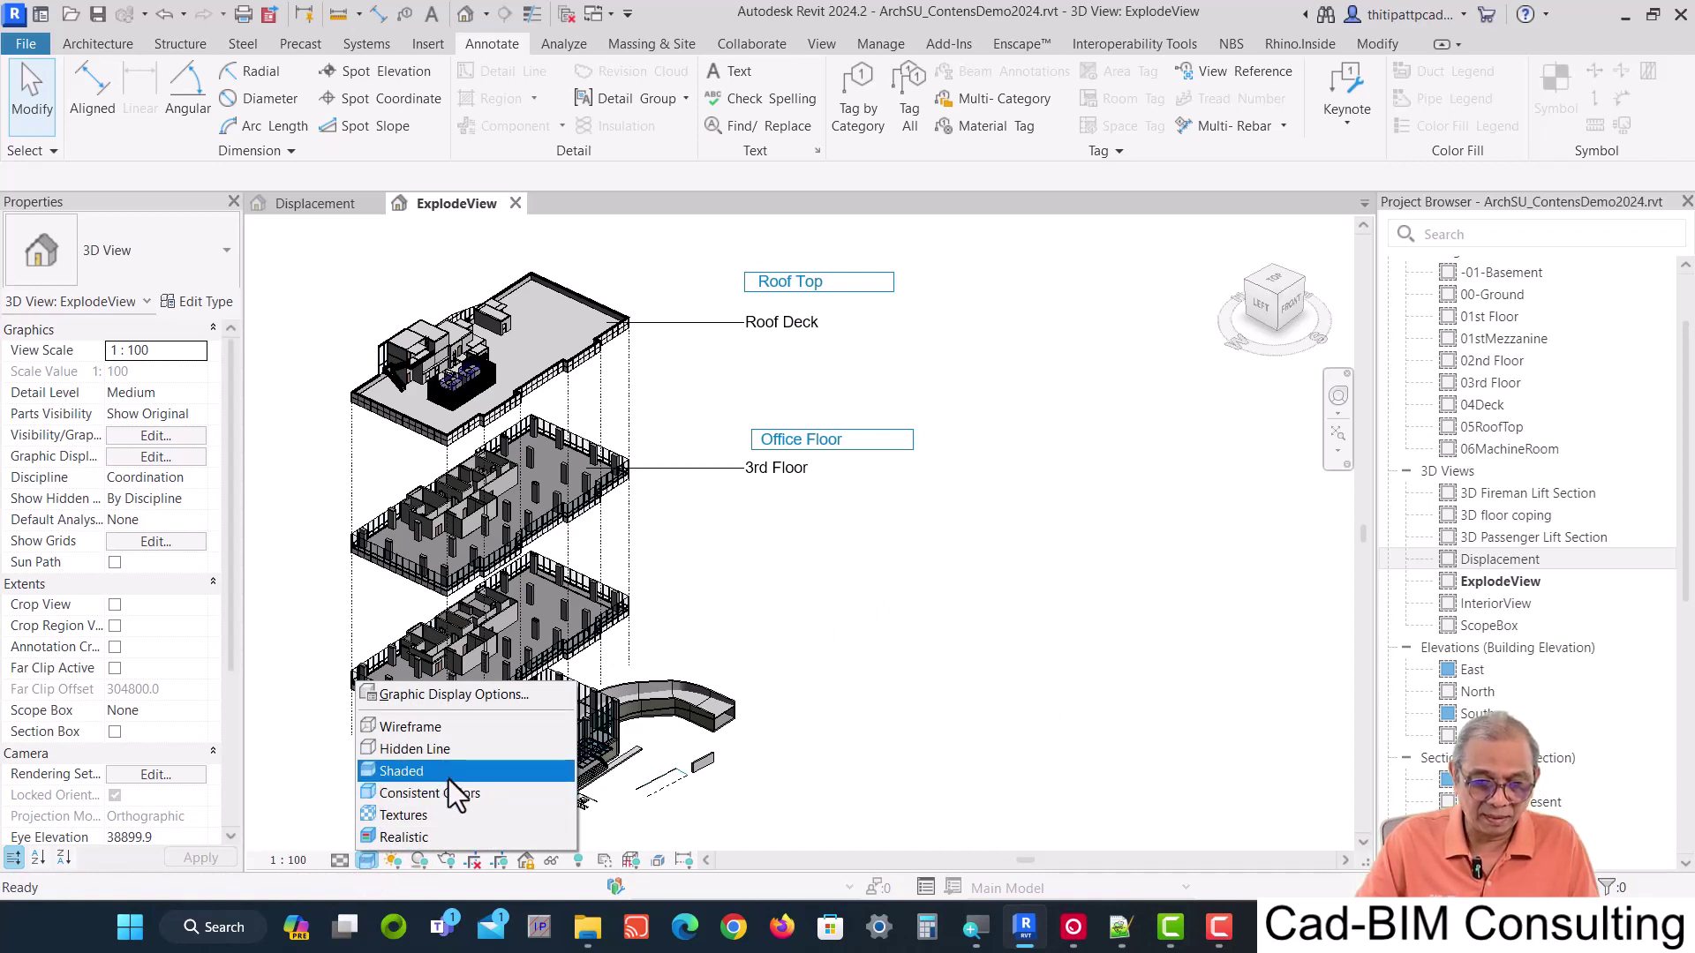
pyautogui.click(442, 750)
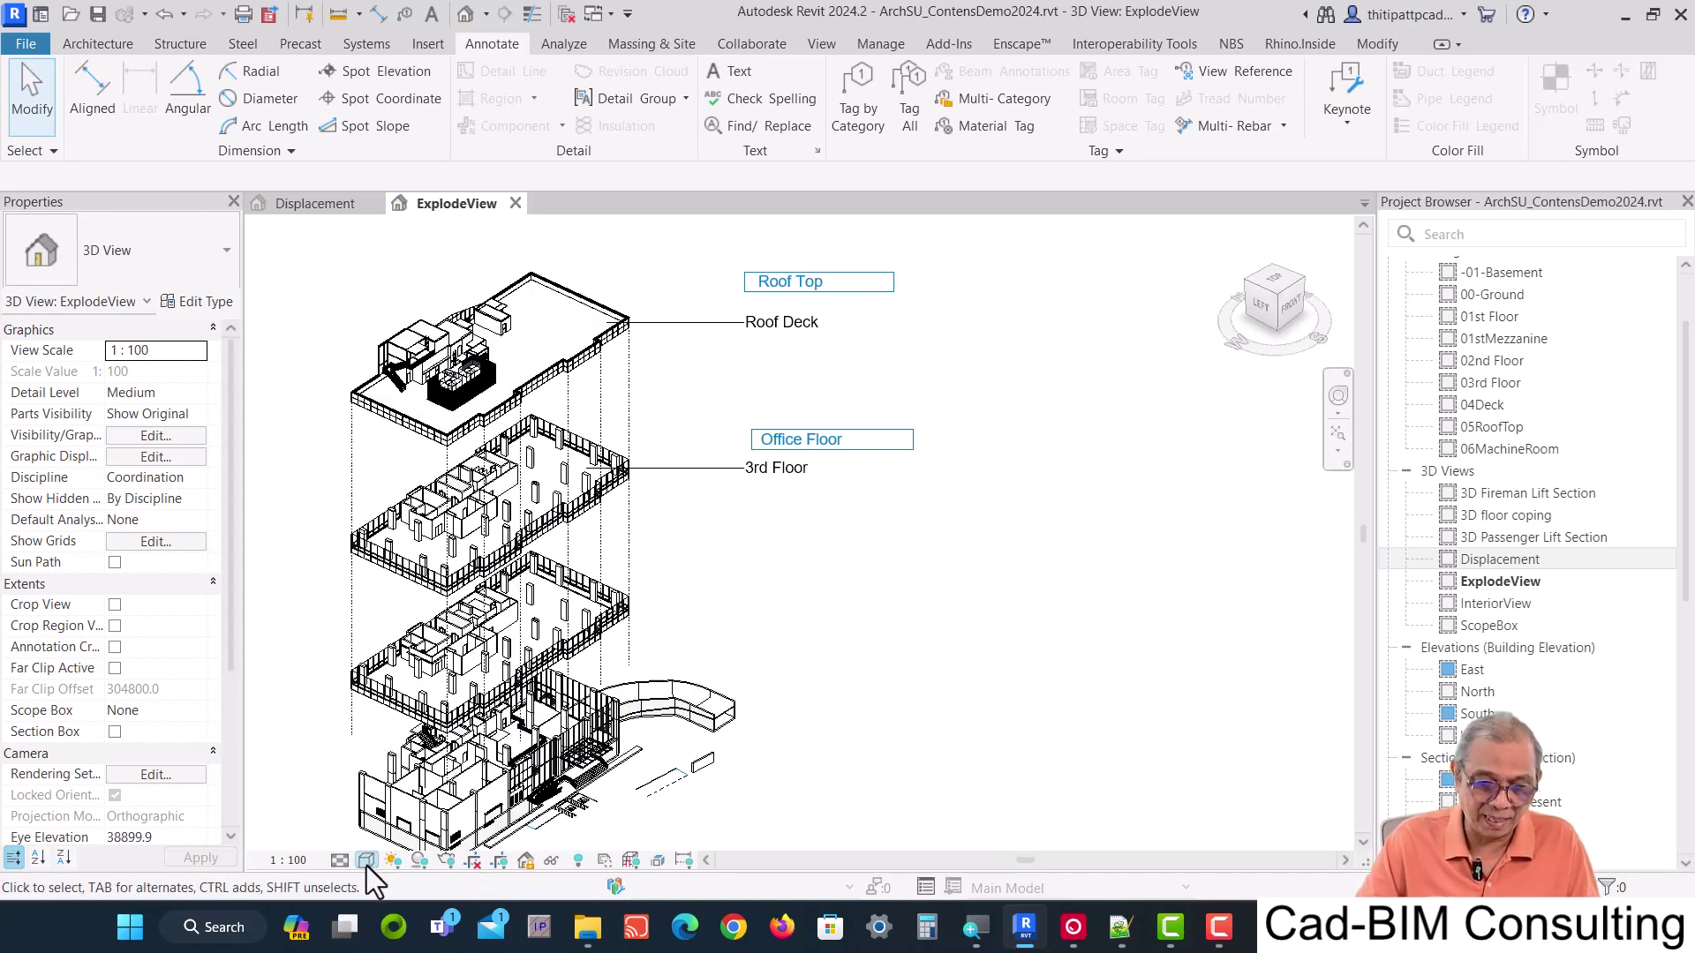
pyautogui.click(420, 860)
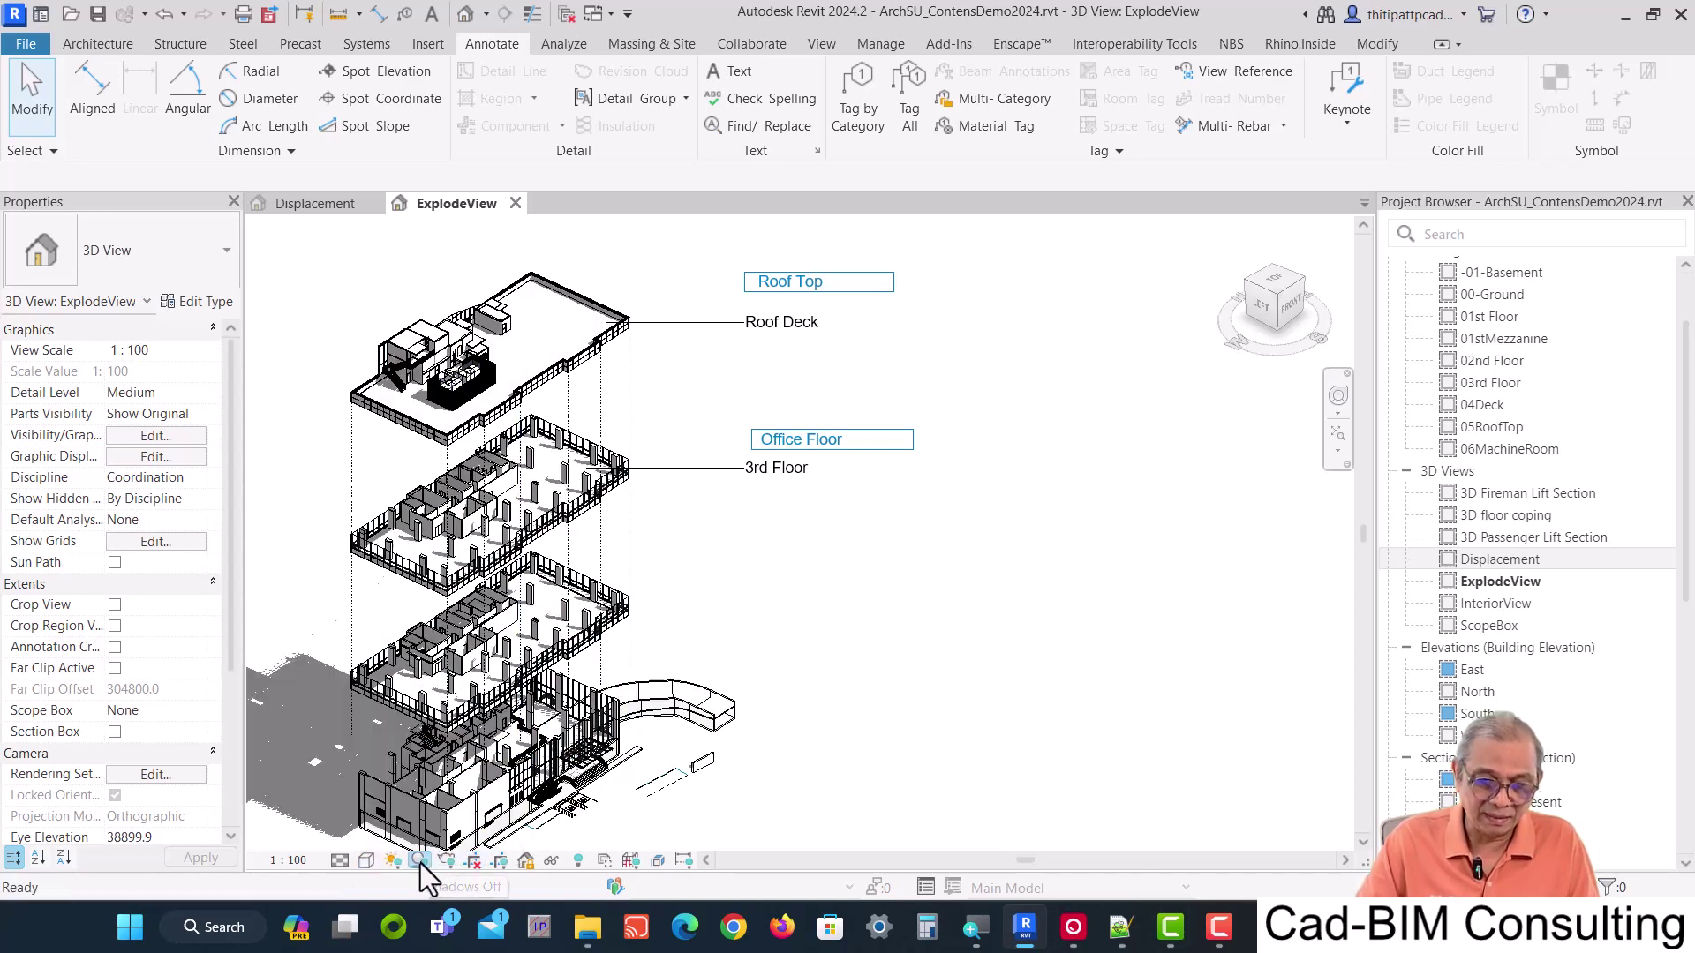
pyautogui.click(367, 862)
pyautogui.click(441, 695)
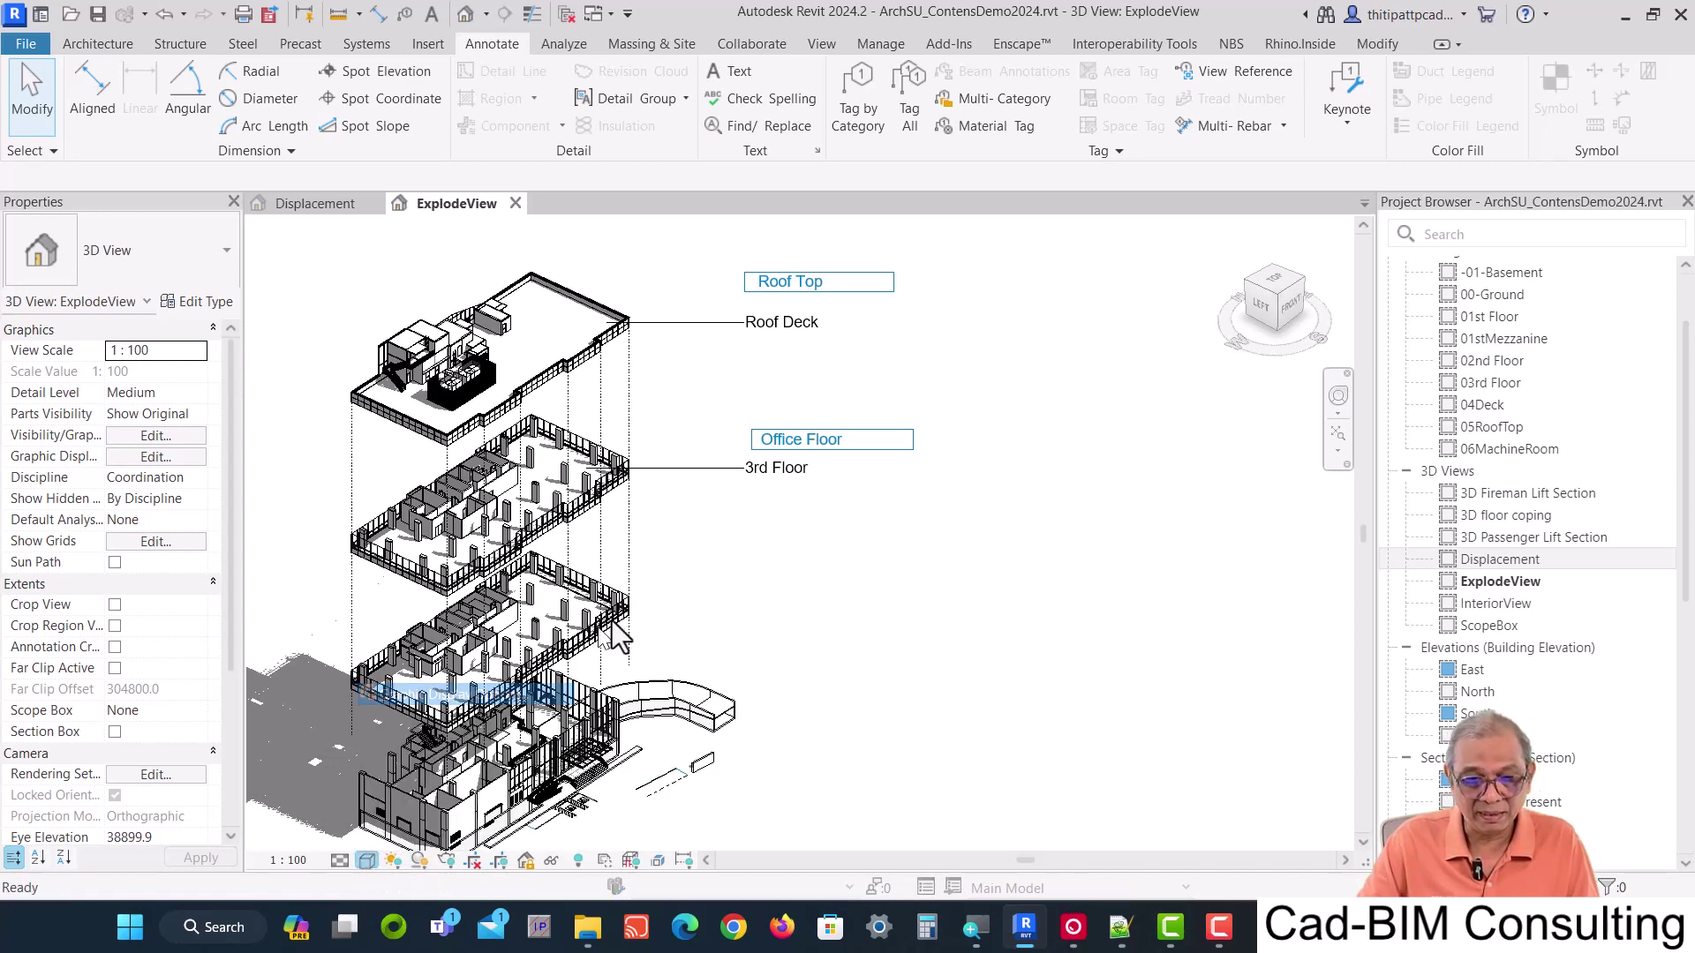
# Set silhouettes to <Wide Lines> and enable Show Ambient Shadows in Graphic Display Options.
pyautogui.moveTo(235, 362); pyautogui.dragTo(933, 268)
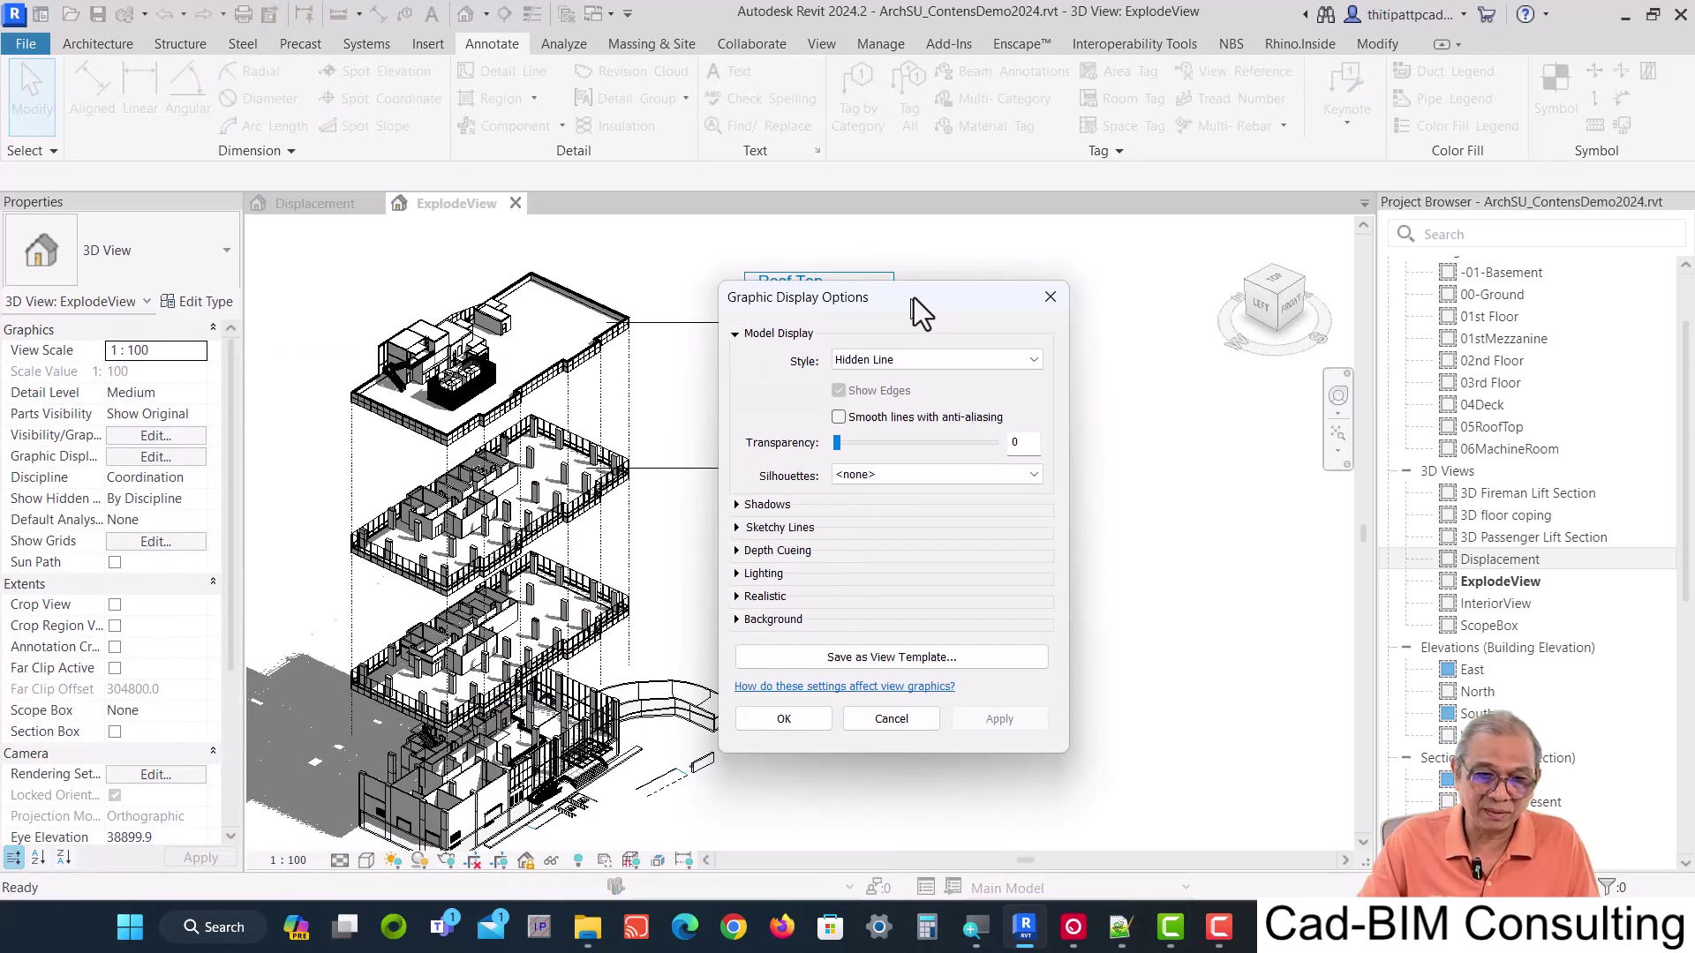
pyautogui.click(1017, 454)
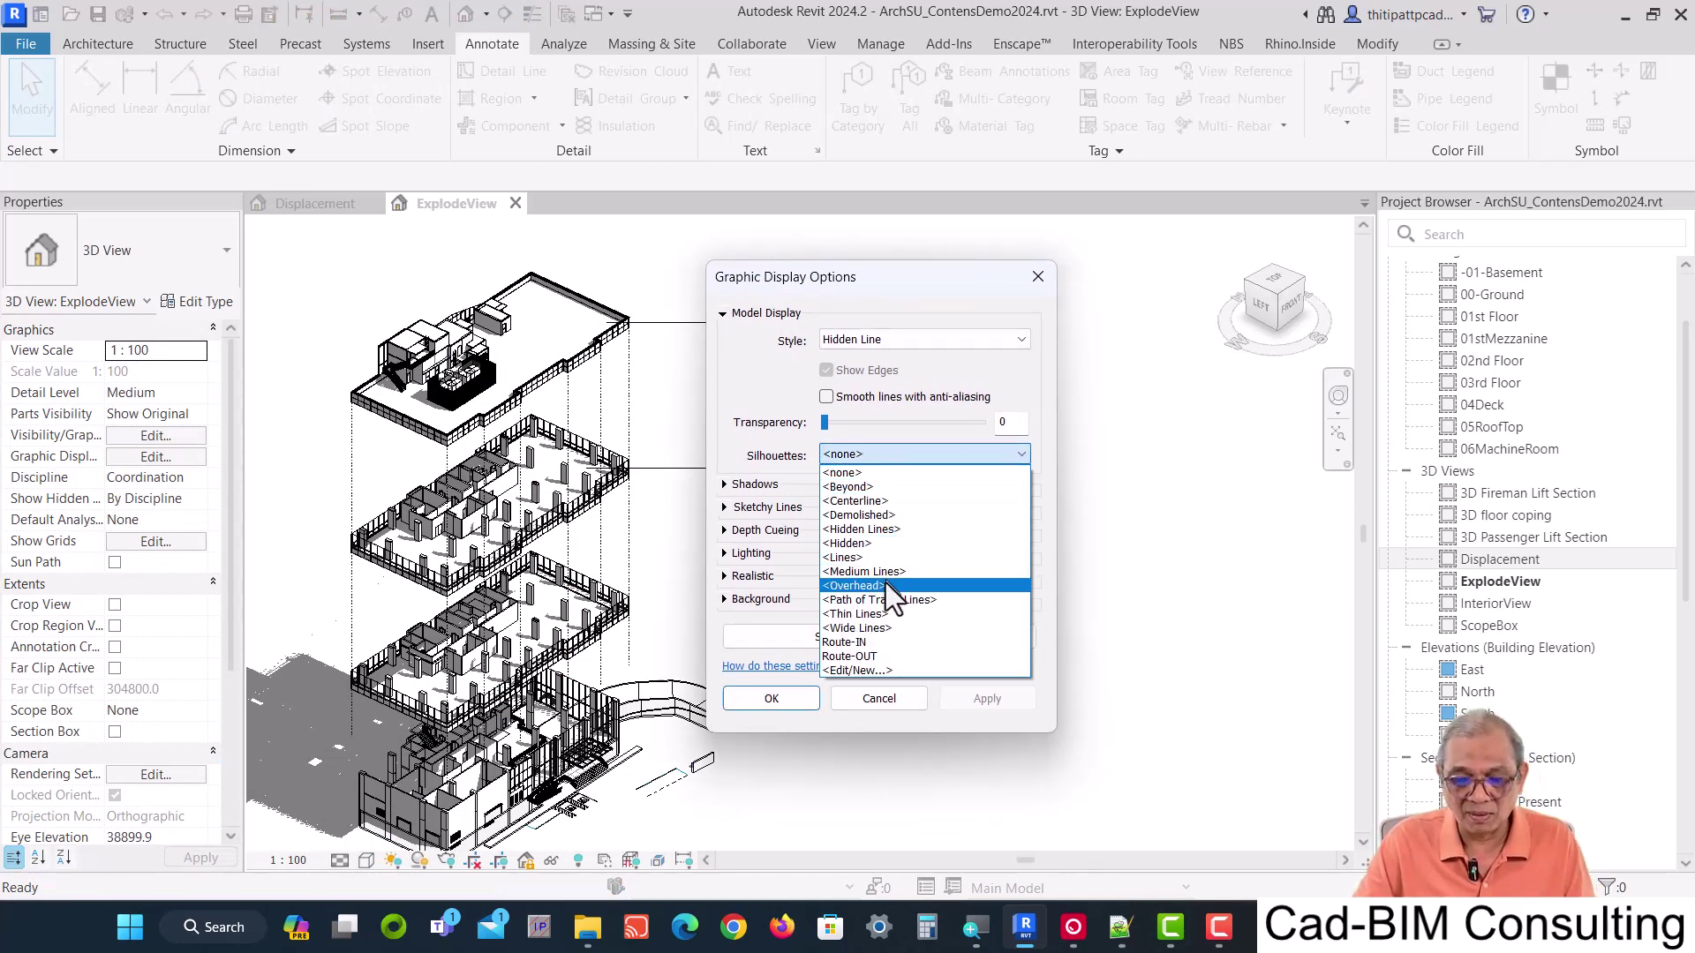
pyautogui.click(884, 628)
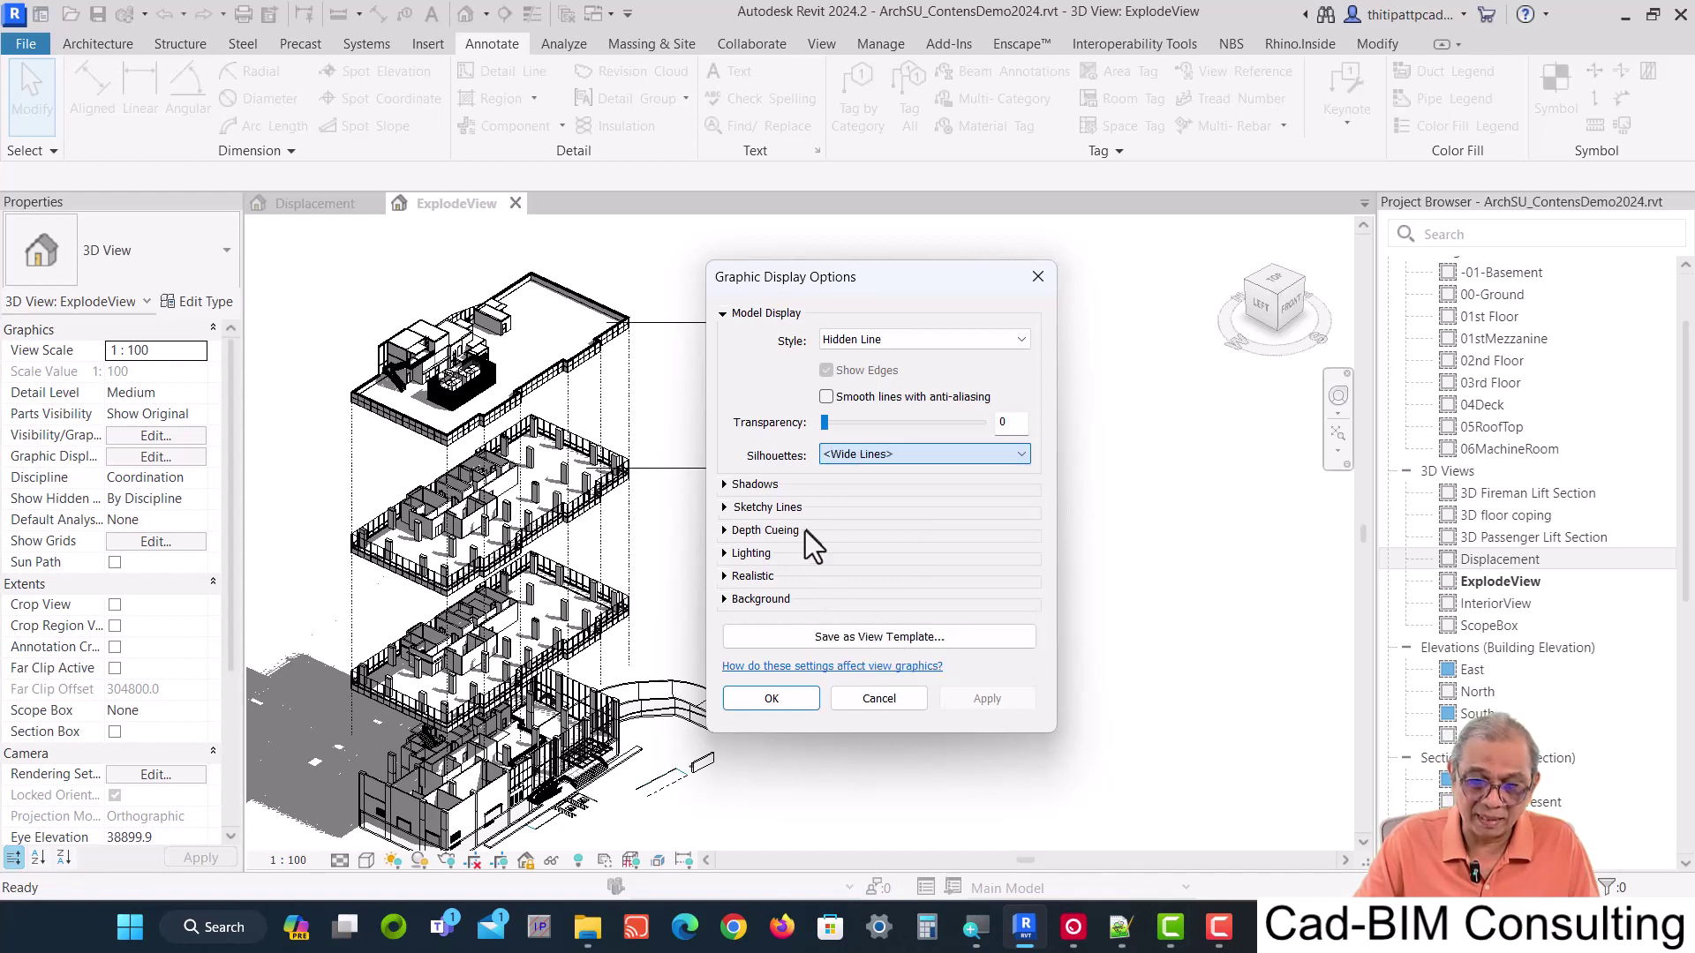
pyautogui.click(722, 485)
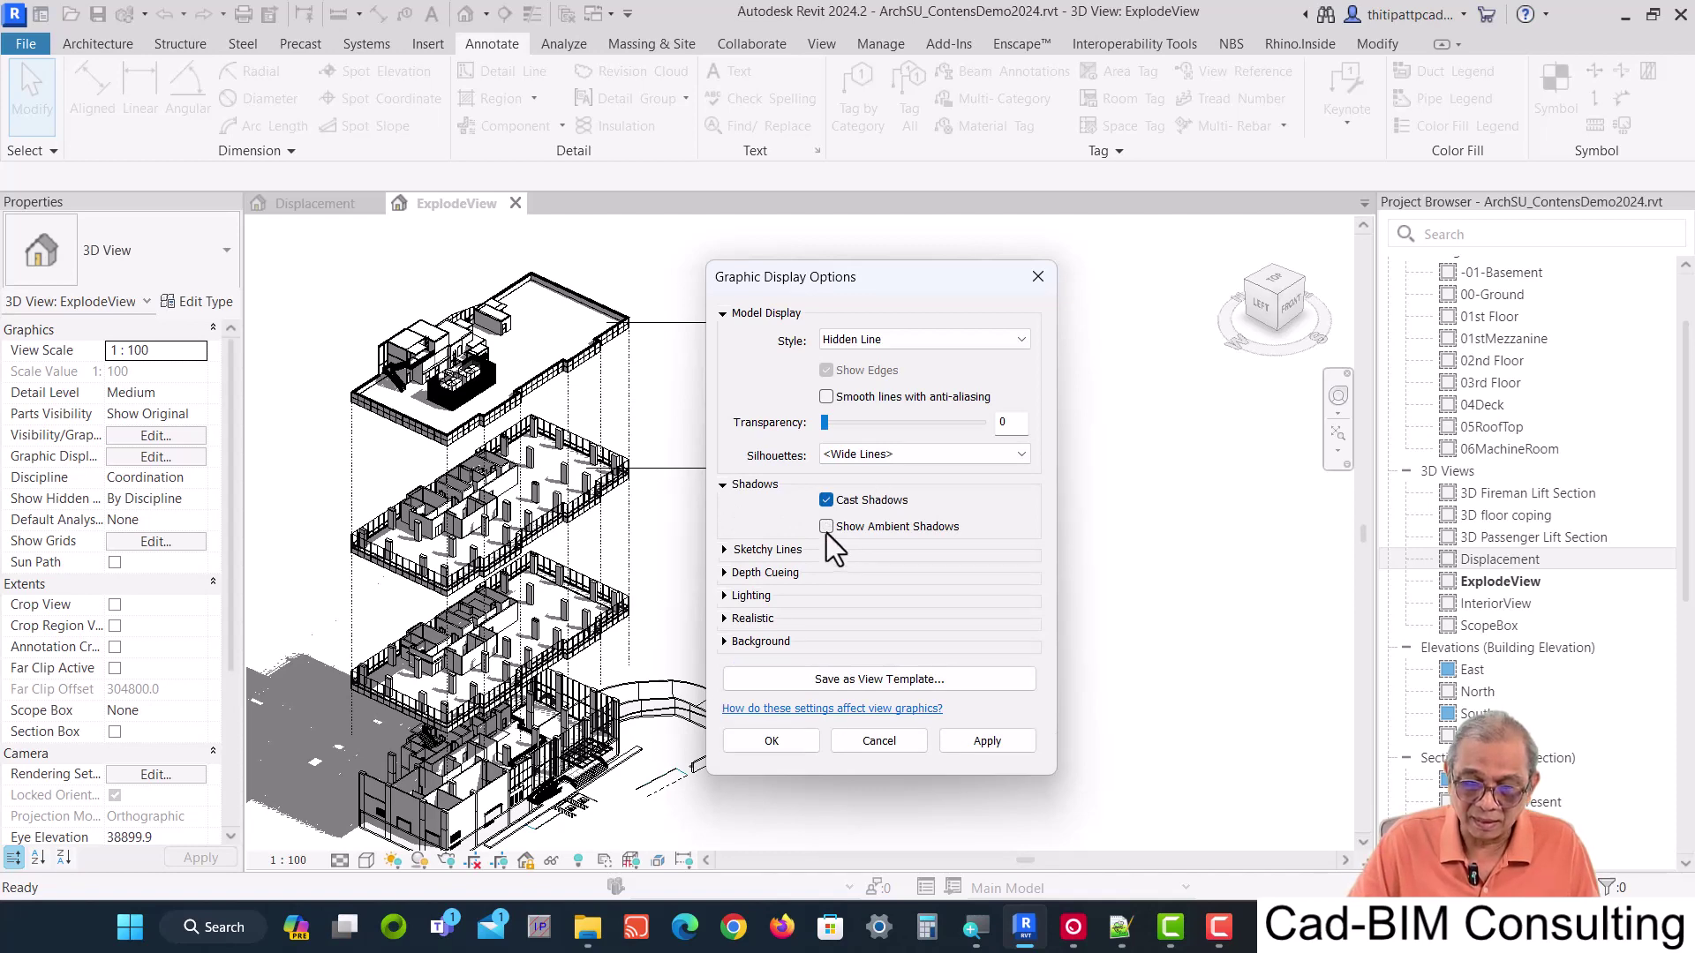
pyautogui.click(826, 532)
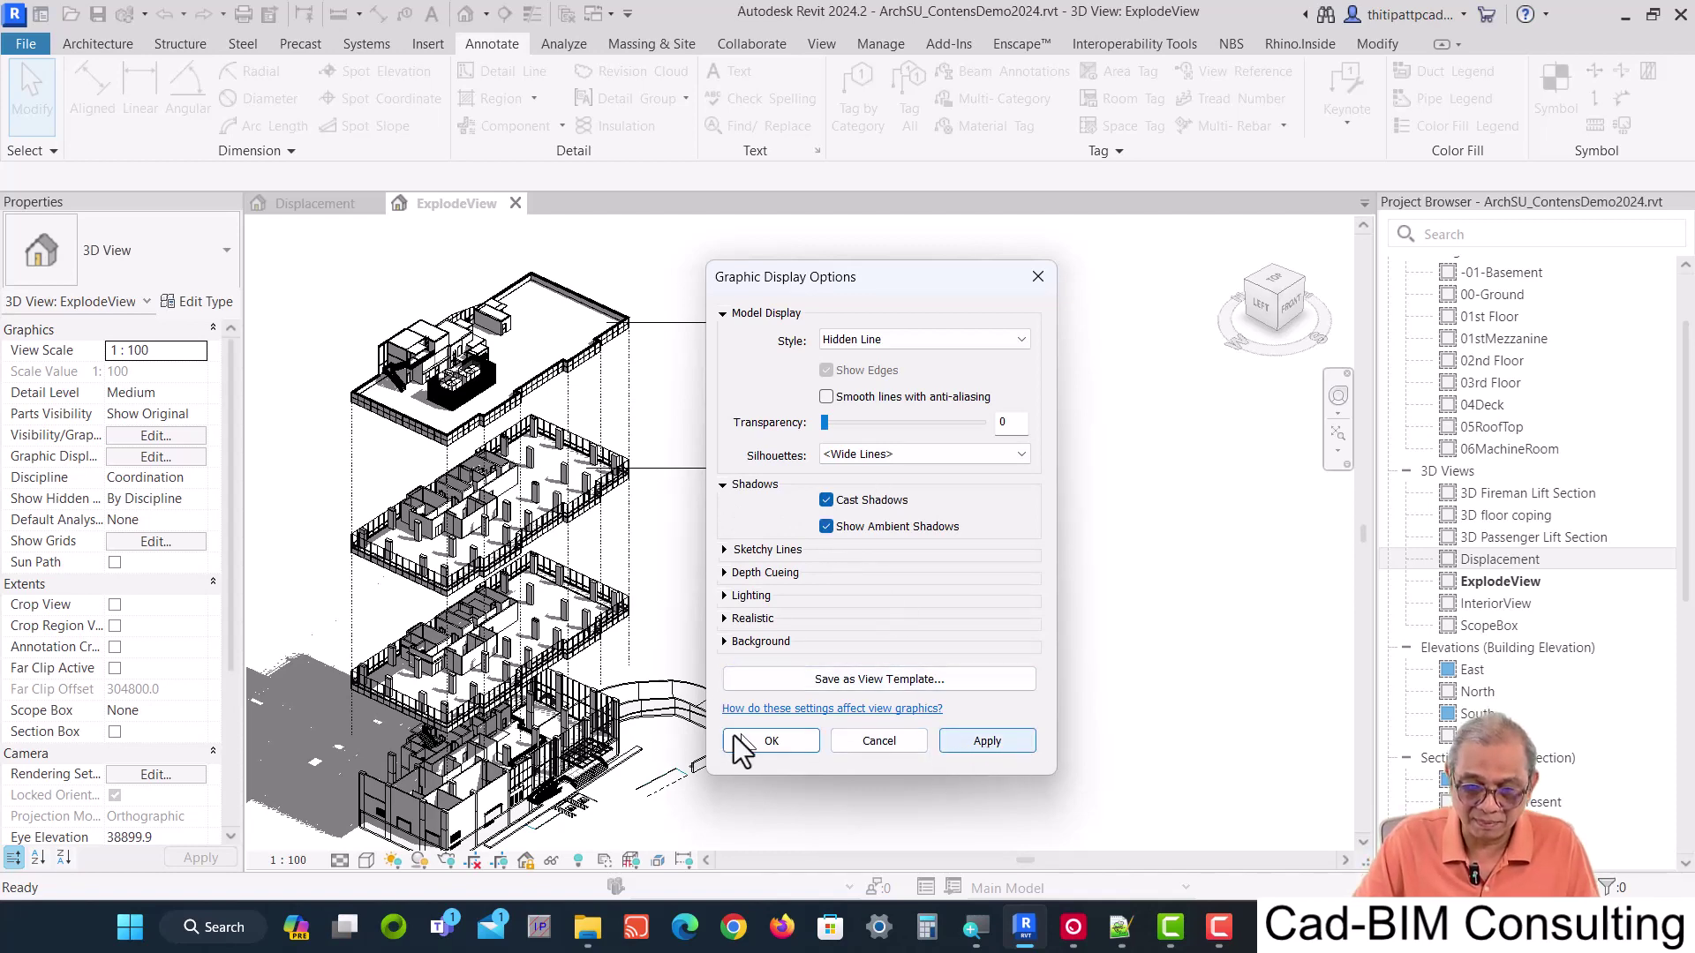
pyautogui.click(774, 744)
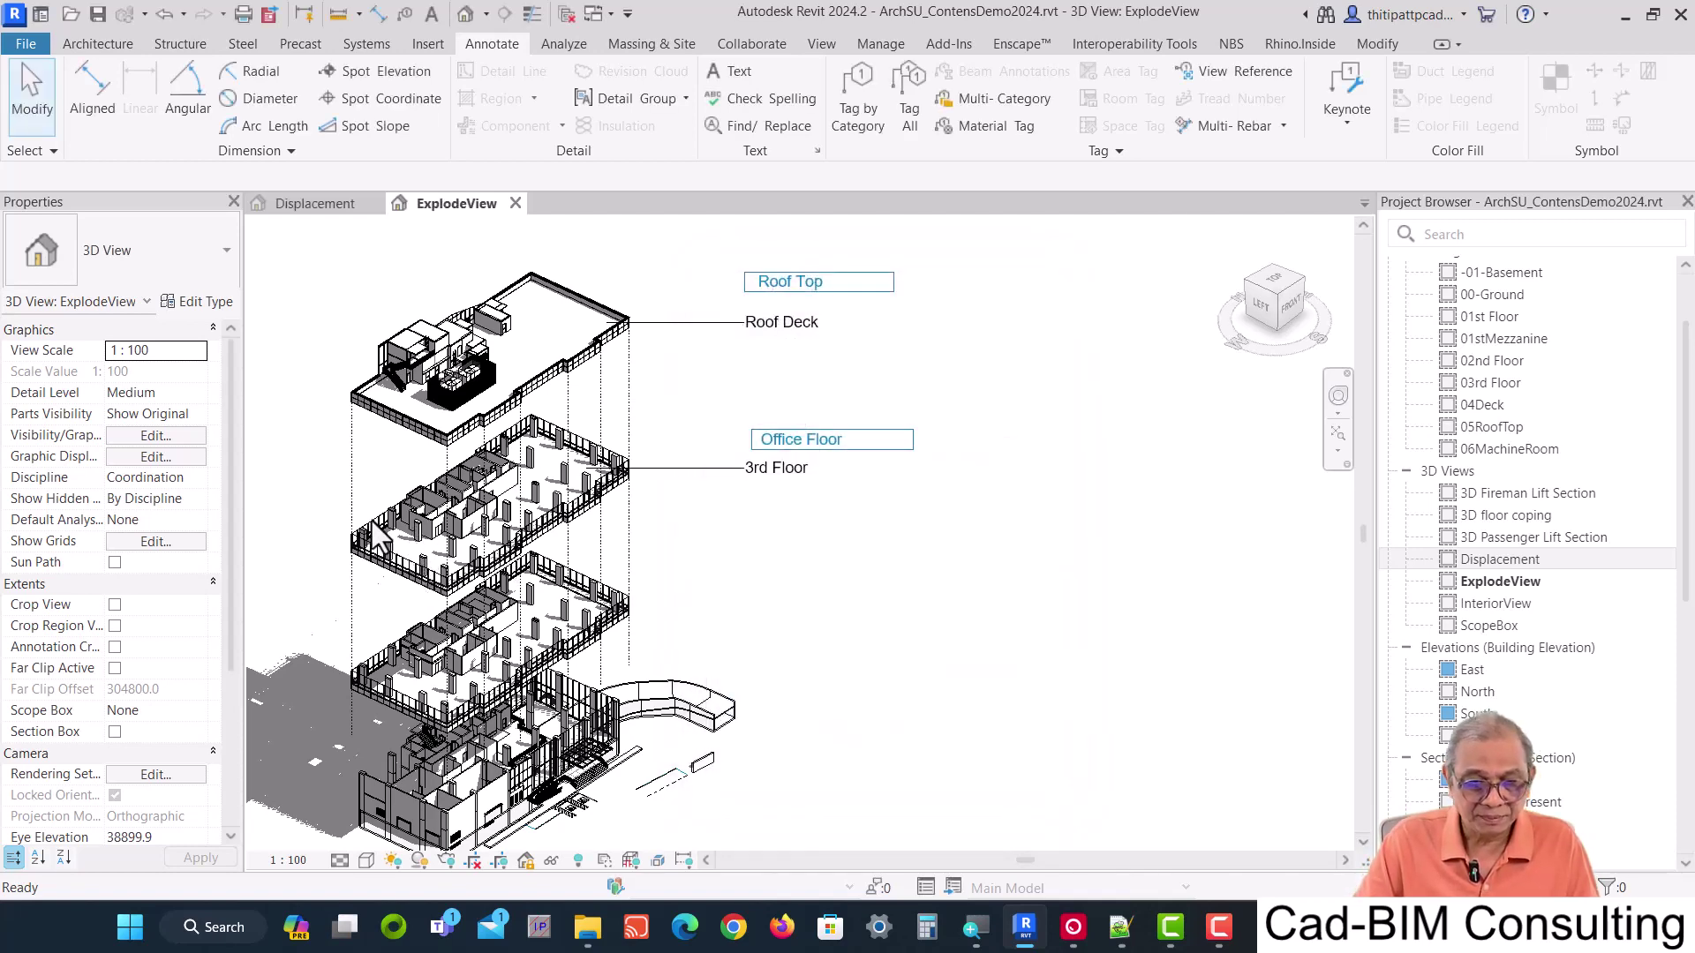
pyautogui.scroll(5, 500, 551)
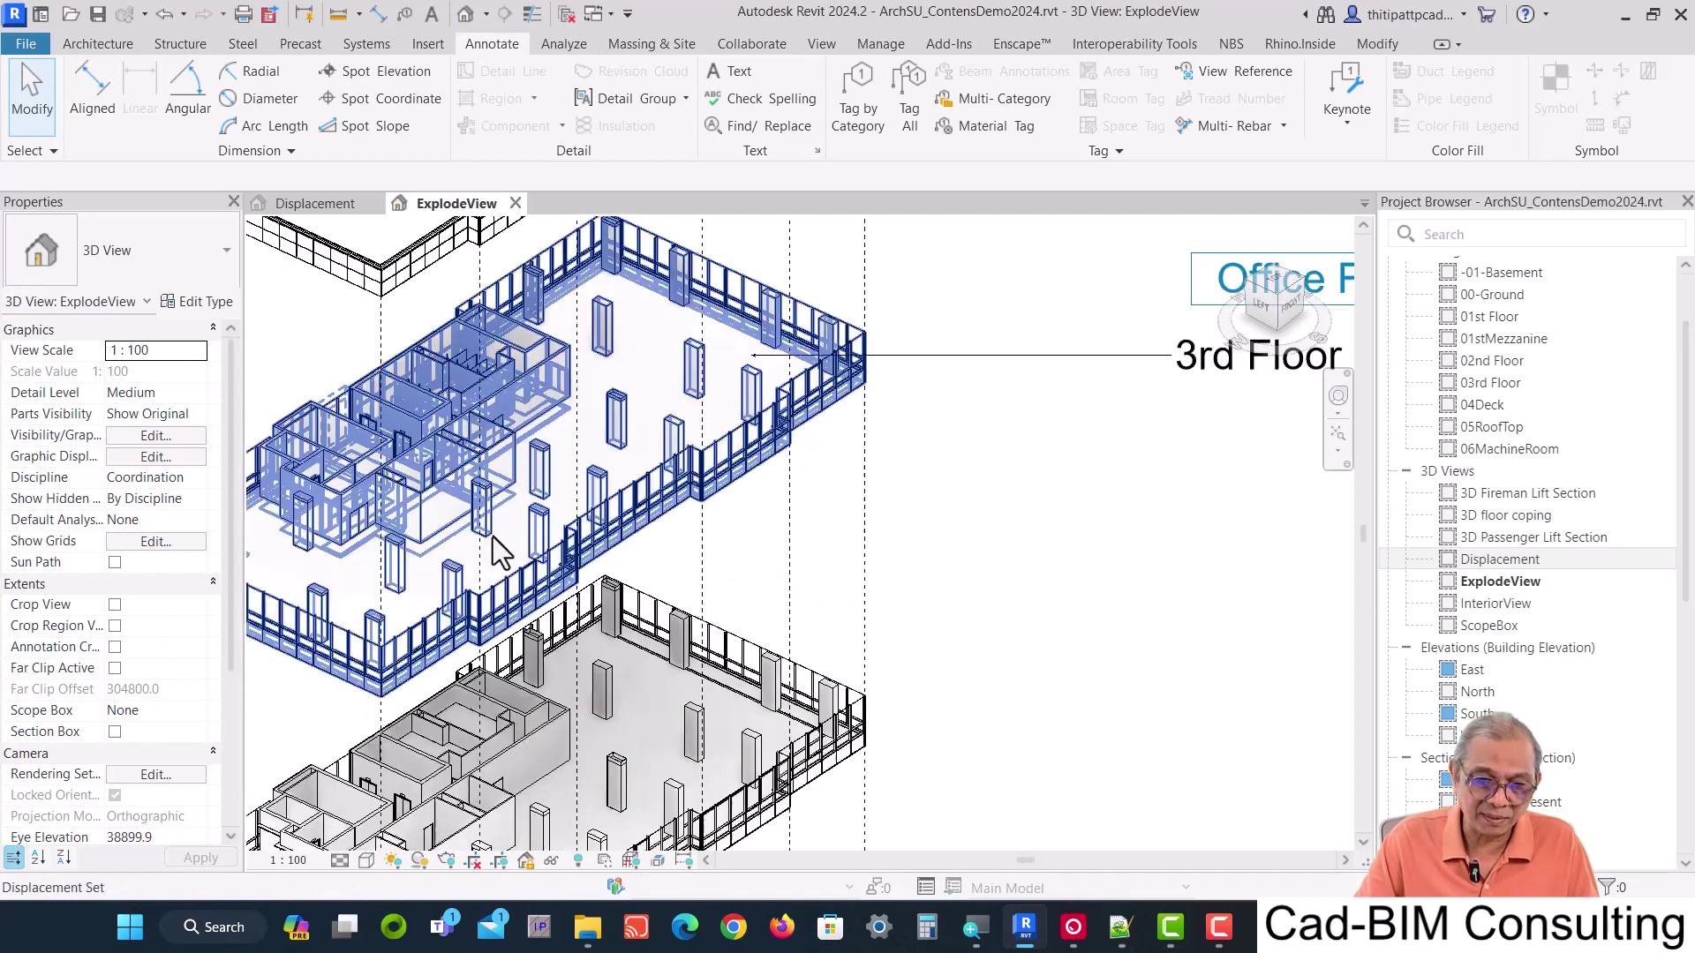
pyautogui.scroll(3, 501, 552)
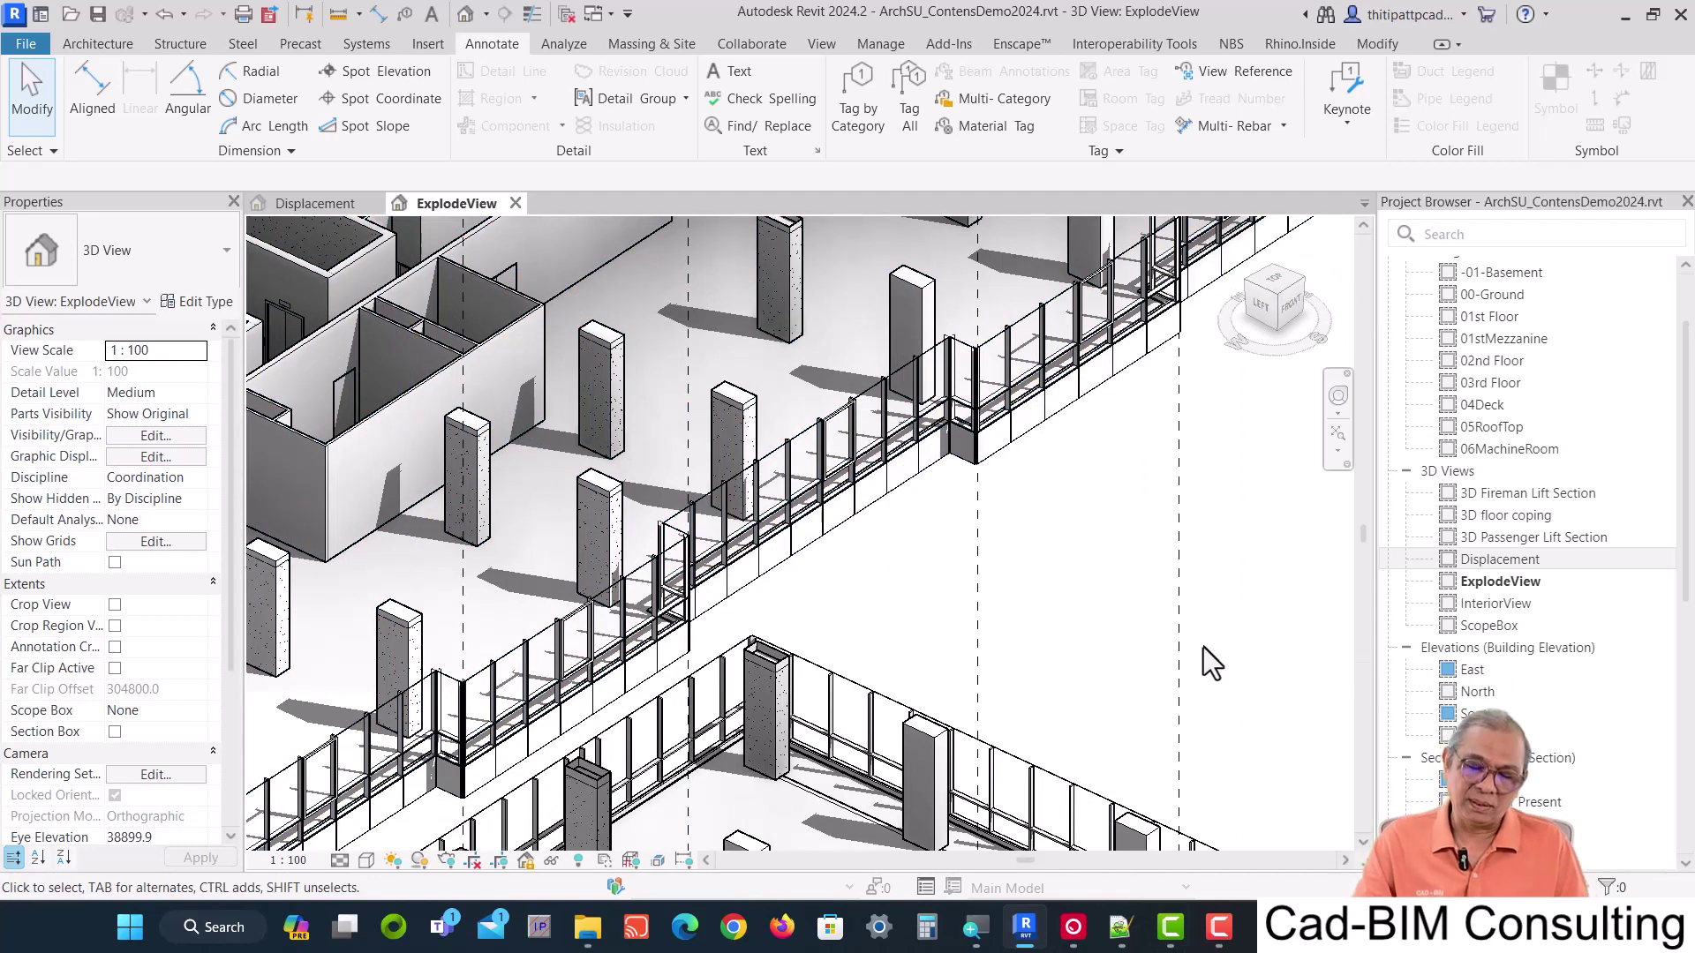
pyautogui.scroll(-2, 690, 553)
pyautogui.scroll(-2, 691, 552)
pyautogui.scroll(-2, 690, 552)
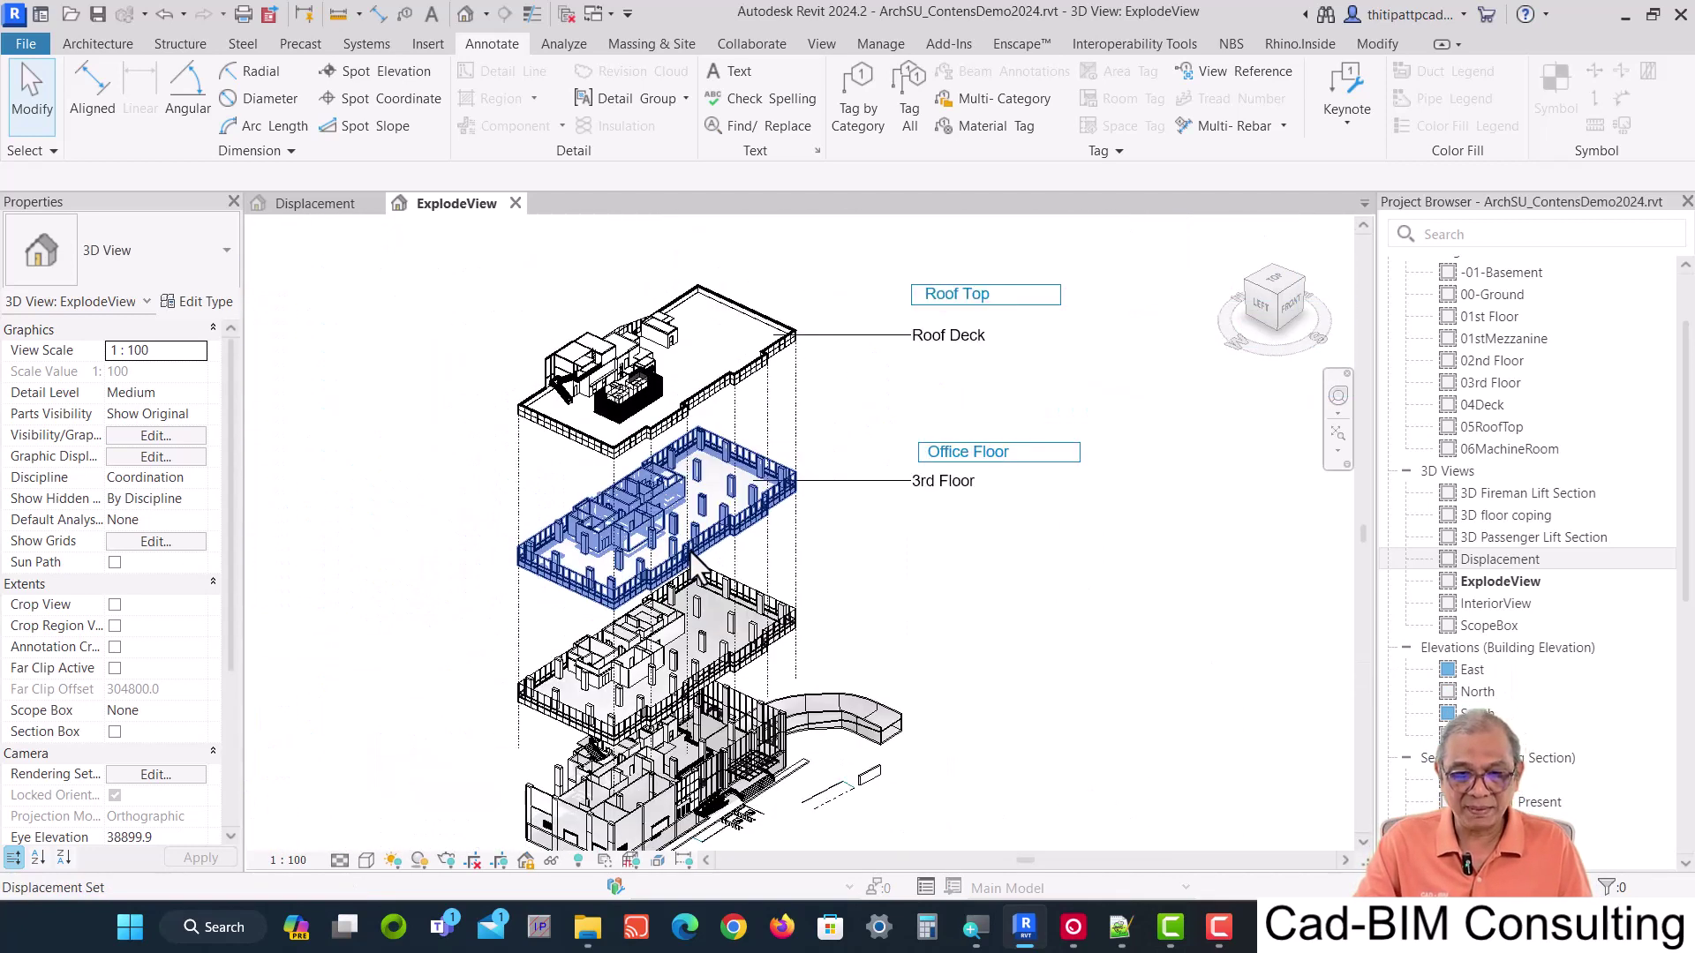
pyautogui.scroll(-1, 948, 628)
pyautogui.scroll(-1, 926, 617)
pyautogui.scroll(2, 900, 609)
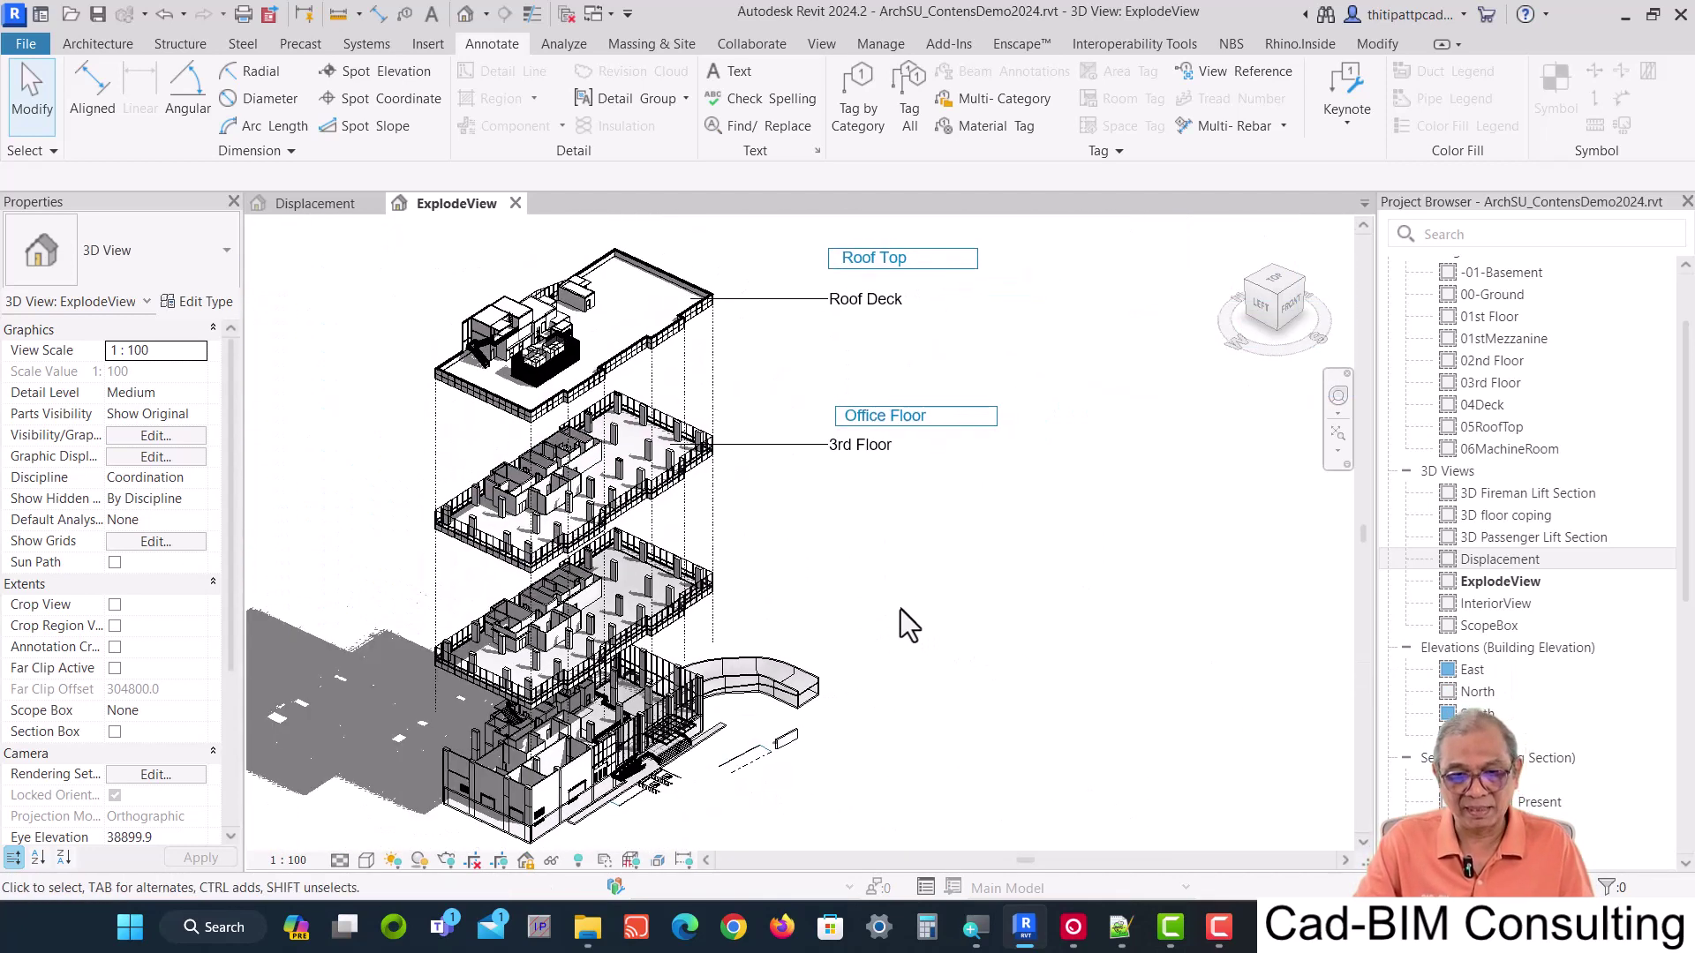